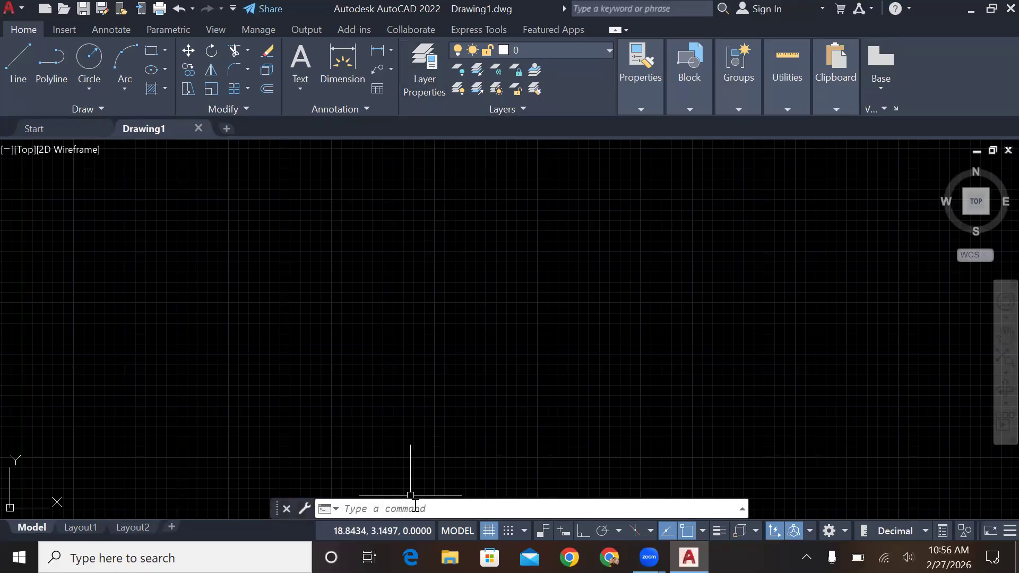
type("la")
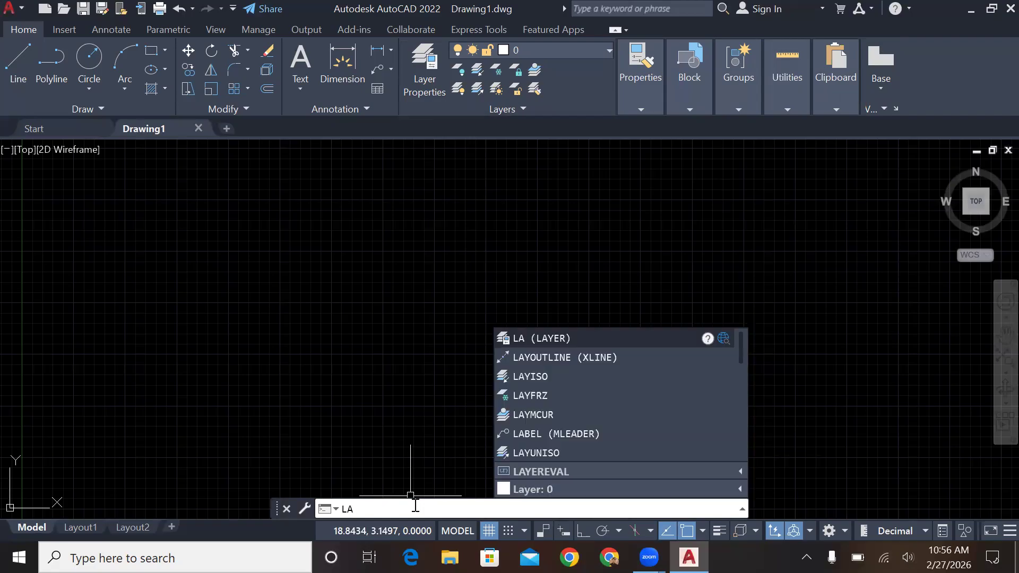
key("Return")
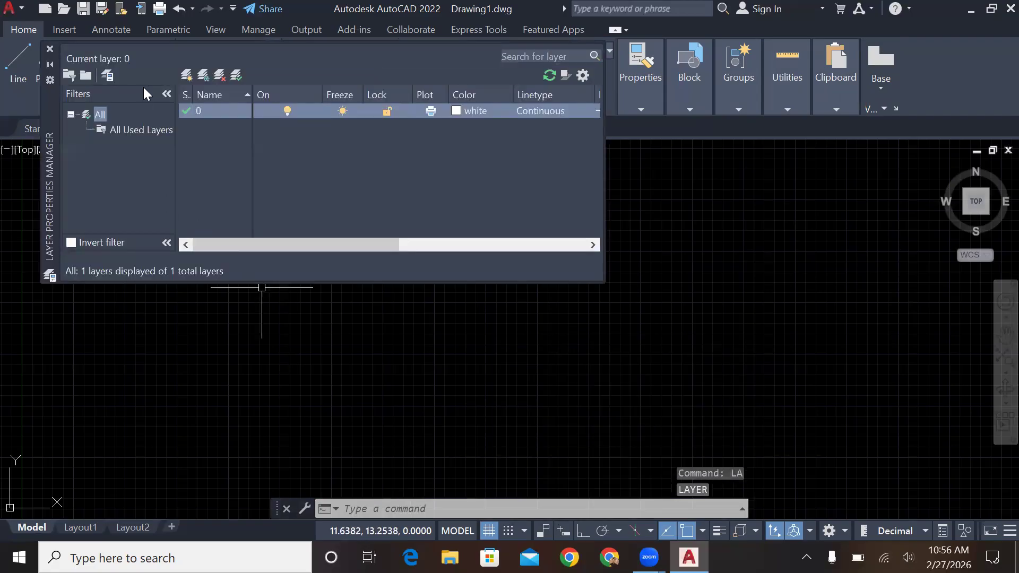
left_click(50, 49)
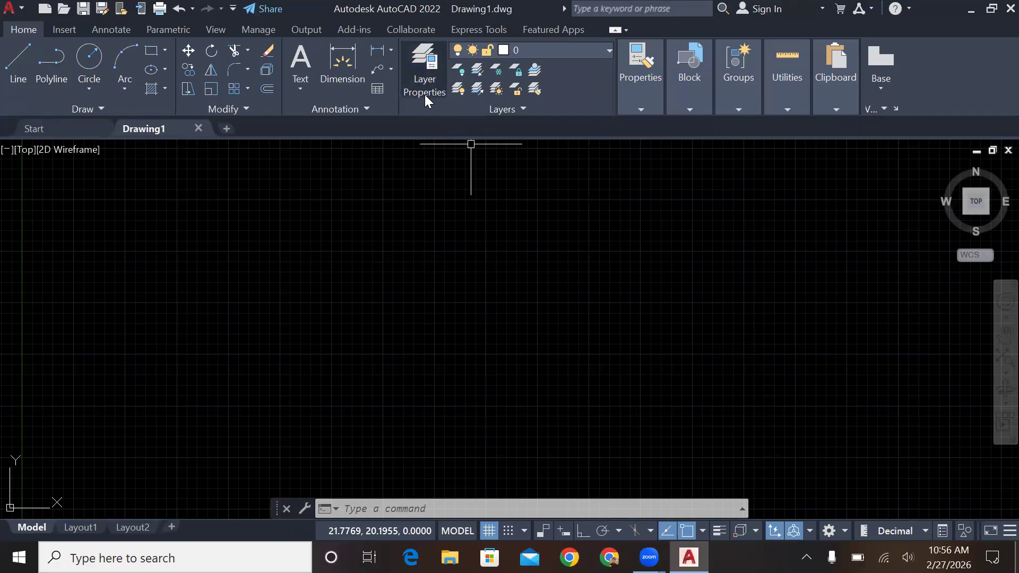
left_click(429, 90)
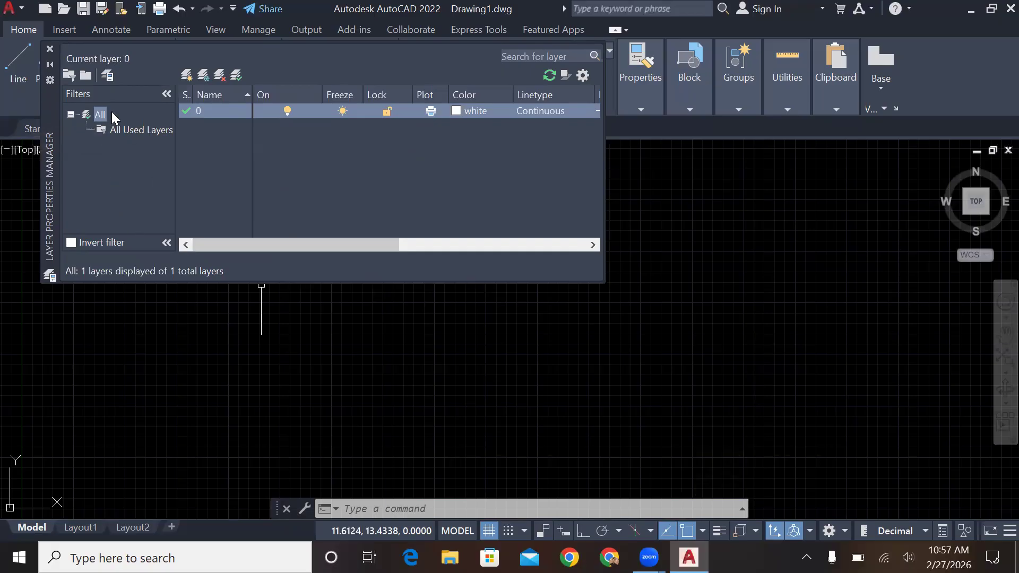
left_click(50, 49)
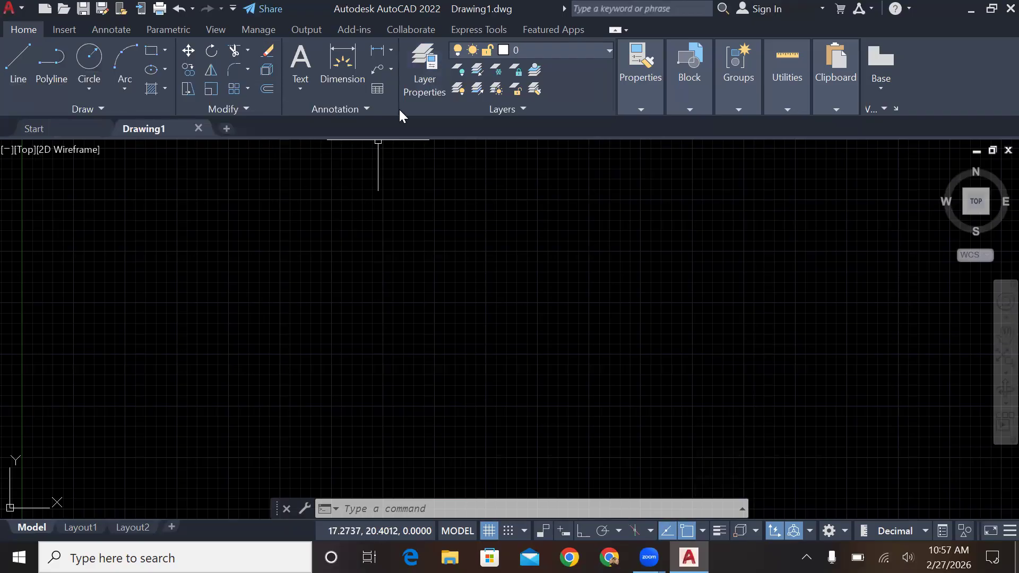
Open the Layer Properties Manager and create a new layer named Line.
left_click(419, 85)
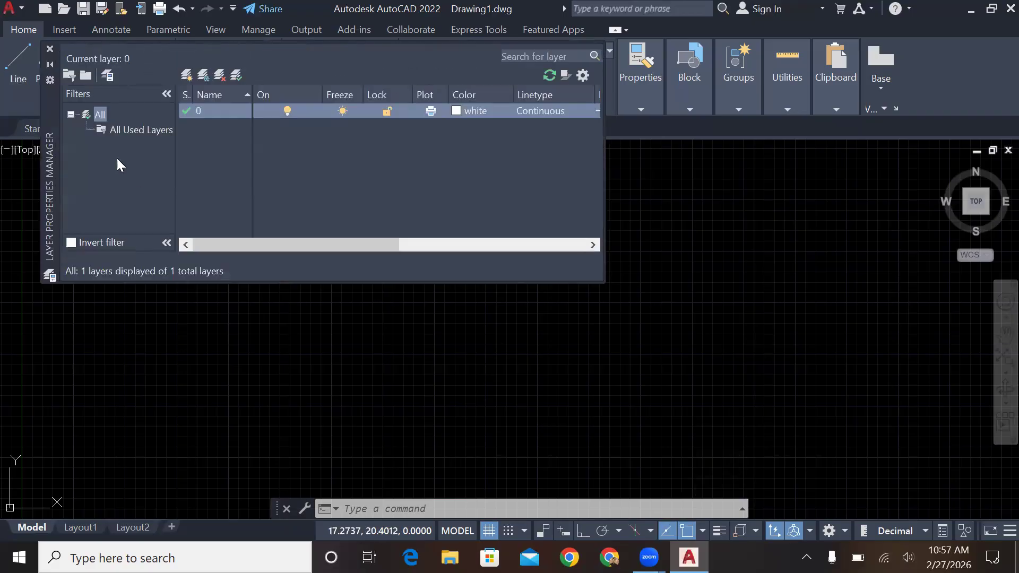
left_click(186, 75)
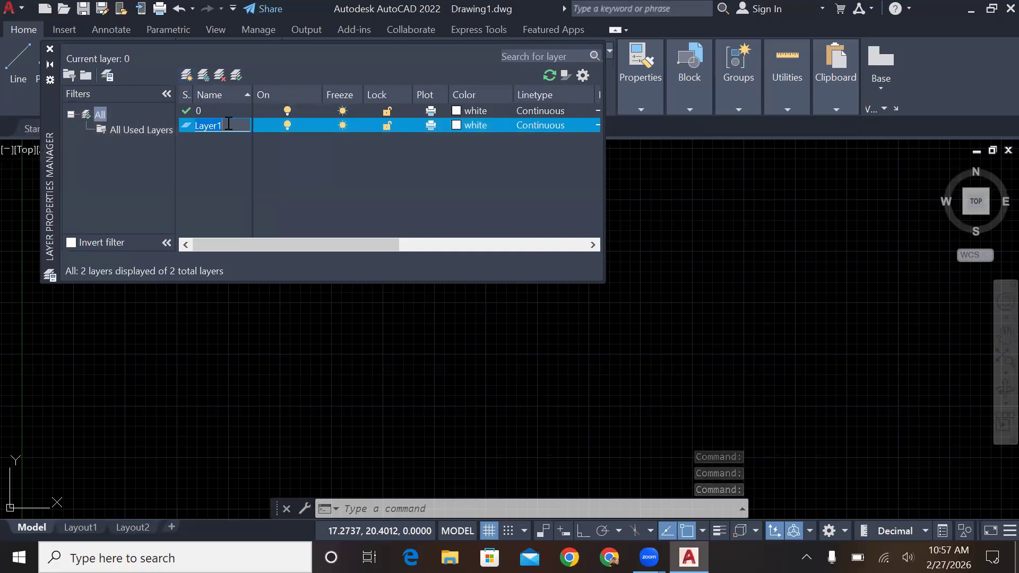
key("BackSpace")
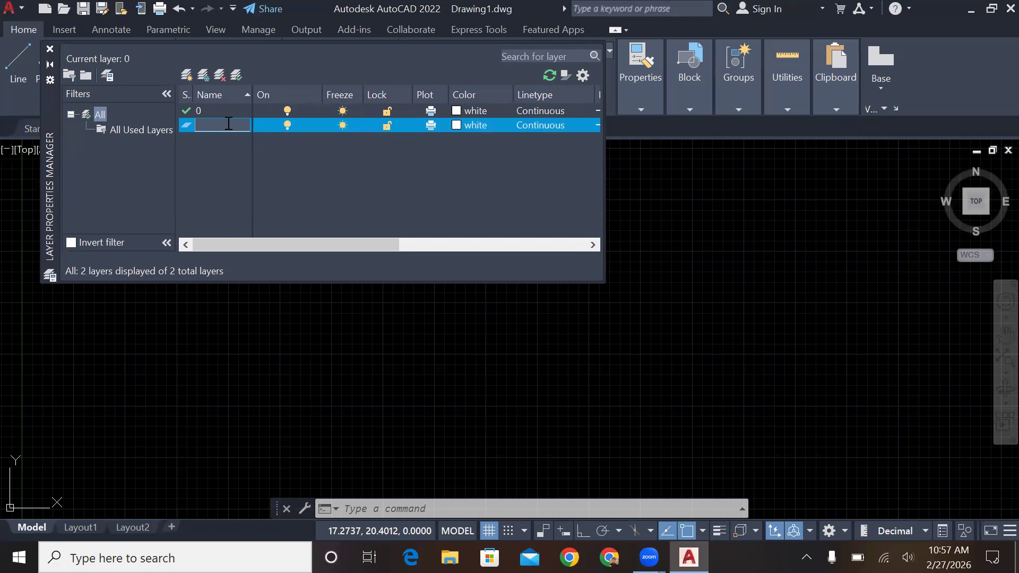
type("Line")
key("Return")
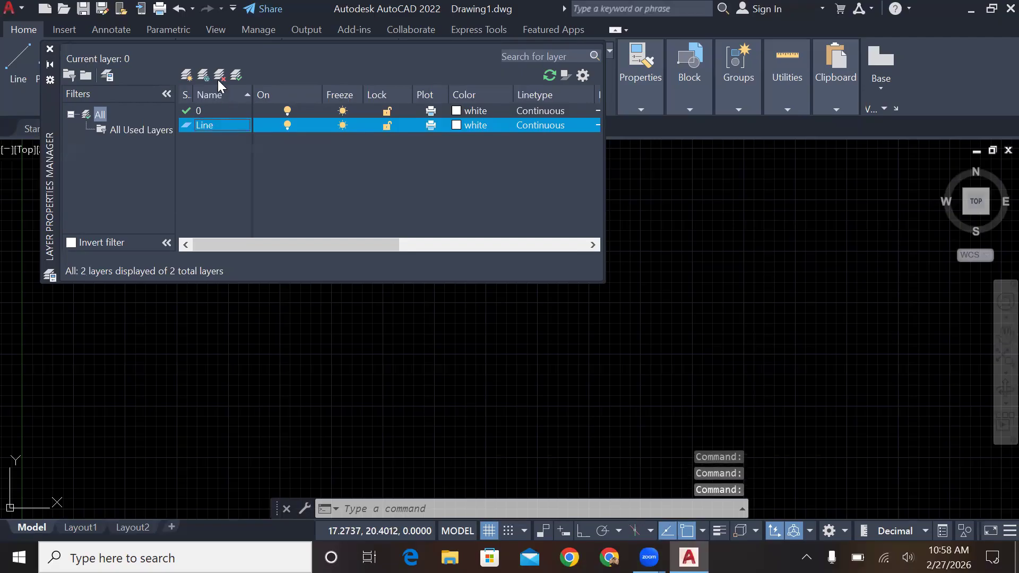
Create two more layers named rectangle and elipse.
left_click(186, 73)
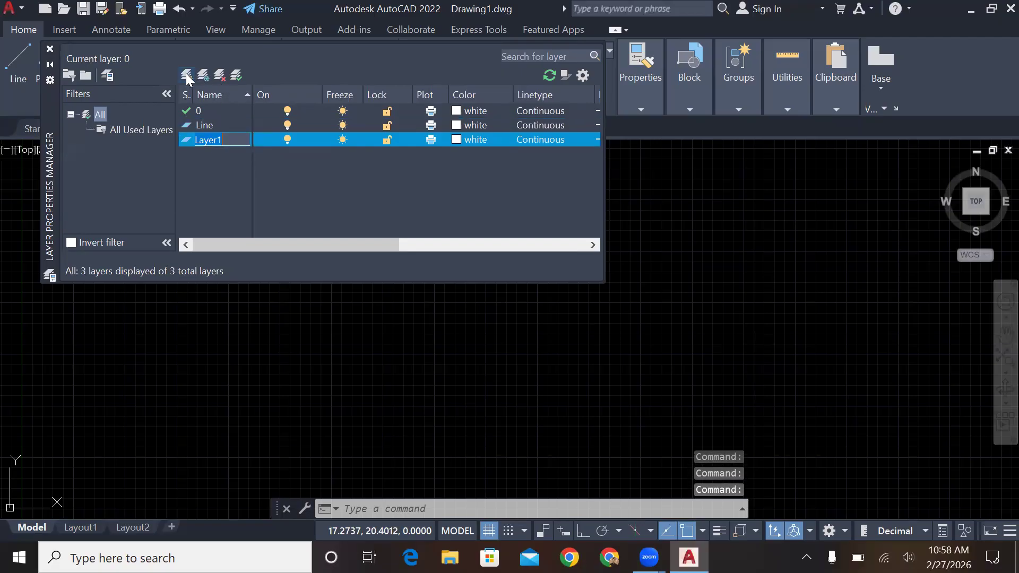
key("BackSpace")
type("rectangle")
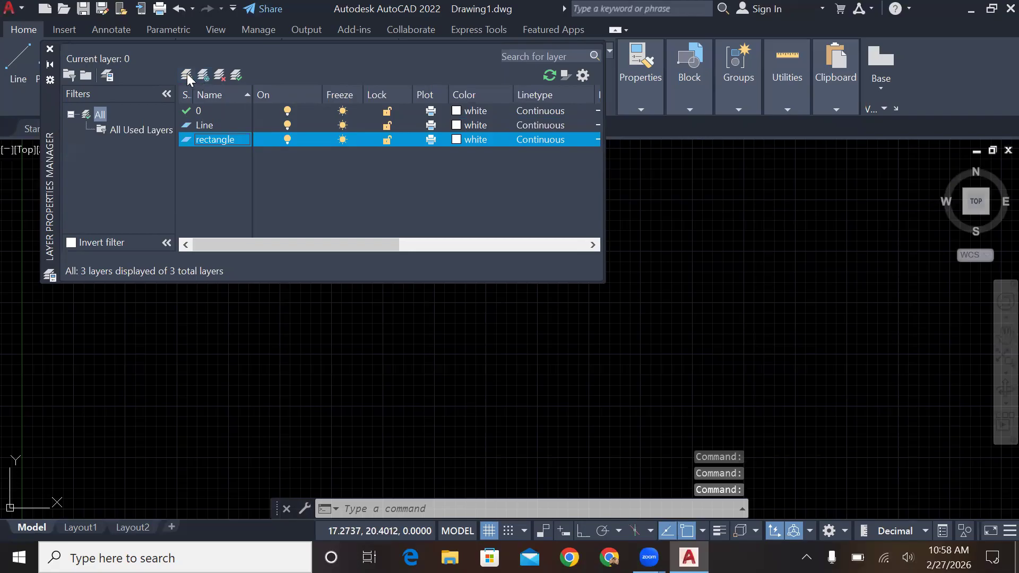
left_click(186, 73)
key("BackSpace")
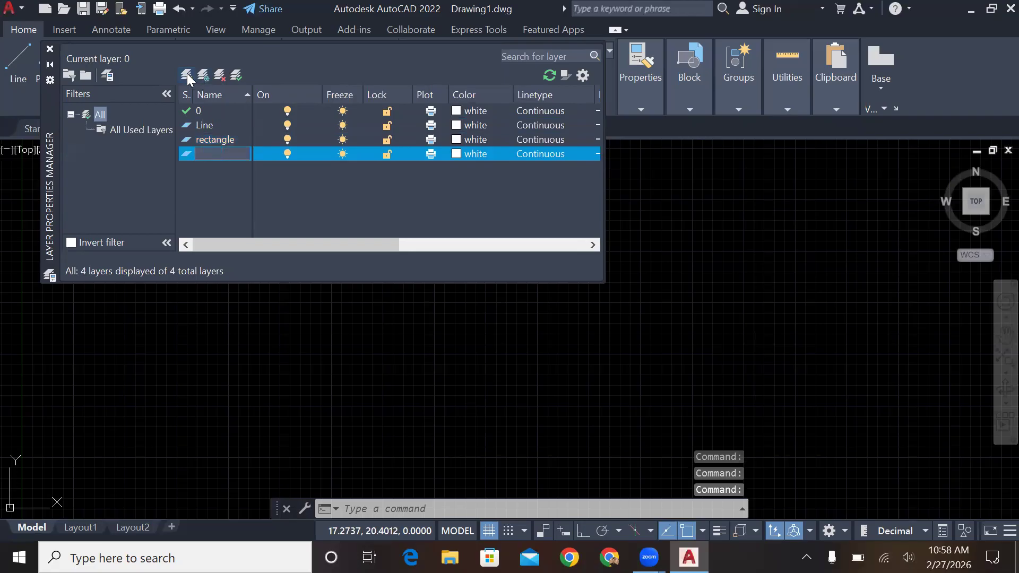
type("elipse")
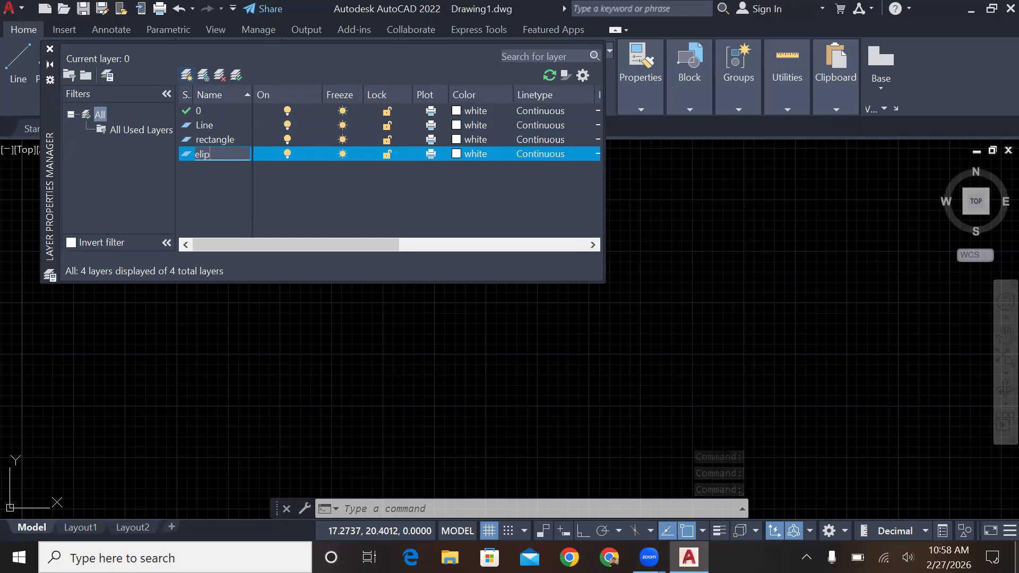
Add another new layer and name it circle.
left_click(187, 74)
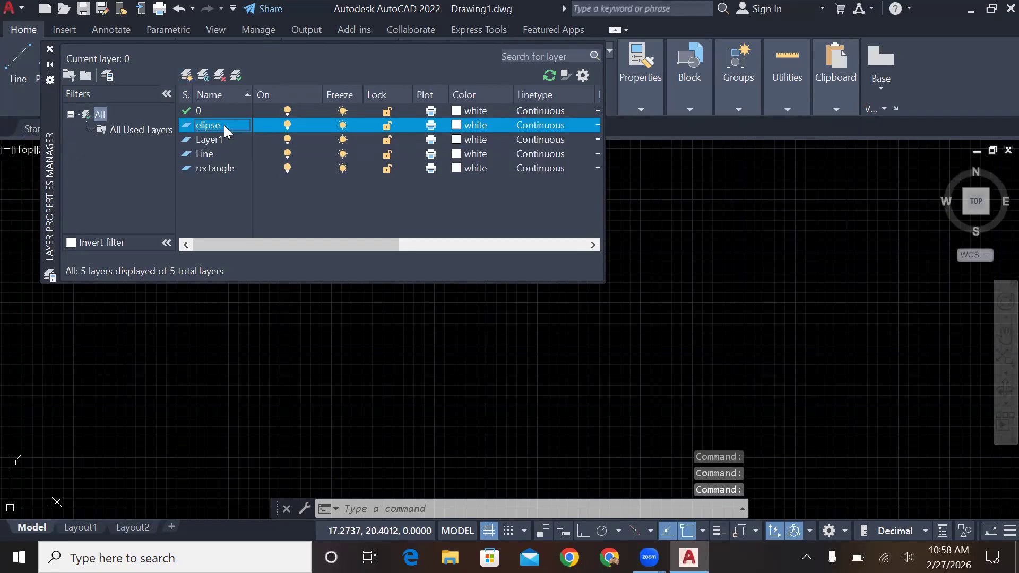
left_click(228, 140)
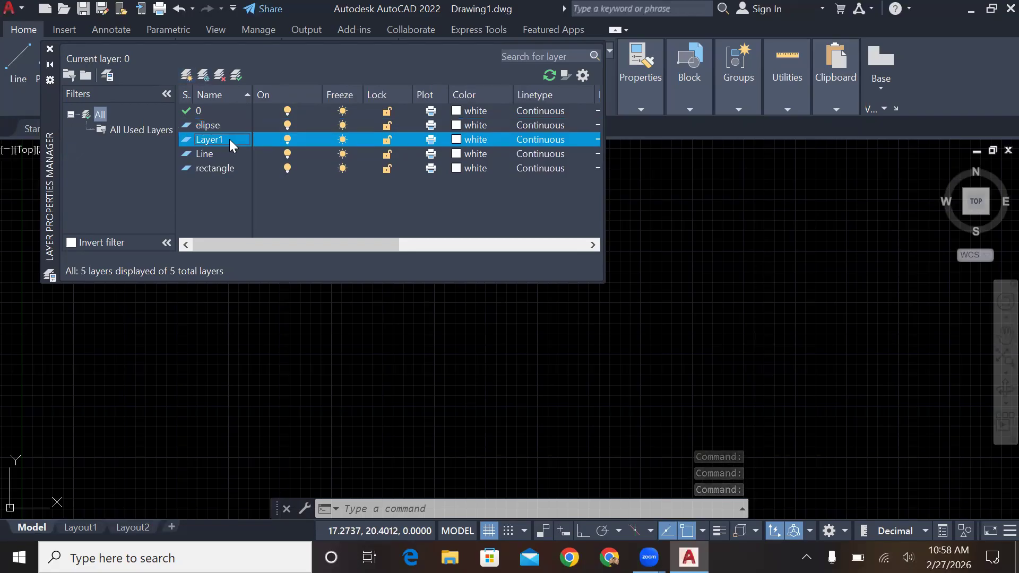
left_click(230, 139)
key("BackSpace")
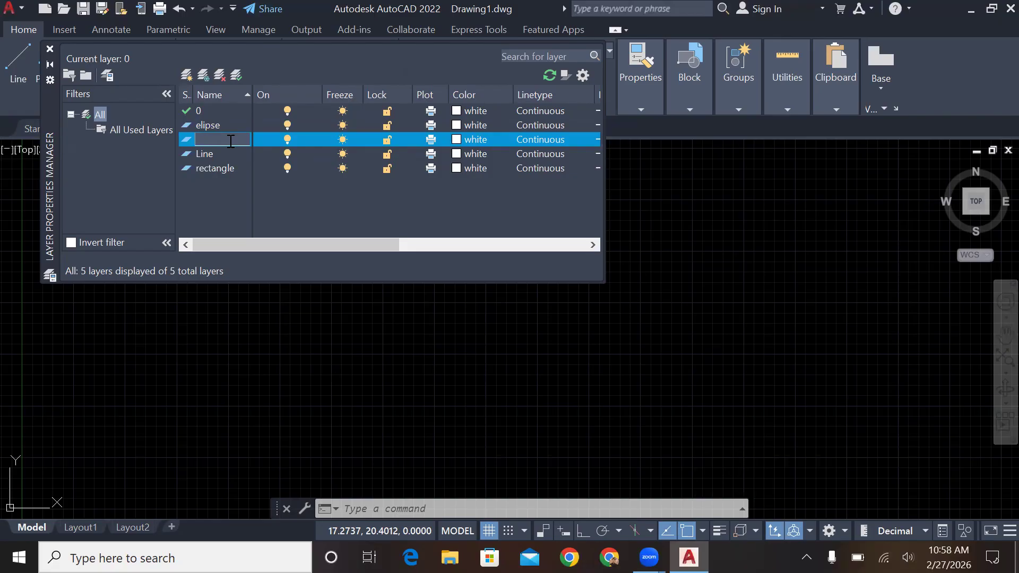
type("circle")
key("Return")
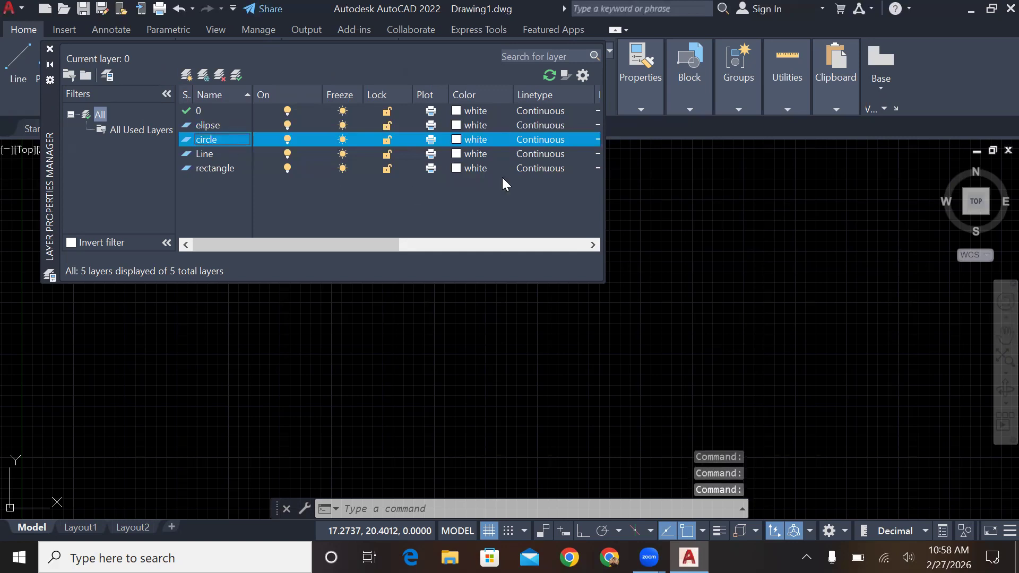
Create a new layer named point.
left_click(186, 75)
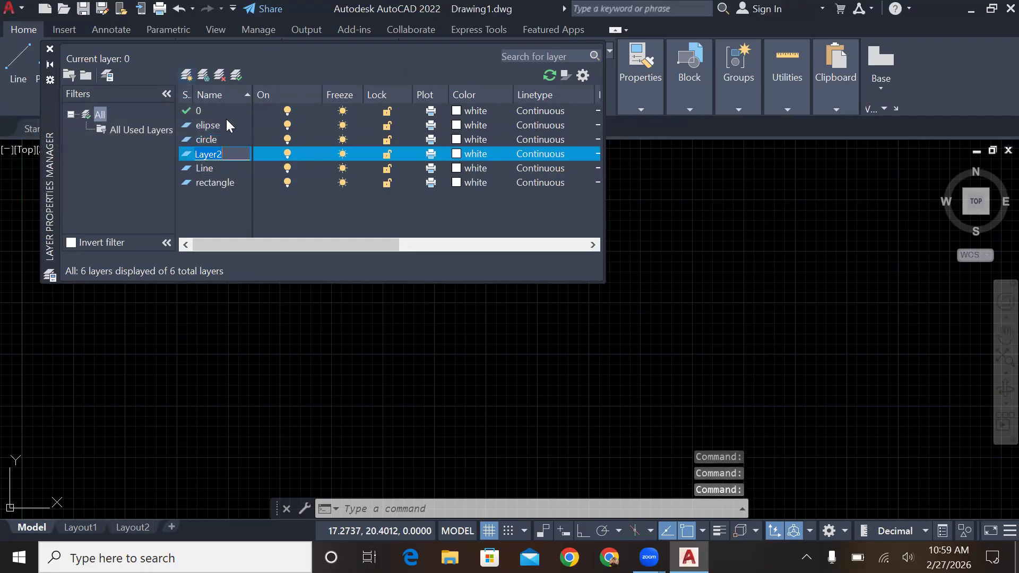
key("BackSpace")
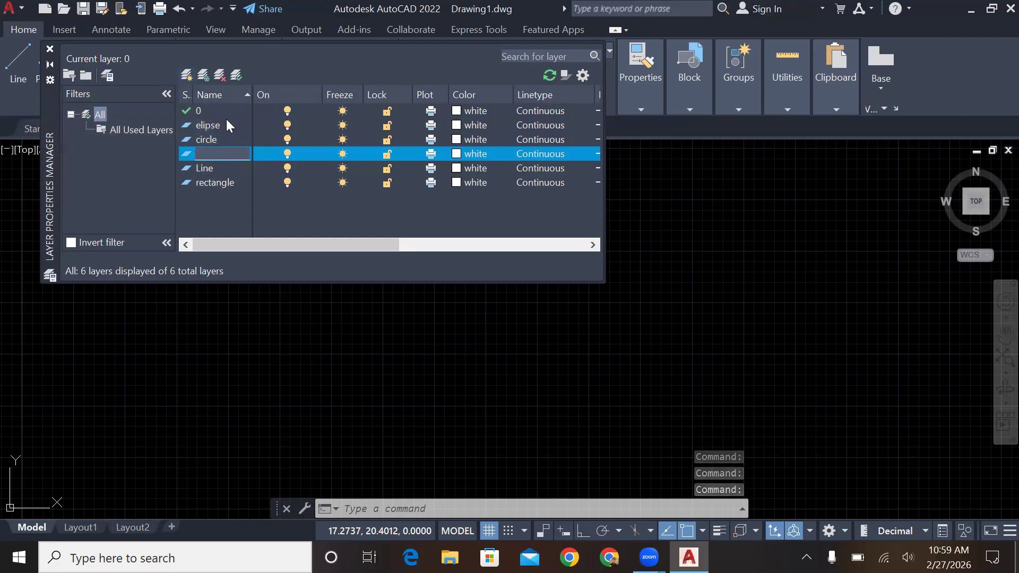
type("point")
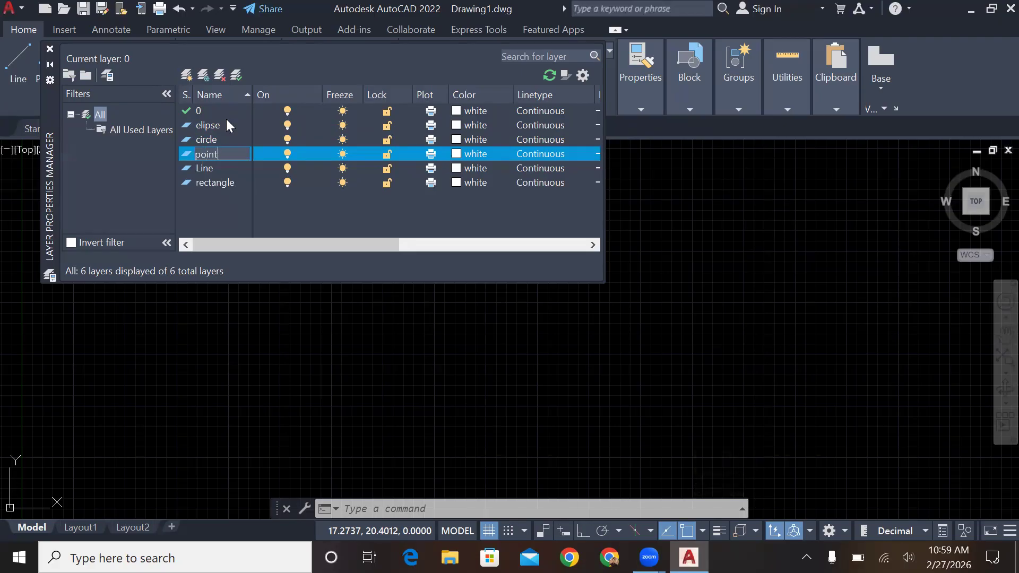
key("Return")
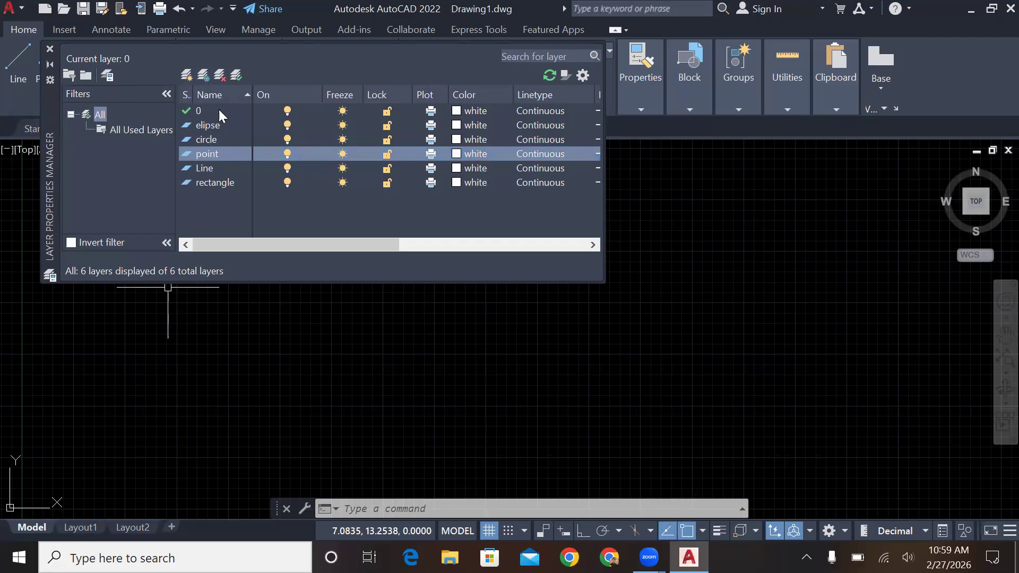
Delete the point layer from the layer list.
left_click(221, 158)
left_click(221, 158)
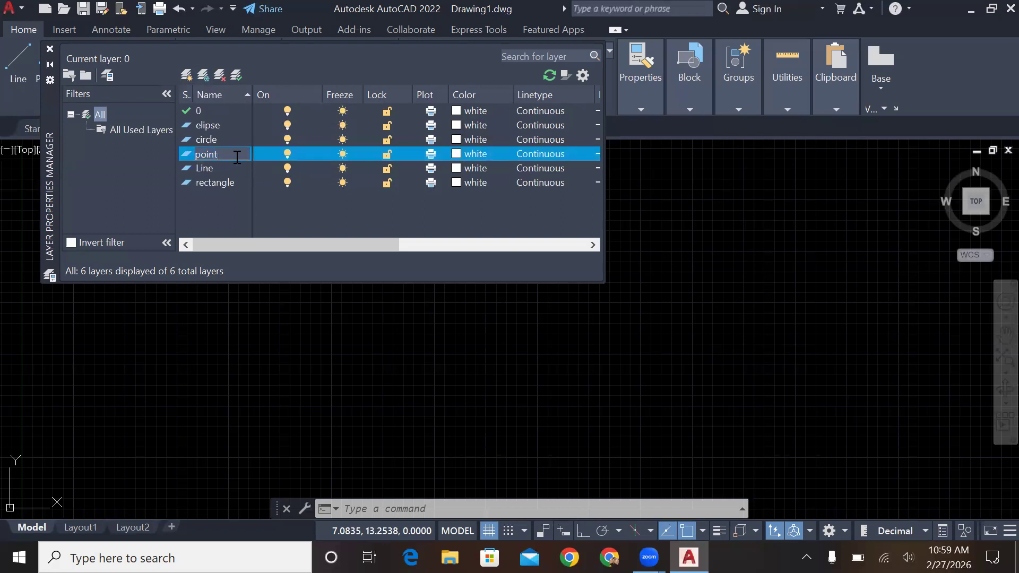
key("Return")
left_click(222, 75)
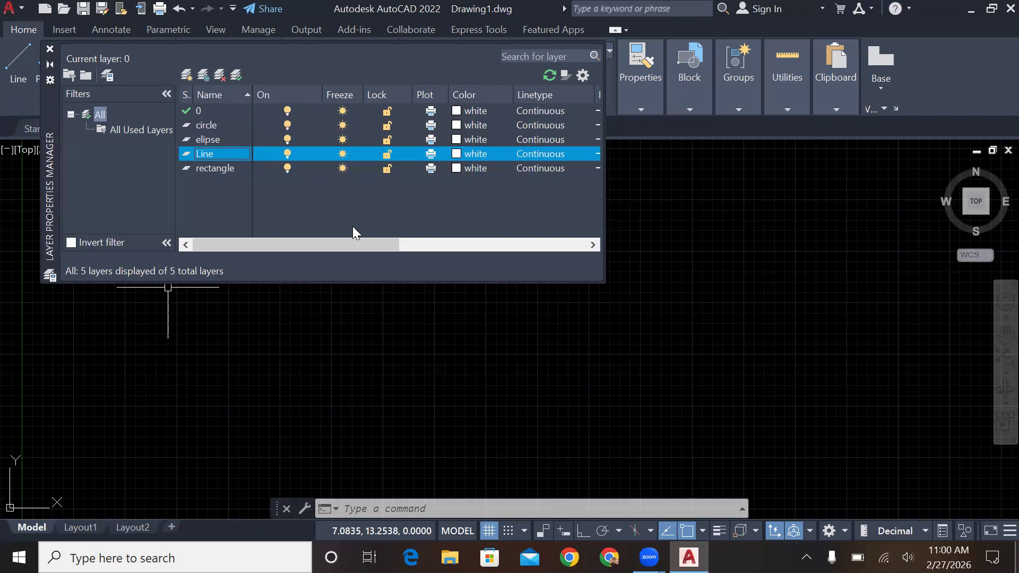
left_click_drag(359, 238, 313, 258)
left_click_drag(329, 243, 285, 246)
Turn the circle layer off and back on.
left_click(208, 125)
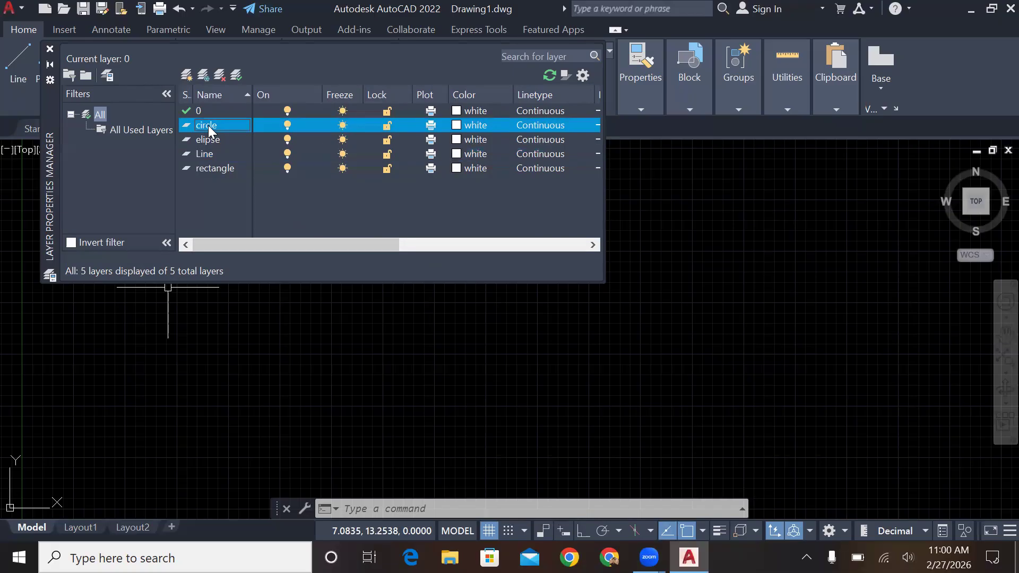
left_click(287, 125)
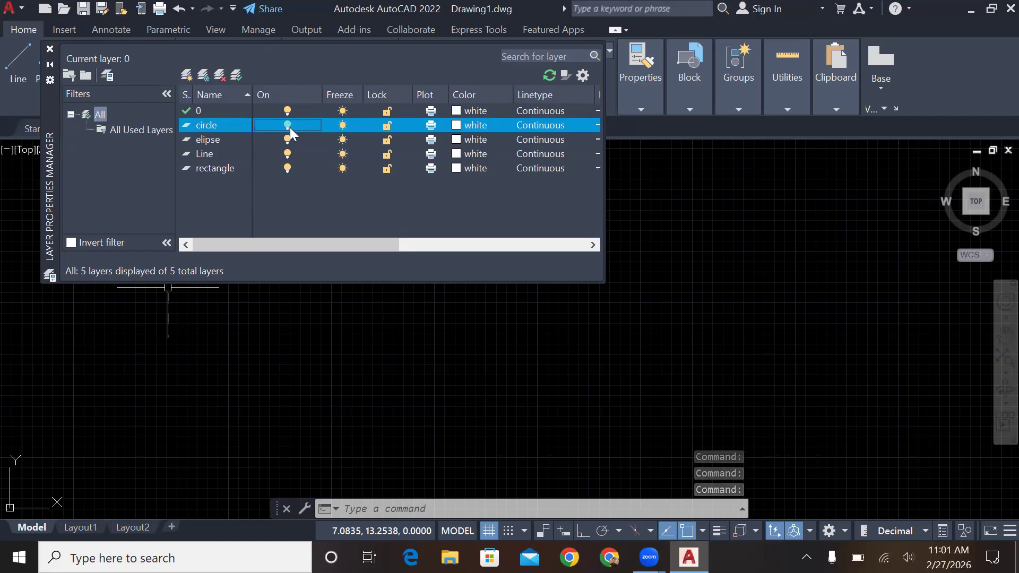
left_click(288, 124)
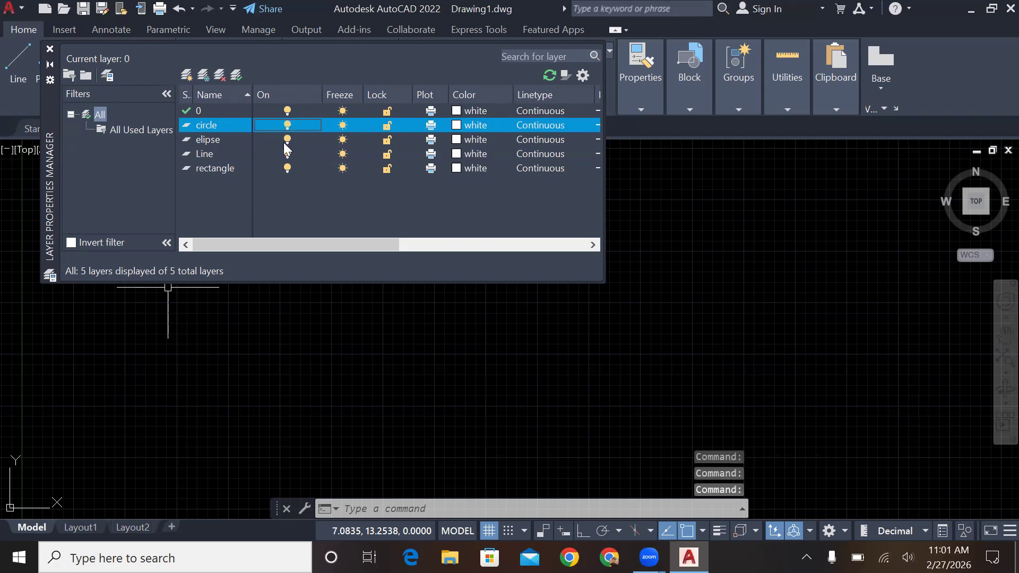
Freeze and thaw the circle layer, and lock and unlock it.
left_click(343, 127)
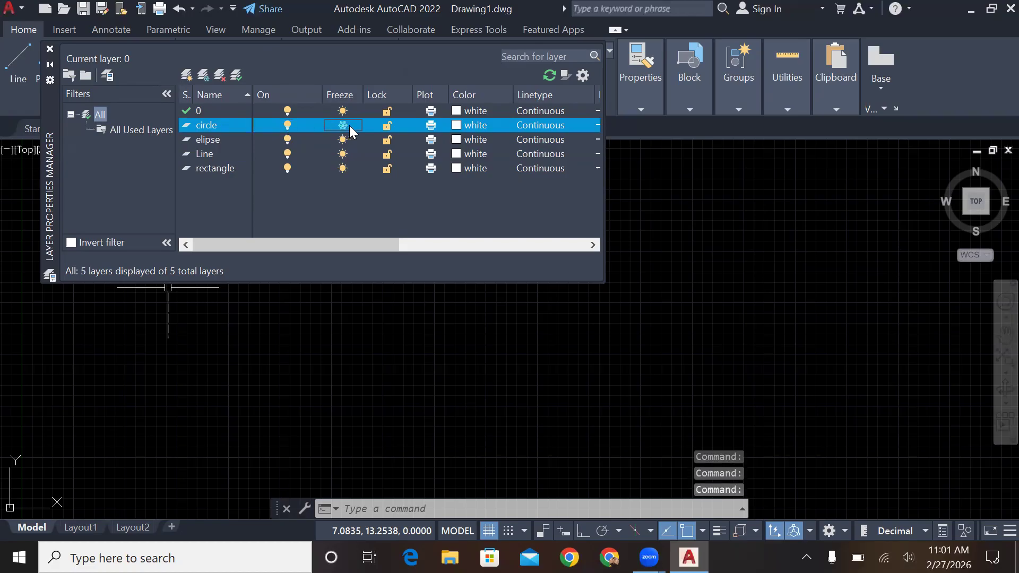
left_click(343, 128)
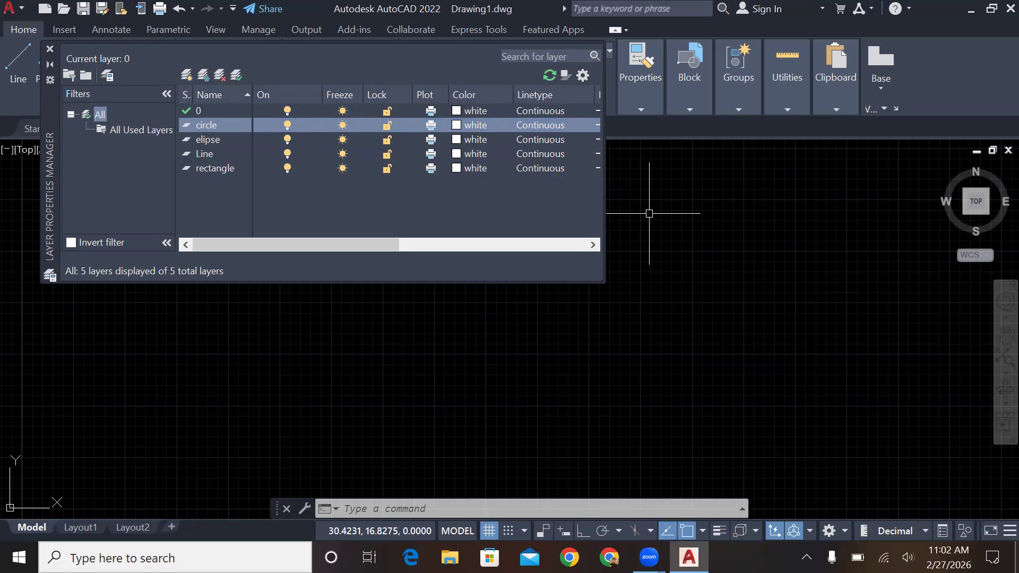
left_click(386, 126)
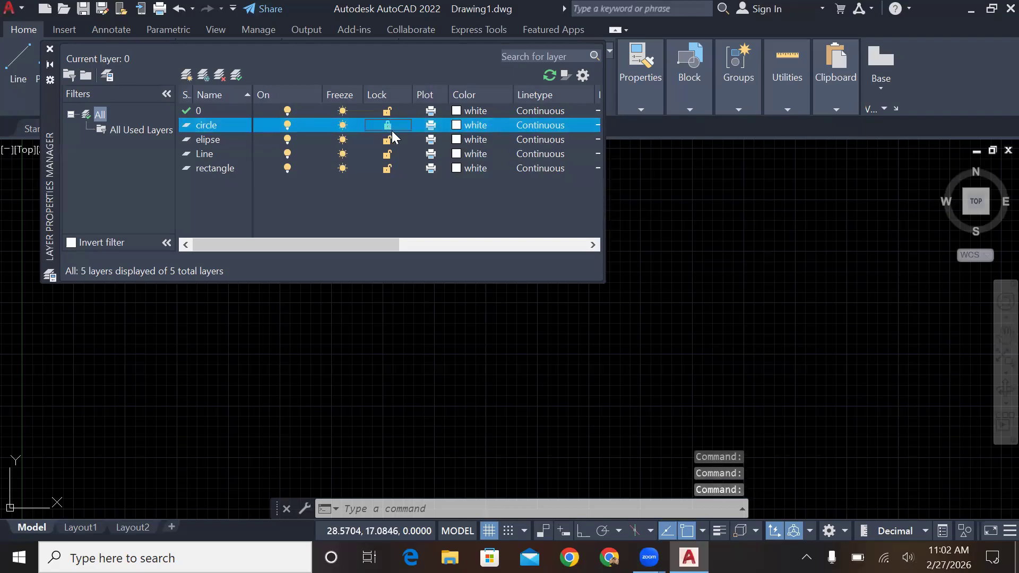
left_click(387, 126)
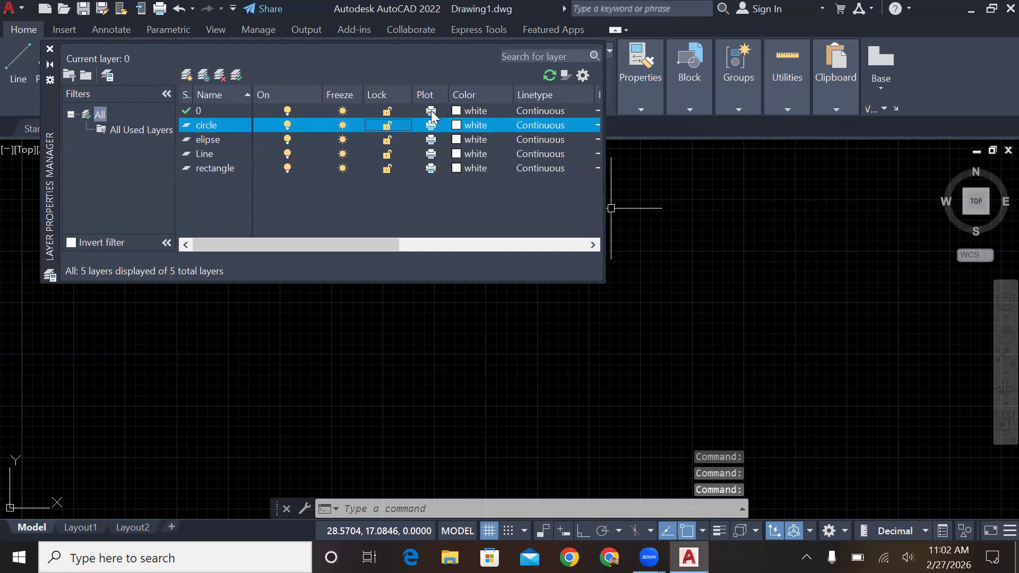
Set the circle layer's color to the tan true color 191,144,99.
left_click(467, 127)
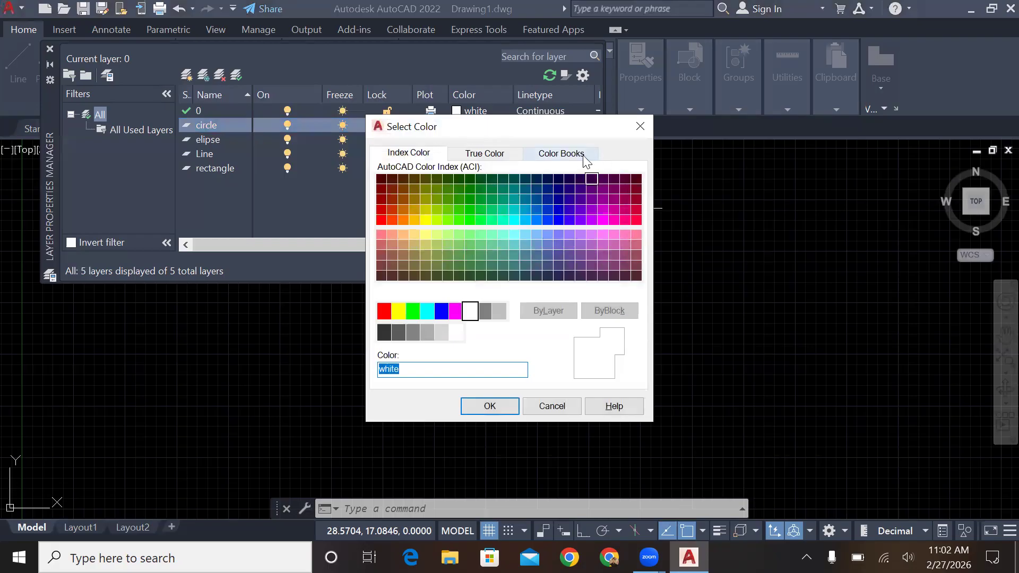
left_click(581, 162)
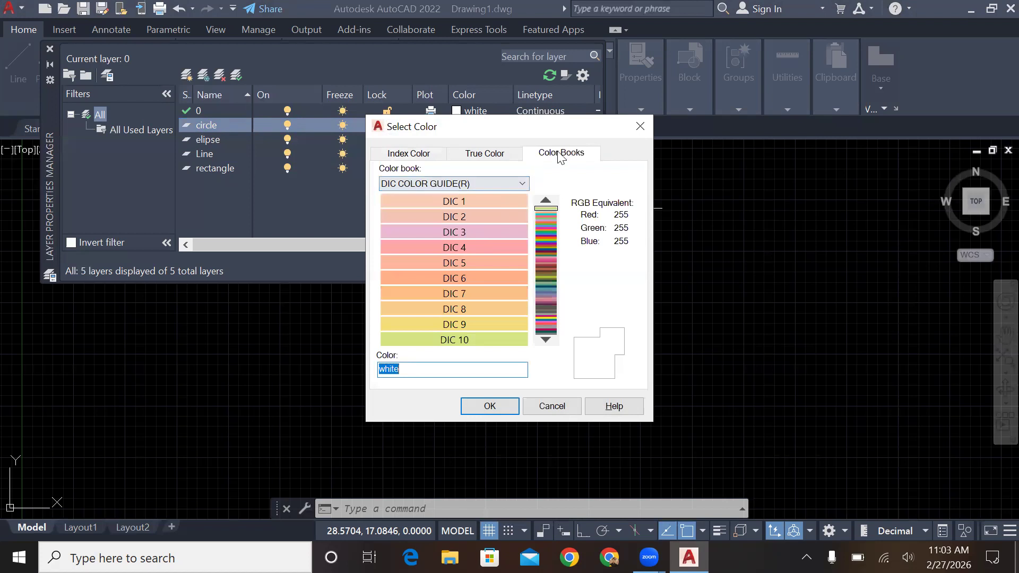
left_click(499, 157)
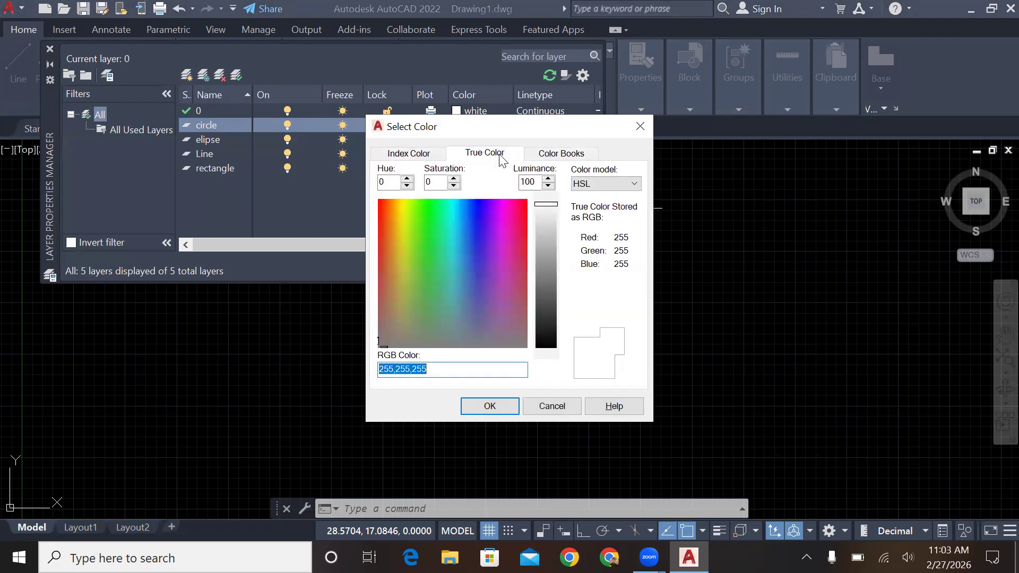
left_click(425, 156)
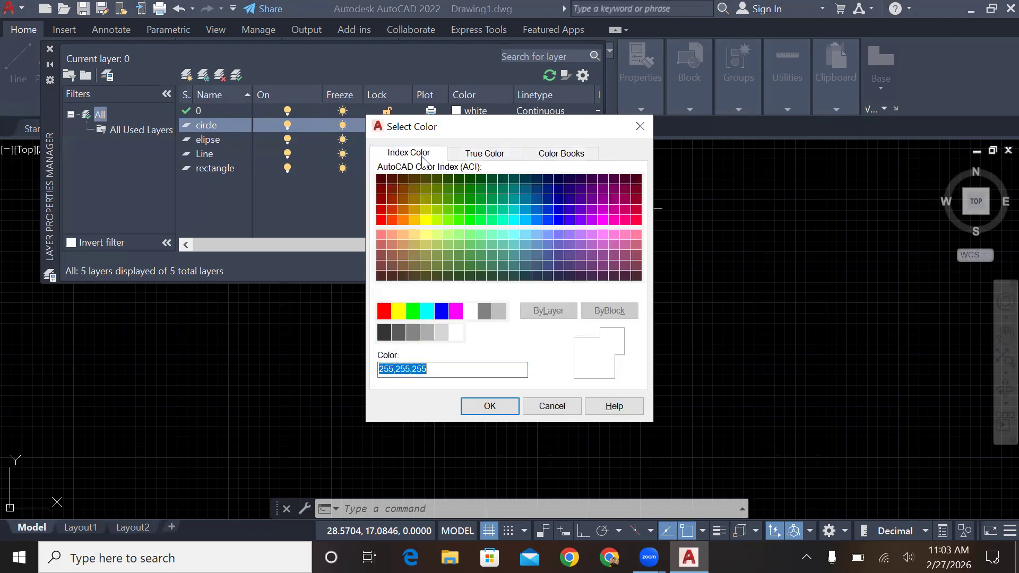
left_click(485, 154)
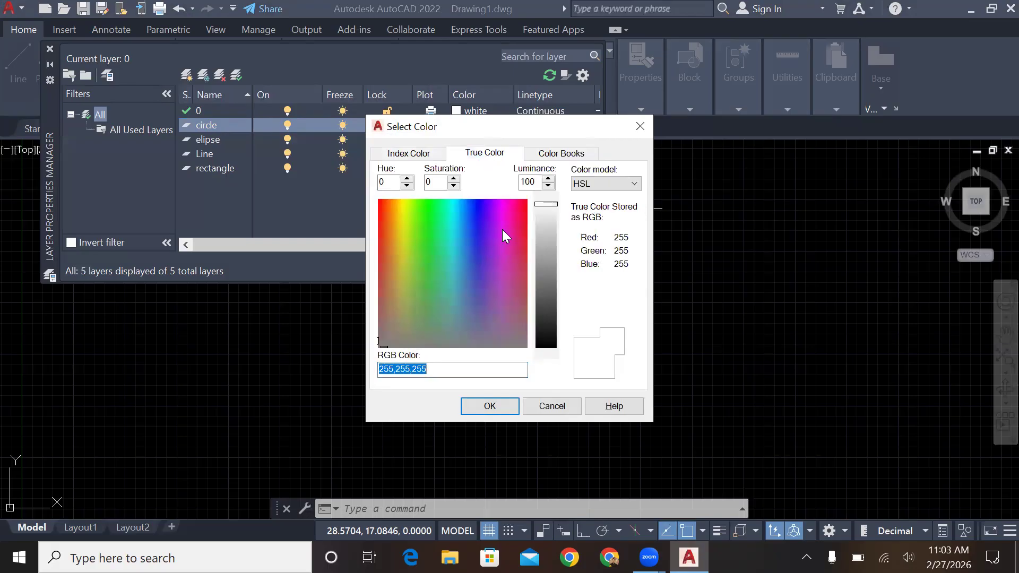
left_click_drag(502, 229, 390, 284)
left_click(546, 265)
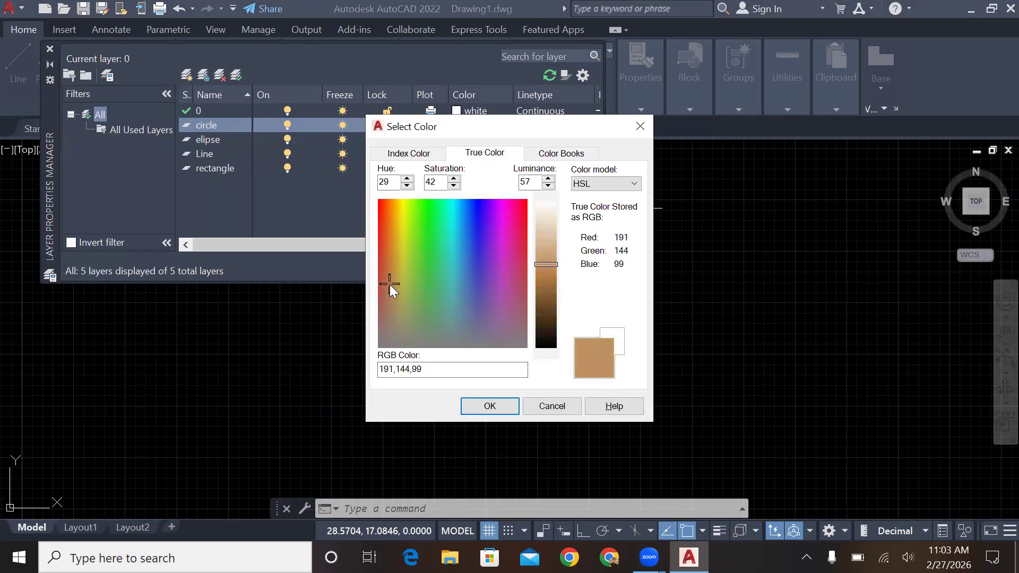
left_click(489, 406)
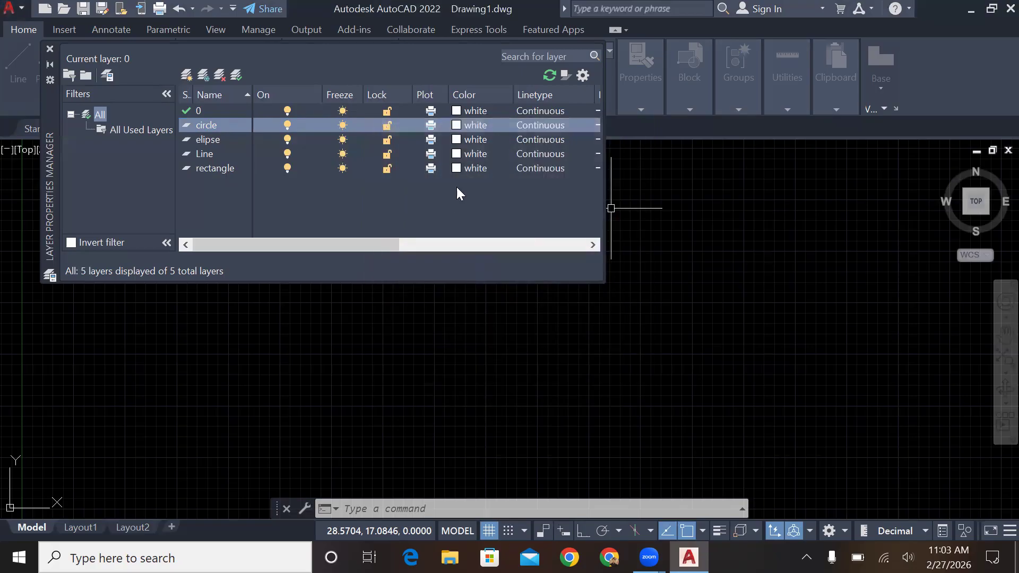
Set the elipse layer's color to the pink true color 223,32,112.
left_click(457, 140)
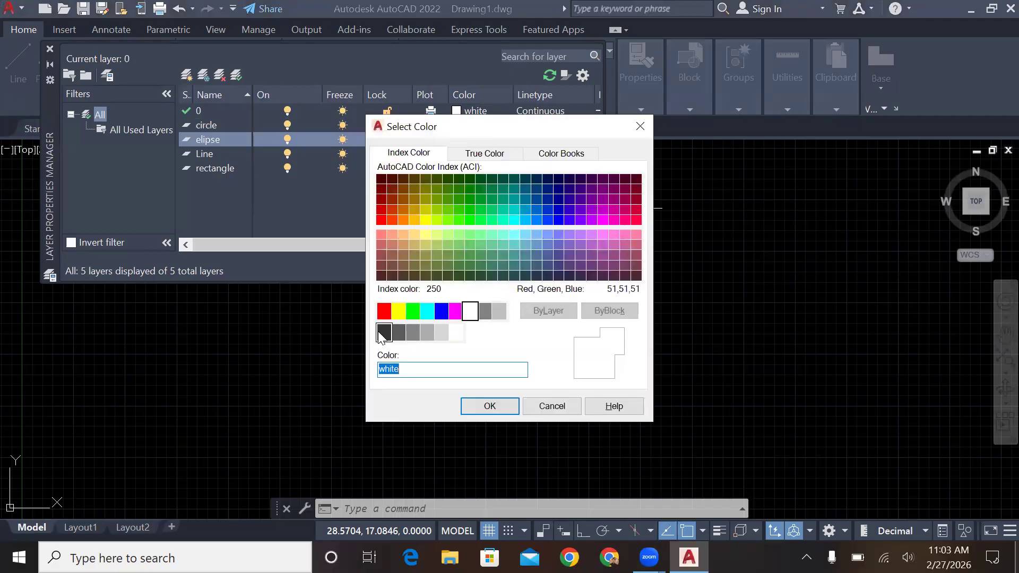
left_click(490, 154)
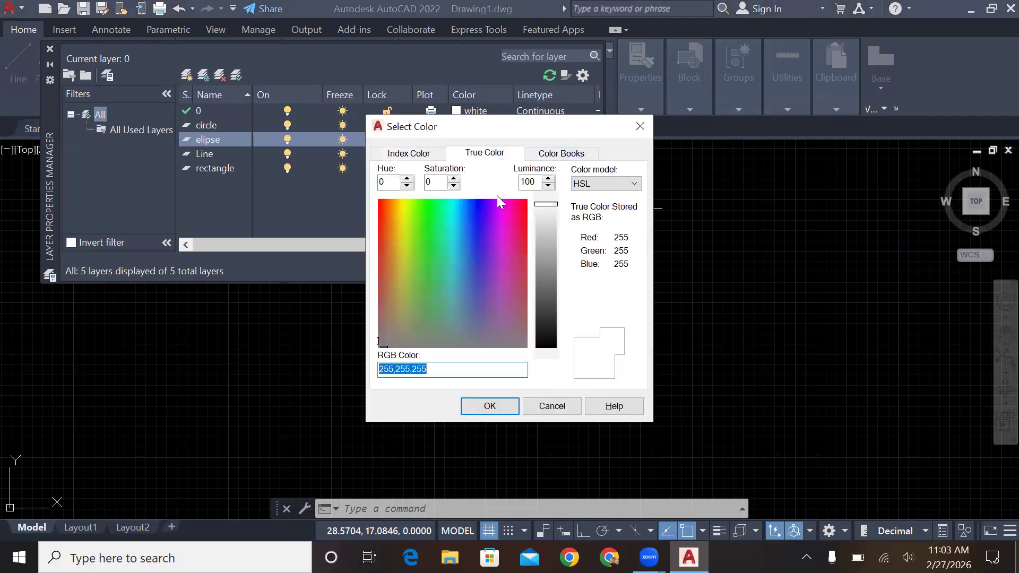
left_click_drag(509, 212, 517, 235)
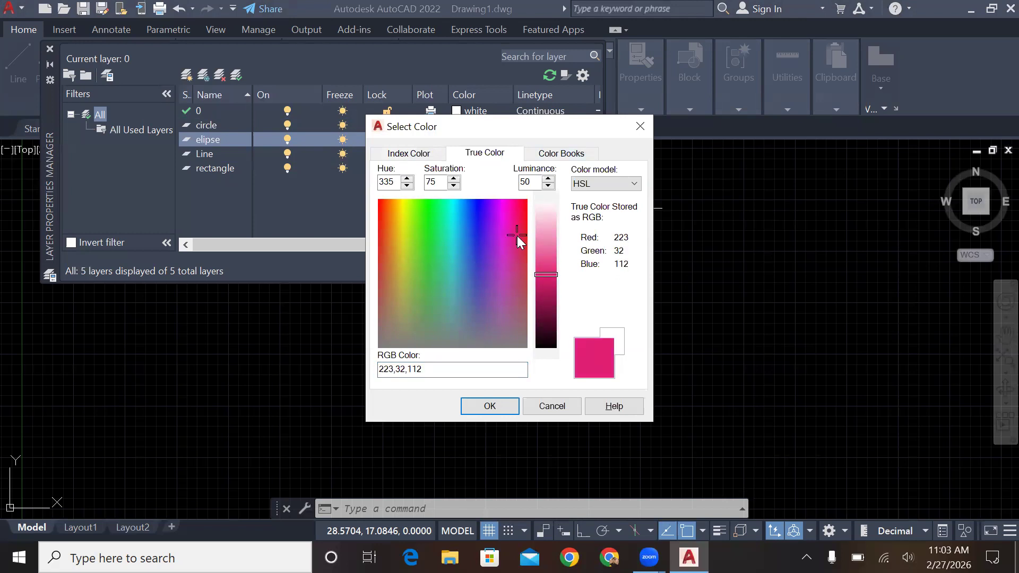
left_click(504, 406)
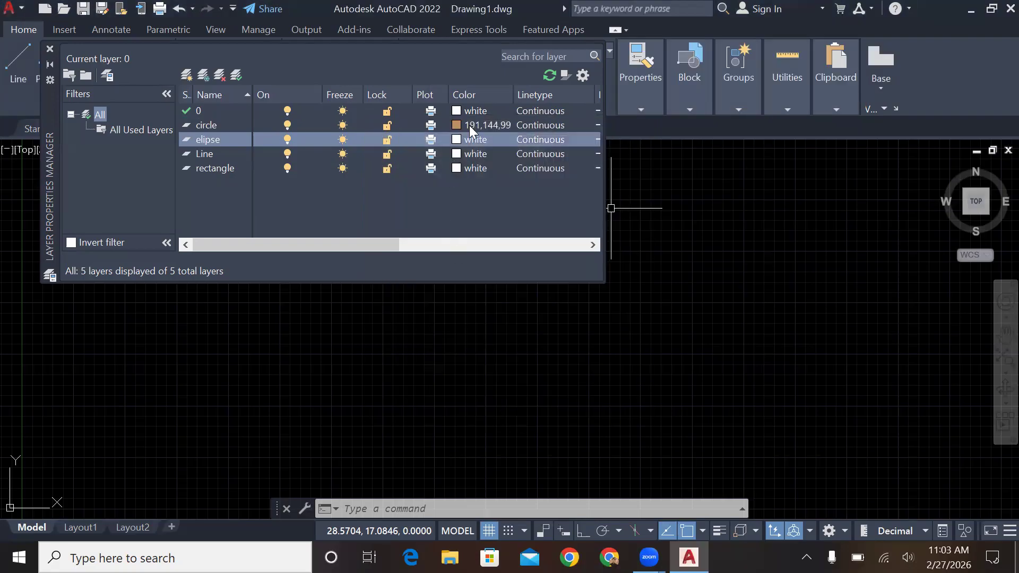
Set the Line layer's color to the blue true color 43,144,212.
left_click(465, 153)
left_click(465, 154)
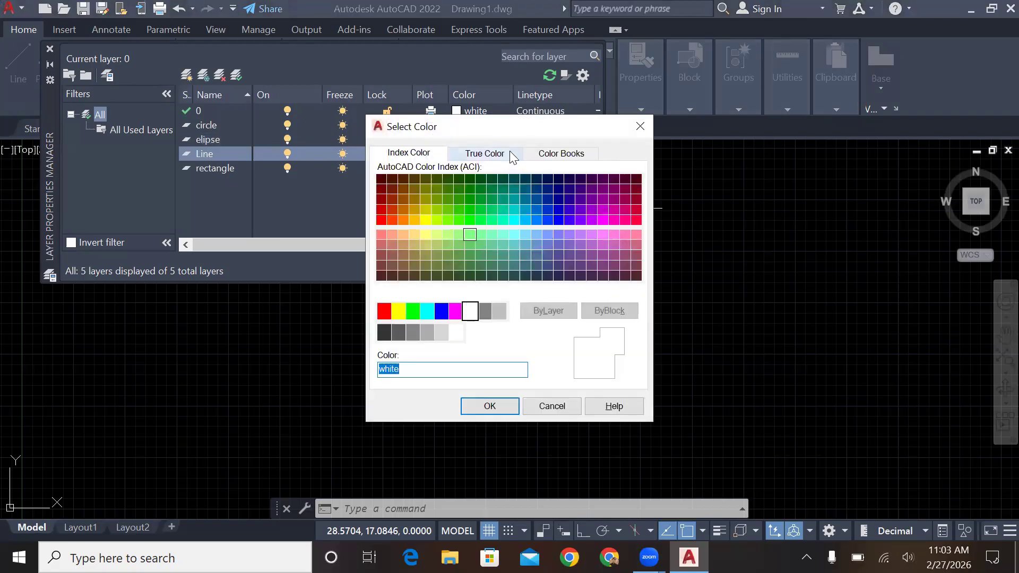
left_click(510, 151)
left_click_drag(490, 207, 462, 248)
left_click(499, 402)
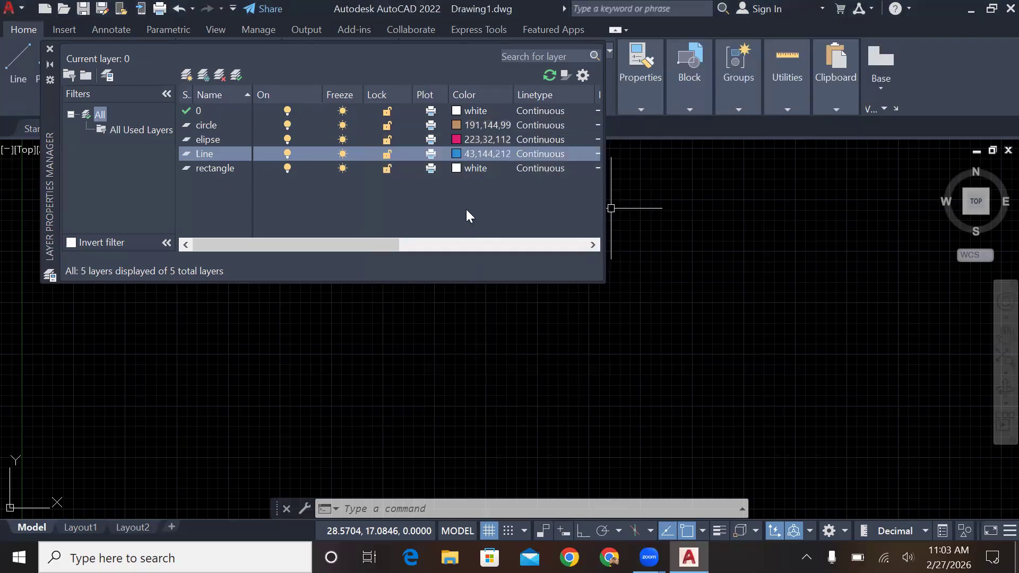
Set the rectangle layer's color to the orange true color 241,124,14.
left_click(459, 169)
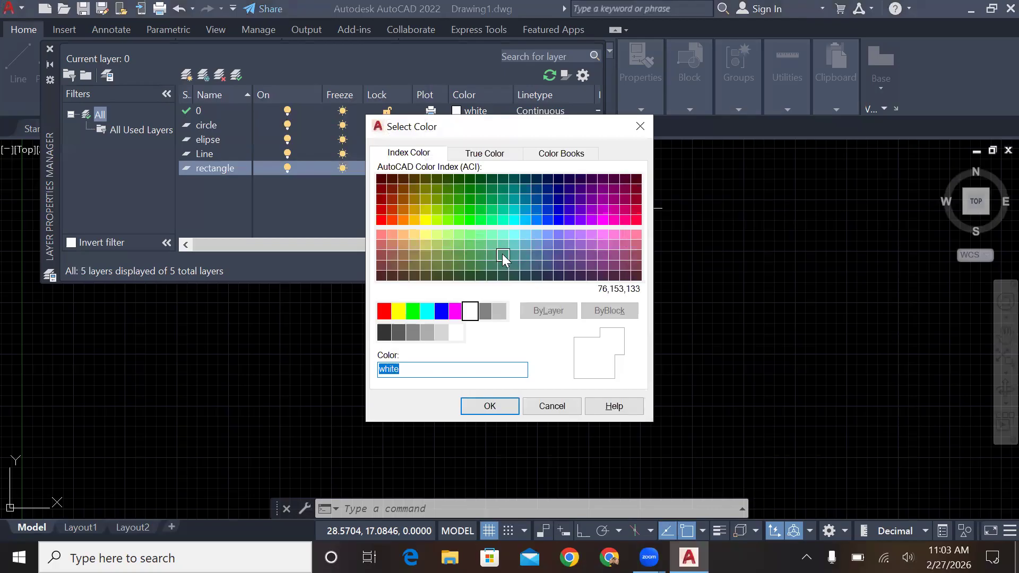
left_click(499, 159)
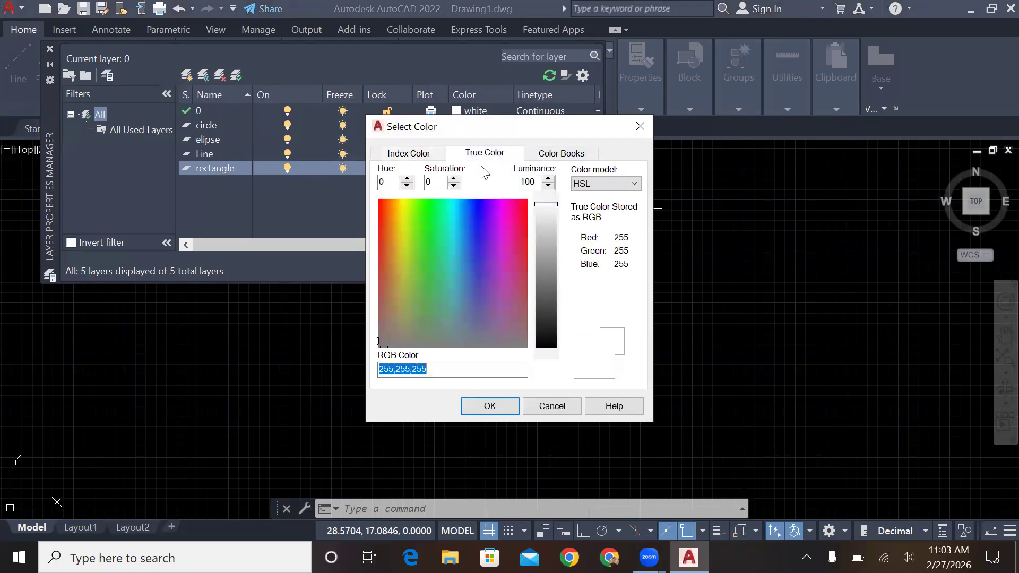
left_click(380, 202)
mouse_move(382, 207)
left_mouse_down()
mouse_move(396, 225)
mouse_move(389, 214)
left_mouse_up()
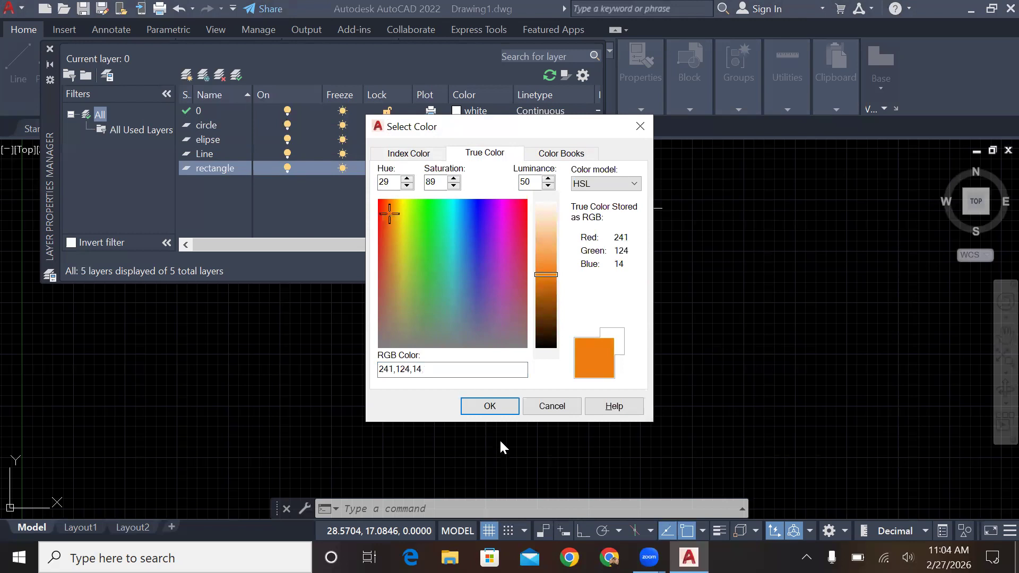
left_click(495, 405)
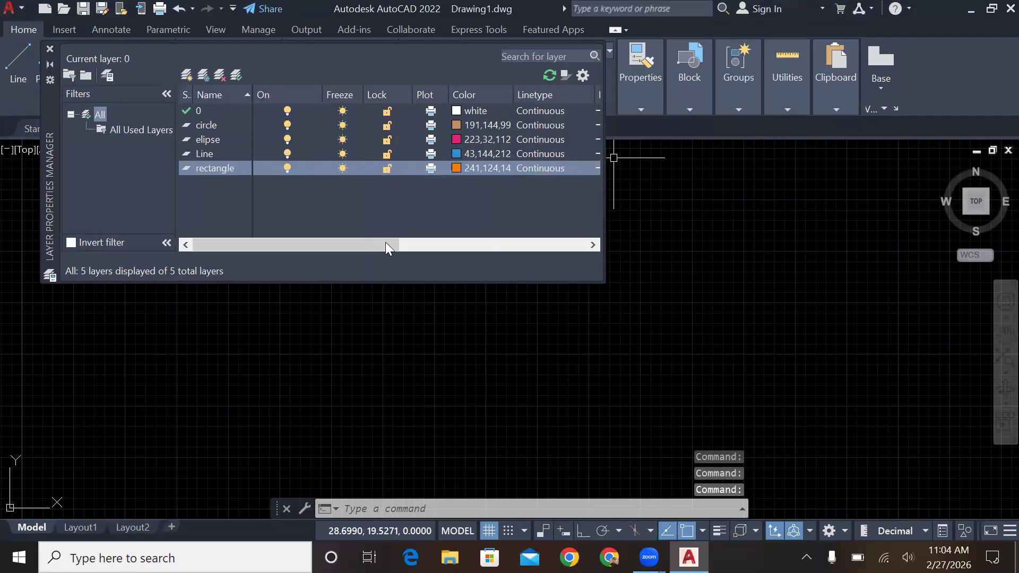
Load the FENCELINE1 linetype from acad.lin and assign it to the circle layer.
left_click_drag(394, 242, 453, 248)
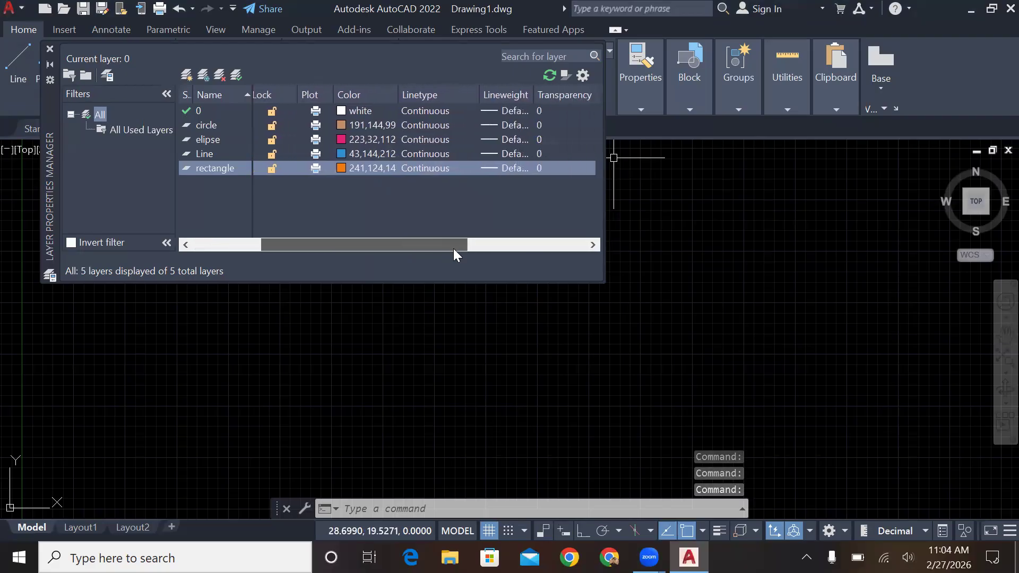
left_click(431, 122)
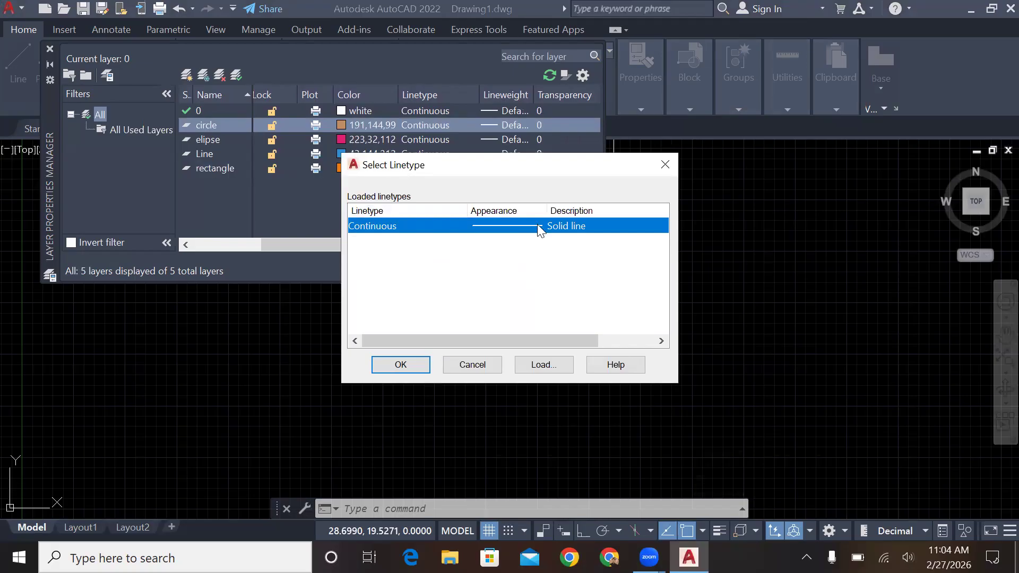
left_click(553, 369)
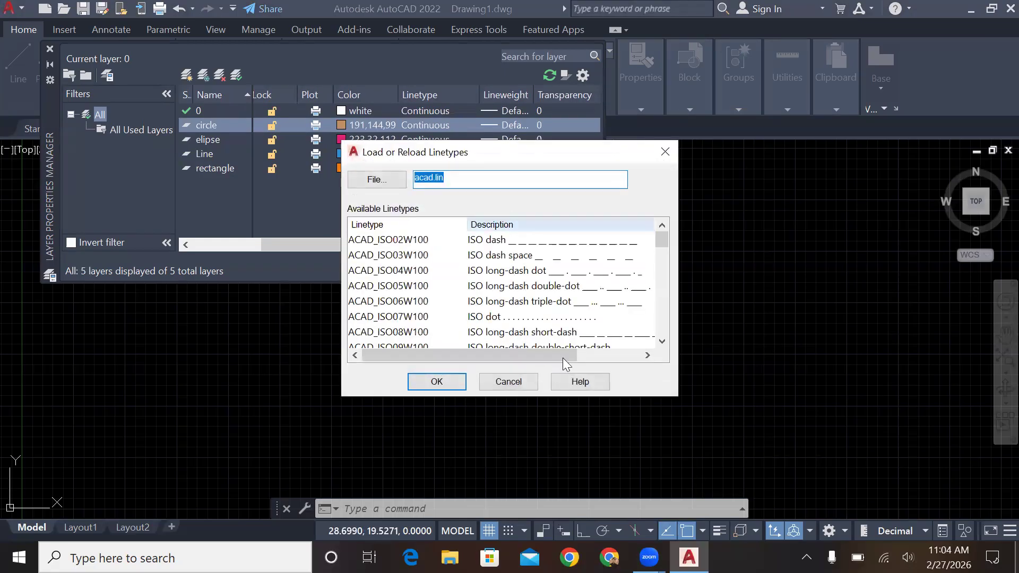
left_click(662, 342)
left_click(663, 341)
left_click(663, 342)
left_click(663, 342)
left_click(663, 342)
left_click(662, 342)
left_click(663, 342)
left_click(664, 343)
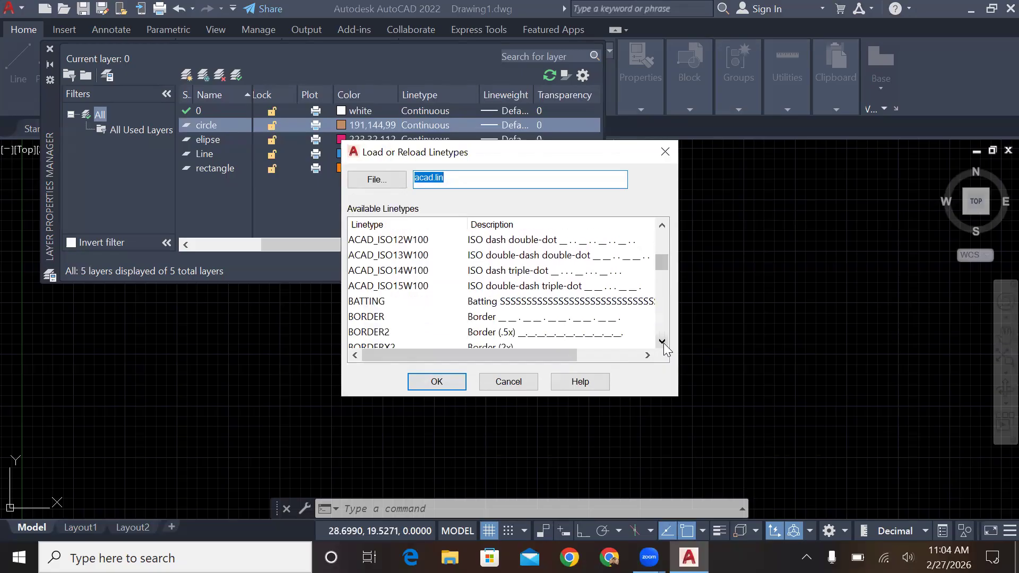
left_click(666, 340)
left_click(665, 340)
left_click(665, 340)
left_click(666, 340)
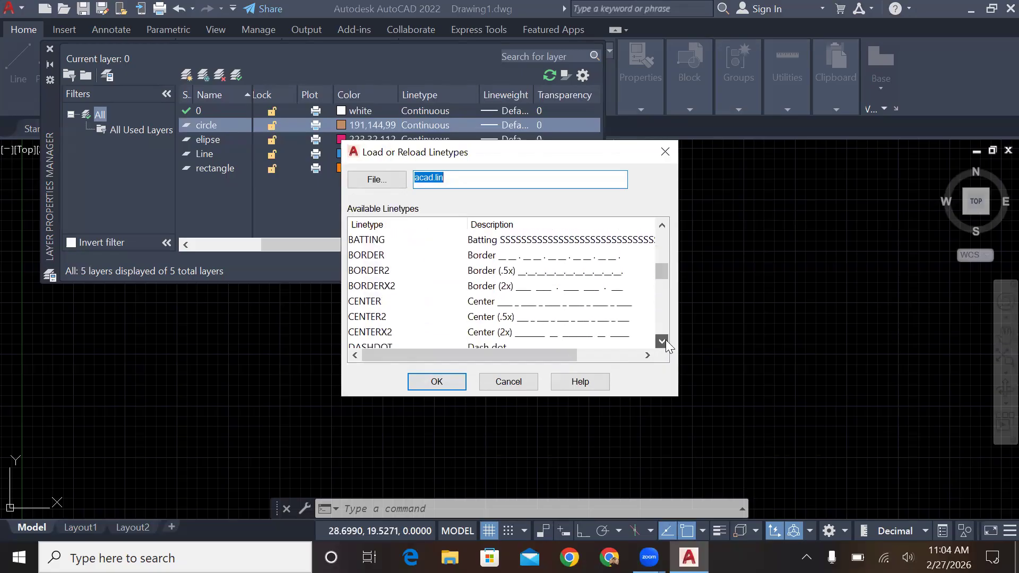
left_click(665, 340)
left_click(665, 340)
left_click(665, 339)
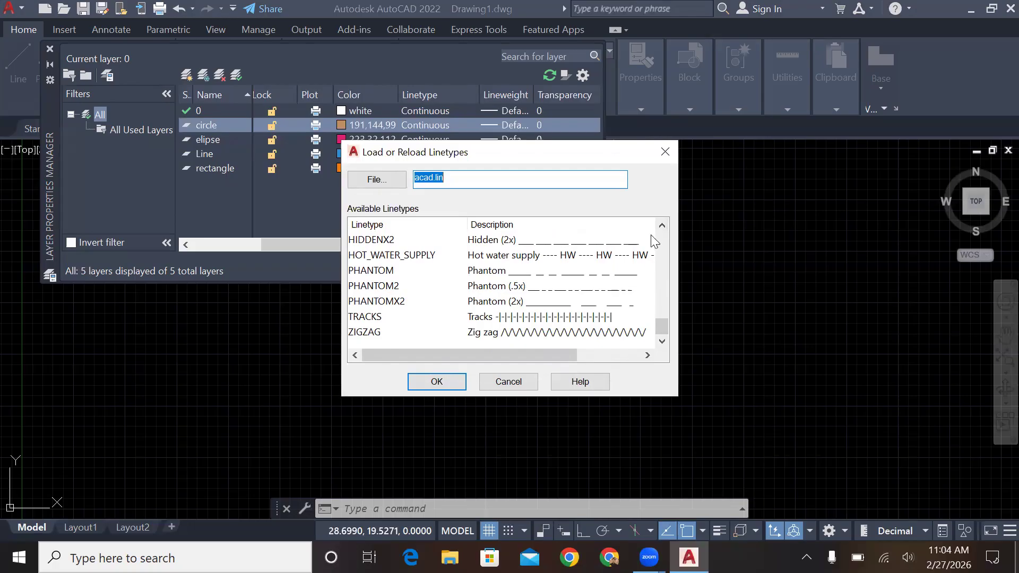
left_click(664, 227)
left_click(663, 226)
left_click(663, 226)
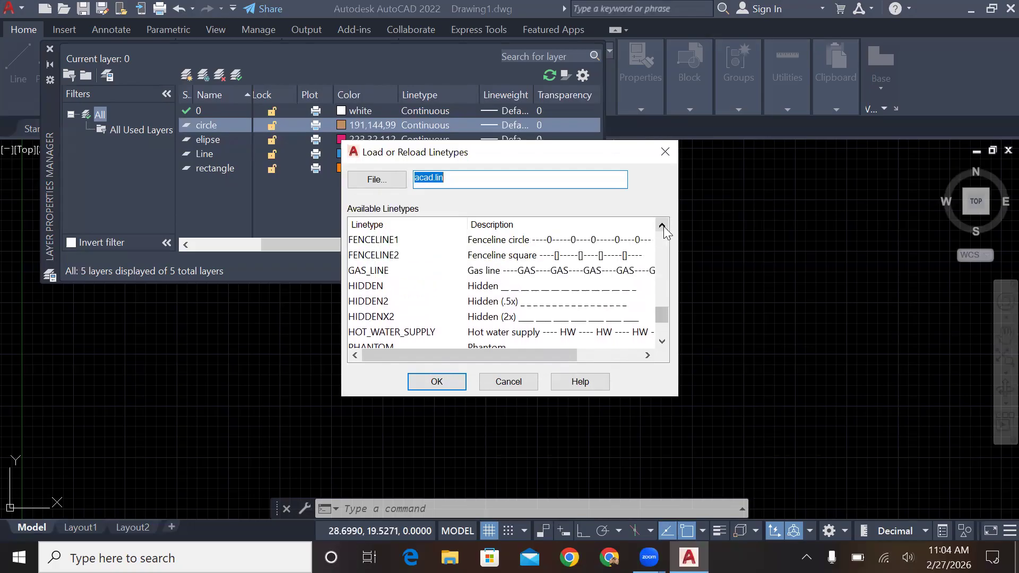
left_click(623, 241)
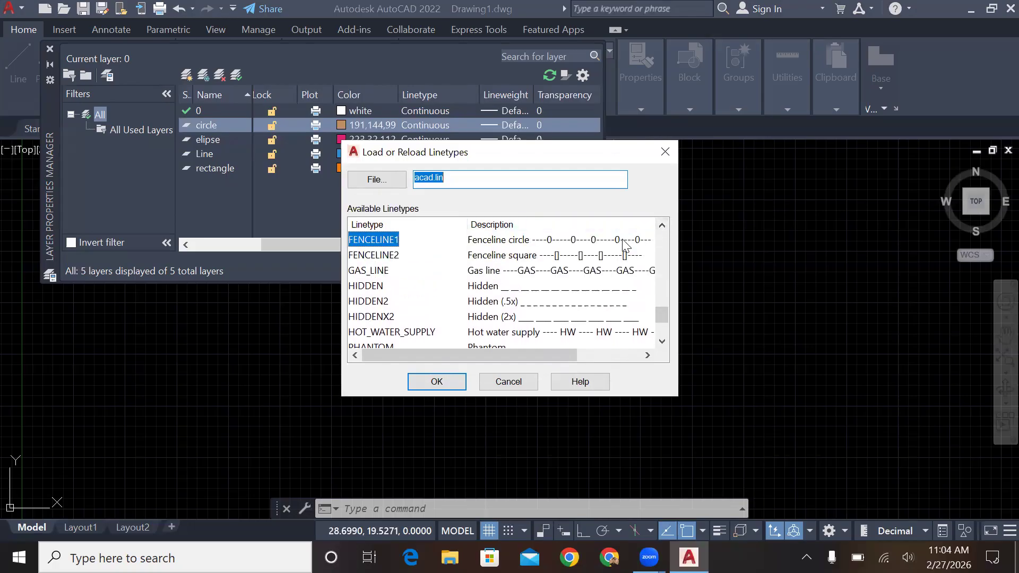
left_click(448, 382)
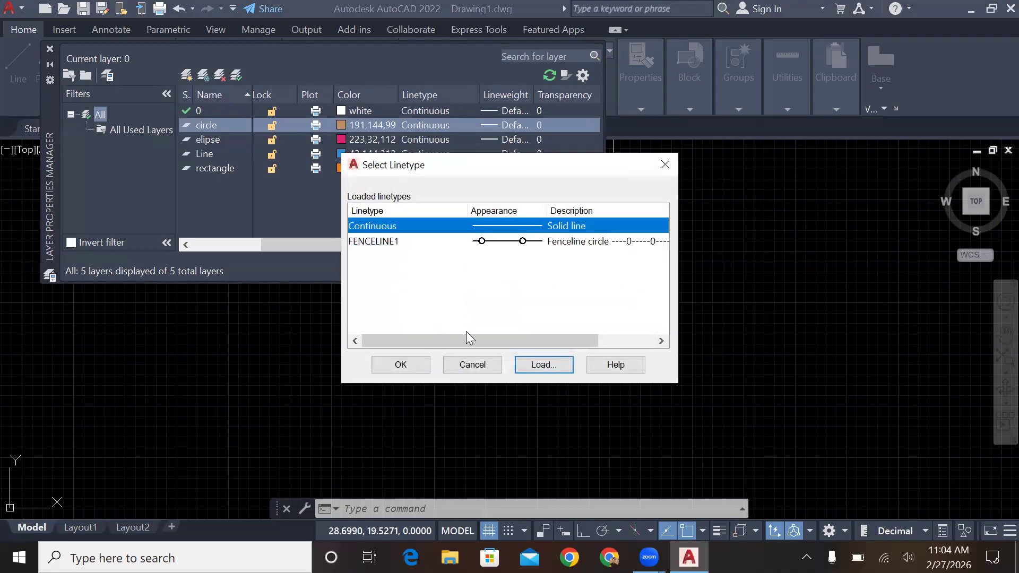
left_click(517, 240)
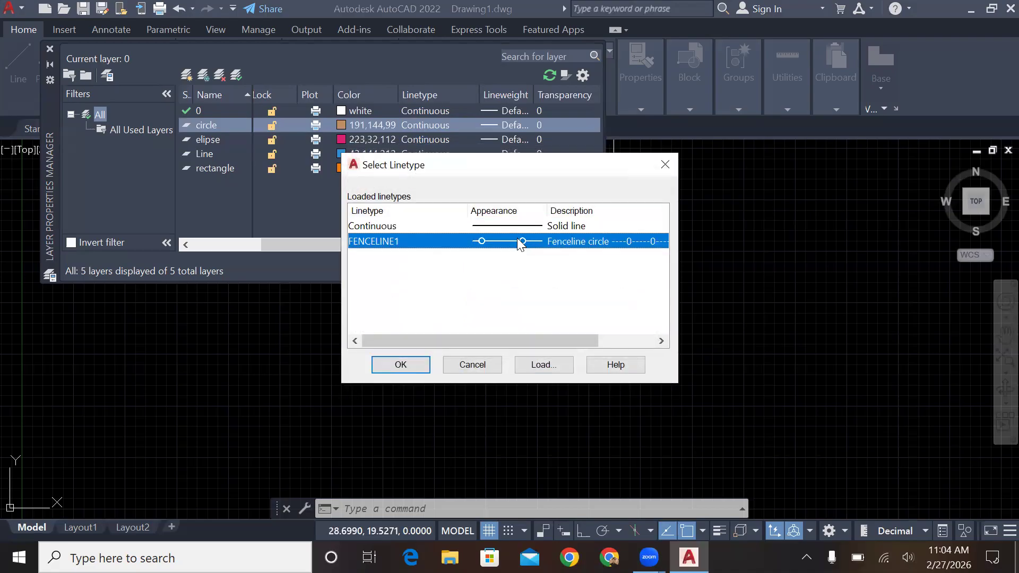
left_click(410, 365)
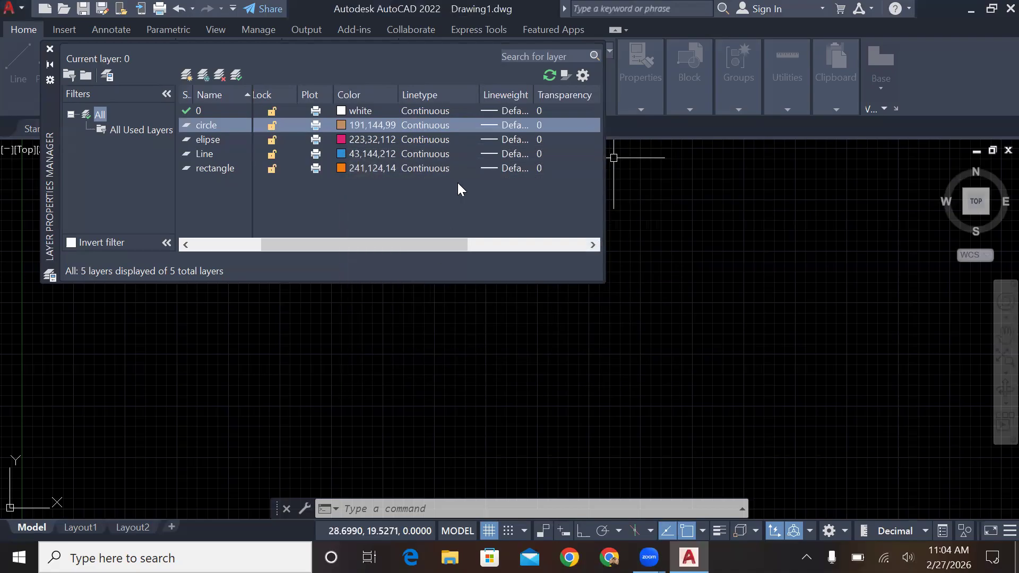
Load the DASHDOT2 linetype from acad.lin and assign it to the elipse layer.
left_click(439, 139)
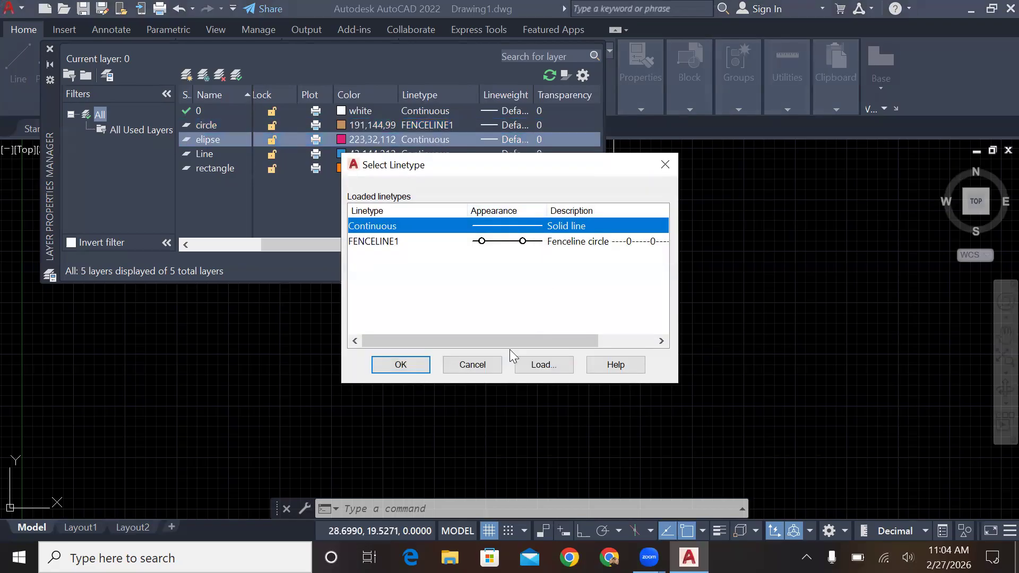
left_click(534, 363)
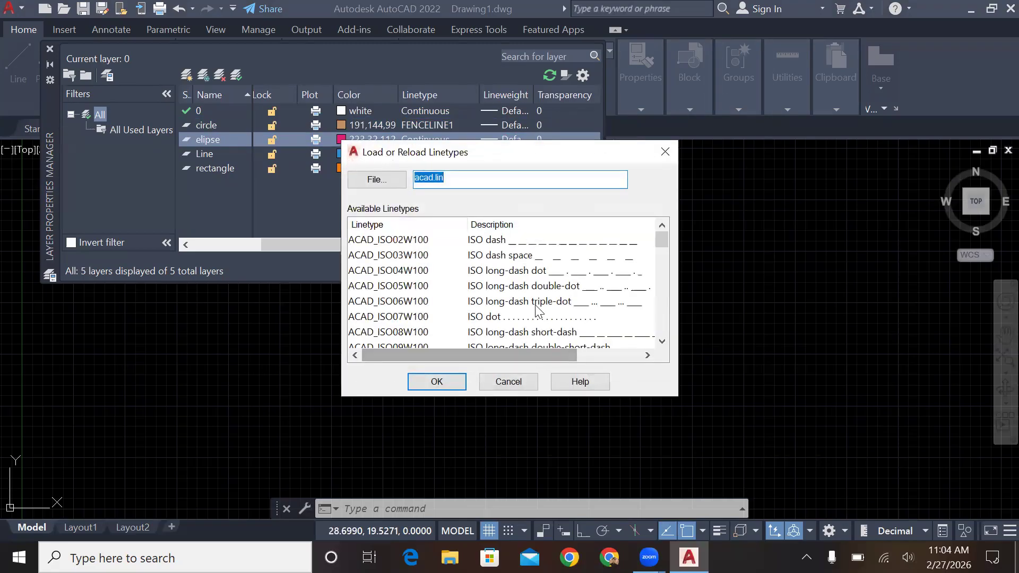
left_click(662, 343)
left_click(661, 342)
left_click(662, 342)
left_click(662, 343)
left_click(662, 342)
double_click(662, 343)
double_click(662, 342)
double_click(662, 342)
double_click(662, 343)
left_click(662, 342)
left_click(662, 342)
left_click(662, 343)
left_click(662, 342)
left_click(662, 343)
left_click(661, 342)
left_click(662, 342)
left_click(662, 342)
left_click(605, 332)
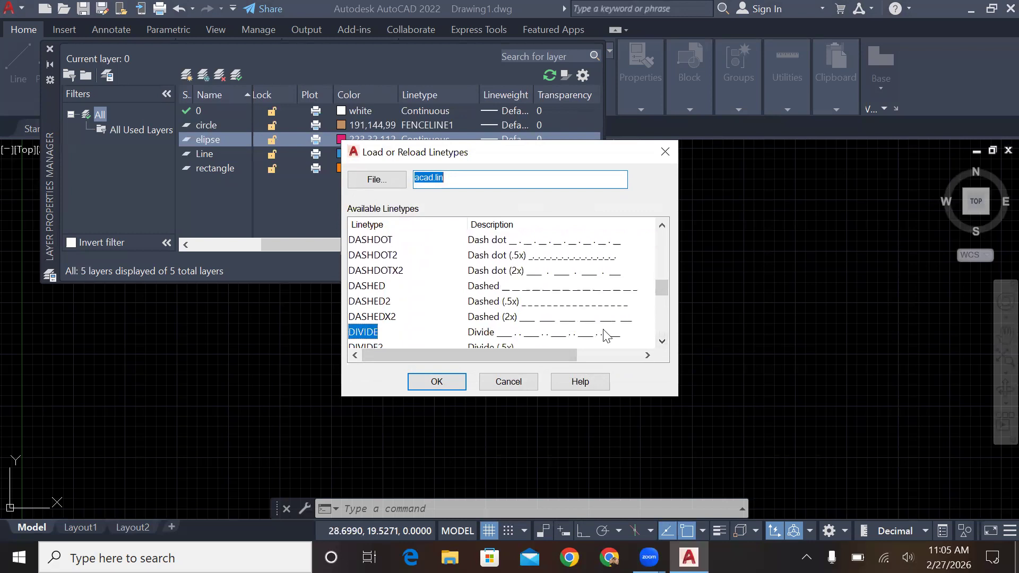
left_click(591, 260)
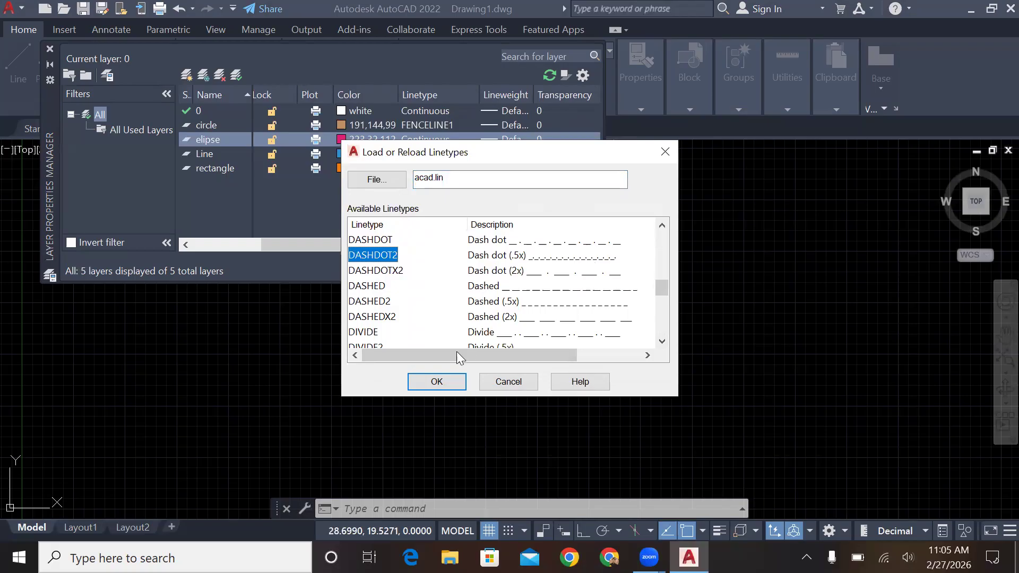
left_click(437, 382)
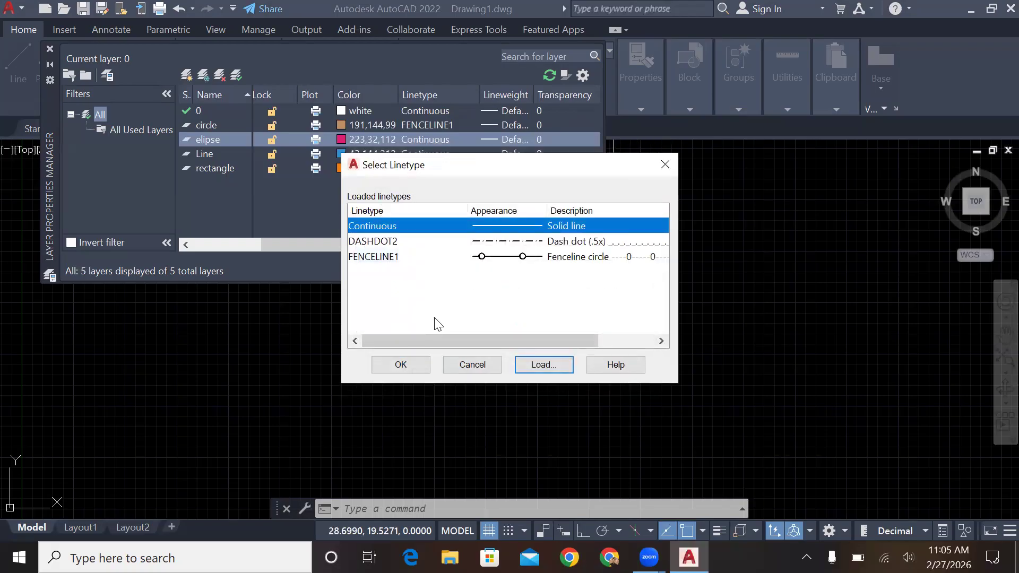
left_click(497, 242)
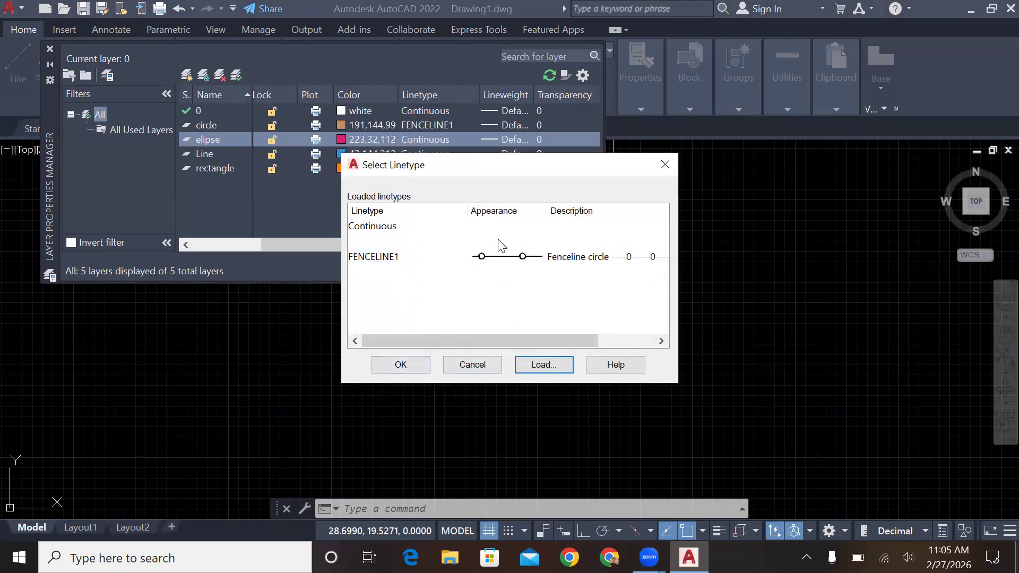
left_click(408, 363)
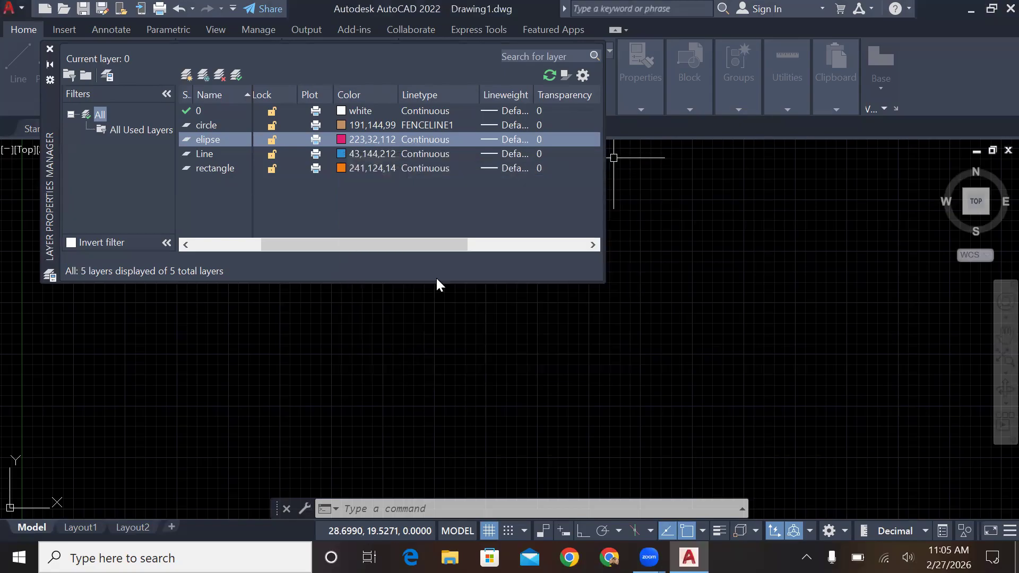
Load the FENCELINE2 linetype from acad.lin and assign it to the Line layer.
left_click(438, 153)
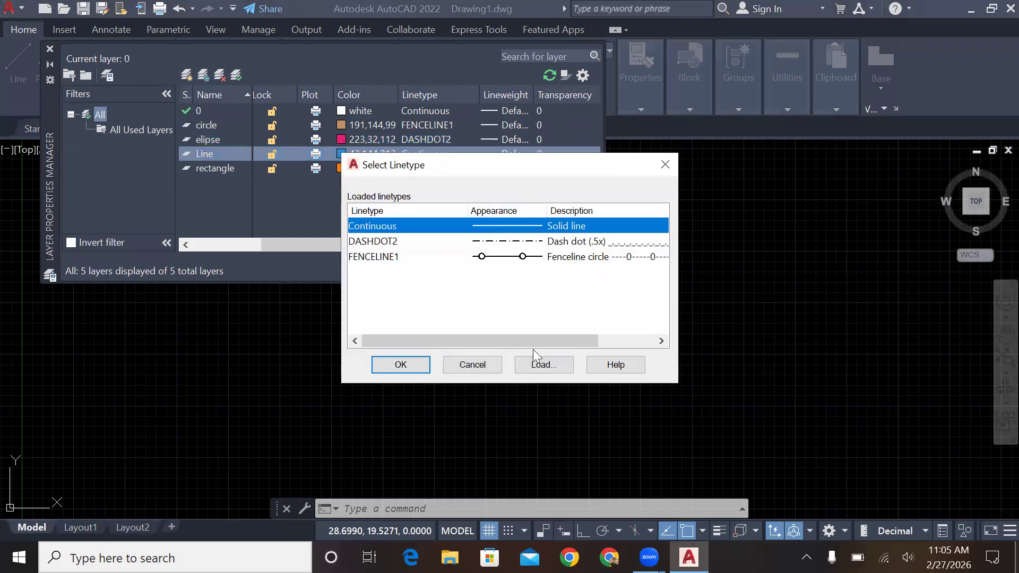
left_click(543, 363)
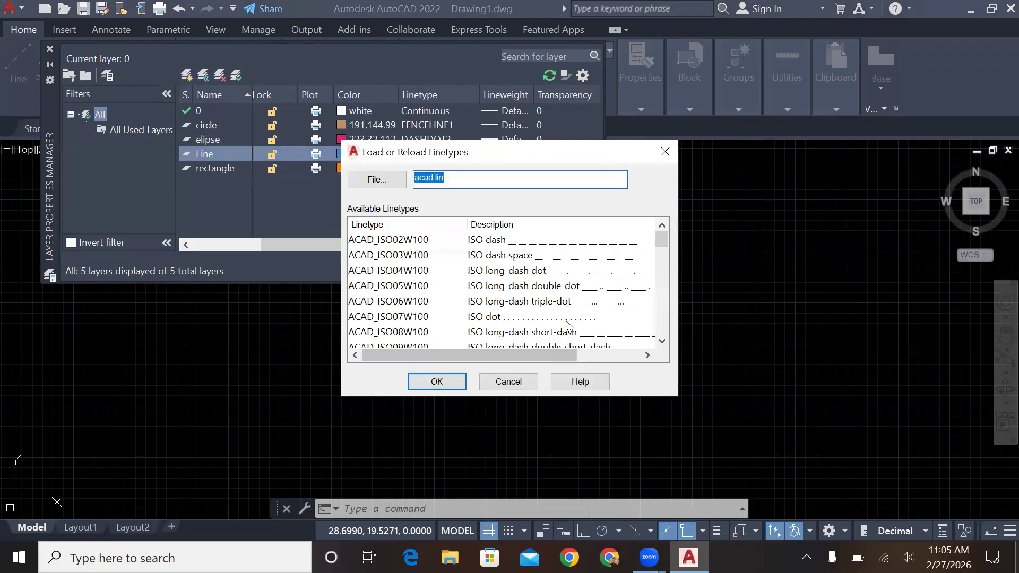
left_click(662, 342)
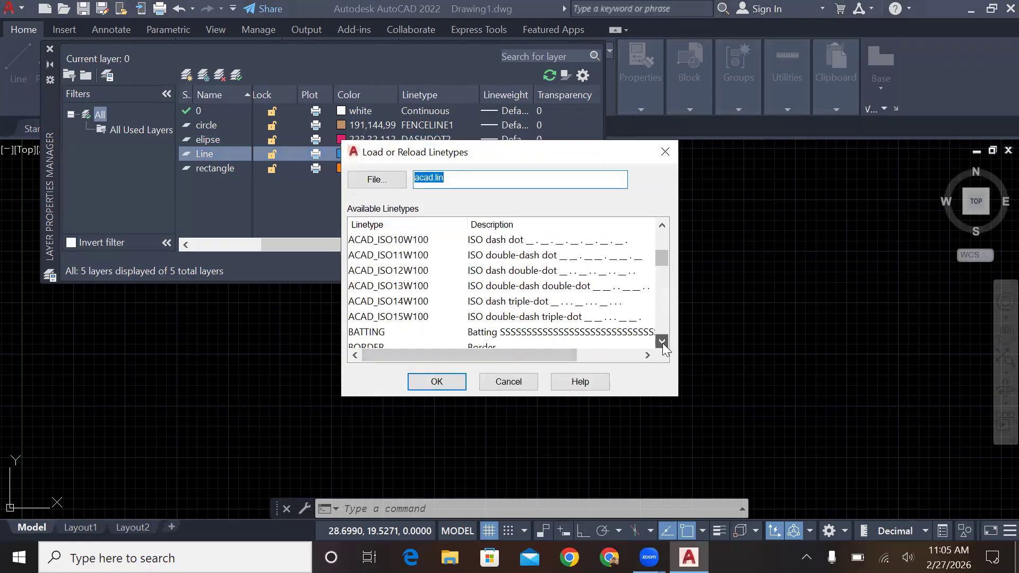
left_click(662, 341)
left_click(662, 342)
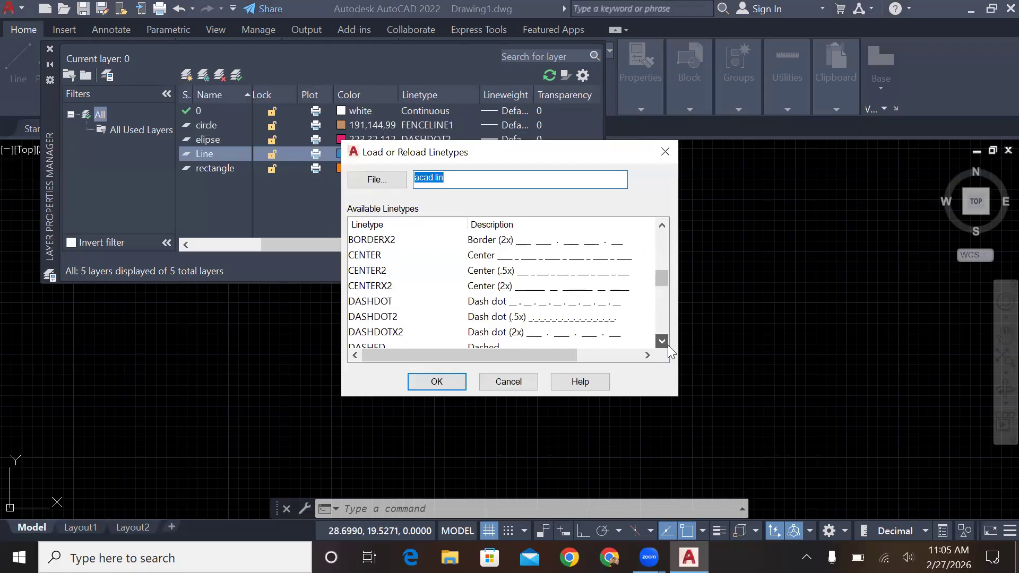
left_click(663, 342)
left_click(663, 342)
left_click(663, 342)
left_click(663, 342)
left_click(663, 342)
left_click(663, 342)
left_click(663, 342)
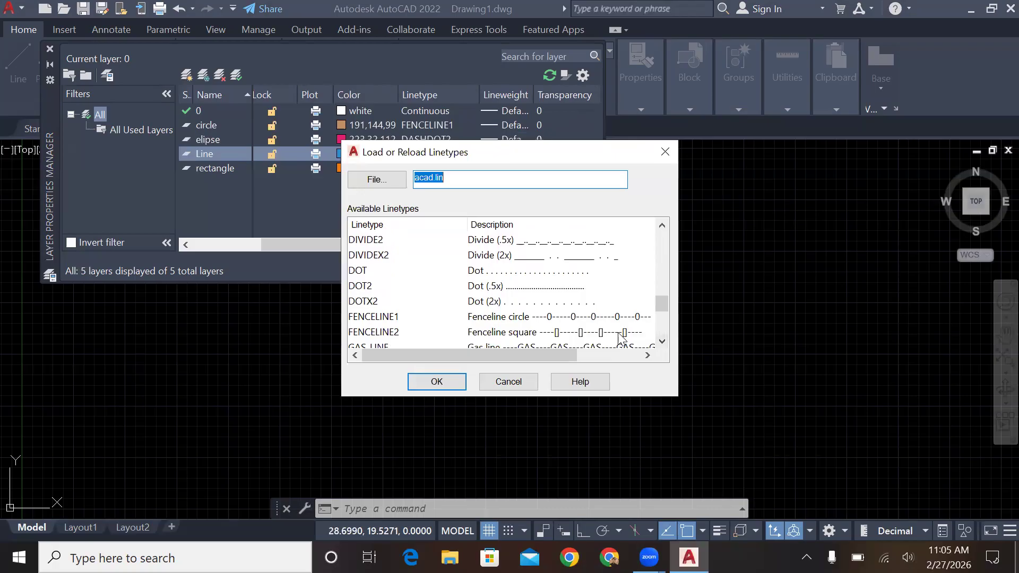
left_click(373, 332)
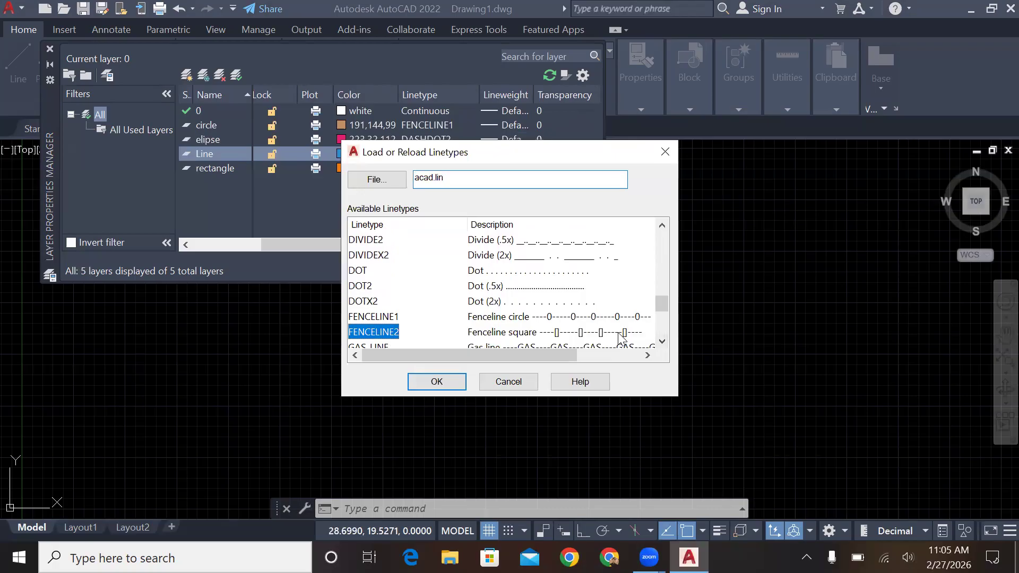
left_click(435, 382)
left_click(529, 272)
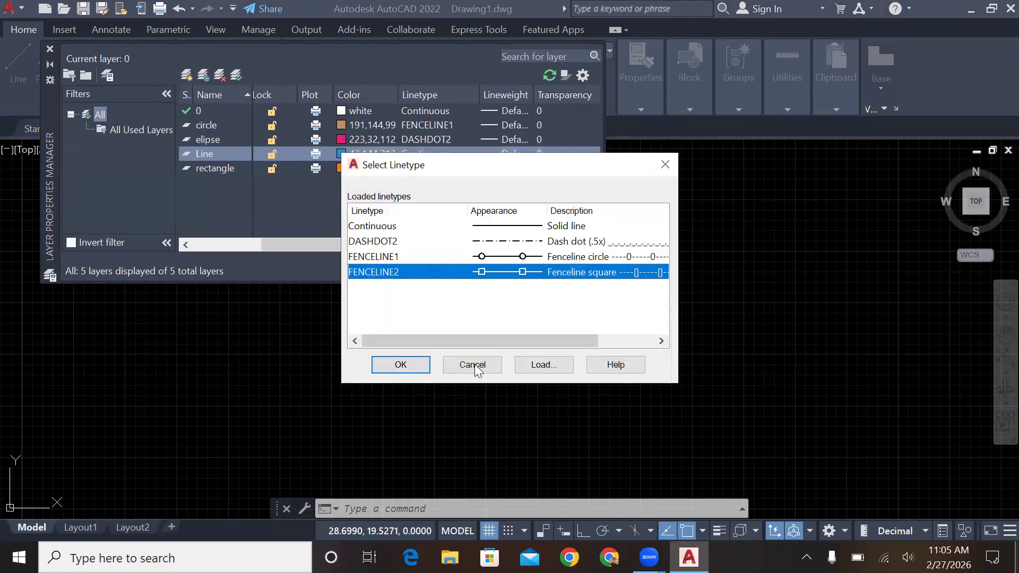
left_click(402, 366)
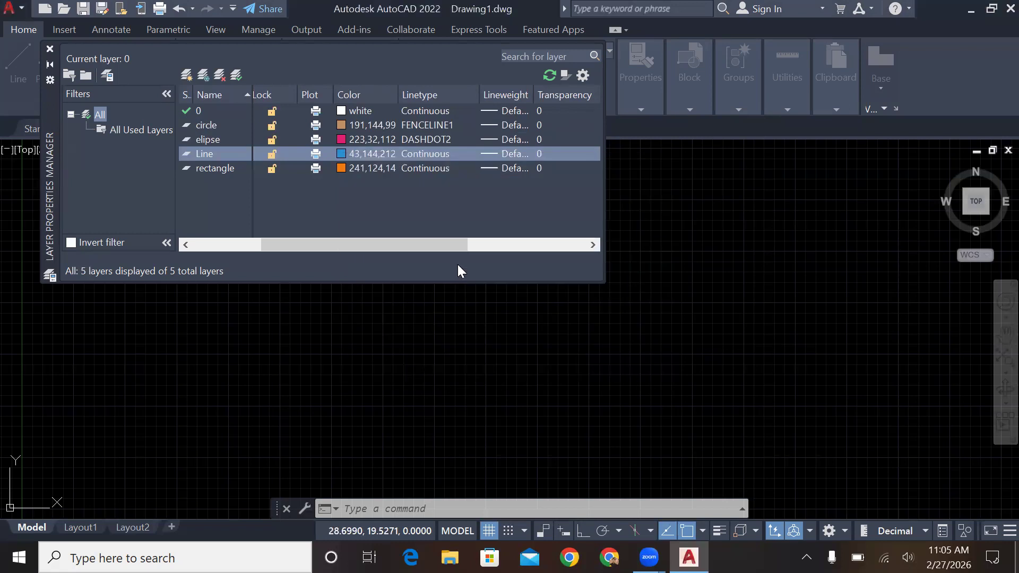
Load the ACAD_ISO07W100 ISO dot linetype from acad.lin and assign it to the rectangle layer.
left_click(435, 165)
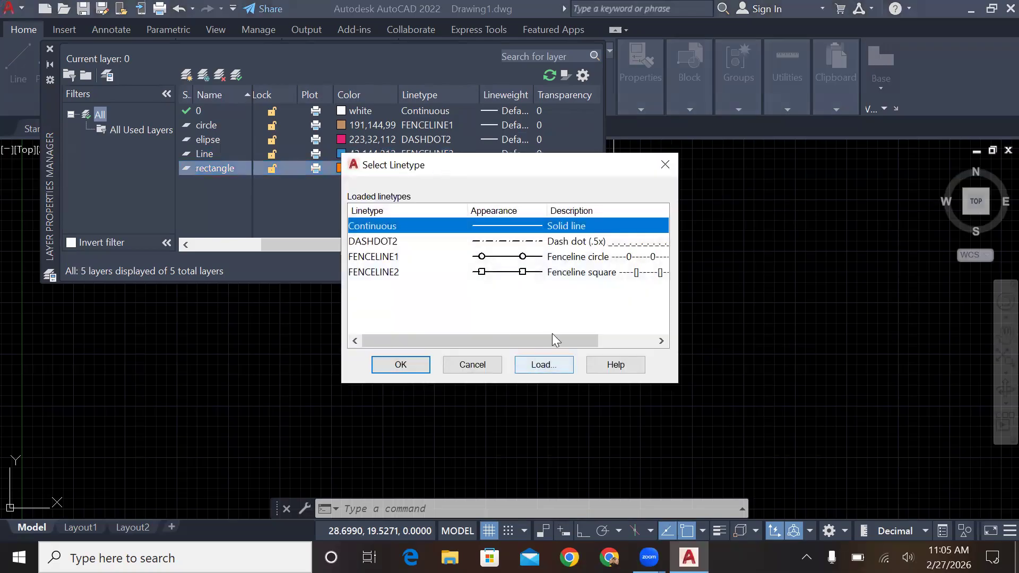
left_click(542, 364)
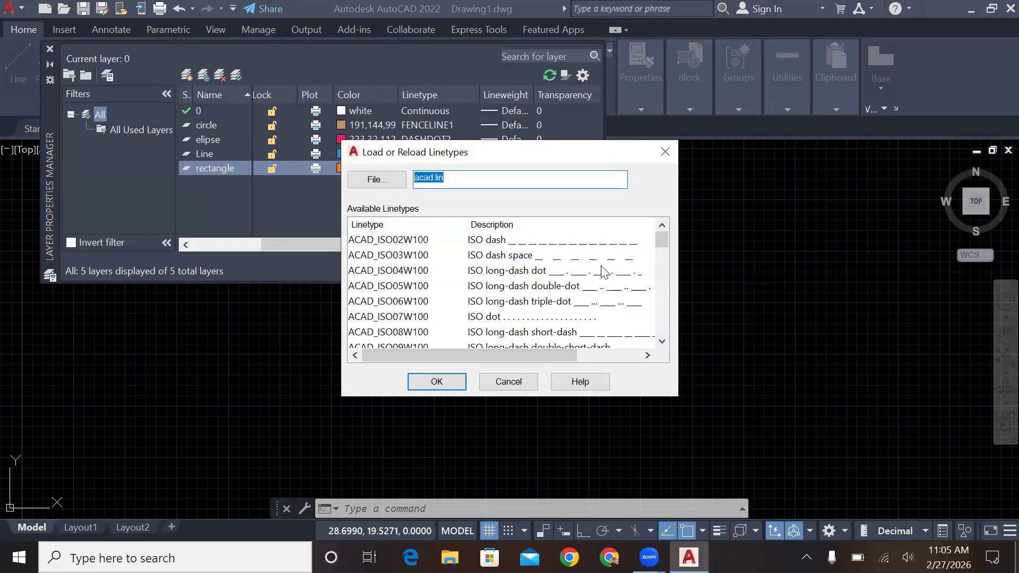
left_click(578, 320)
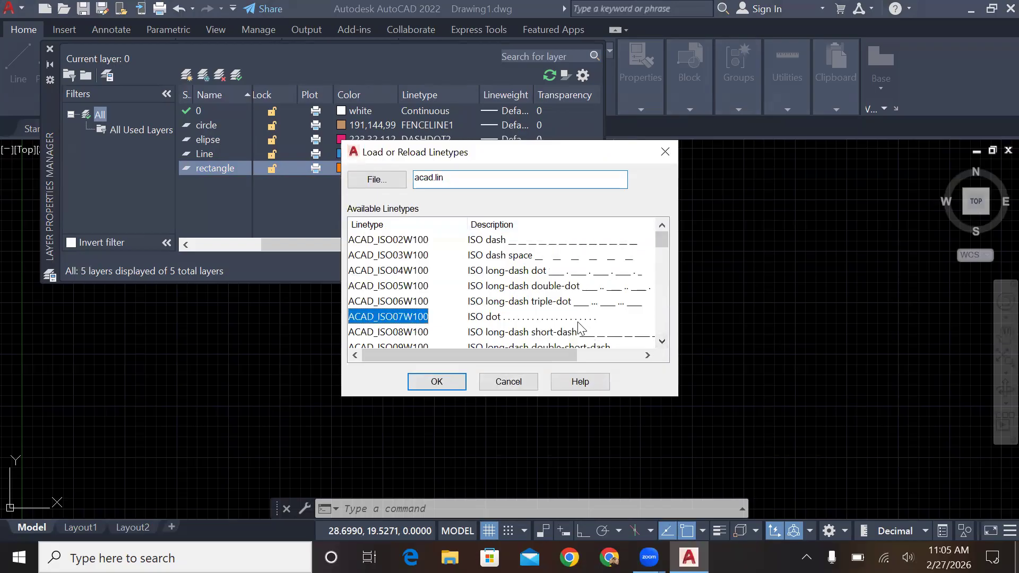
left_click(451, 382)
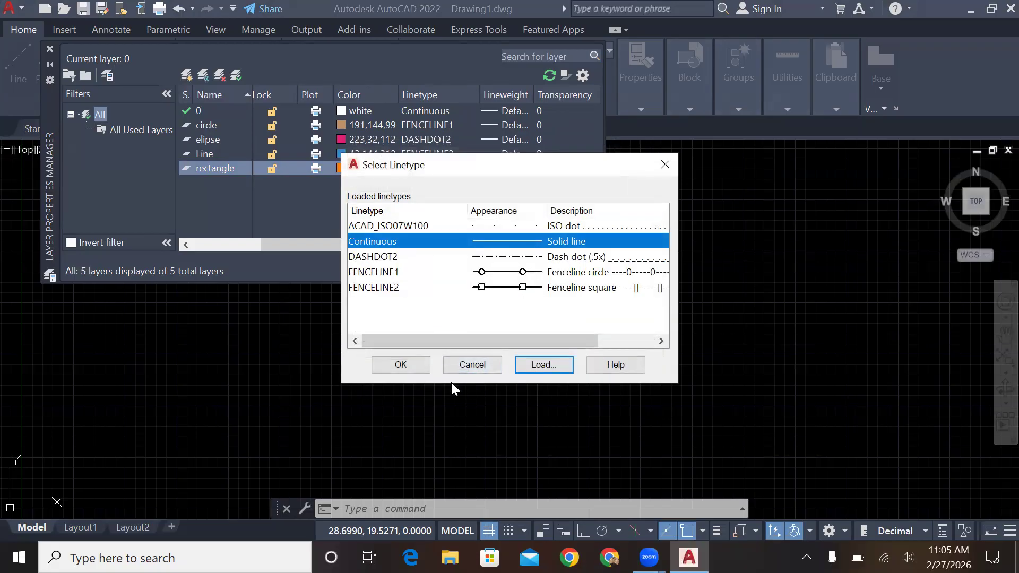
left_click(523, 226)
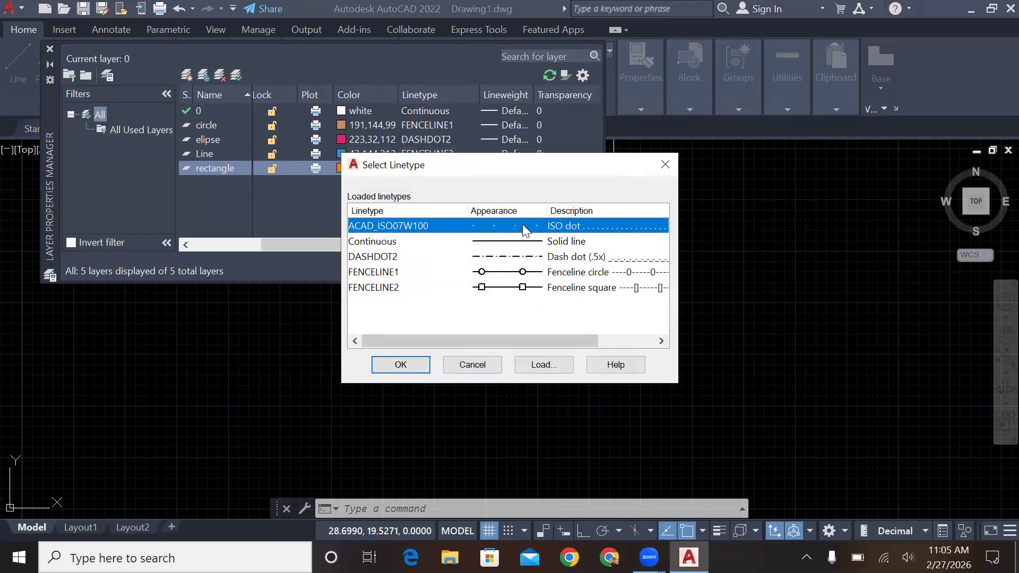
left_click(412, 363)
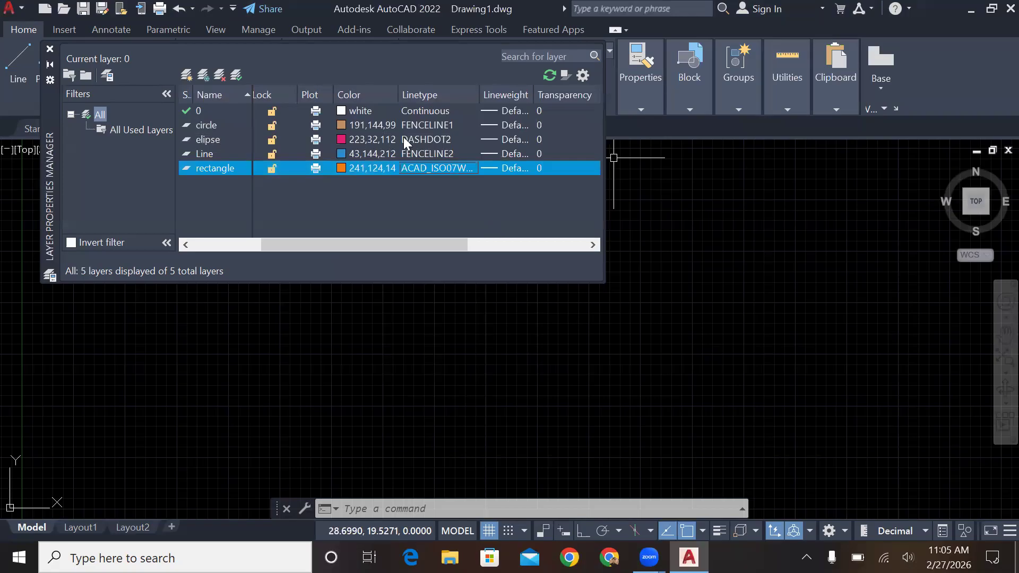
Set the circle layer's lineweight to 0.40 mm.
left_click(517, 125)
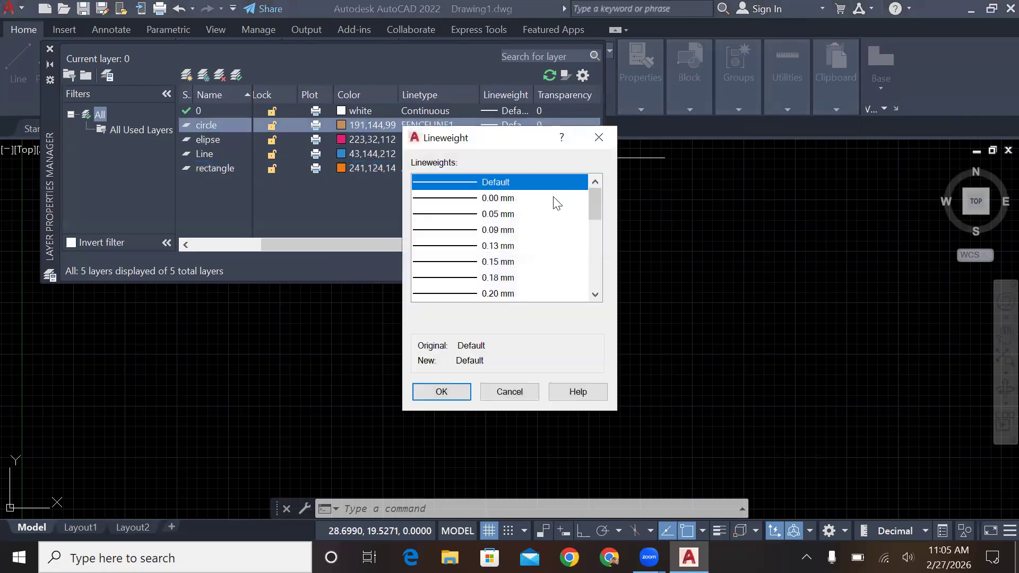
left_click(595, 295)
left_click(595, 295)
left_click(595, 295)
left_click(595, 295)
left_click(595, 295)
left_click(595, 294)
left_click(595, 294)
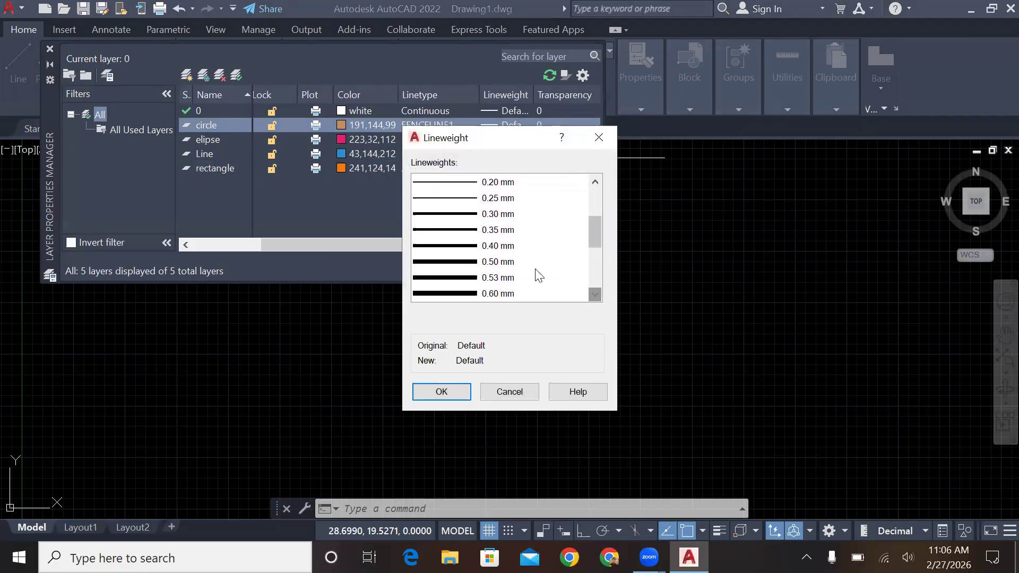
left_click(496, 247)
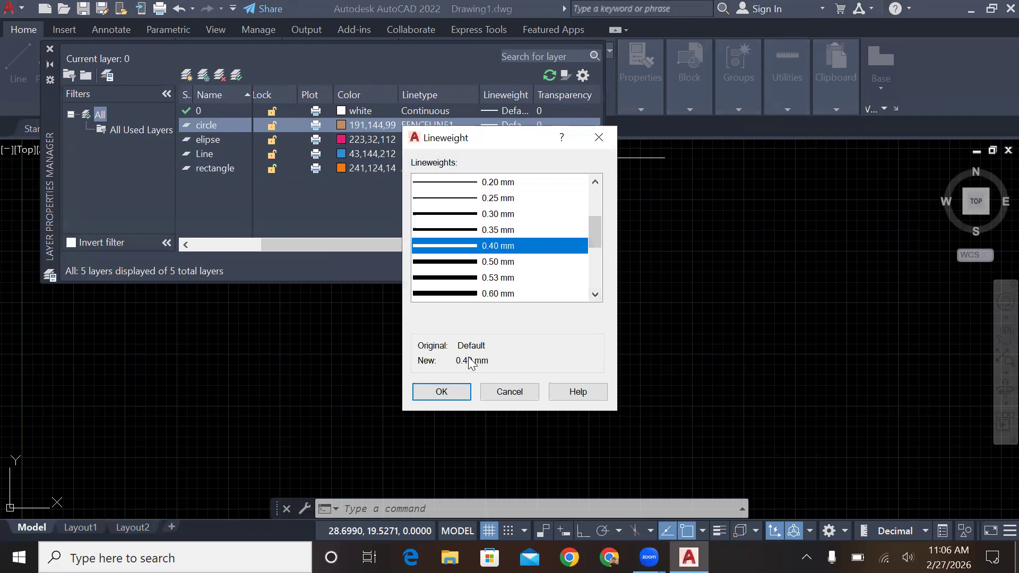
left_click(458, 396)
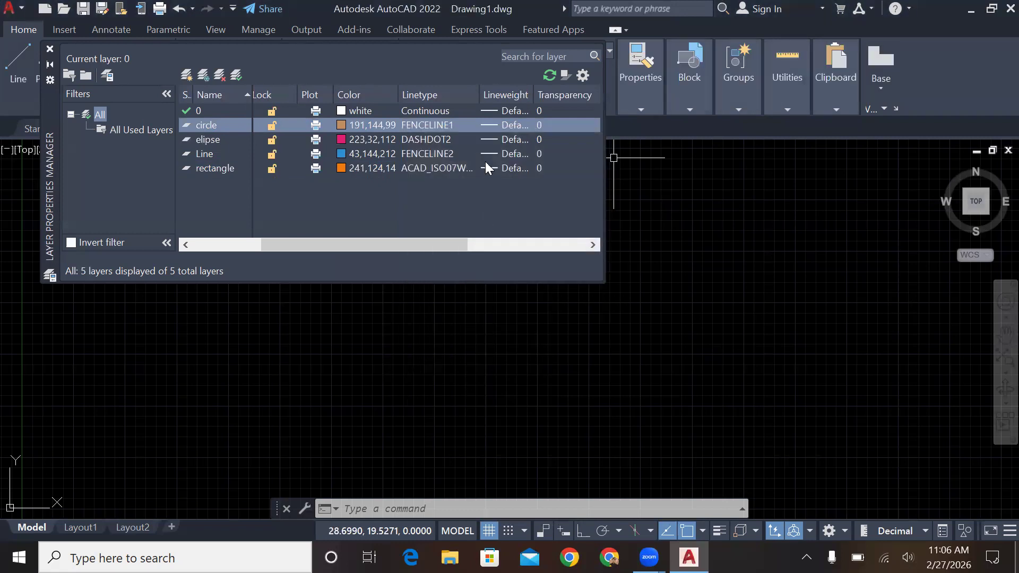
Set the elipse layer's lineweight to 0.35 mm.
left_click(504, 139)
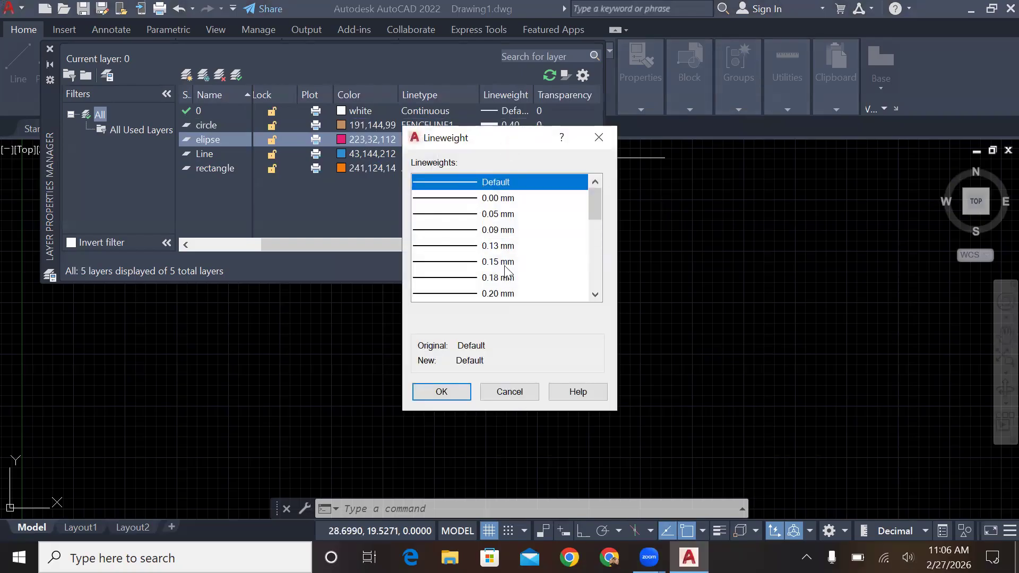
left_click(595, 295)
left_click(595, 294)
left_click(595, 295)
left_click(595, 294)
left_click(491, 278)
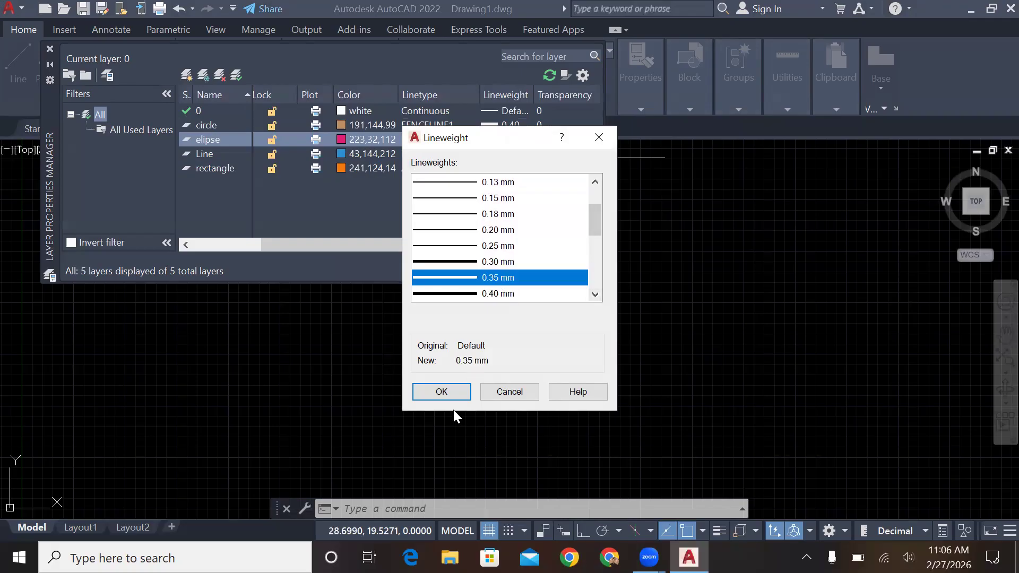
left_click(453, 394)
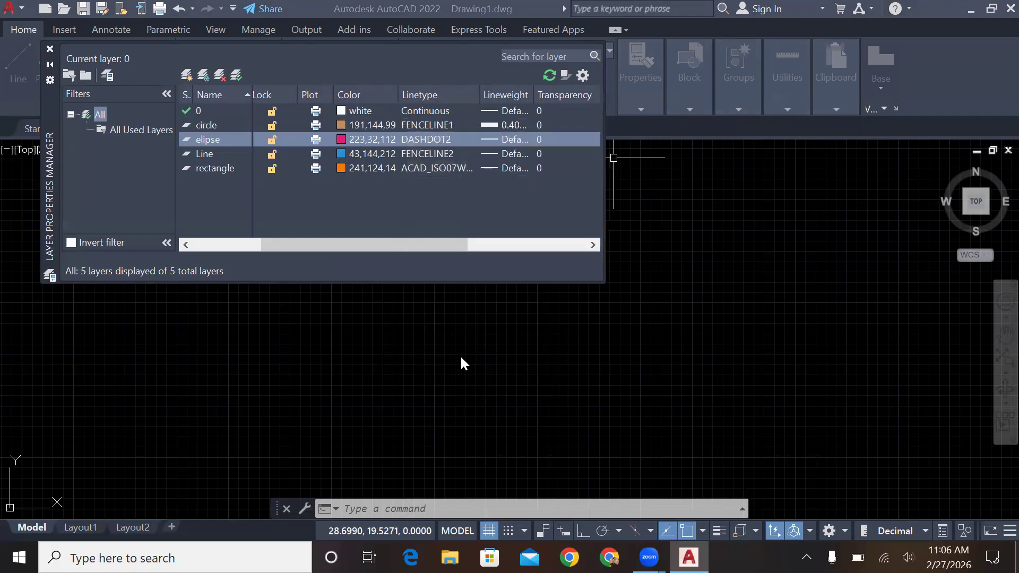
Set the Line layer's lineweight to 0.30 mm.
left_click(506, 153)
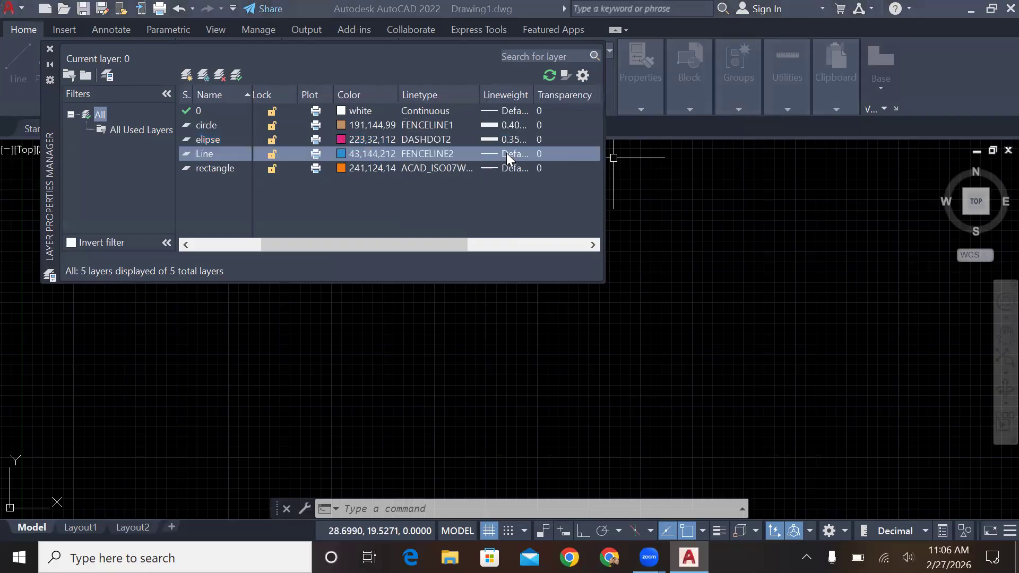
left_click(506, 153)
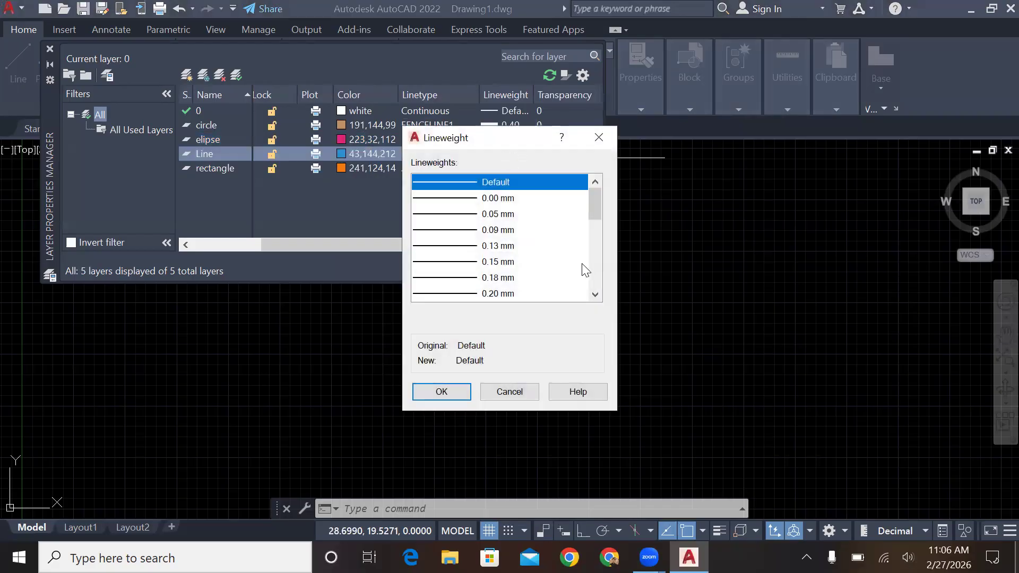
left_click(595, 293)
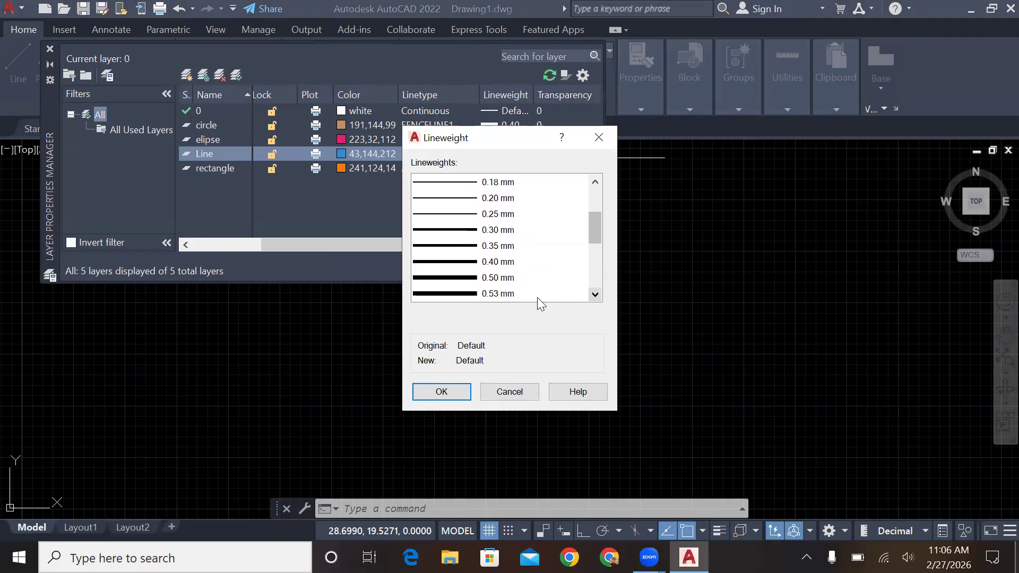
left_click(497, 231)
left_click(457, 392)
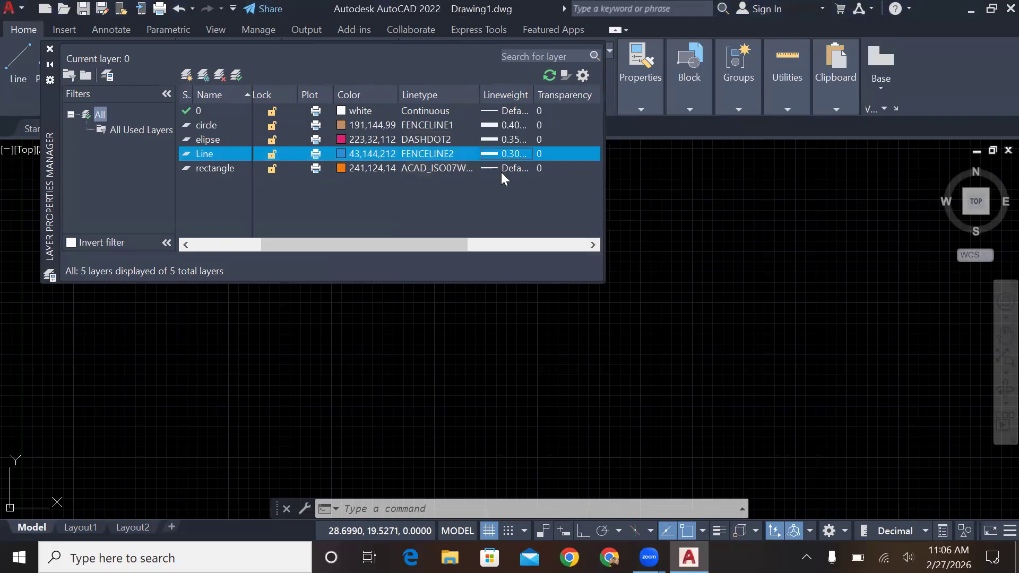
Set the rectangle layer's lineweight to 0.80 mm.
left_click(501, 172)
left_click(501, 172)
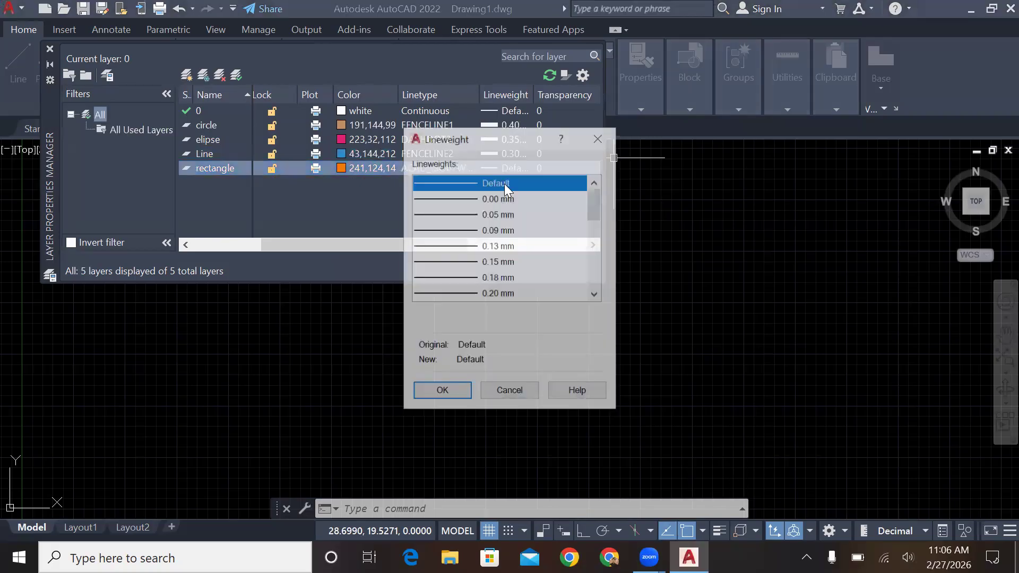
left_click(595, 295)
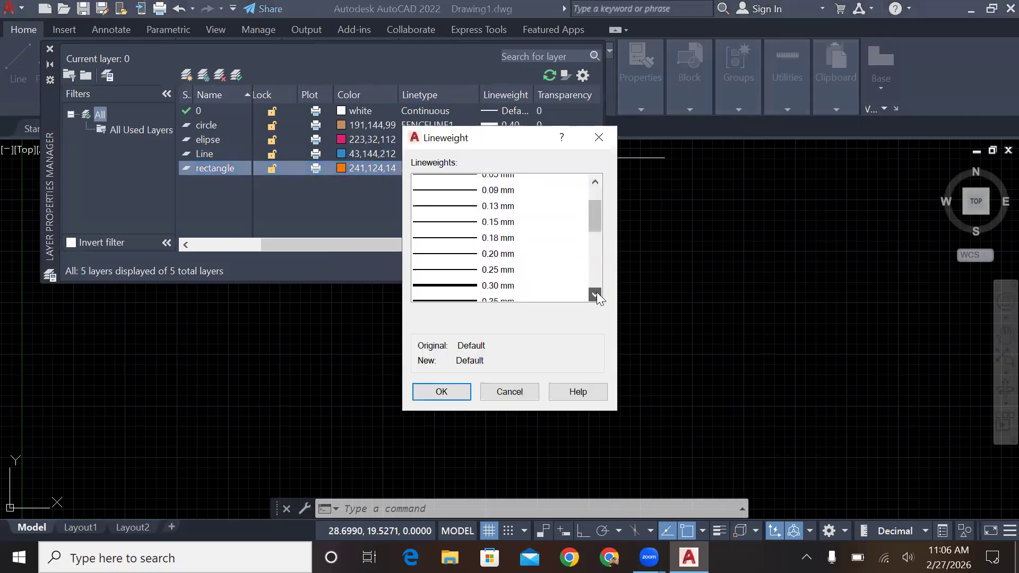
left_click(595, 294)
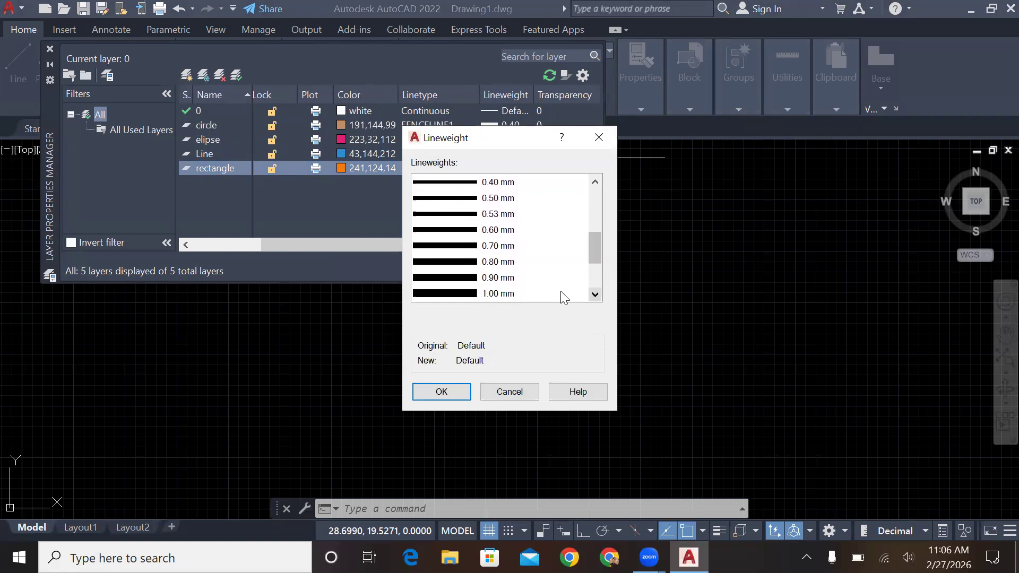
left_click(517, 261)
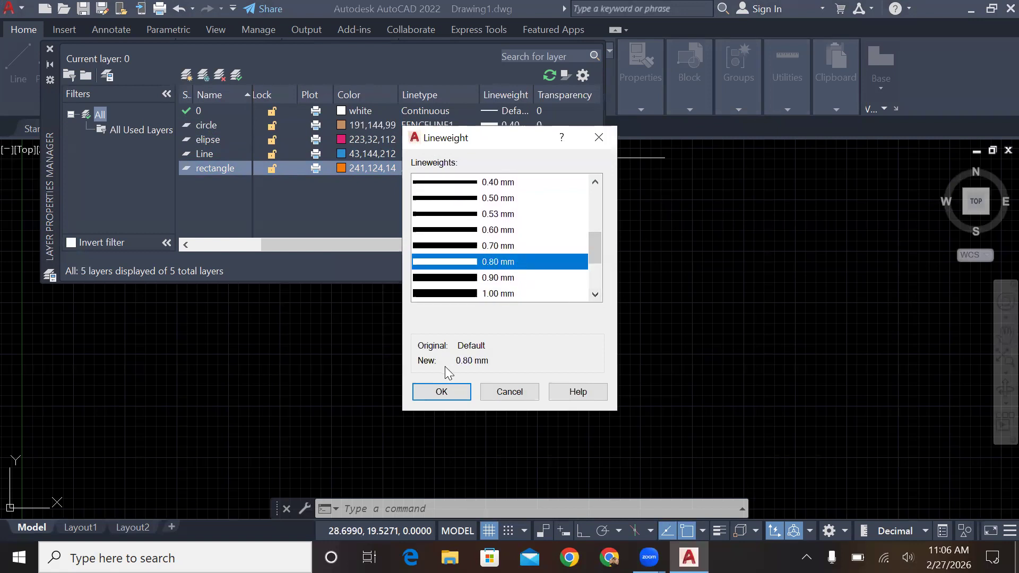
left_click(446, 394)
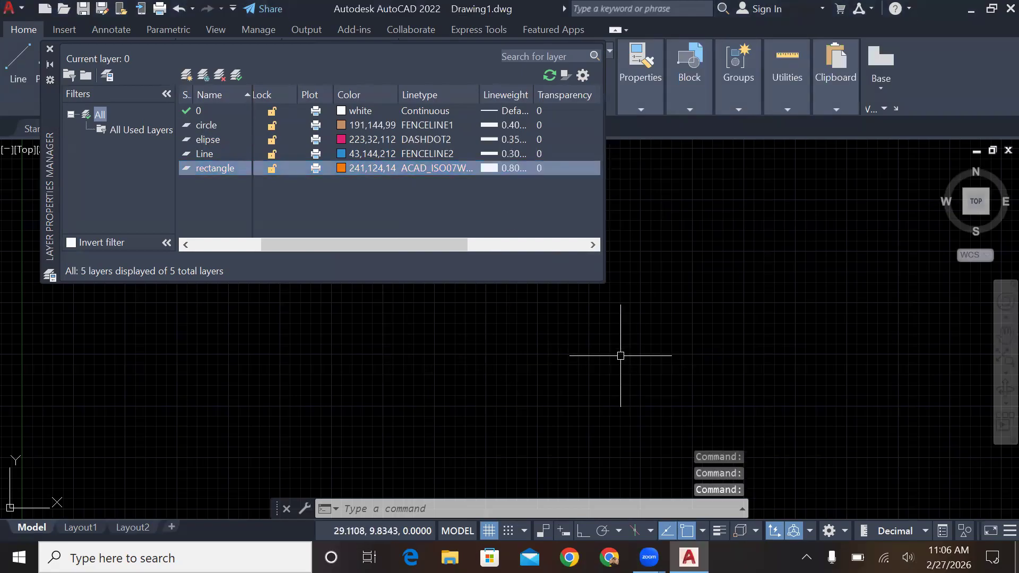
Set the transparency of layer 0 to 10.
left_click(545, 111)
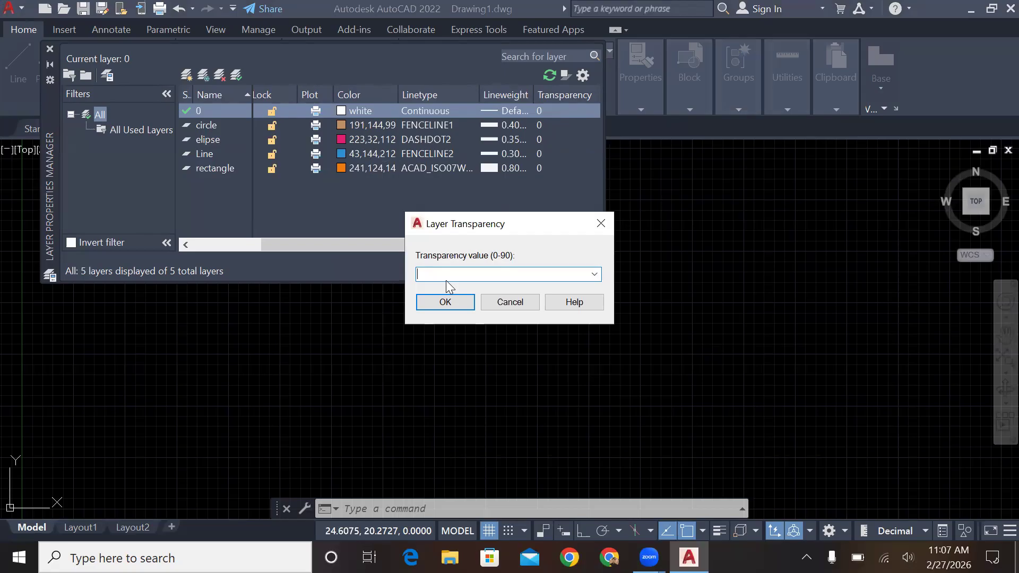
type("10")
left_click(448, 302)
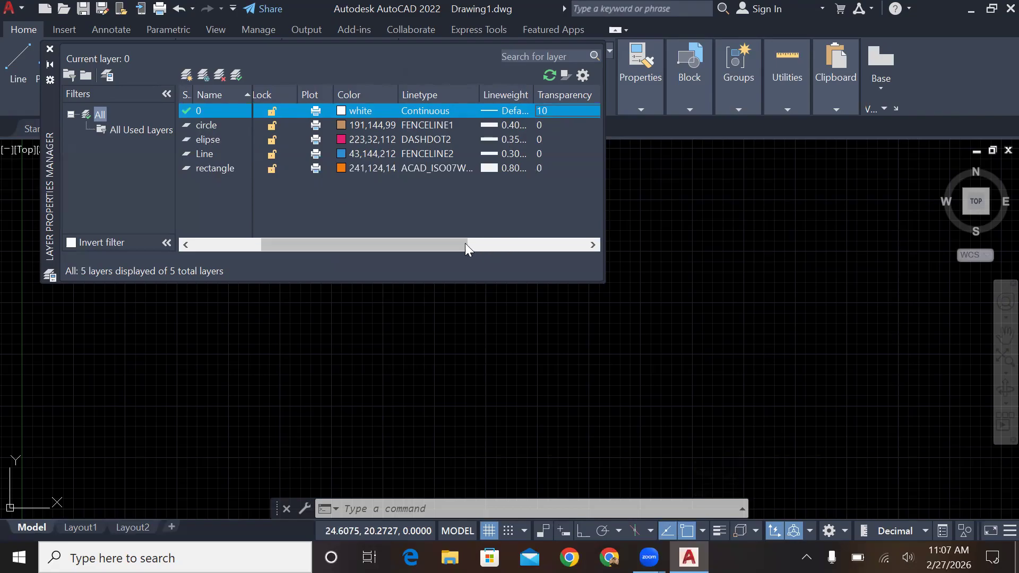
Make the Line layer the current layer and close the layer manager.
left_click_drag(447, 246, 348, 243)
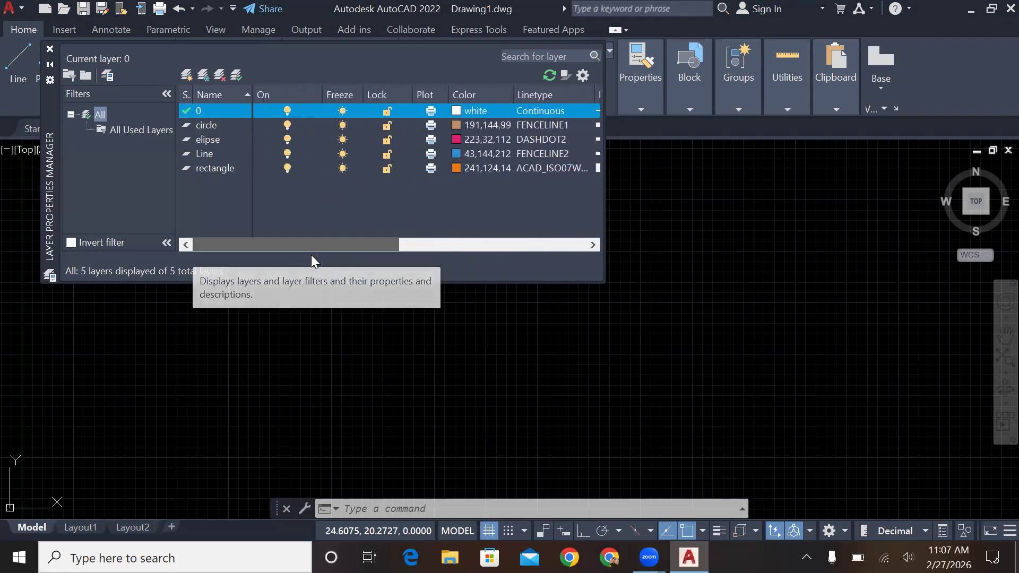
left_click(49, 49)
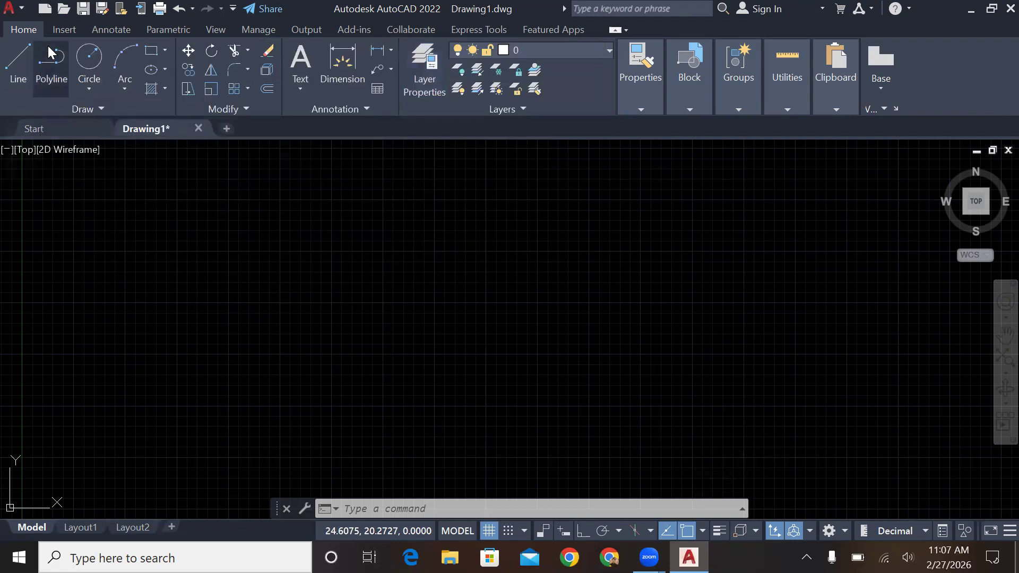
left_click(569, 52)
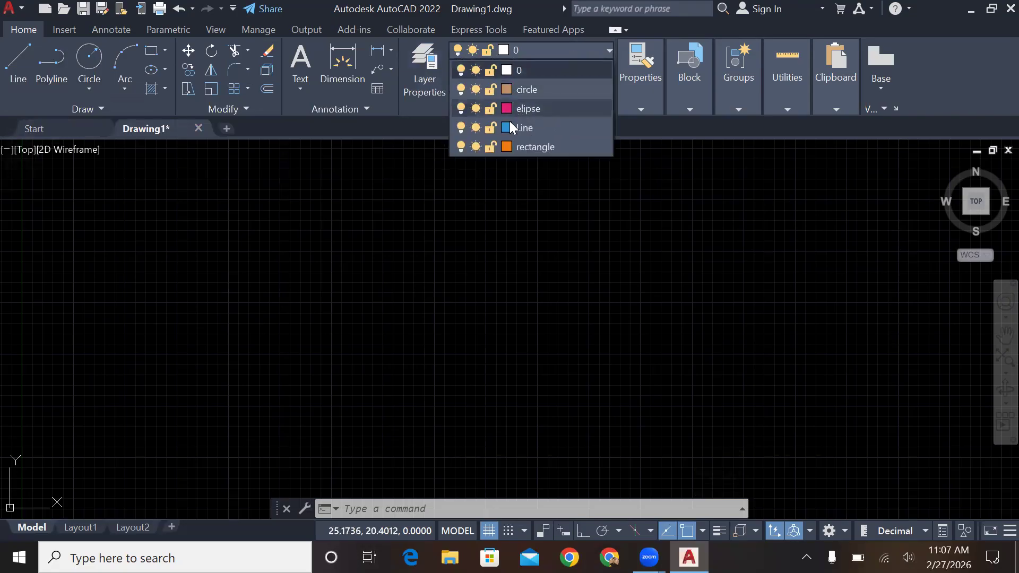
left_click(420, 82)
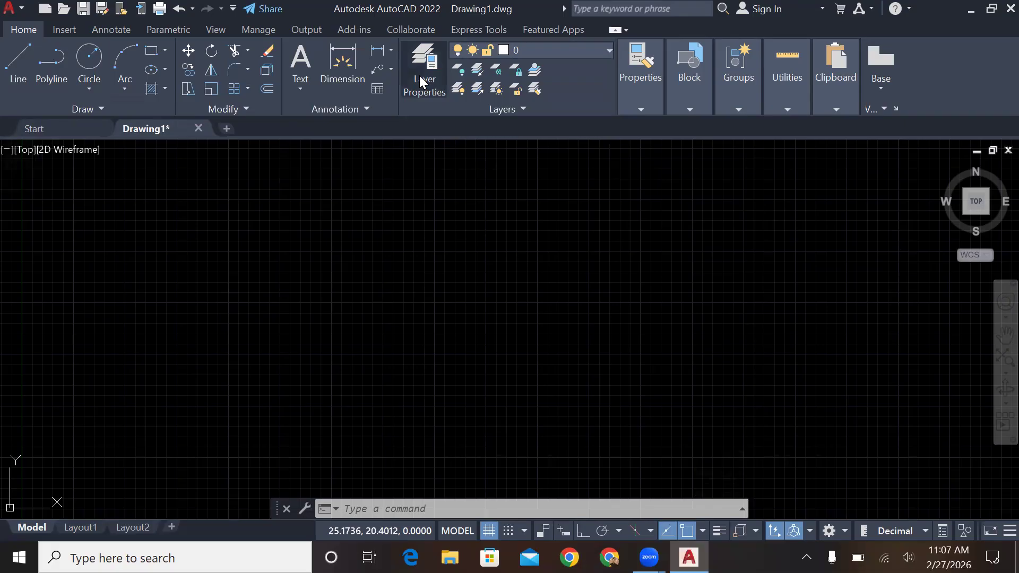
left_click(419, 81)
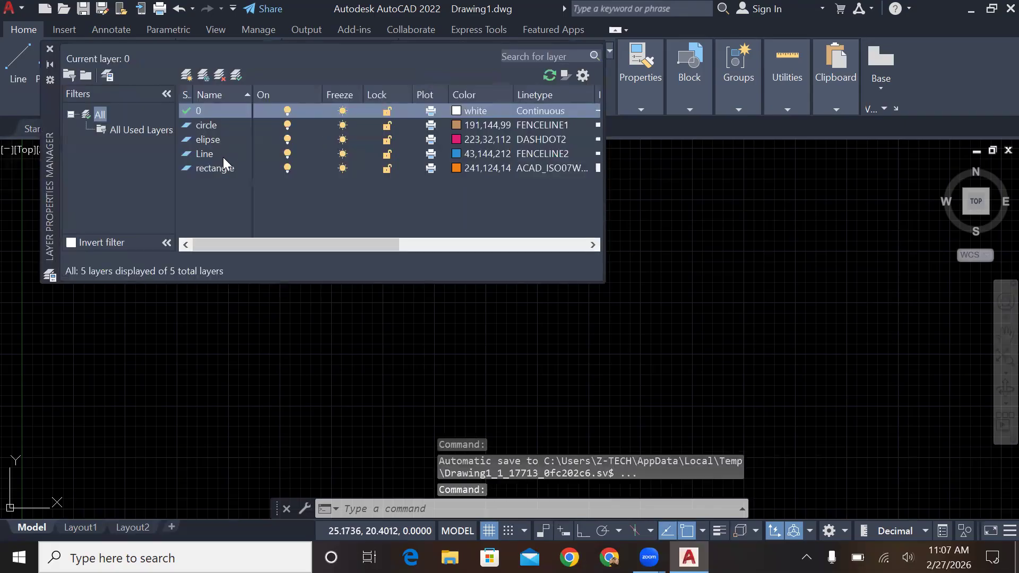
double_click(205, 154)
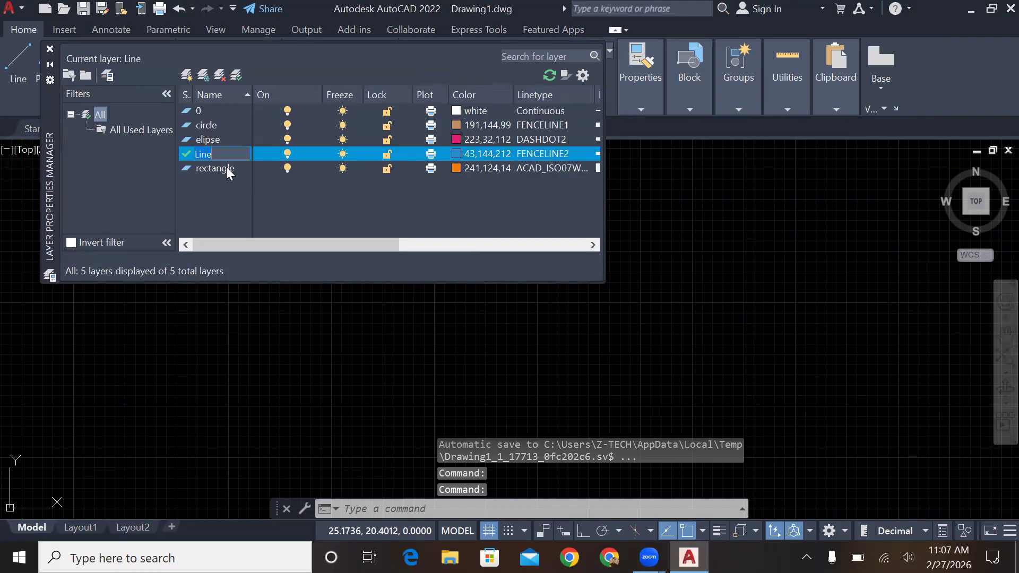
left_click(50, 51)
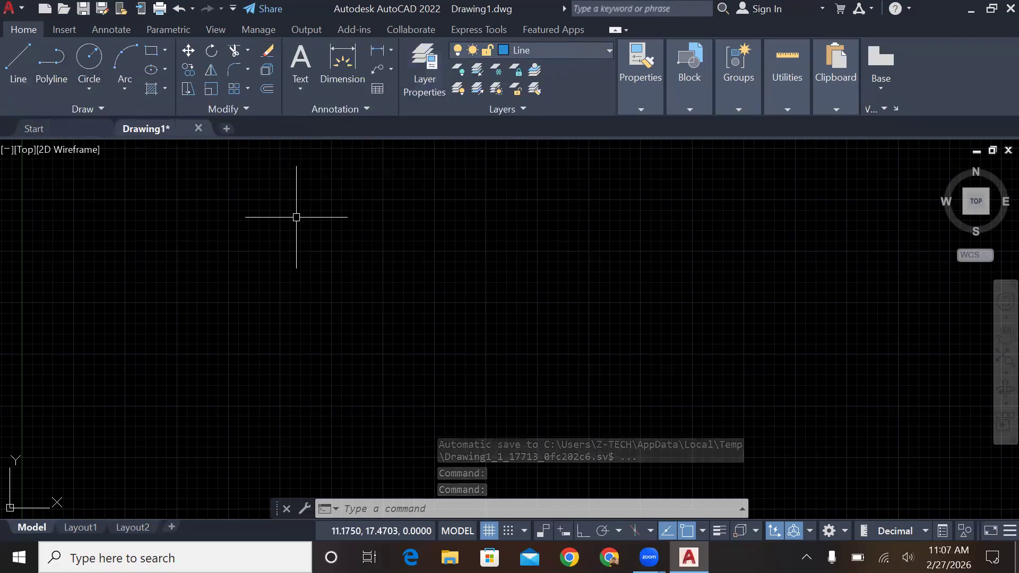
Draw a single horizontal line in the upper part of the drawing area with Ortho on.
type("l")
key("Return")
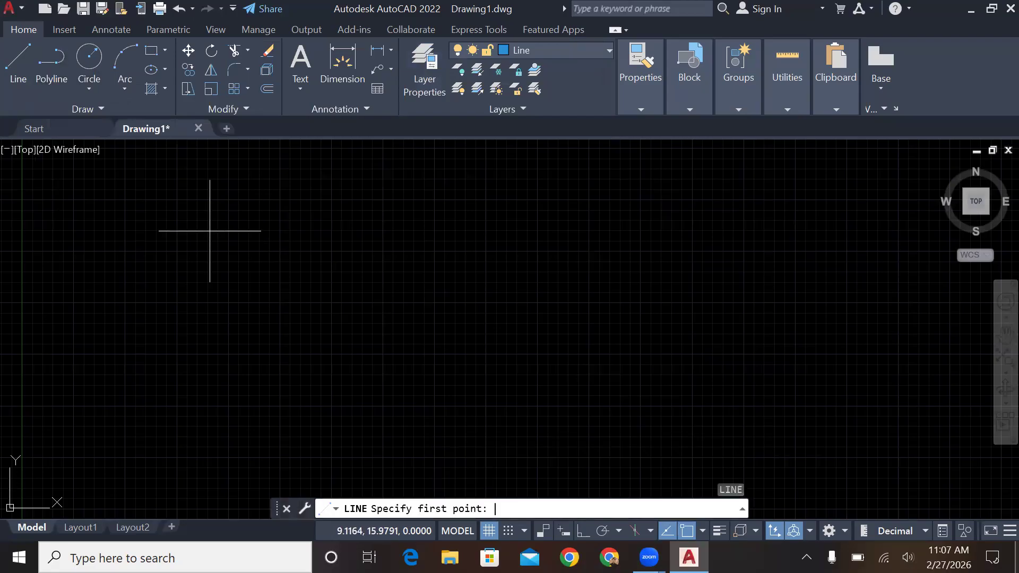
left_click(78, 217)
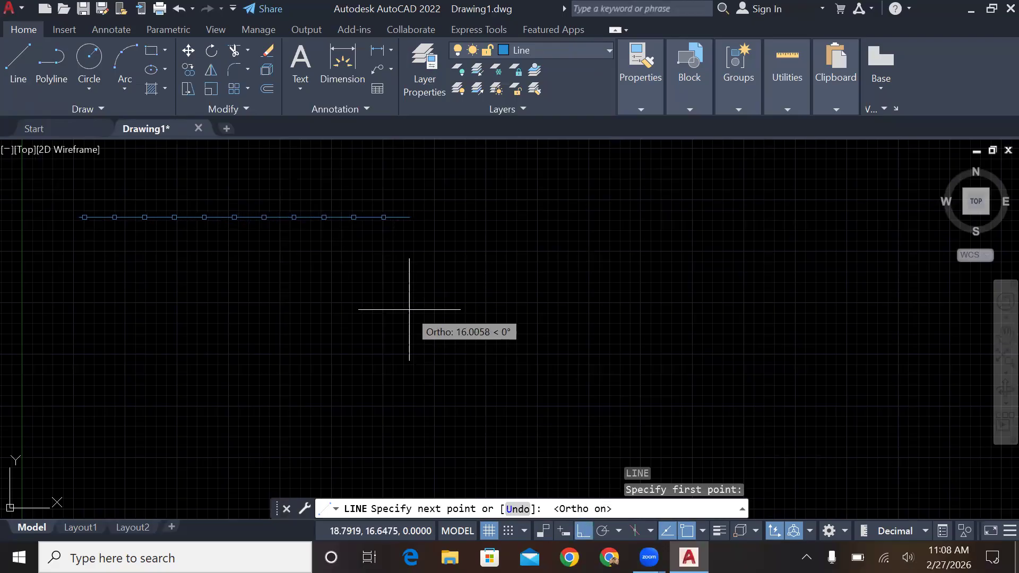
left_click(340, 213)
key("Escape")
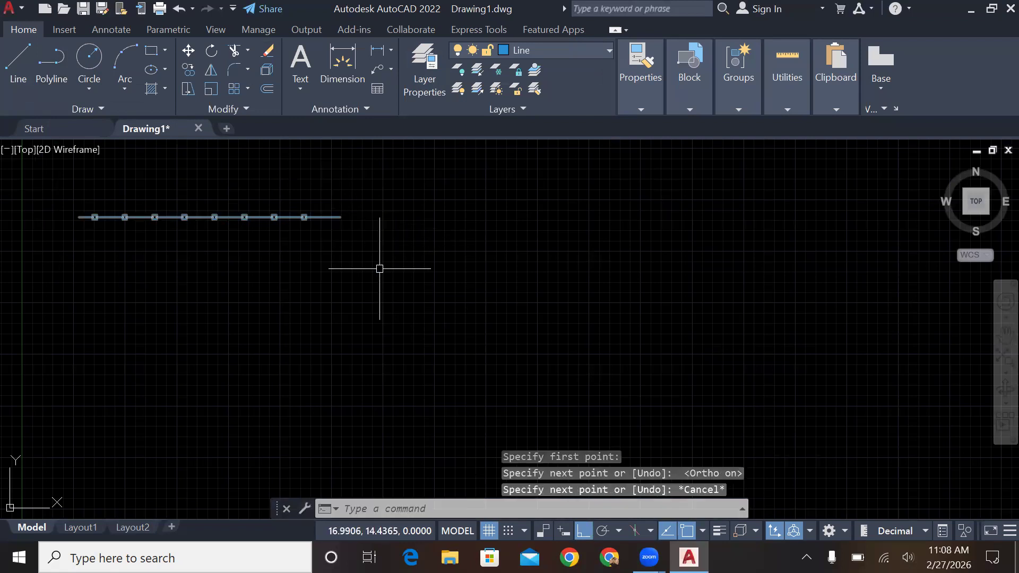
Copy the horizontal line three times straight down at roughly equal spacing to form a stack of four lines.
type("ct o")
key("Return")
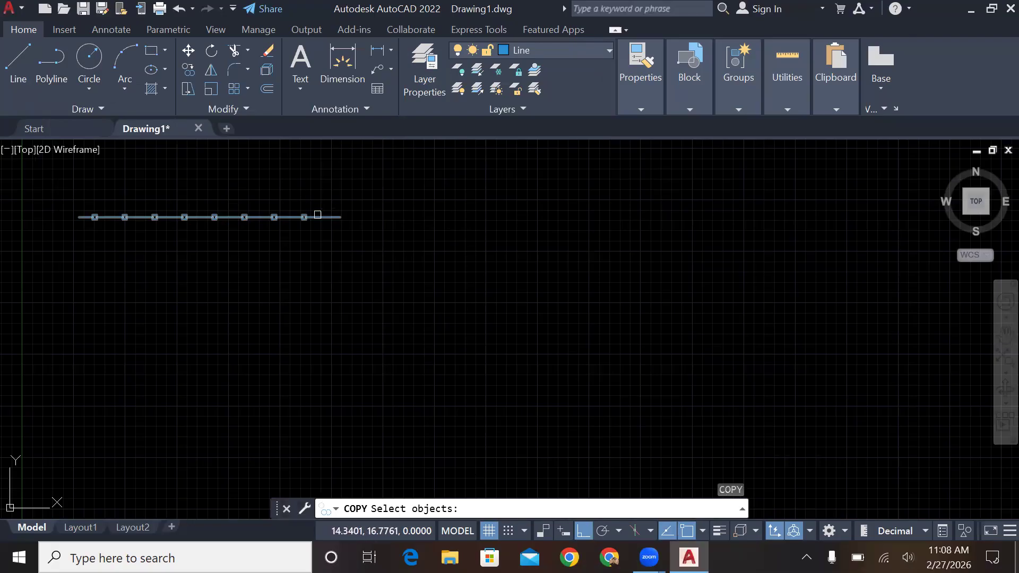
left_click(317, 217)
key("Return")
left_click(490, 164)
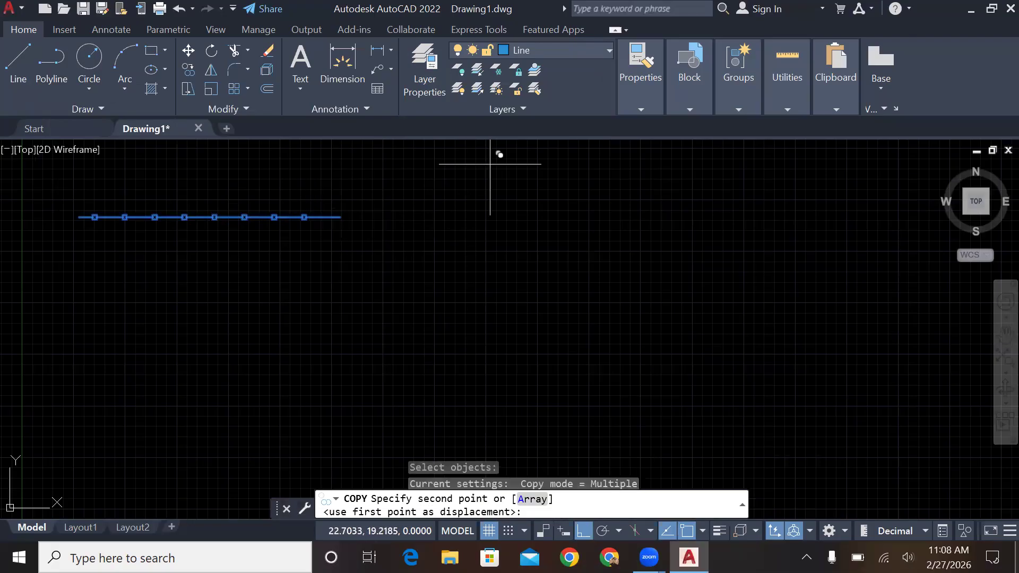
left_click(492, 214)
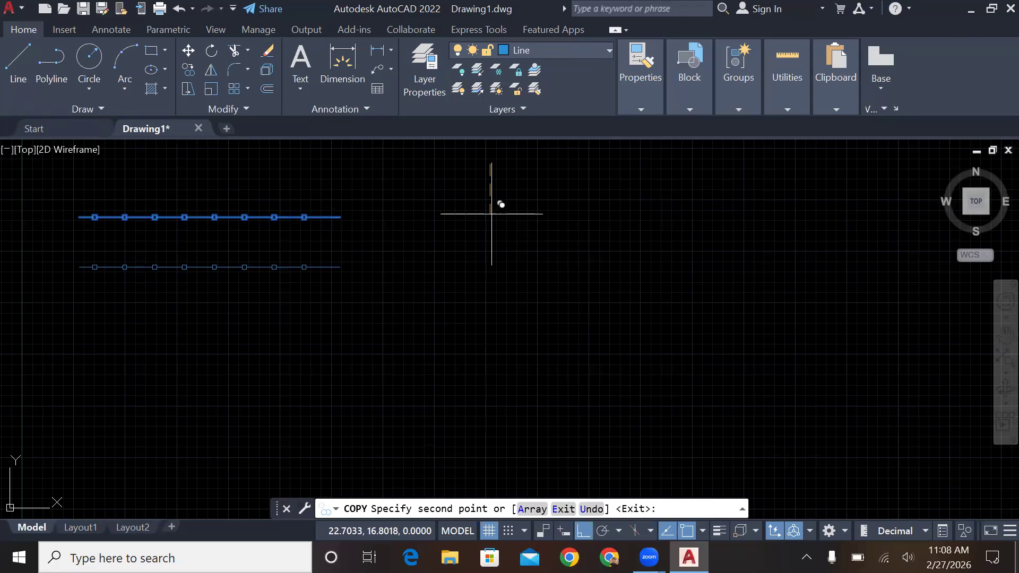
left_click(493, 262)
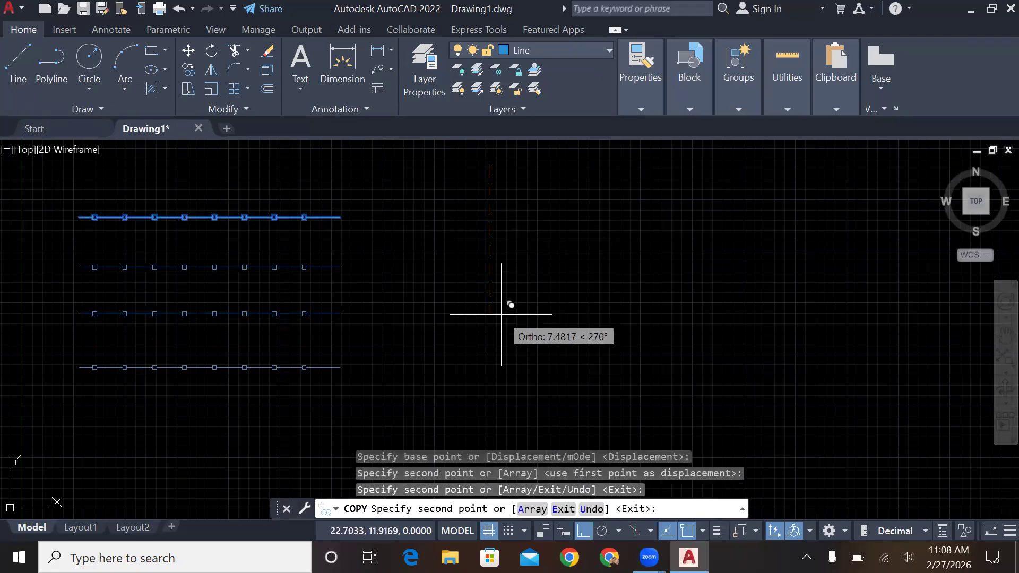
left_click(501, 312)
key("Escape")
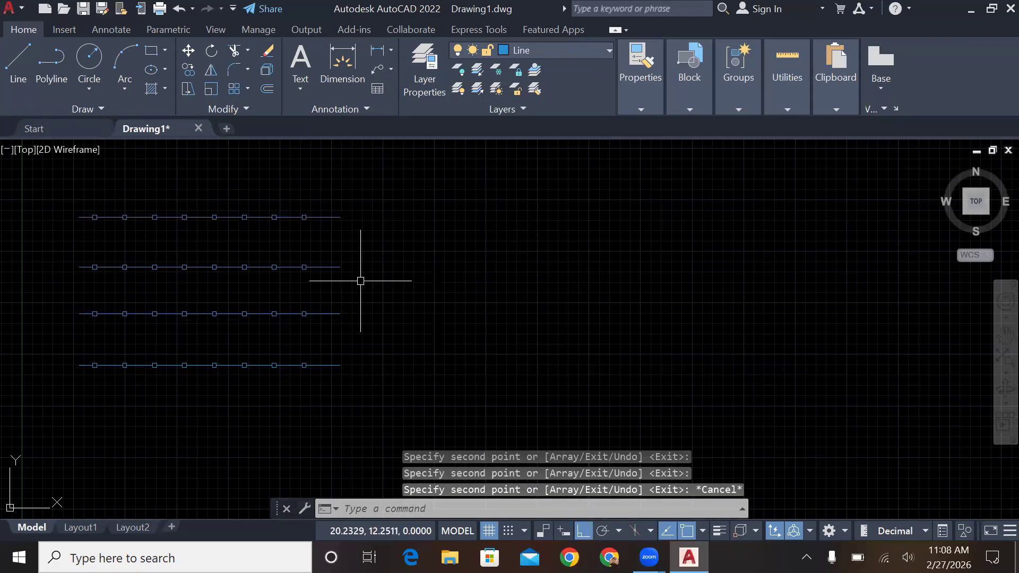
Make the rectangle layer current and draw a wide rectangle beside the upper ends of the four lines.
left_click(546, 50)
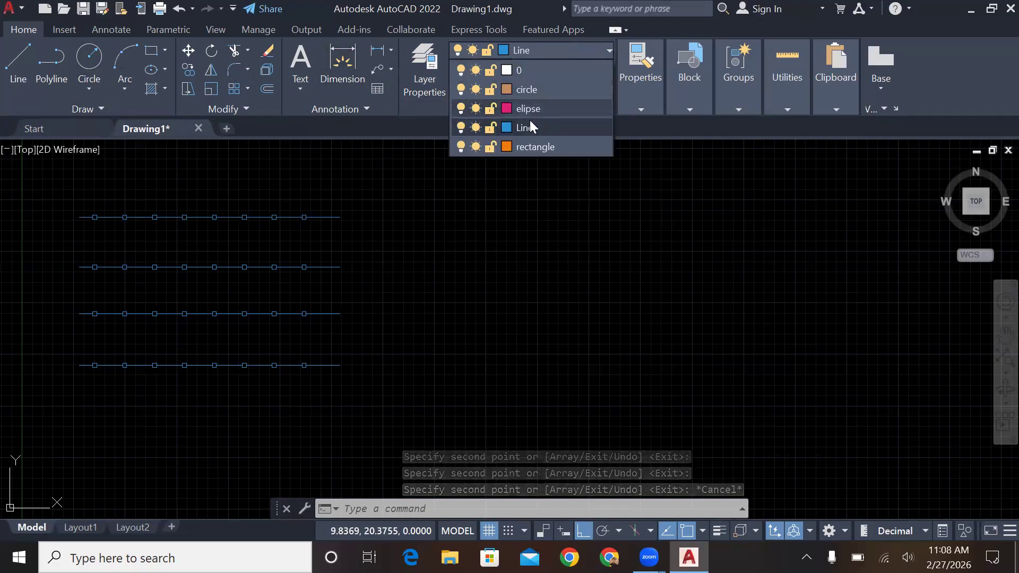
left_click(533, 148)
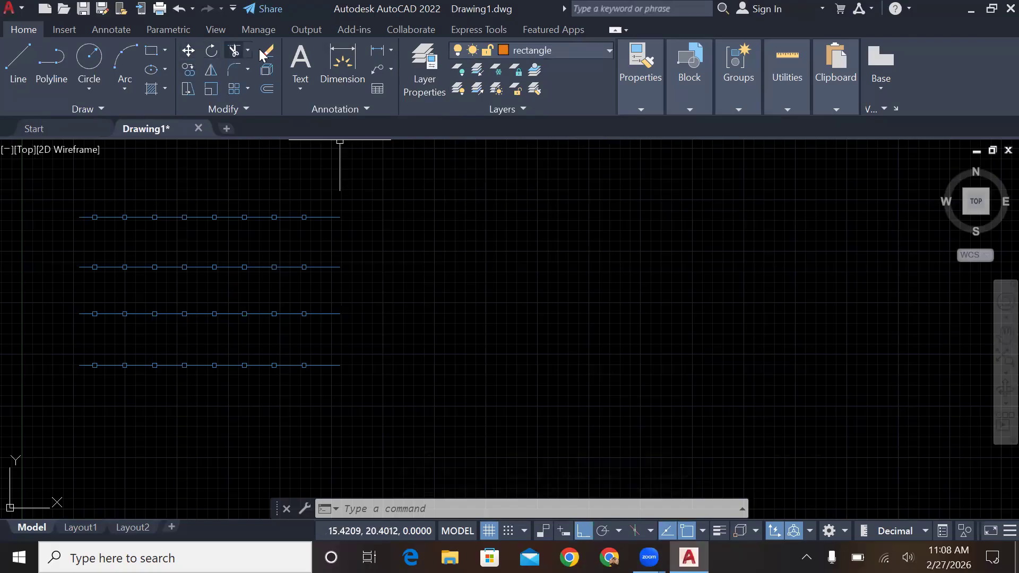
left_click(150, 54)
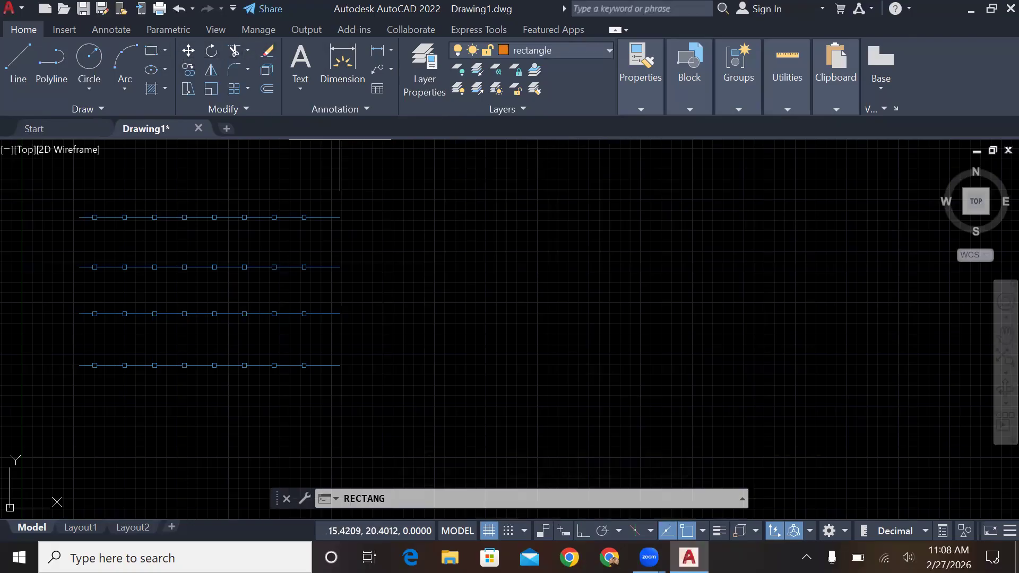
left_click(405, 178)
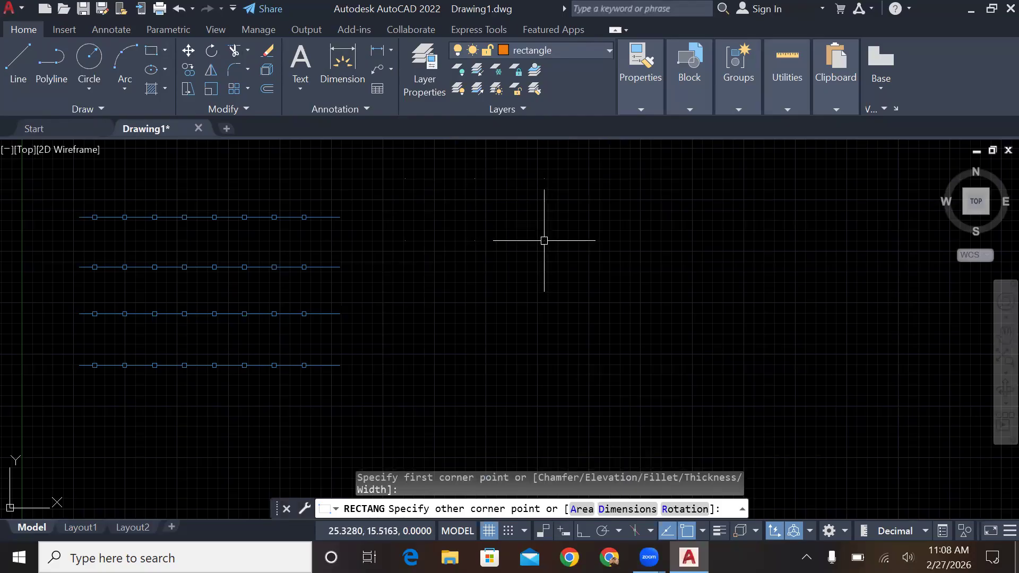
key("Escape")
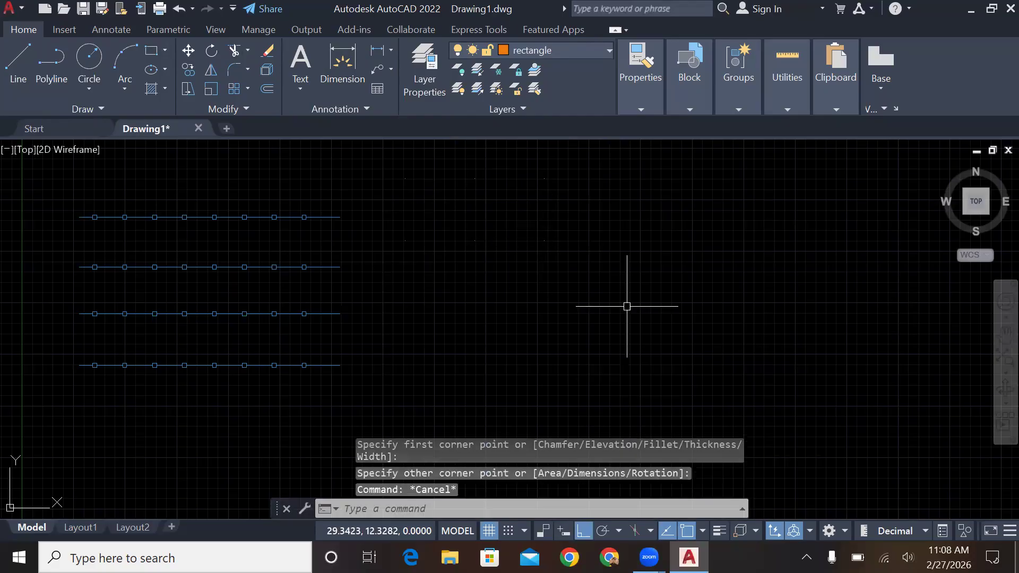
Select the new rectangle and load the ACAD_ISO12W100 linetype for the rectangle layer.
left_click(545, 181)
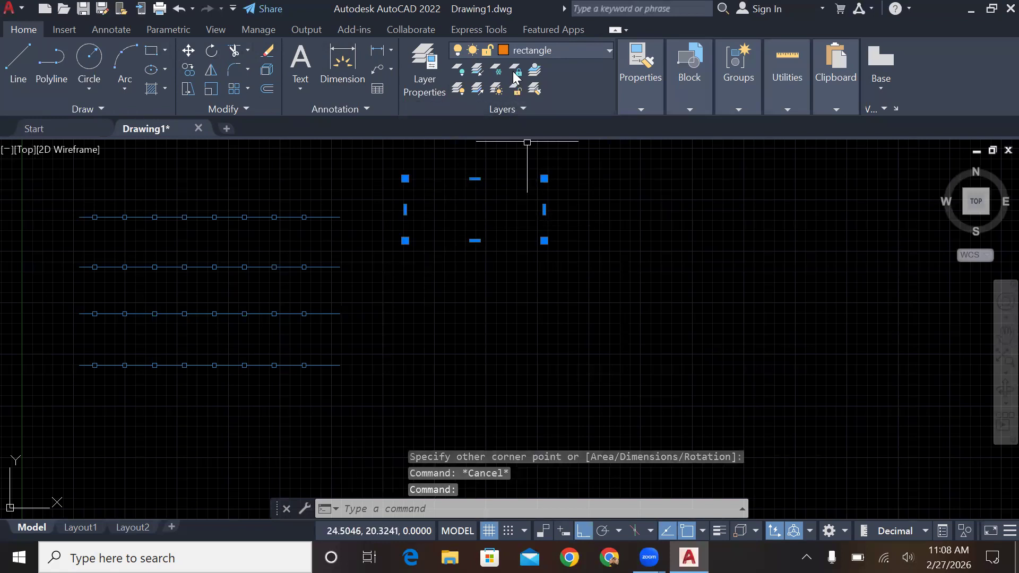
left_click(416, 59)
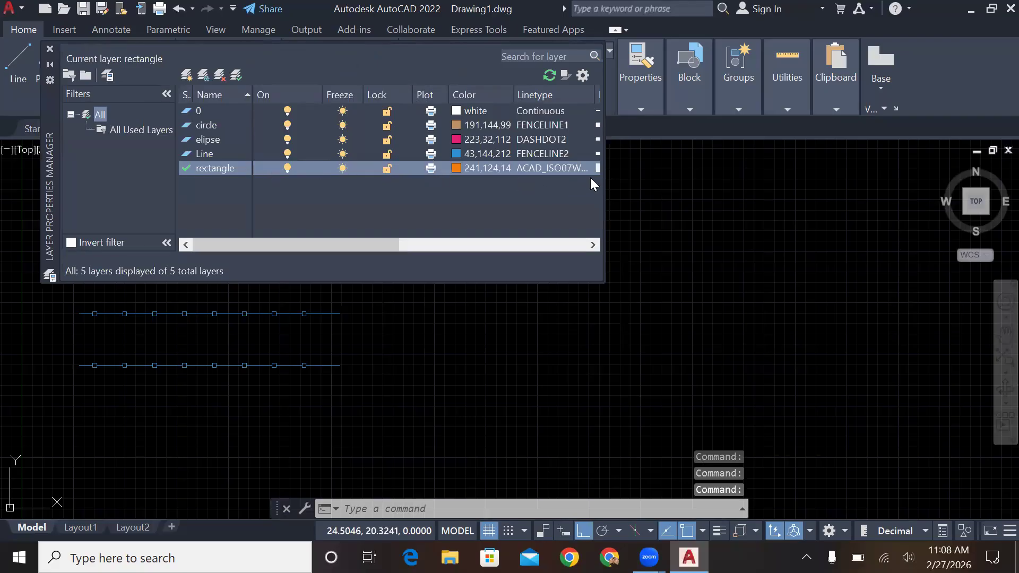
left_click_drag(364, 242, 437, 243)
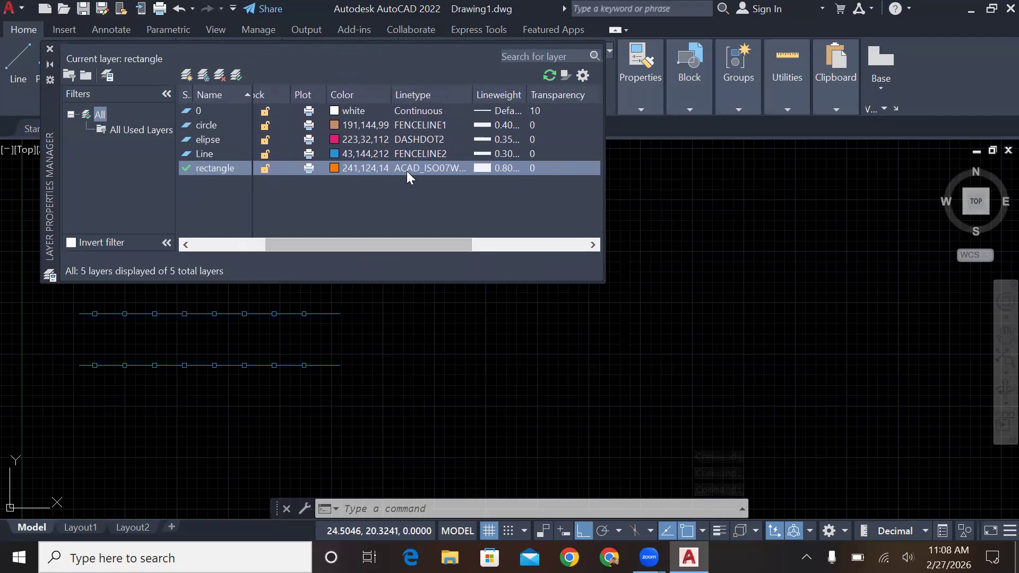
left_click(419, 166)
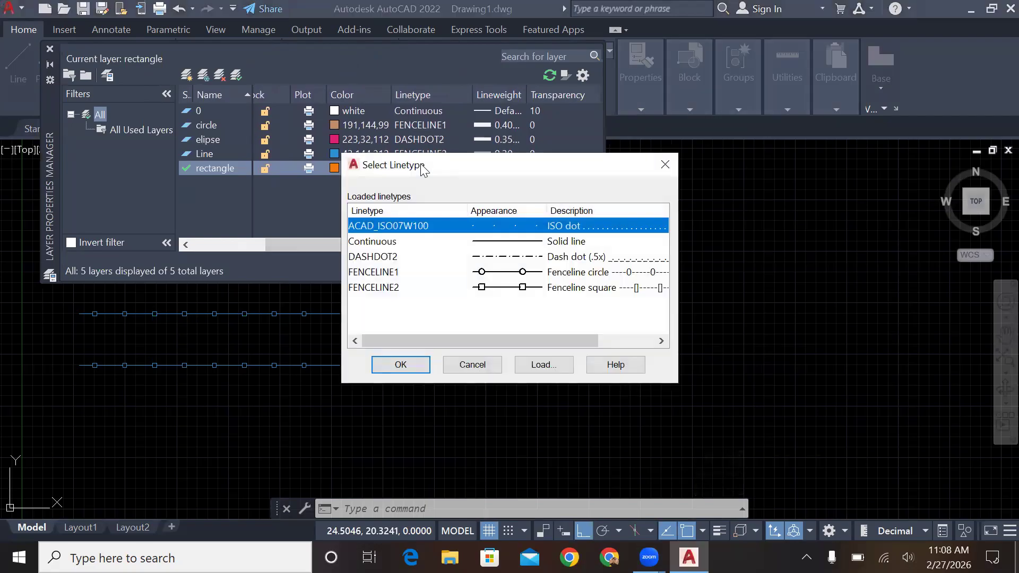
left_click(552, 362)
left_click(663, 342)
left_click(663, 341)
left_click(662, 342)
left_click(662, 342)
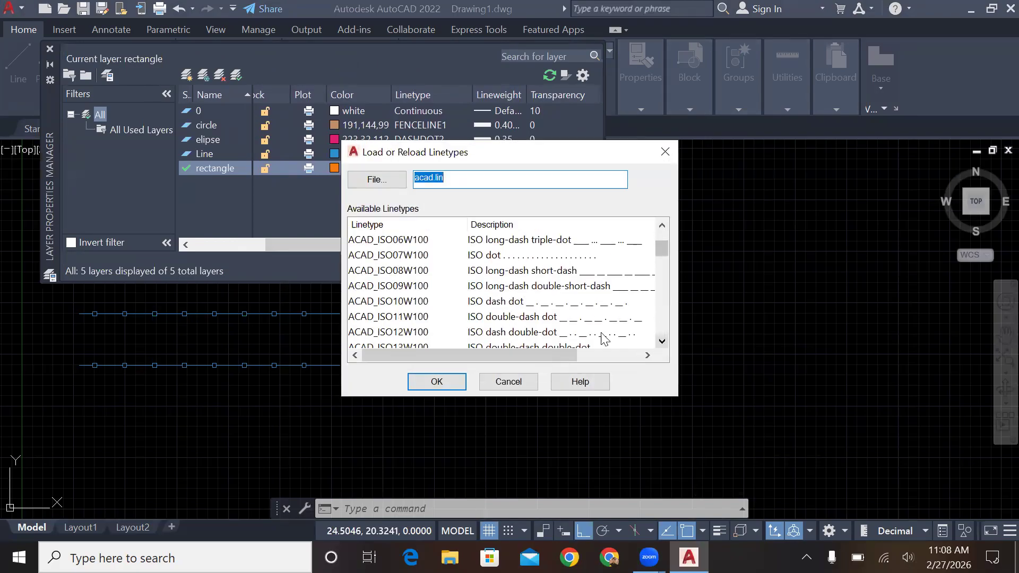
left_click(581, 333)
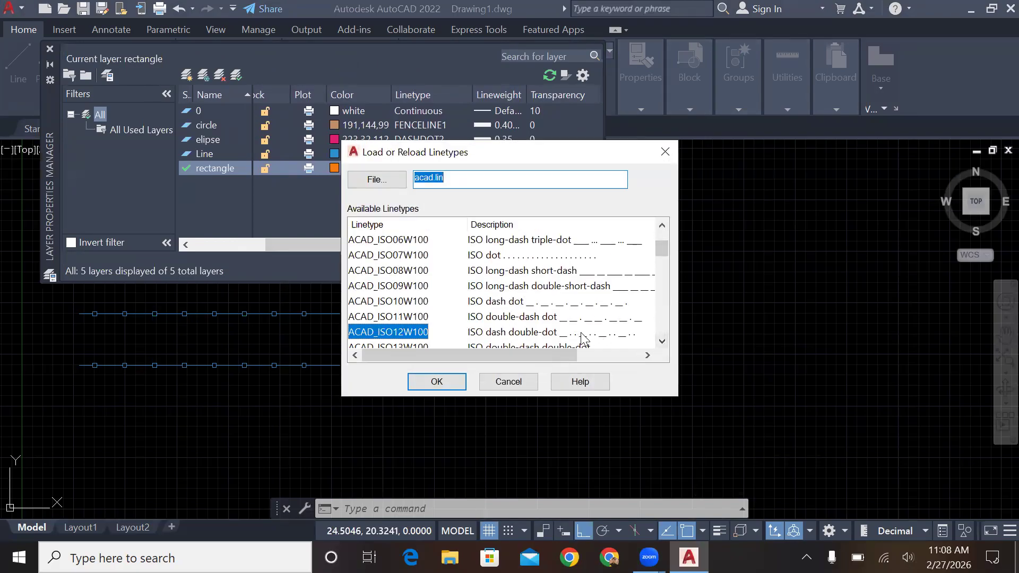
left_click(437, 383)
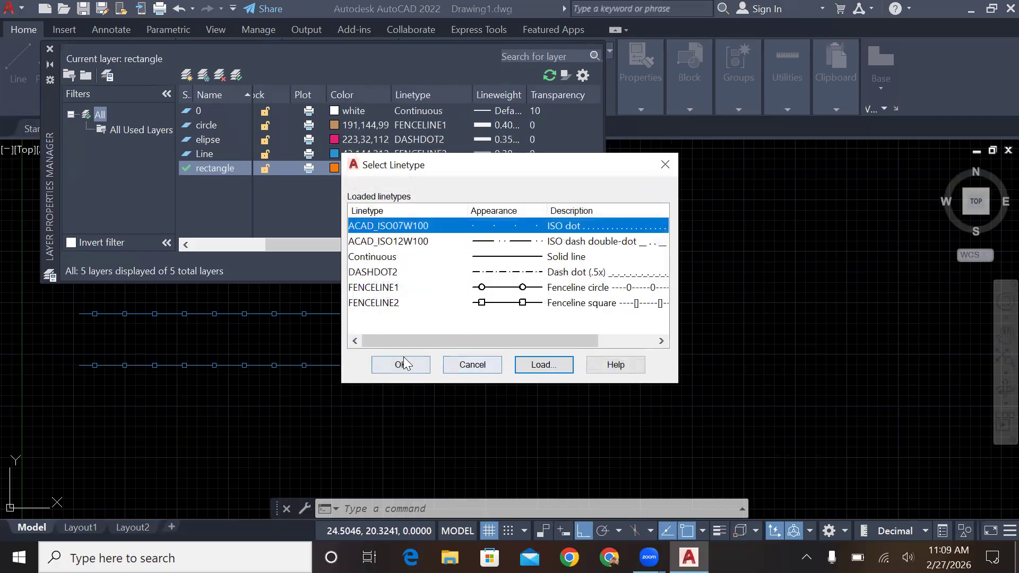
Assign the ACAD_ISO12W100 linetype to the rectangle layer, close the layer manager and clear the selection.
left_click(519, 240)
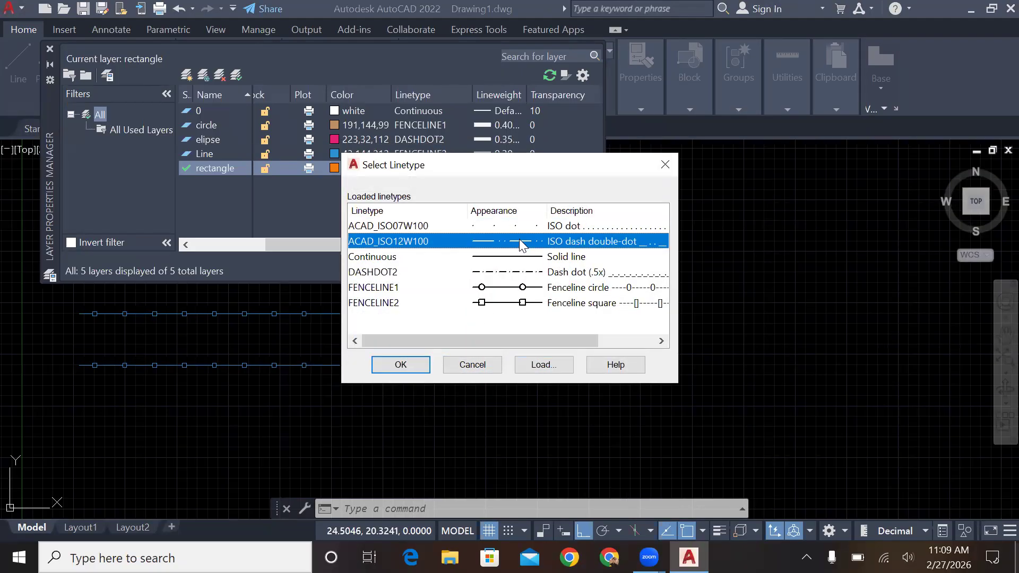
left_click(408, 367)
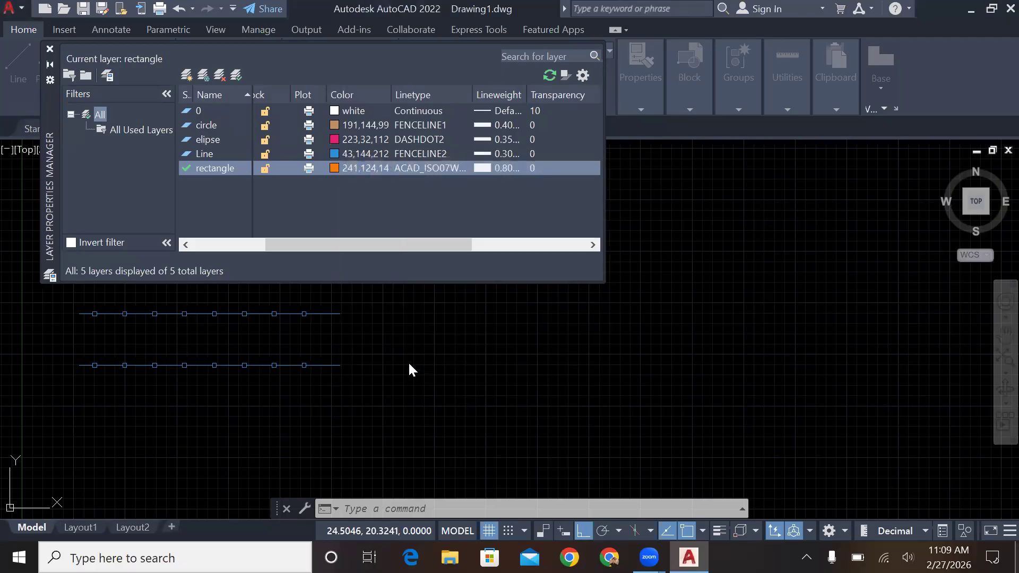
left_click(49, 52)
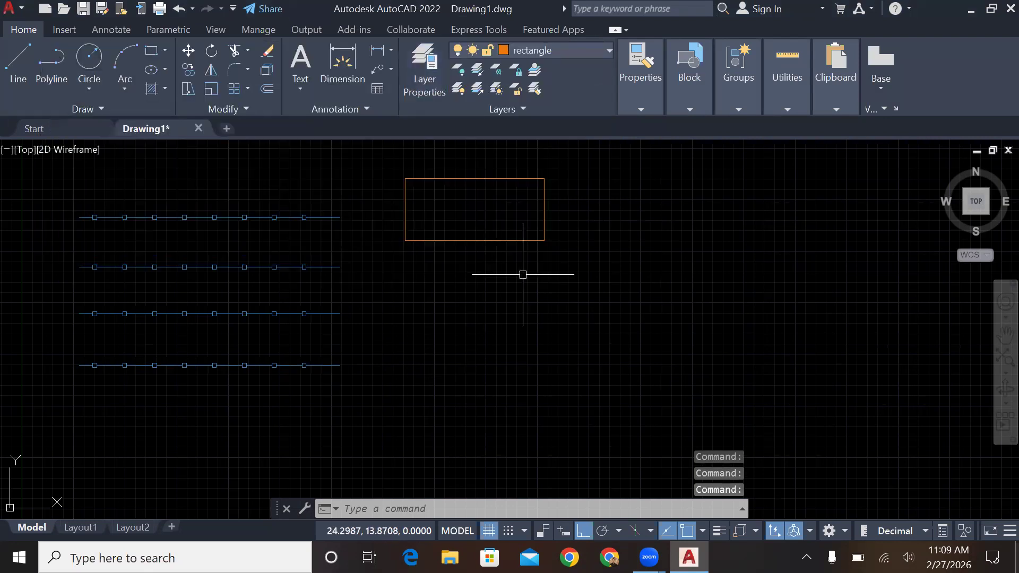
key("Escape")
Copy the rectangle twice straight down at roughly equal spacing to form a column of three rectangles.
scroll(542, 266, "up", 4)
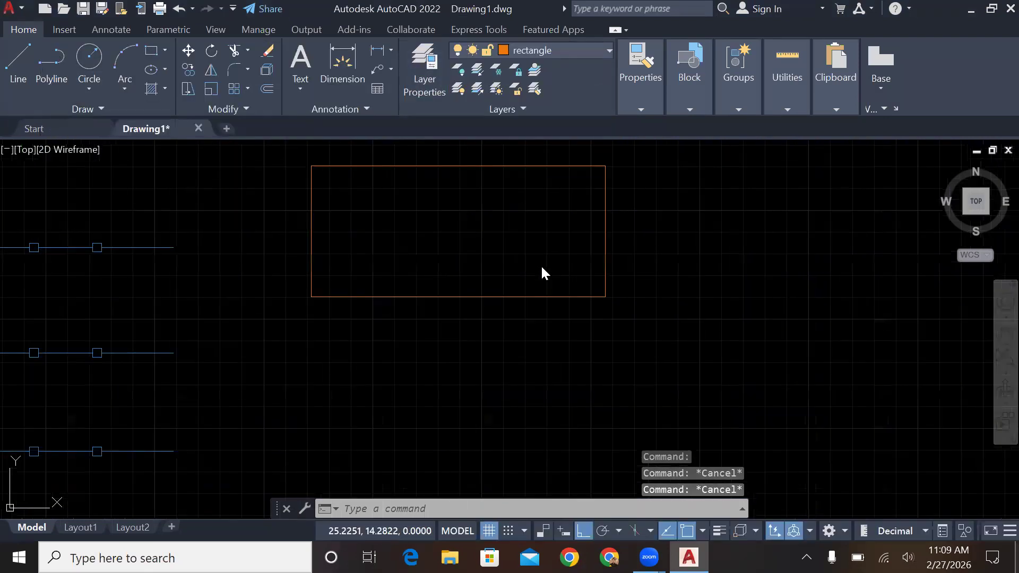
scroll(542, 267, "down", 4)
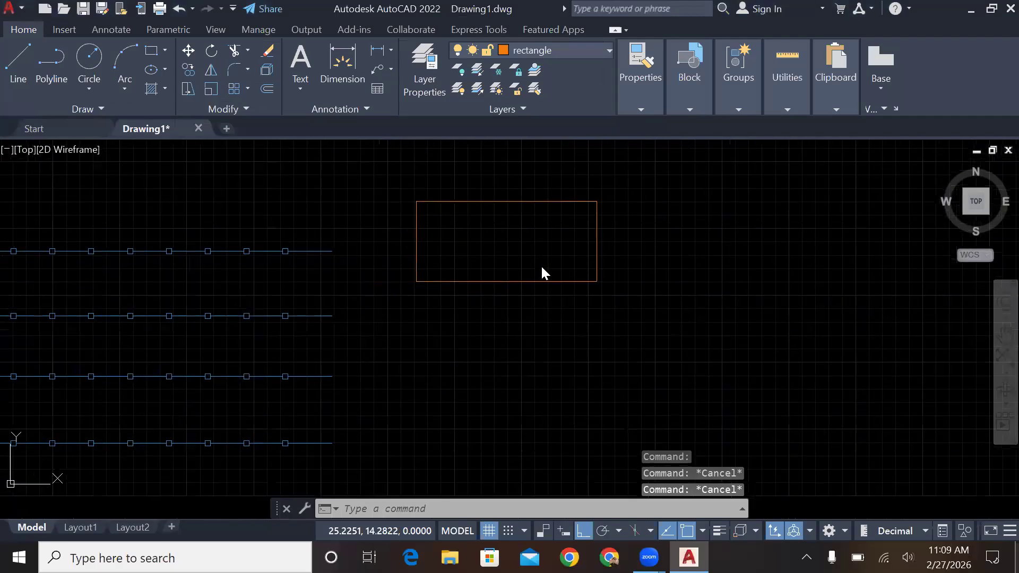
scroll(610, 300, "up", 1)
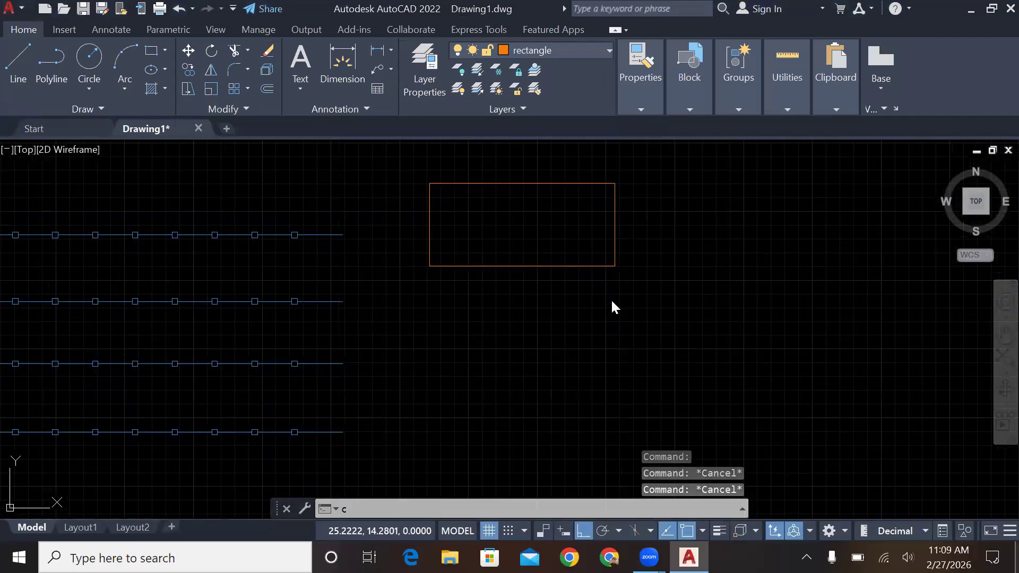
type("o")
key("Return")
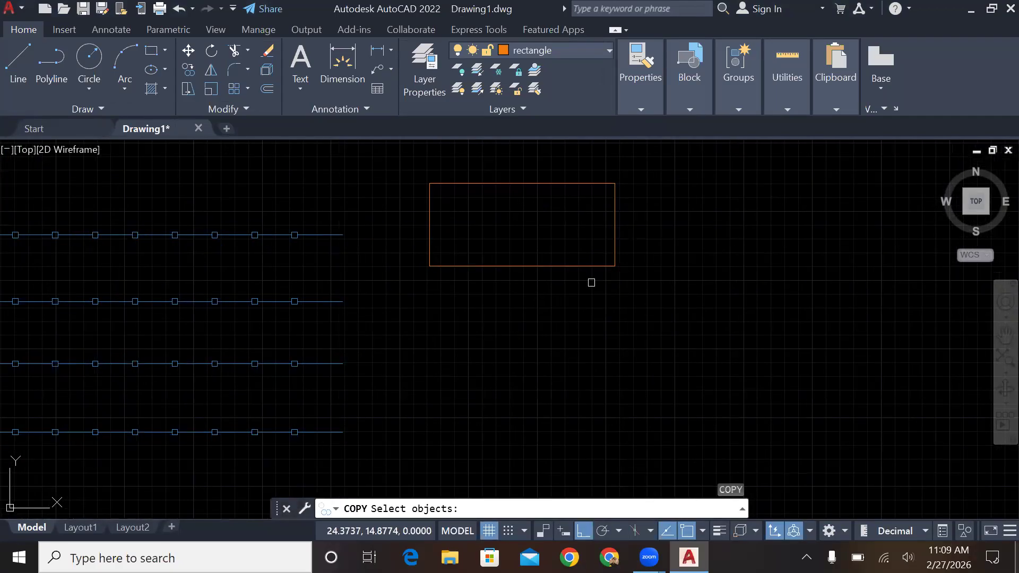
left_click(589, 266)
key("Return")
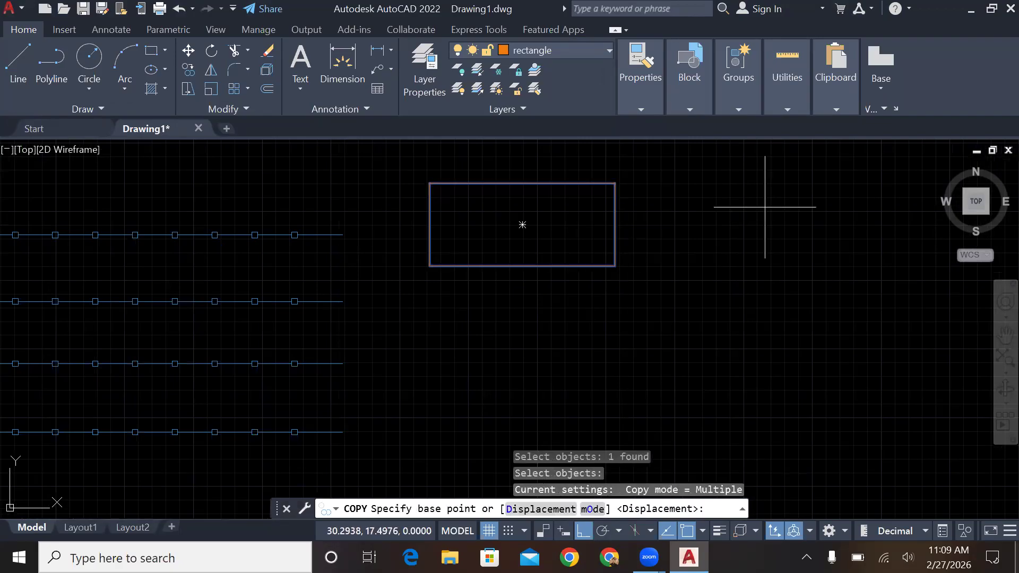
left_click(777, 201)
left_click(778, 301)
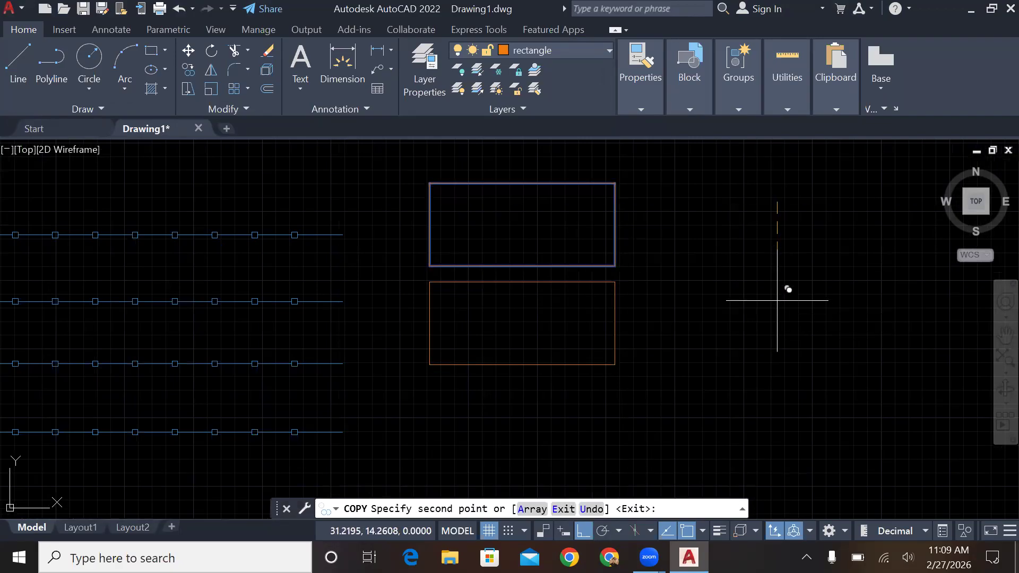
left_click(790, 398)
key("Escape")
middle_click_drag(790, 399, 588, 377)
scroll(790, 399, "down", 3)
scroll(588, 377, "up", 1)
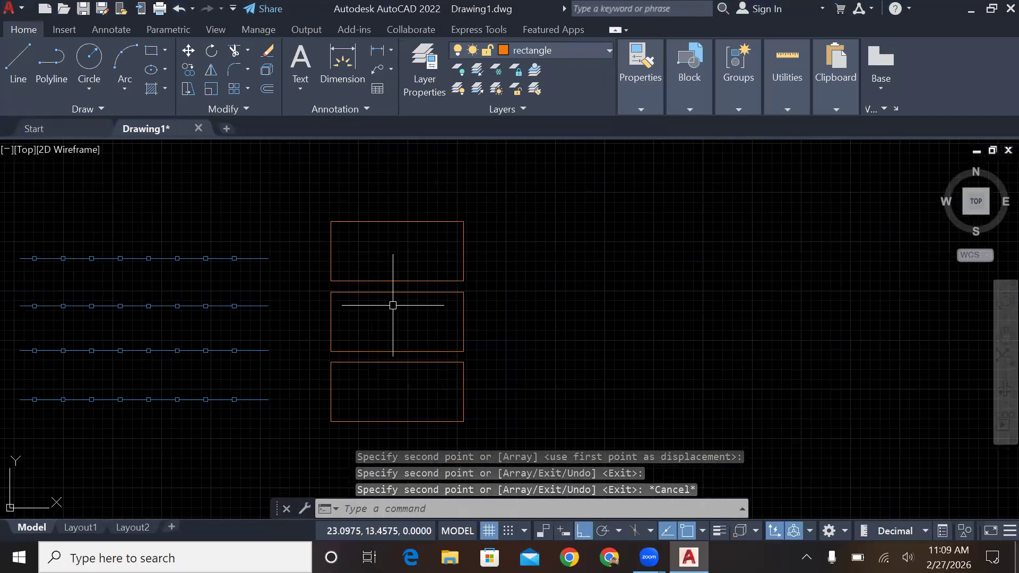
Make the circle layer current and draw a circle of about 2.6 units radius beside the upper rectangle.
left_click(542, 51)
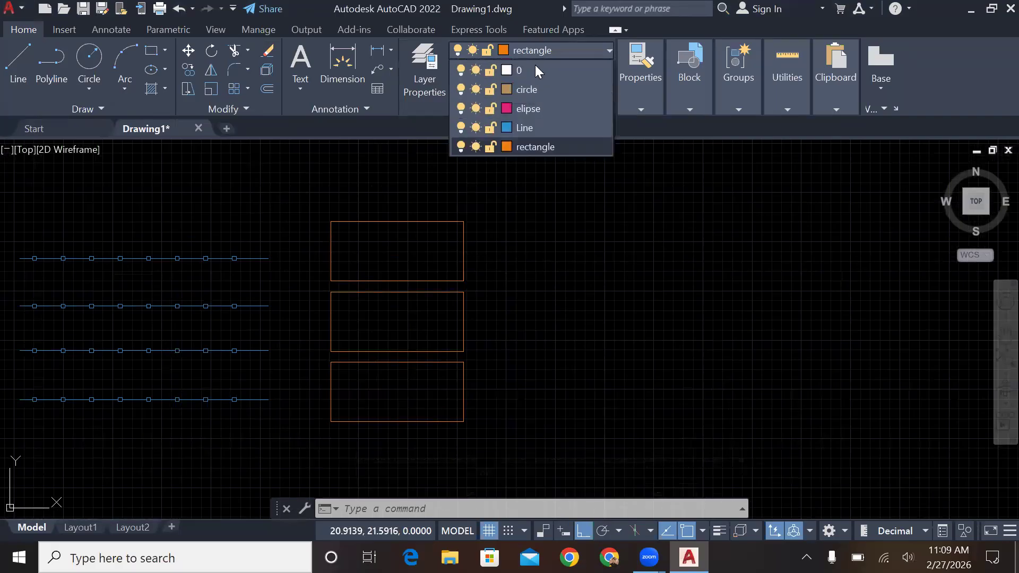
left_click(521, 90)
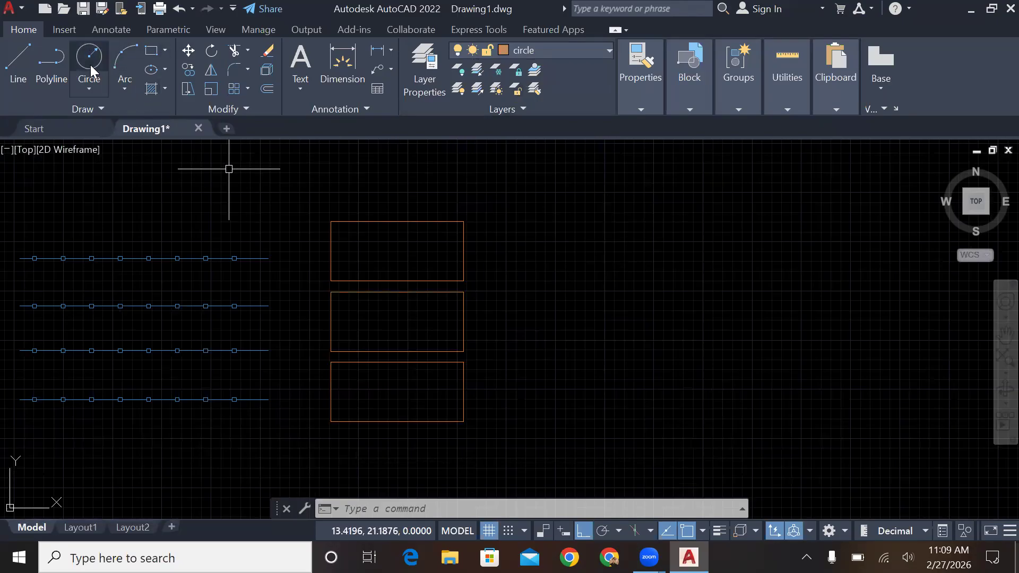
left_click(90, 65)
left_click(630, 256)
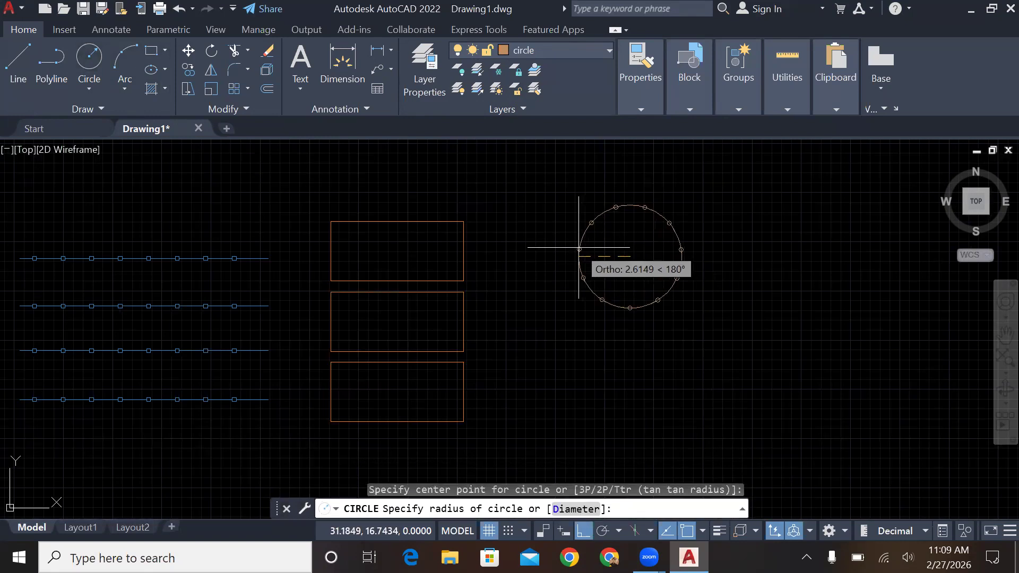
left_click(578, 247)
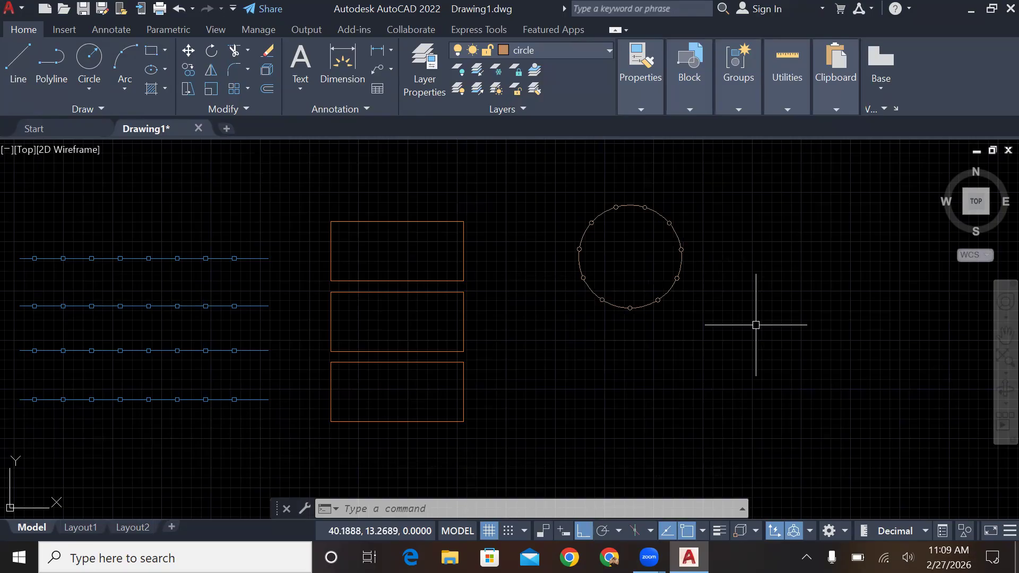
Examine the lines, rectangles and circle up close to compare how their layer linetypes display.
scroll(756, 325, "up", 6)
middle_click_drag(756, 326, 1009, 276)
middle_click_drag(509, 329, 913, 326)
scroll(913, 326, "down", 5)
scroll(913, 326, "up", 4)
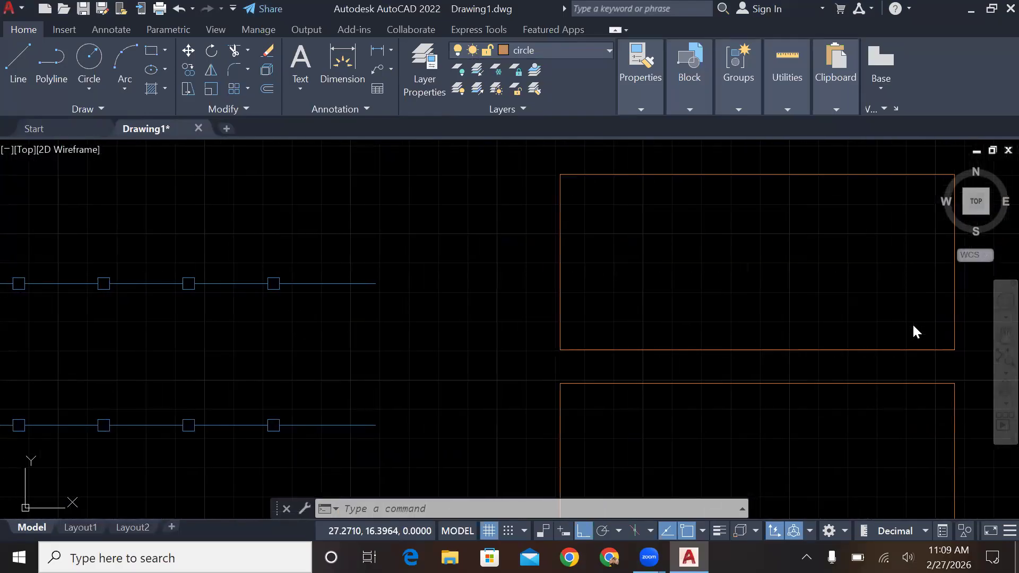
scroll(913, 326, "down", 5)
scroll(914, 327, "up", 5)
scroll(913, 327, "down", 2)
scroll(913, 326, "down", 4)
scroll(912, 322, "down", 2)
scroll(498, 241, "up", 2)
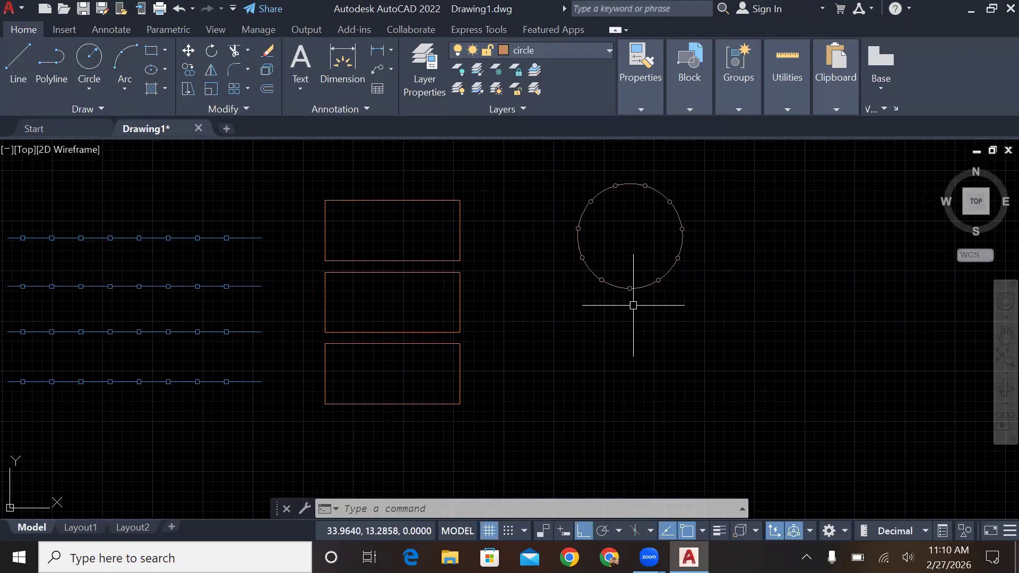
Copy the circle once straight down so the two circles sit one above the other.
type("v")
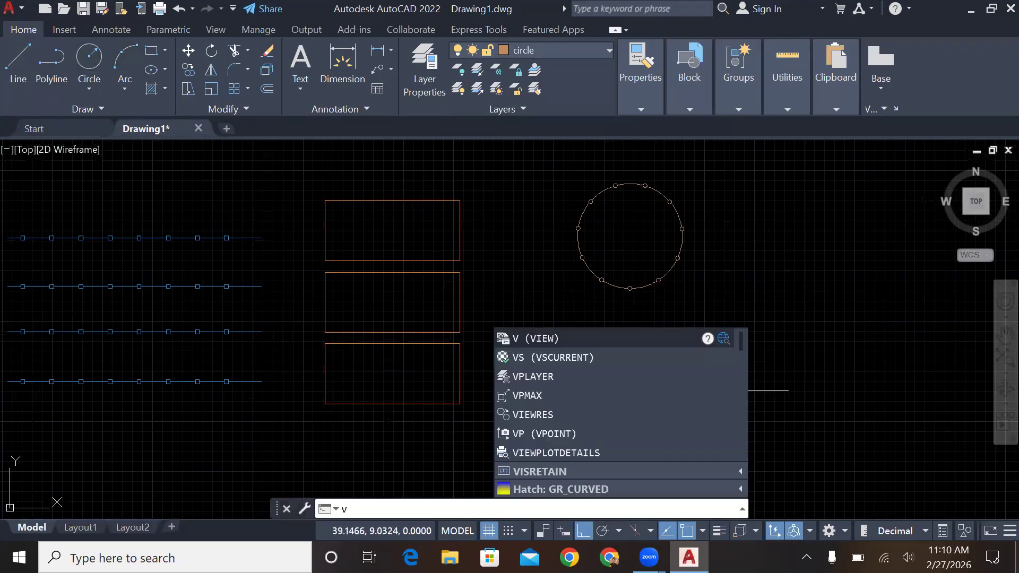
type("co")
key("Return")
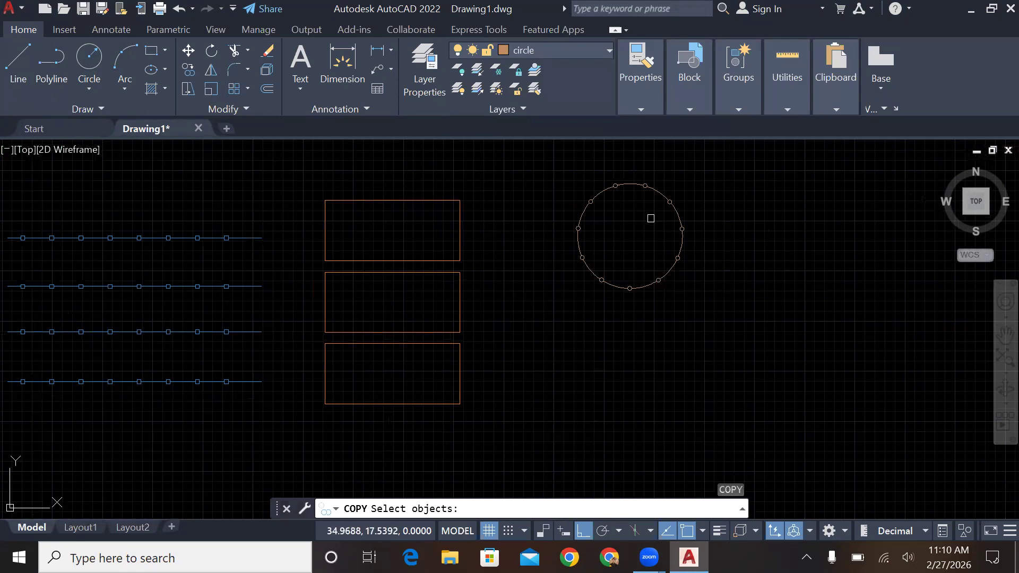
left_click(675, 218)
key("Return")
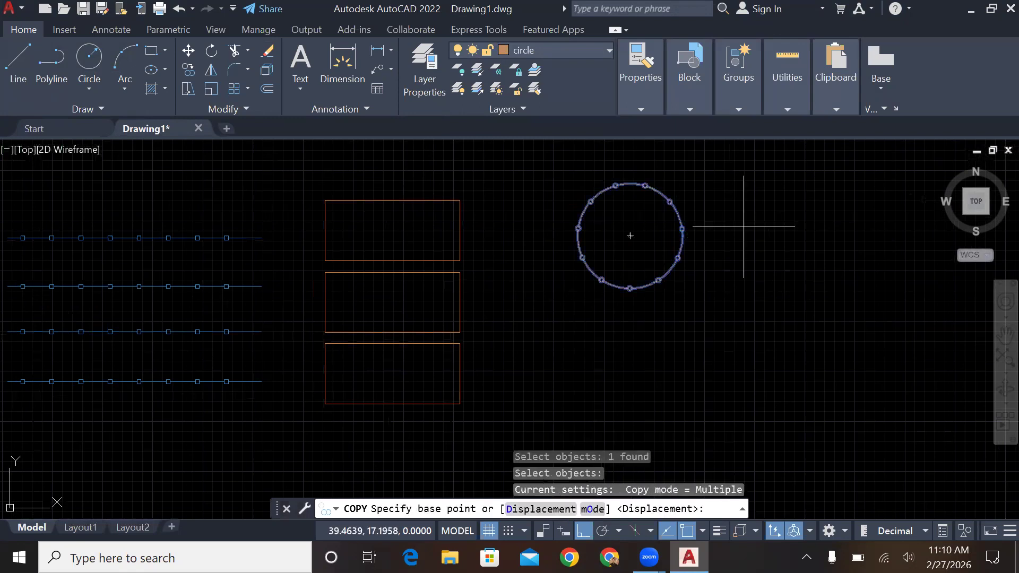
left_click(783, 221)
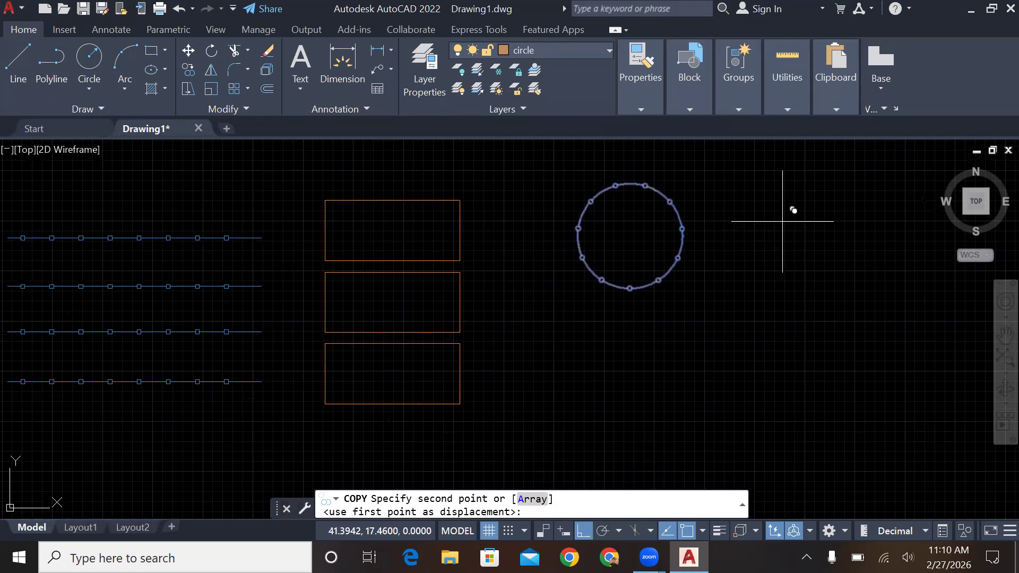
left_click(787, 351)
key("Escape")
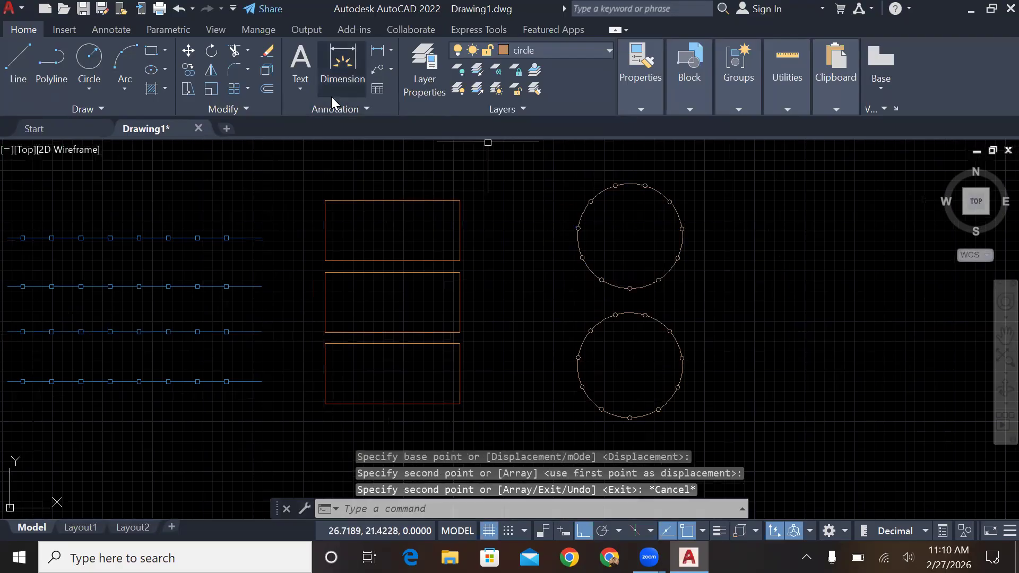
Make the elipse layer current and draw a wide horizontal ellipse from its center beside the upper circle.
left_click(553, 49)
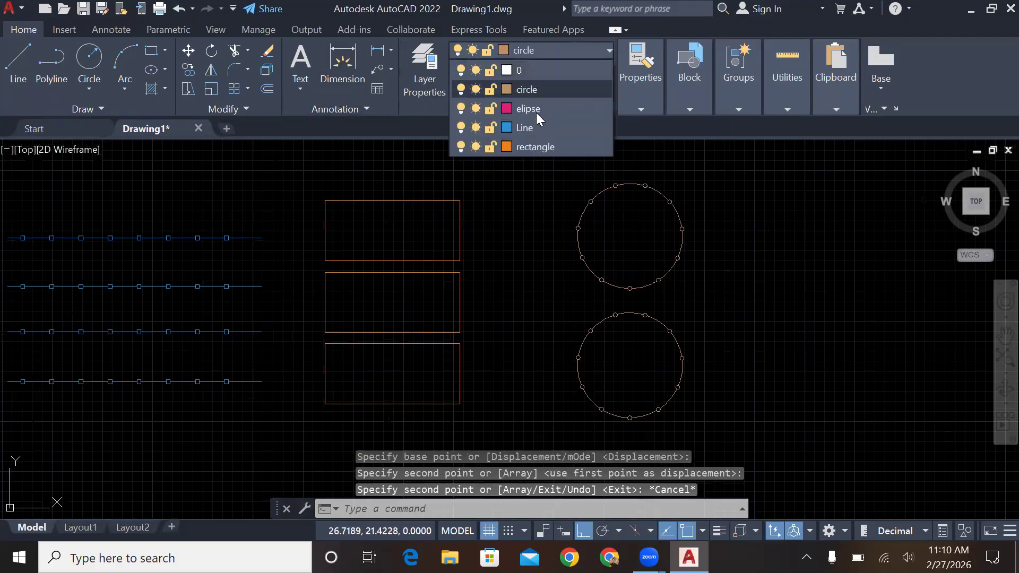
left_click(527, 109)
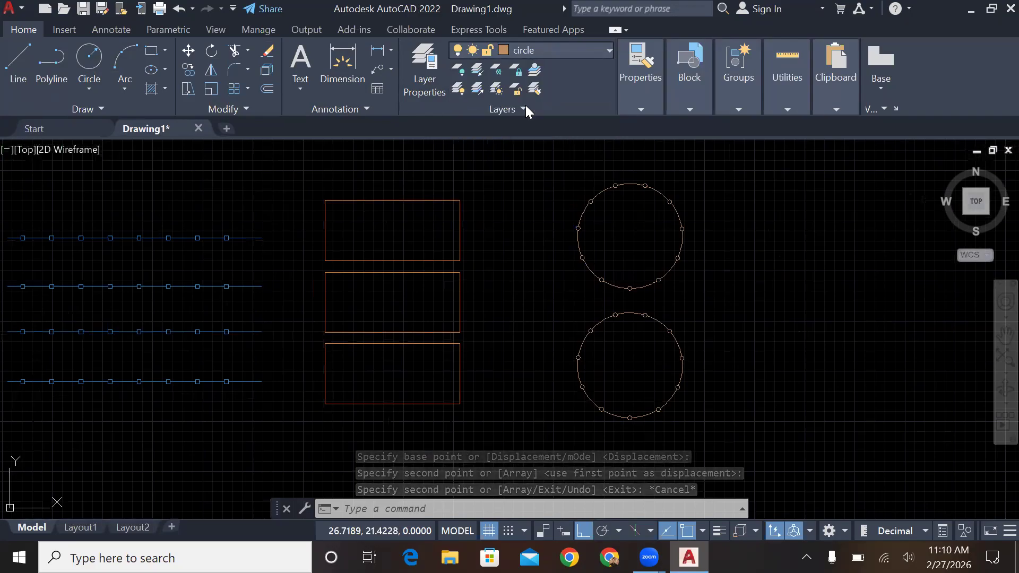
left_click(151, 70)
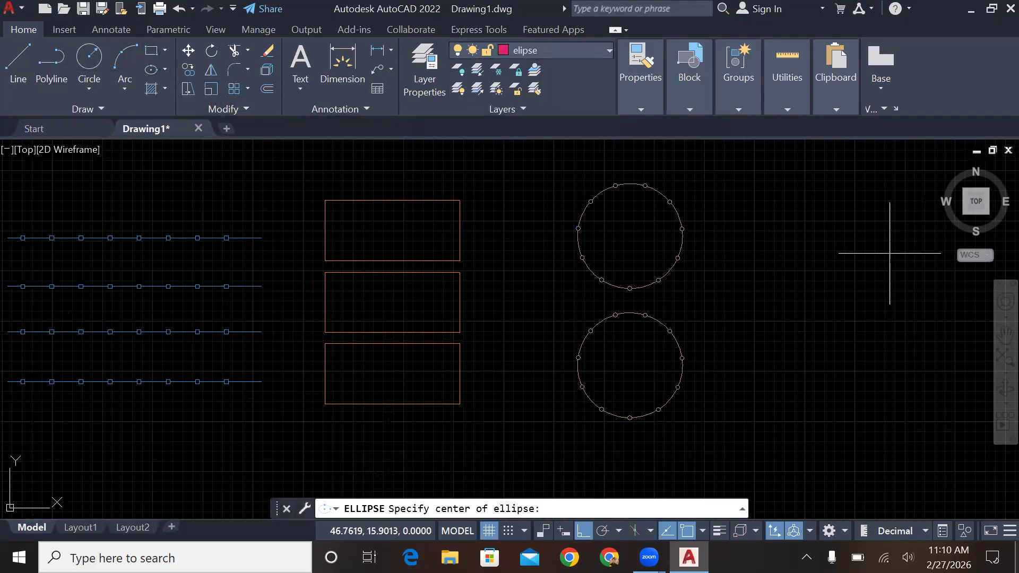
left_click(892, 237)
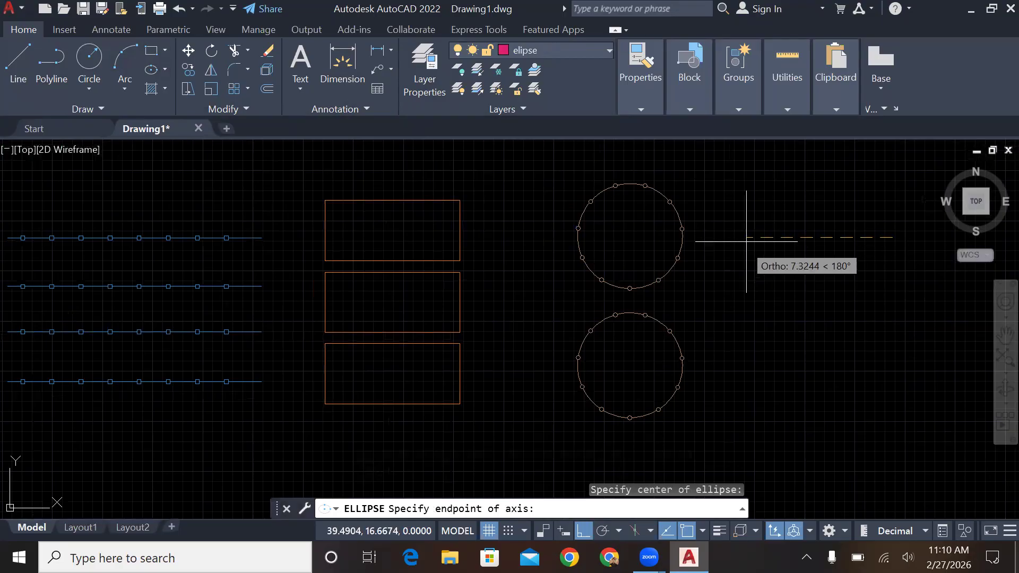
left_click(764, 225)
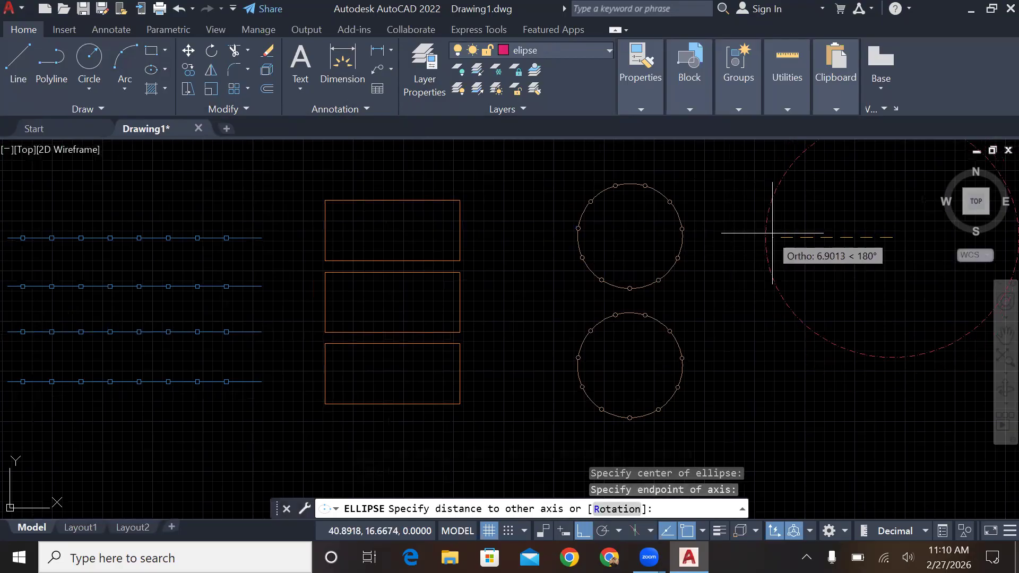
left_click(845, 226)
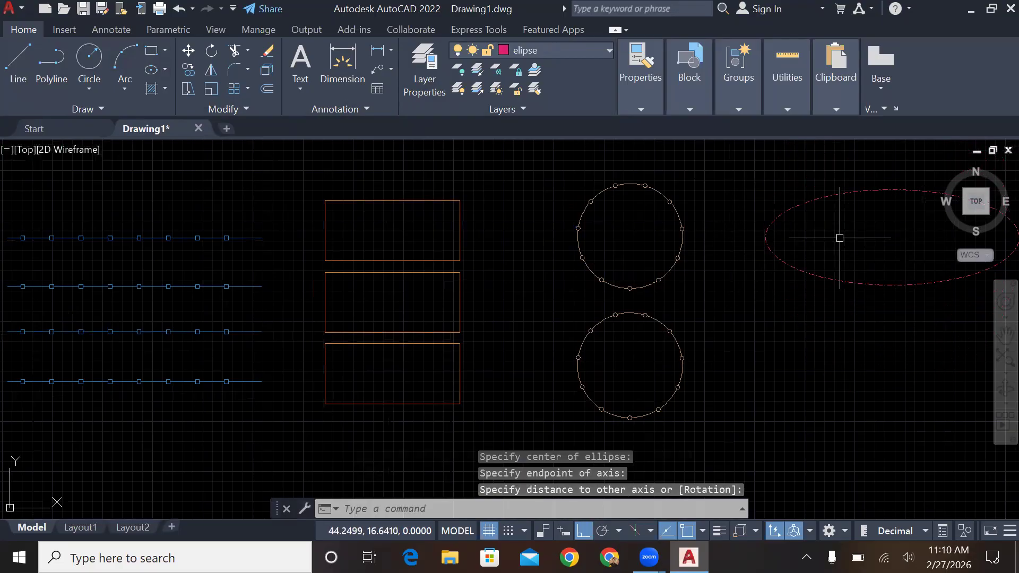
scroll(806, 363, "down", 2)
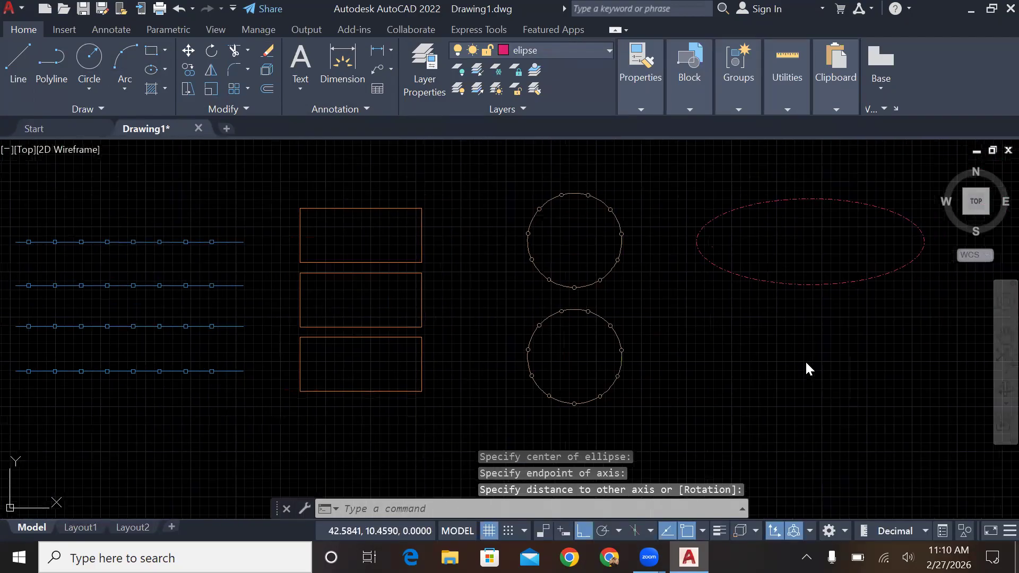
scroll(806, 363, "up", 1)
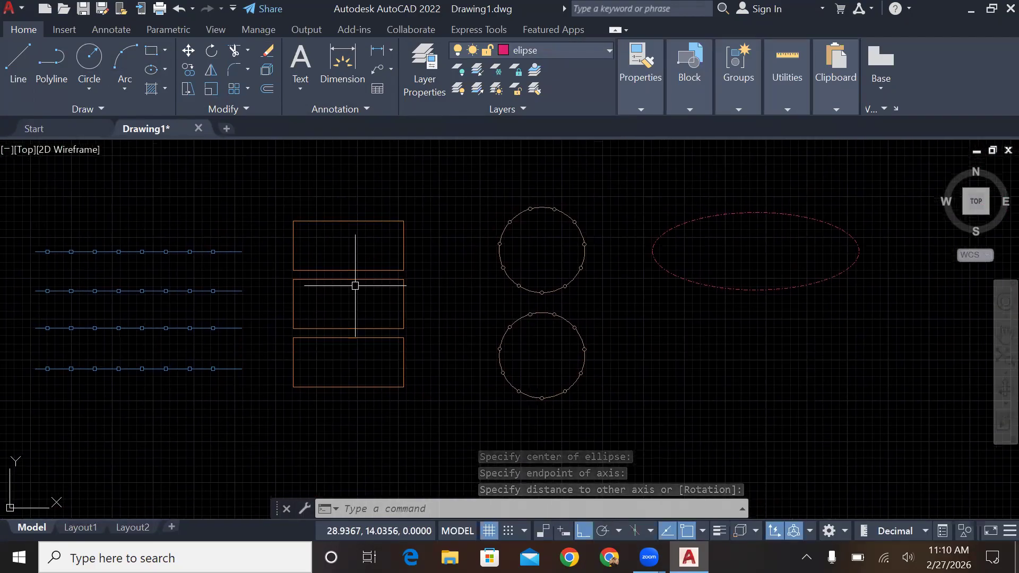
Draw a second wide ellipse from its center below the first, with a horizontal half-axis of about 6.2 units.
left_click(124, 64)
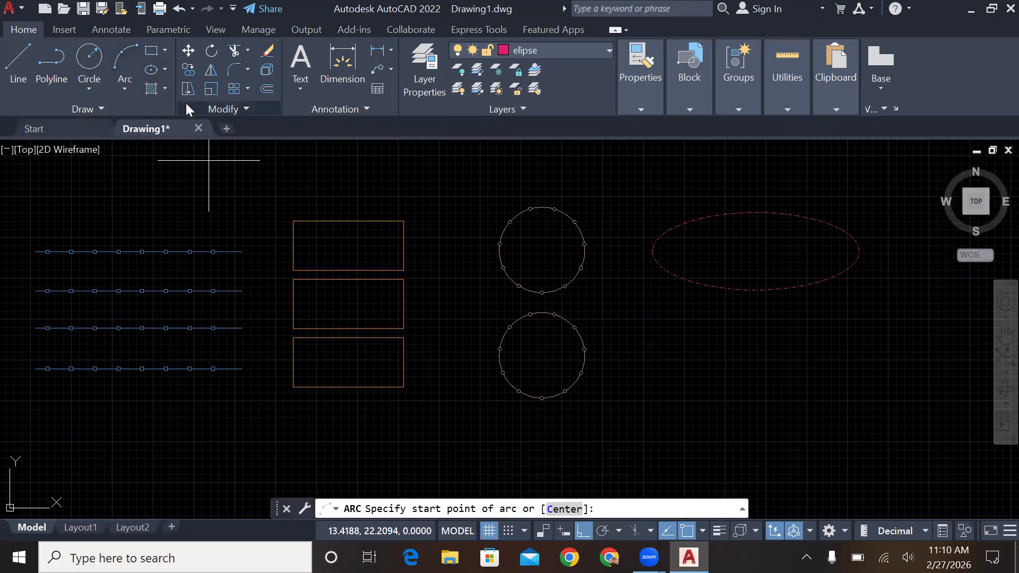
left_click(151, 70)
left_click(778, 360)
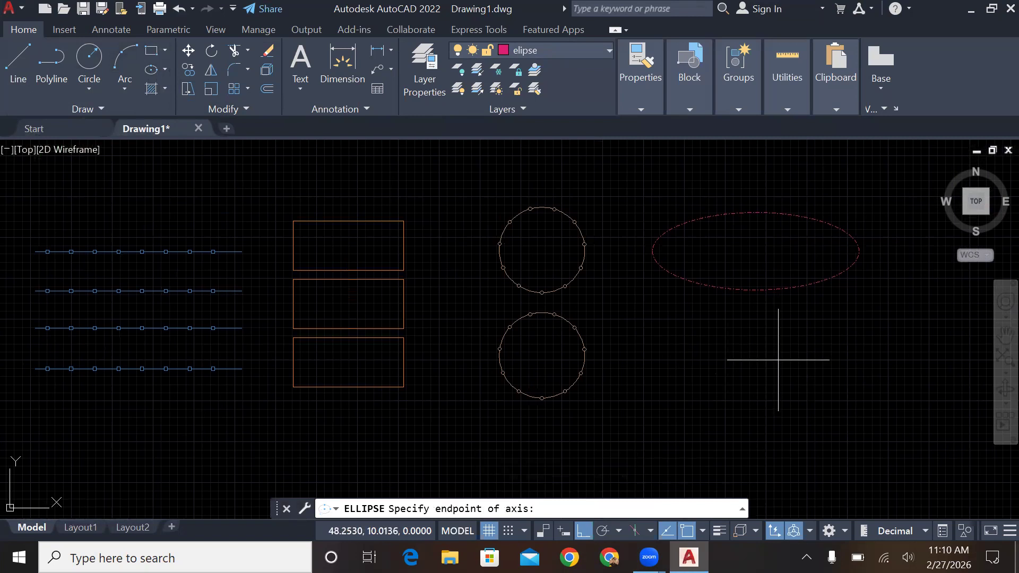
left_click(677, 363)
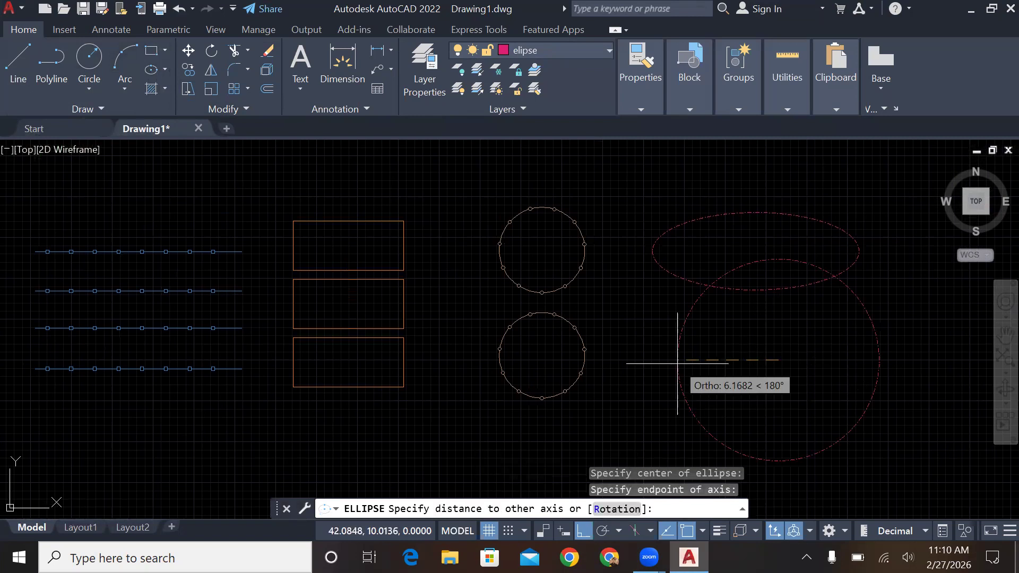
left_click(737, 350)
key("Escape")
key("Escape")
key("Escape")
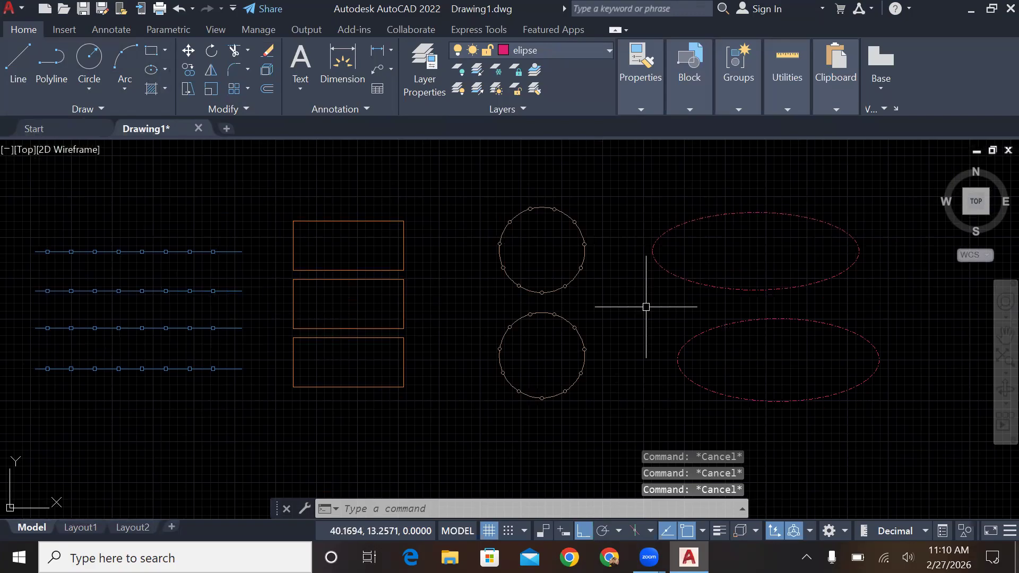
Turn the Line layer off and back on, and close the layer list.
left_click(515, 51)
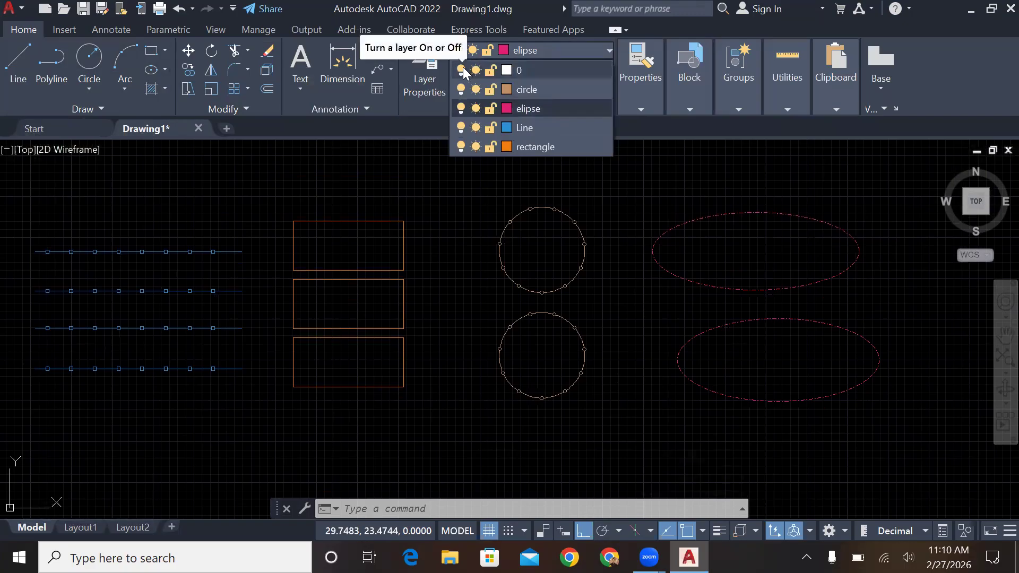
left_click(461, 129)
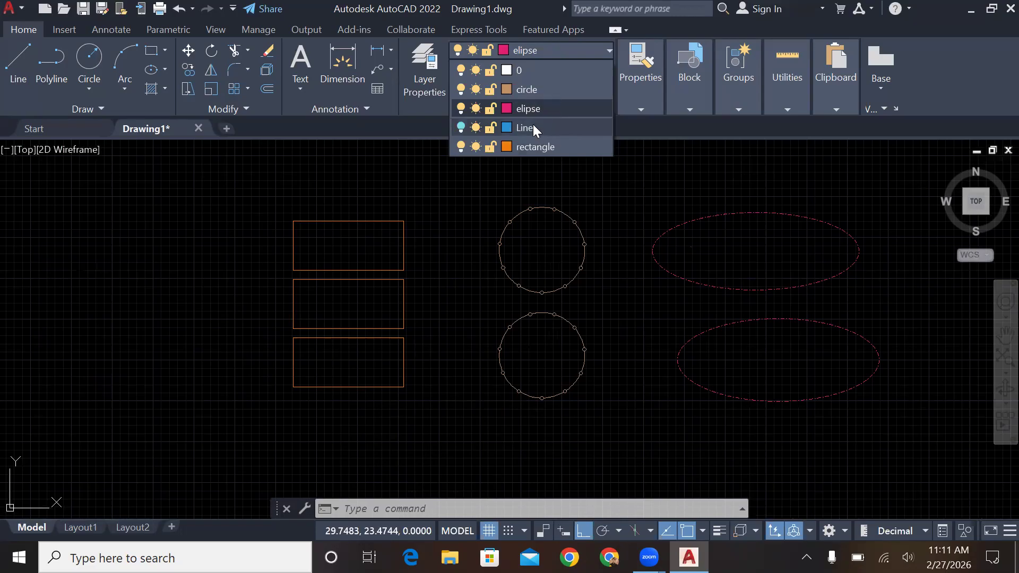
left_click(460, 128)
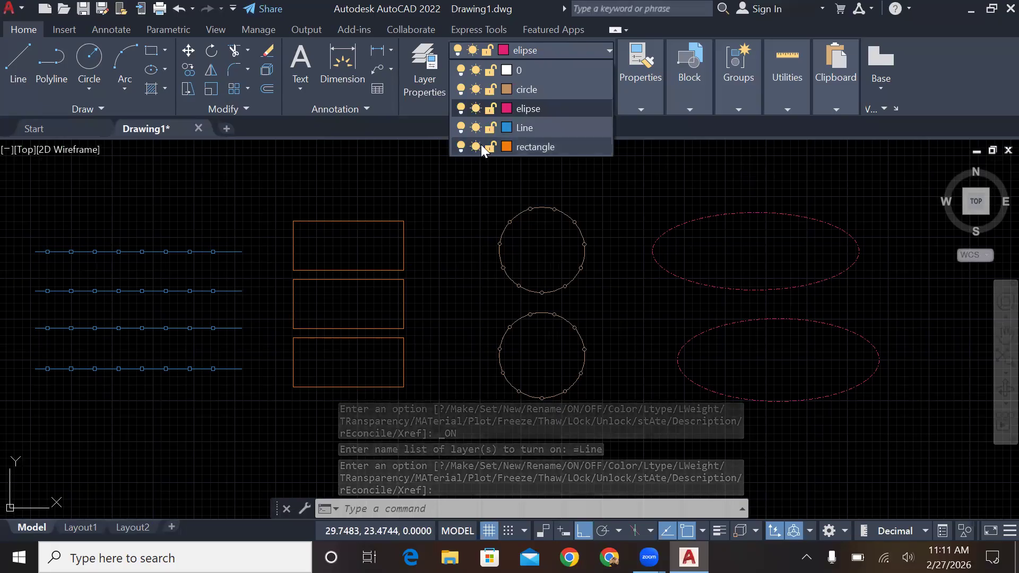
scroll(403, 295, "up", 8)
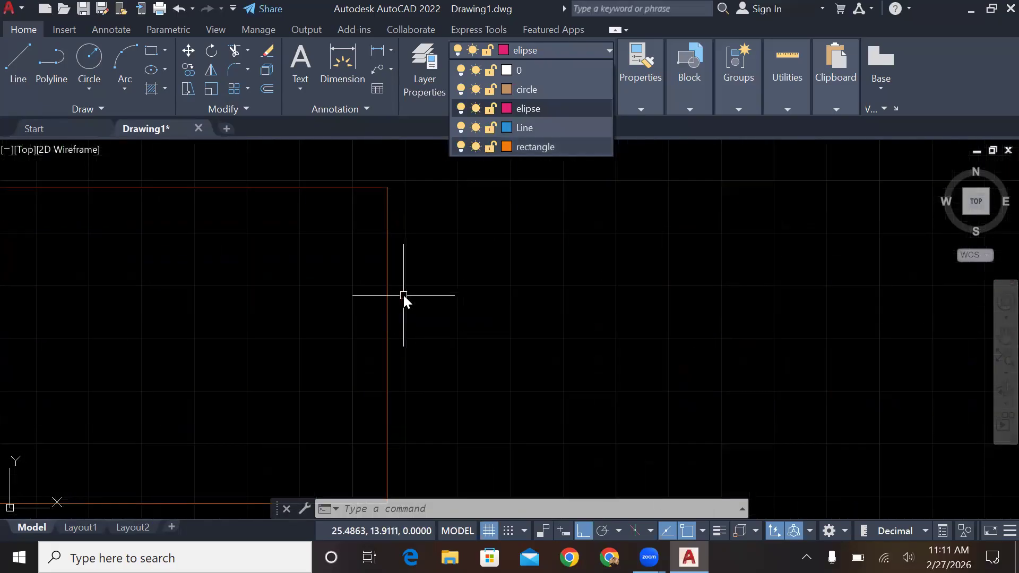
scroll(403, 295, "down", 8)
scroll(403, 295, "down", 4)
scroll(403, 295, "up", 2)
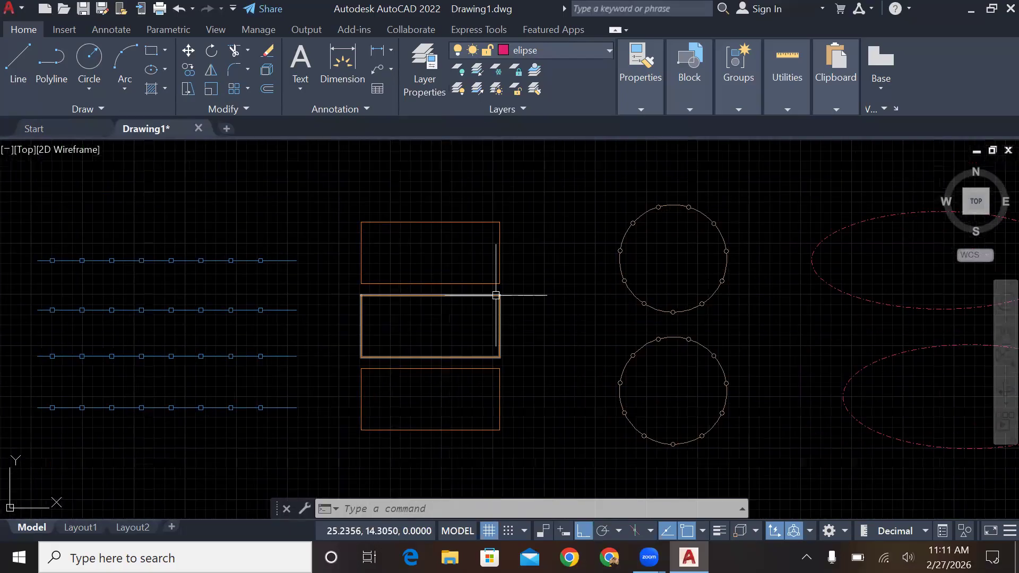
Try to freeze the elipse layer while it is the current layer.
left_click(545, 50)
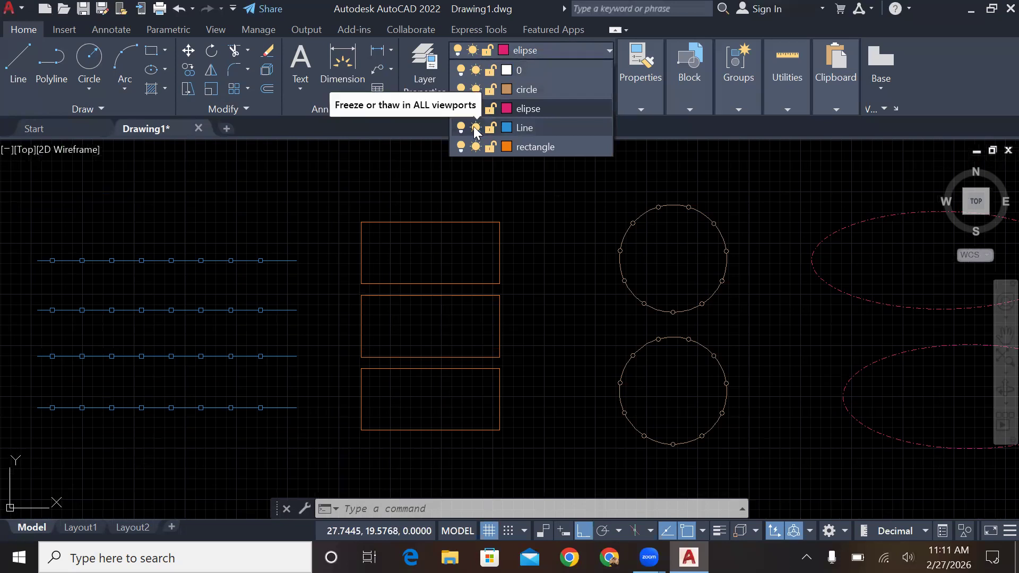
left_click(475, 105)
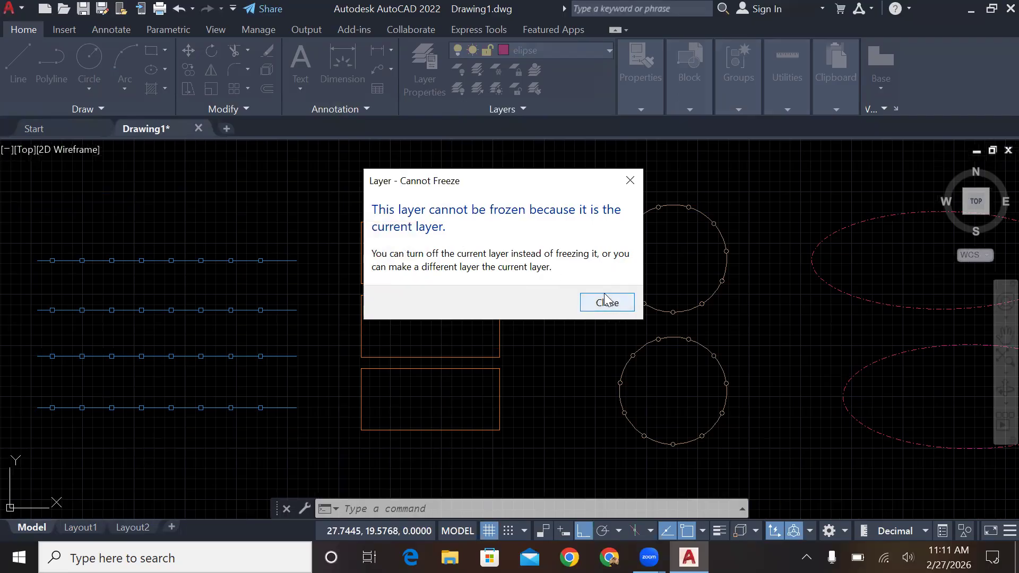
left_click(616, 306)
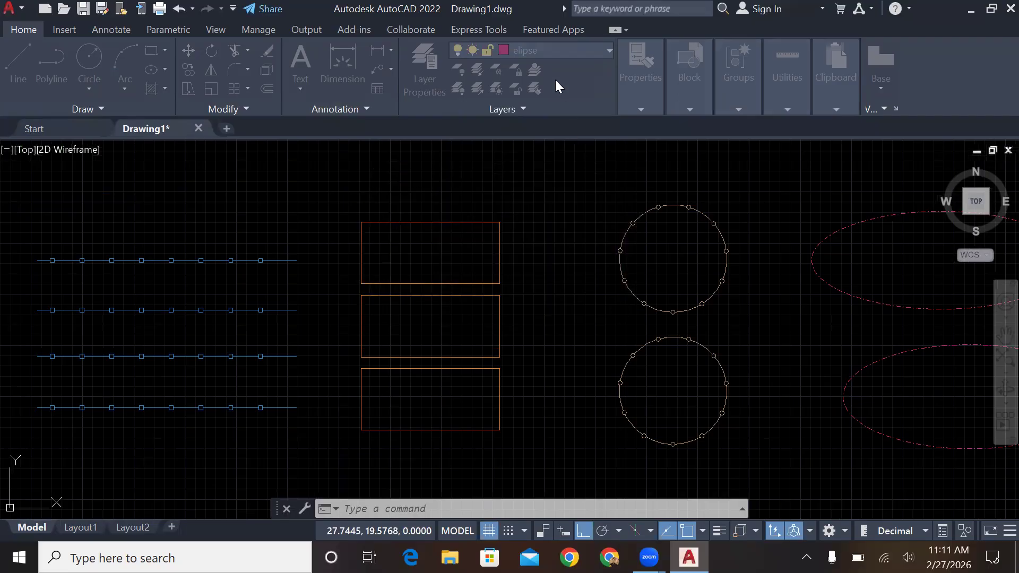
Make the circle layer current, and lock and unlock the elipse layer.
left_click(559, 51)
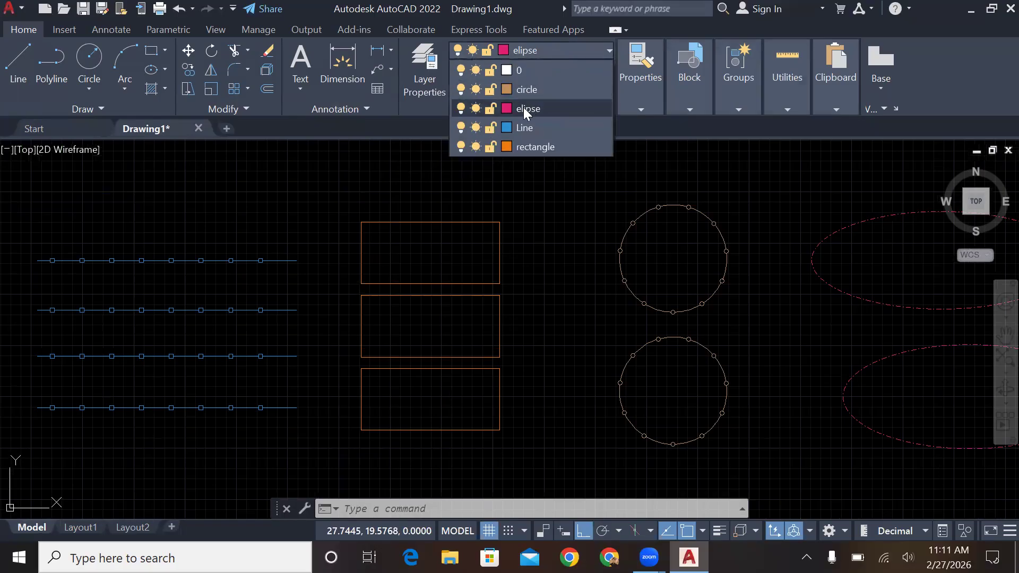
left_click(518, 92)
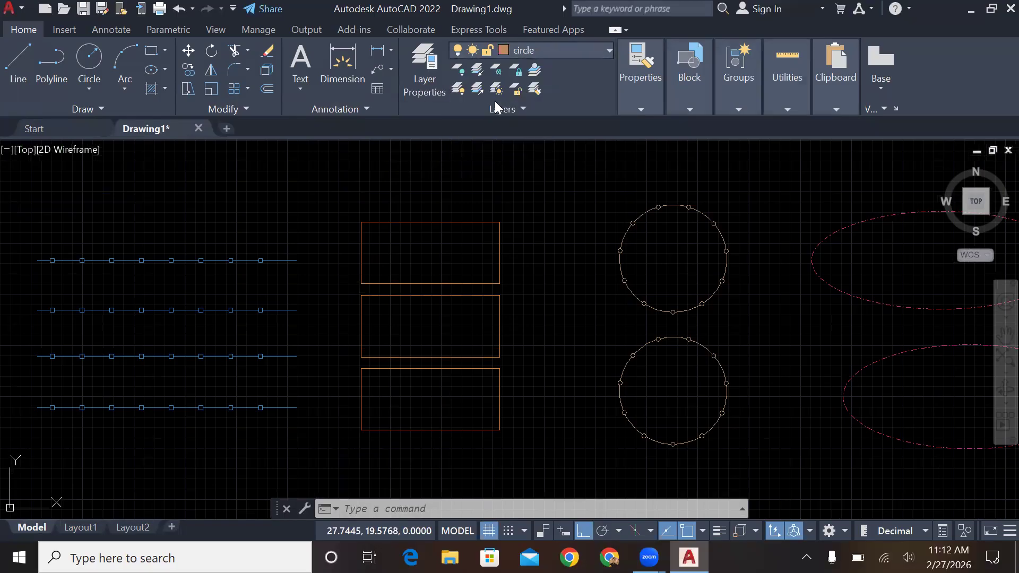
left_click(526, 51)
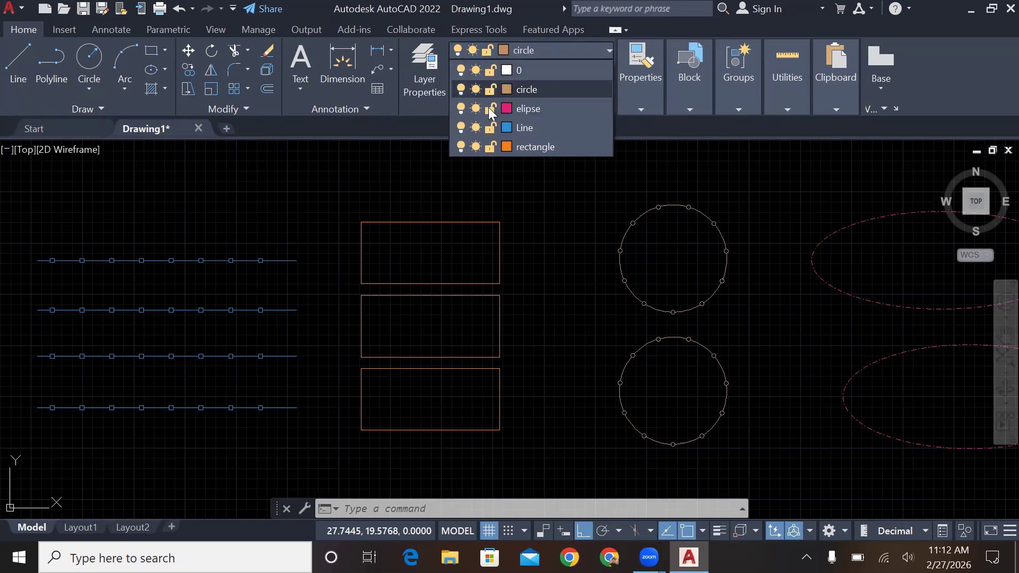
left_click(489, 107)
left_click(489, 107)
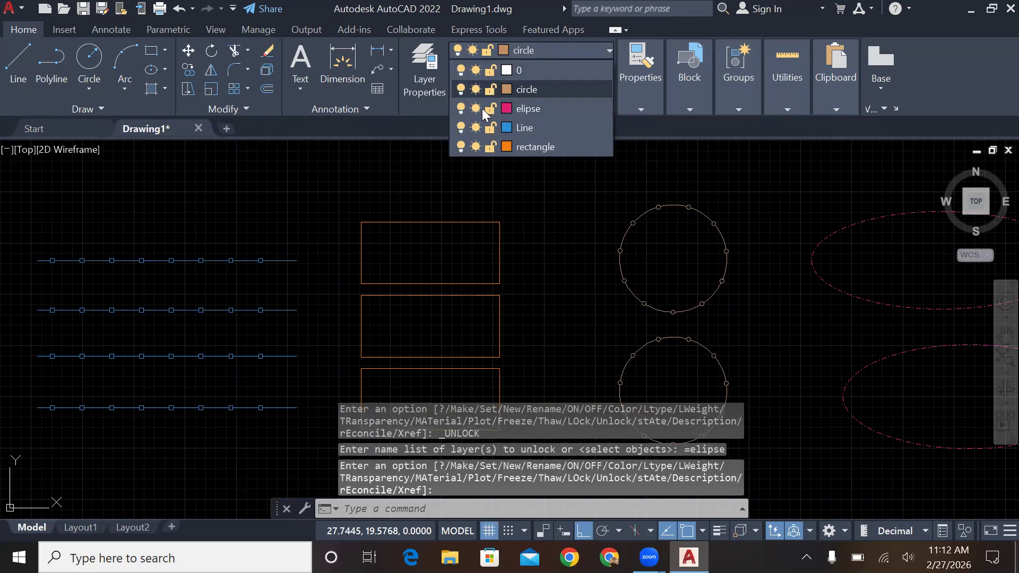
Freeze the elipse layer to hide both ellipses, and thaw it again.
left_click(474, 109)
left_click(801, 308)
scroll(801, 307, "down", 2)
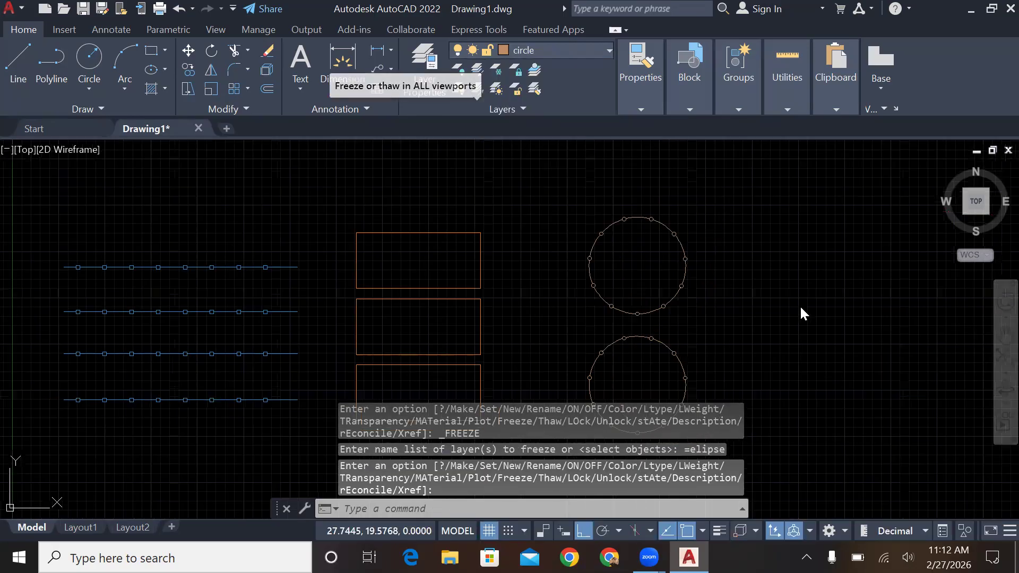
scroll(801, 308, "up", 1)
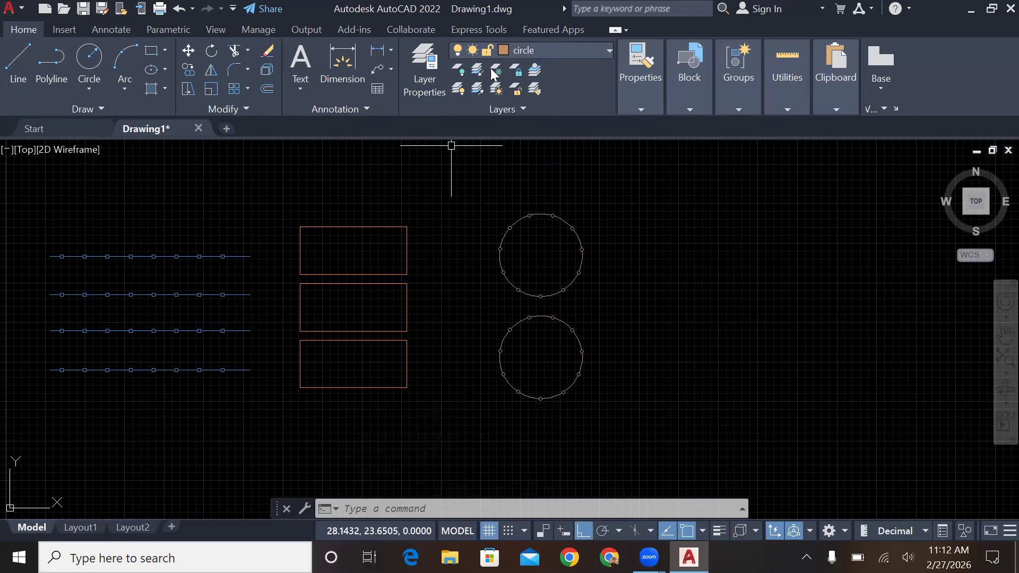
left_click(520, 51)
left_click(474, 109)
left_click(474, 109)
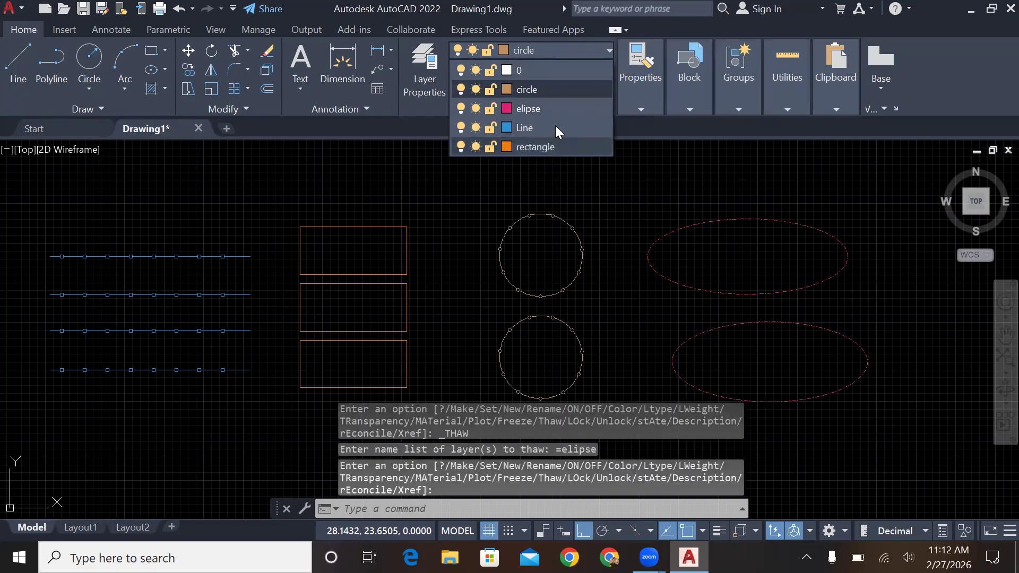
Lock the Line layer and try to erase the uppermost line.
left_click(490, 125)
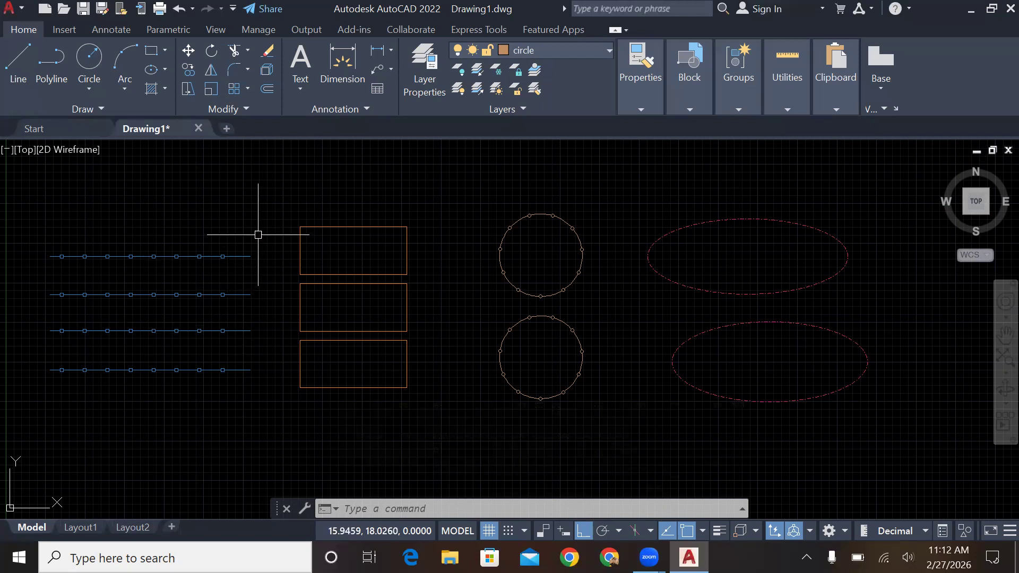
left_click(212, 257)
key("Delete")
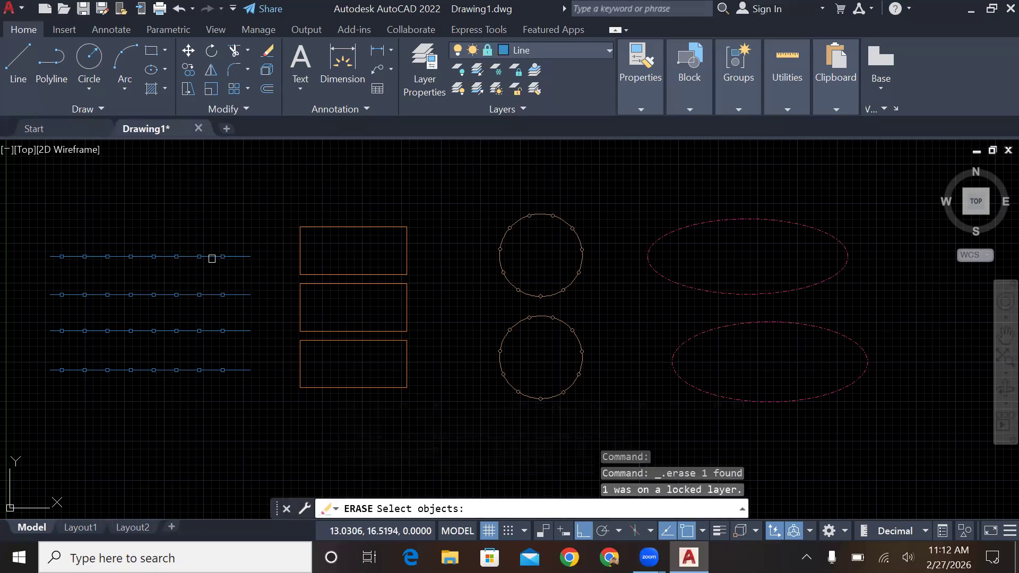
left_click(224, 257)
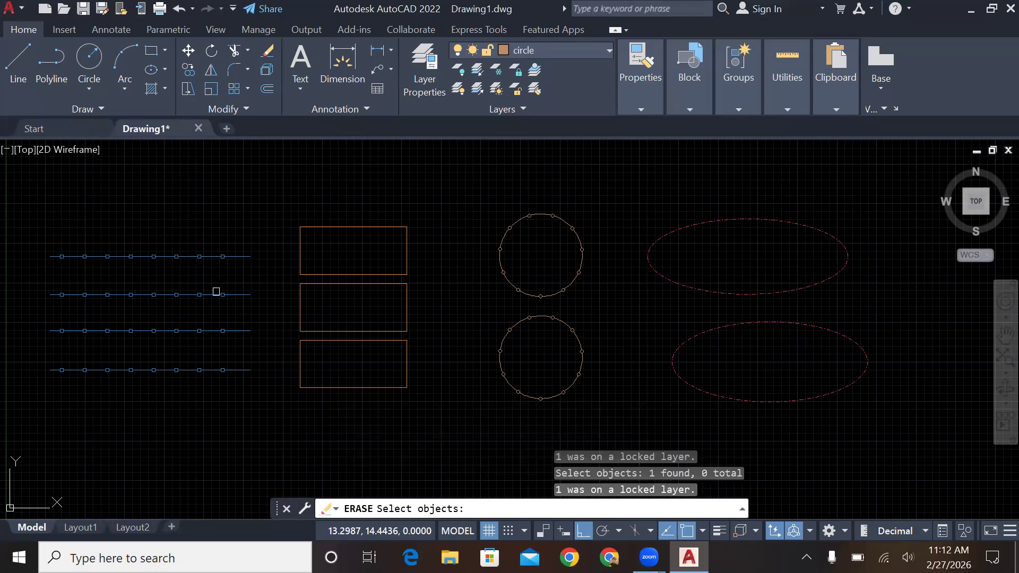
Erase the uppermost rectangle and undo the erasure.
left_click(301, 266)
key("Return")
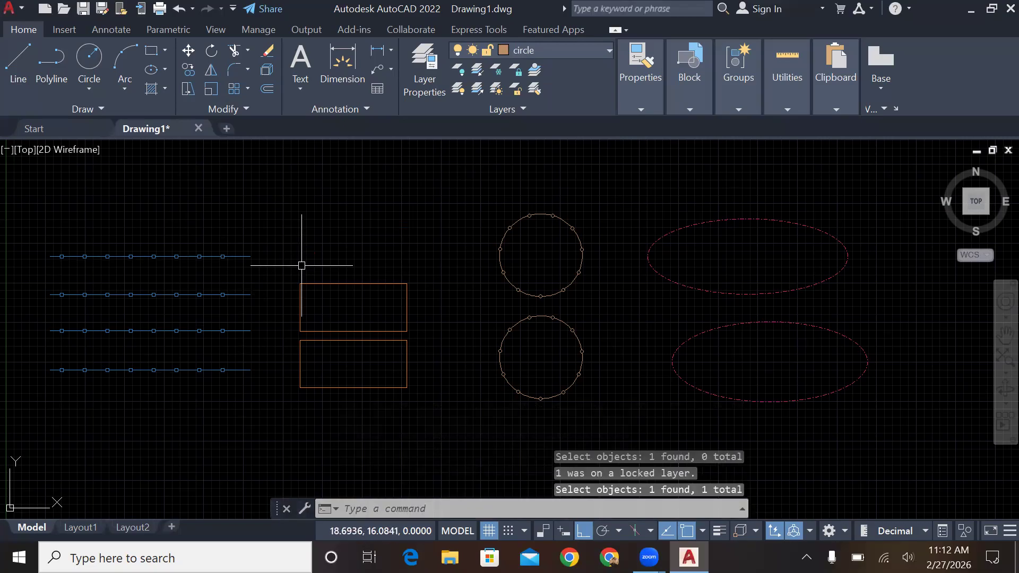
key("Escape")
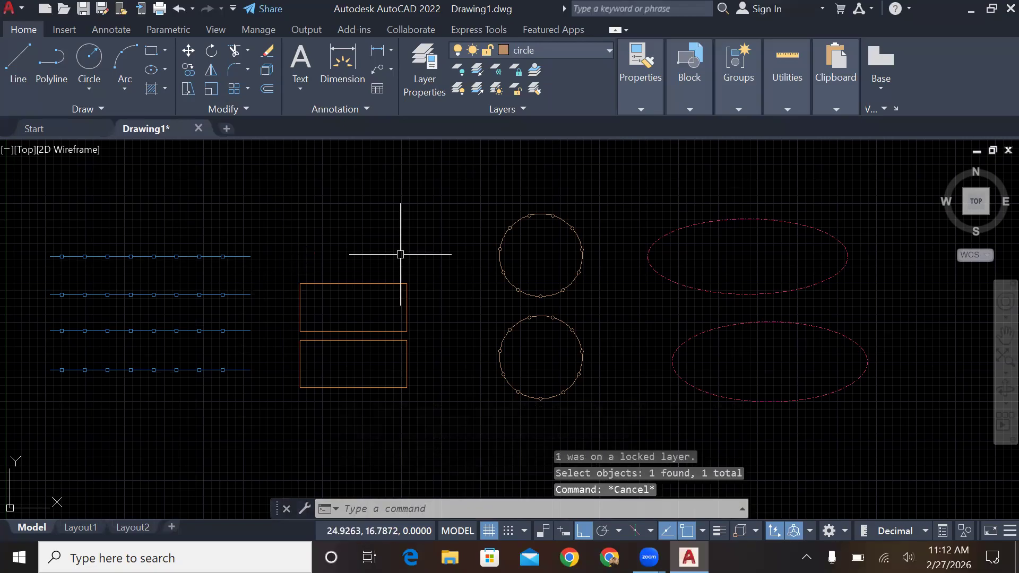
key("ctrl+z")
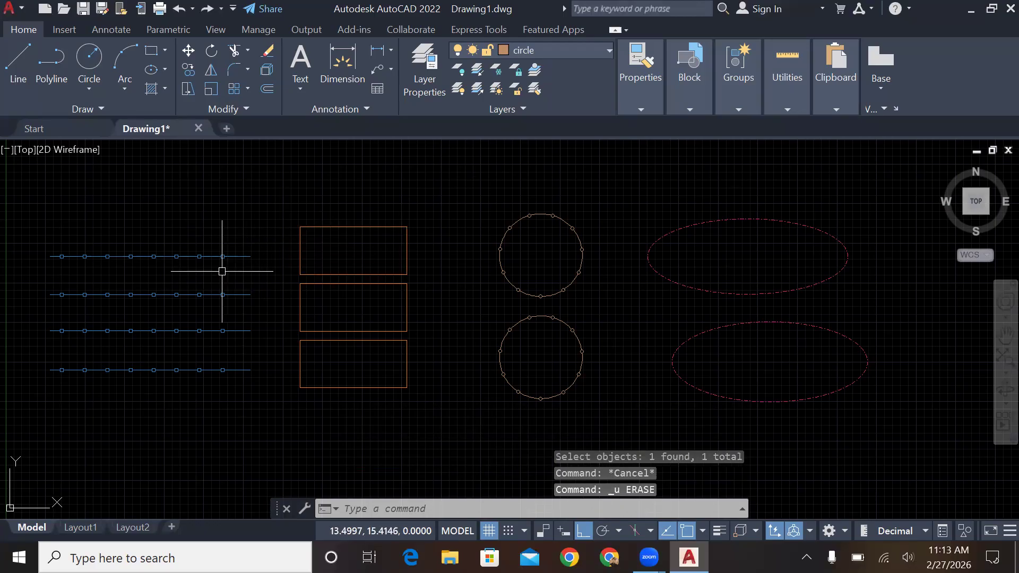
left_click(577, 109)
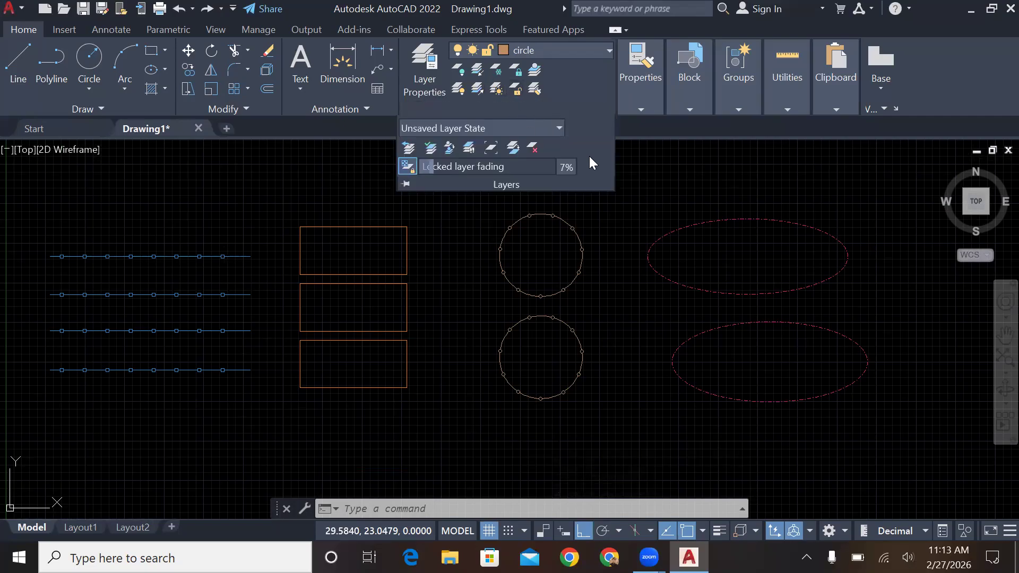
left_click(671, 186)
left_click(631, 223)
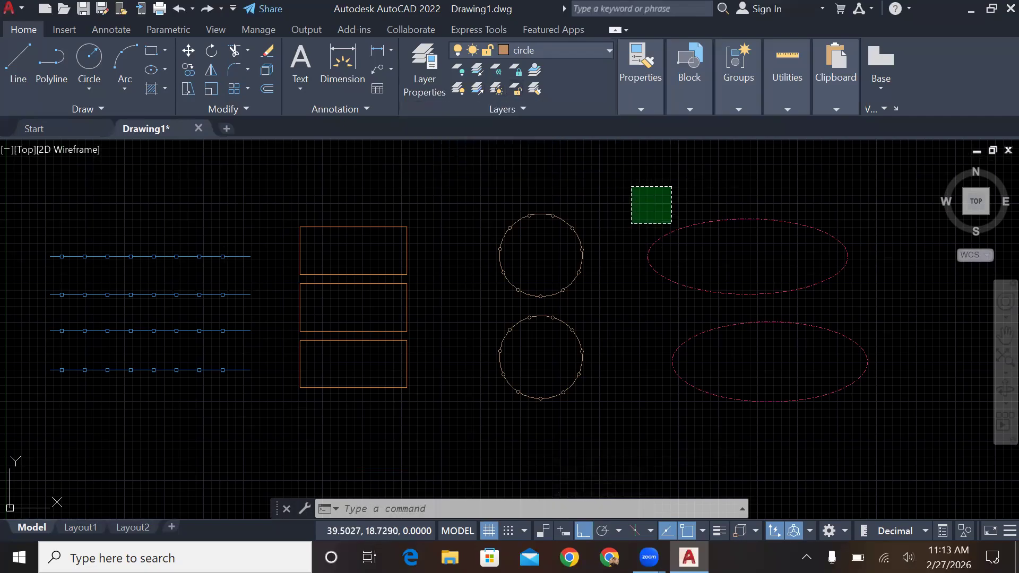
Unlock the Line layer and close the layer list.
left_click(562, 49)
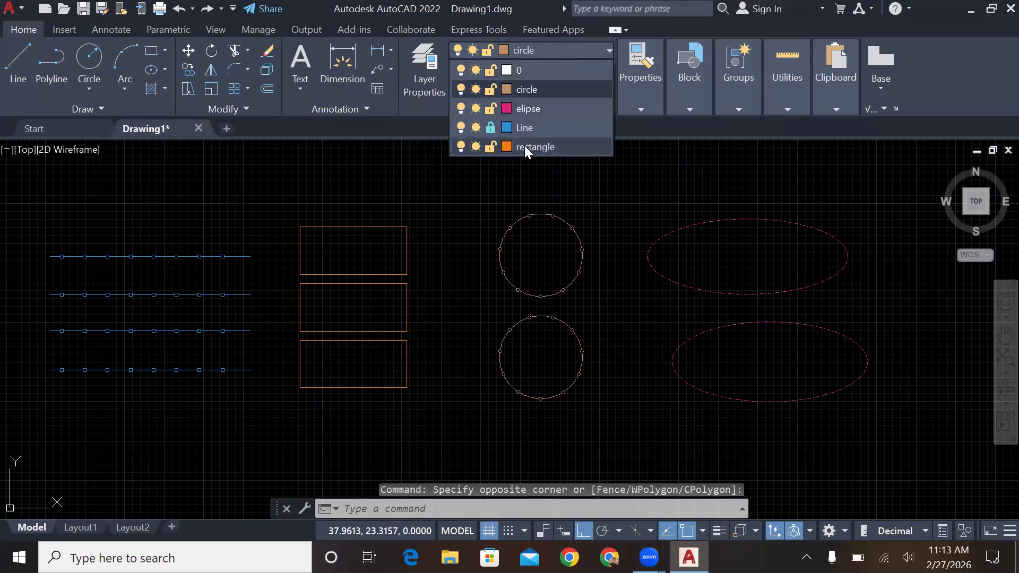
left_click(491, 128)
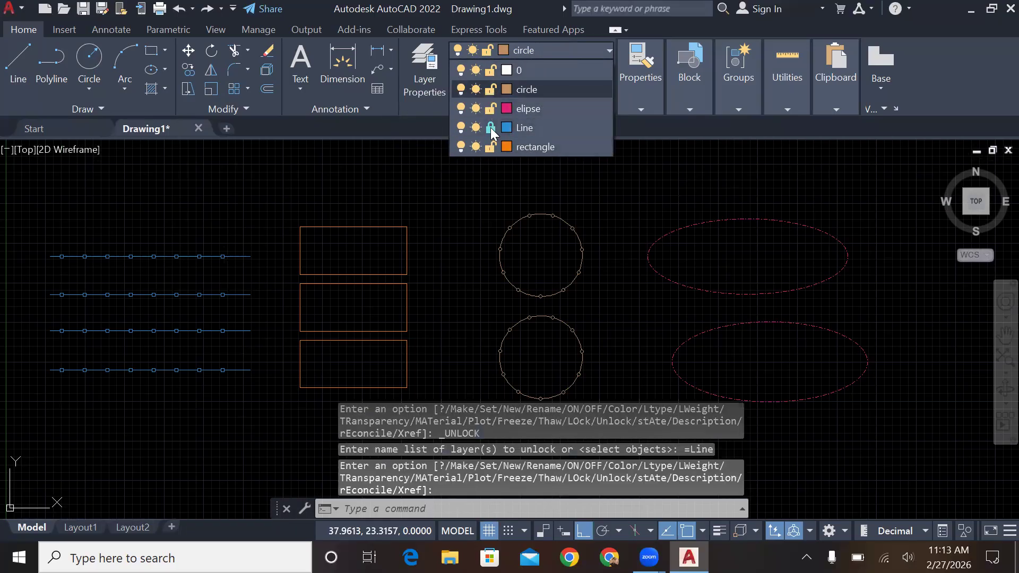
left_click(270, 186)
Erase the uppermost line on the unlocked layer and undo the erasure.
left_click(228, 254)
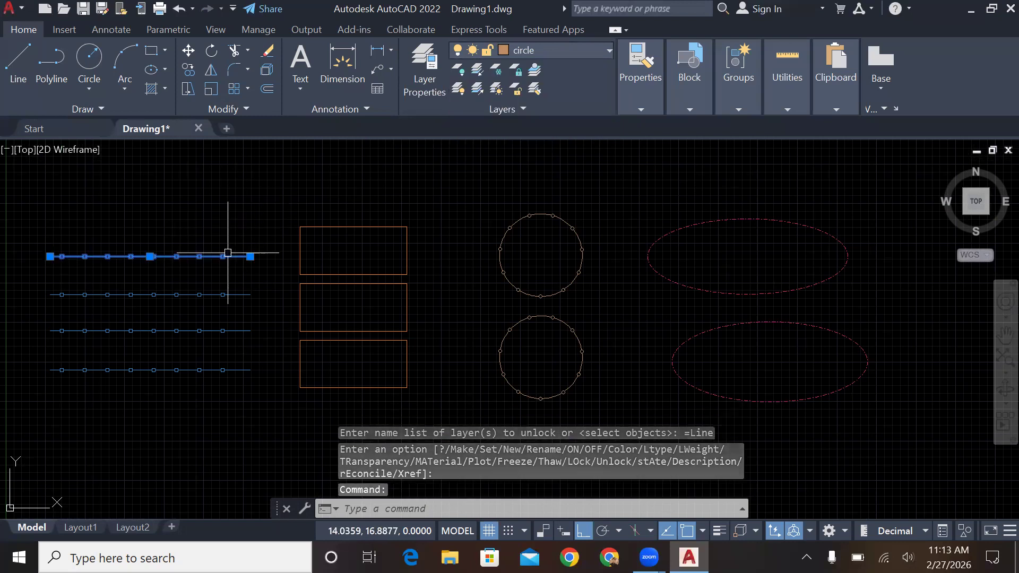
key("Delete")
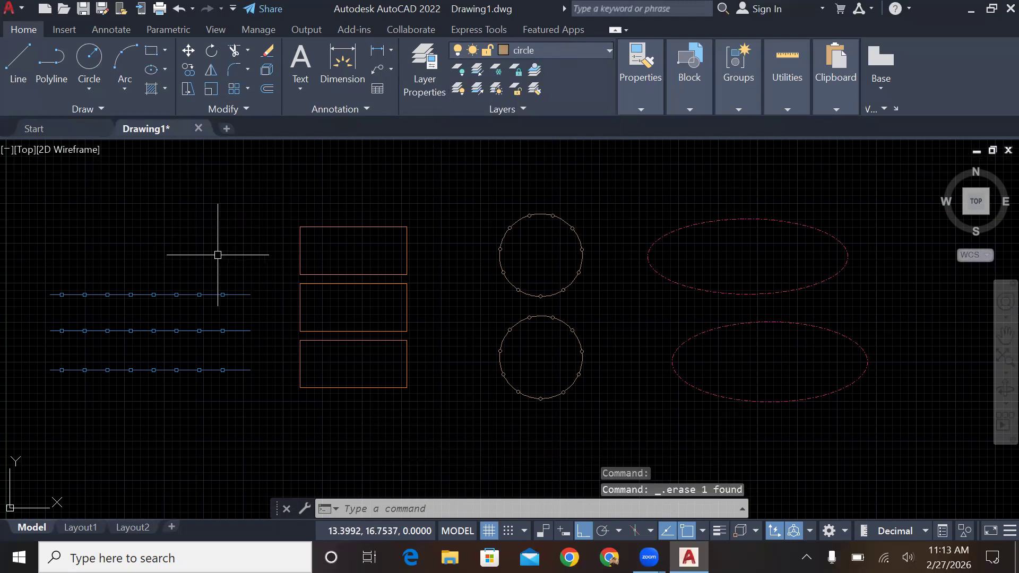
key("ctrl+z")
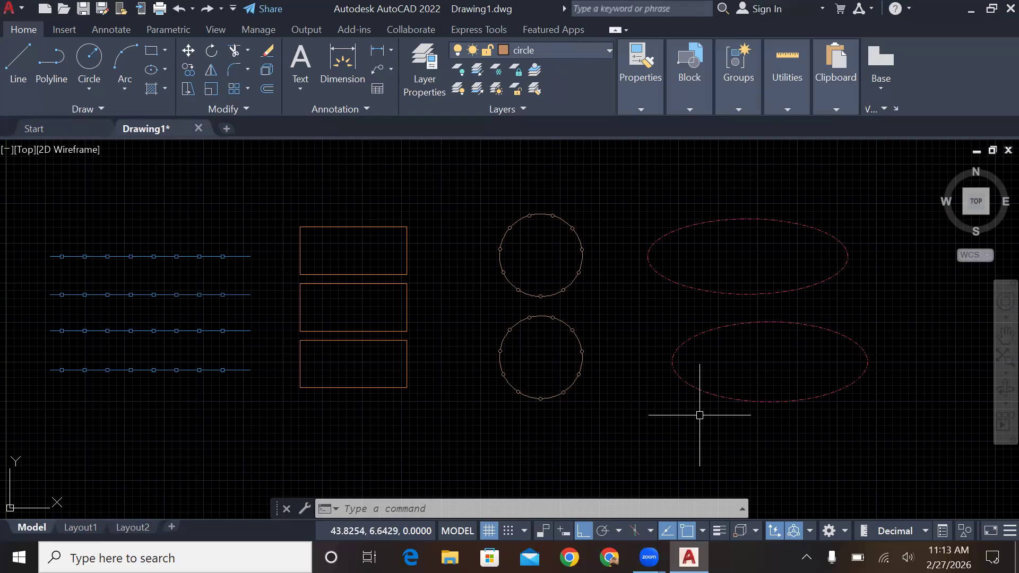
Display lineweights to compare the thickness of the lines, rectangles, circles and ellipses, and hide them again.
left_click(721, 531)
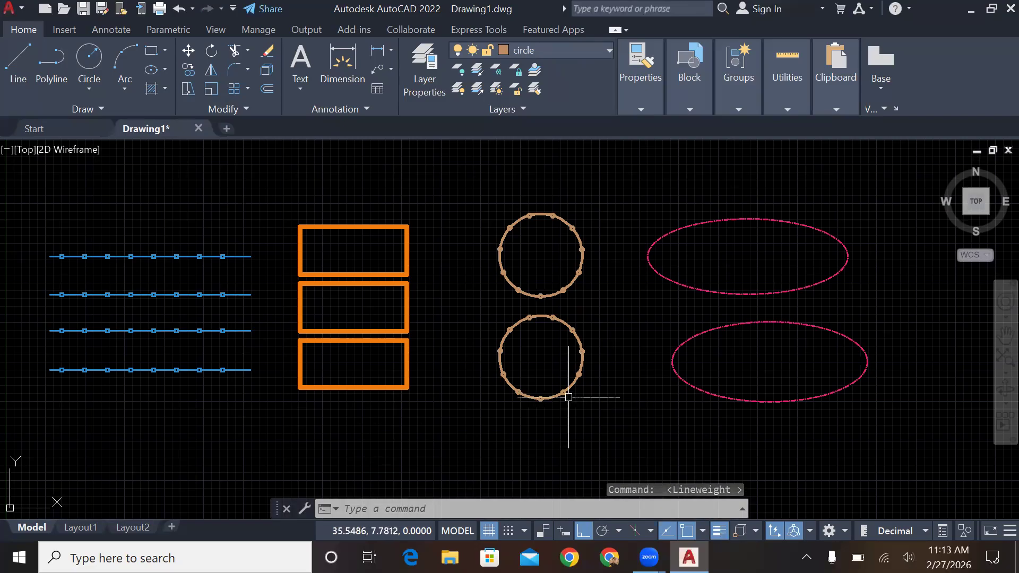
scroll(568, 397, "up", 1)
scroll(566, 395, "up", 5)
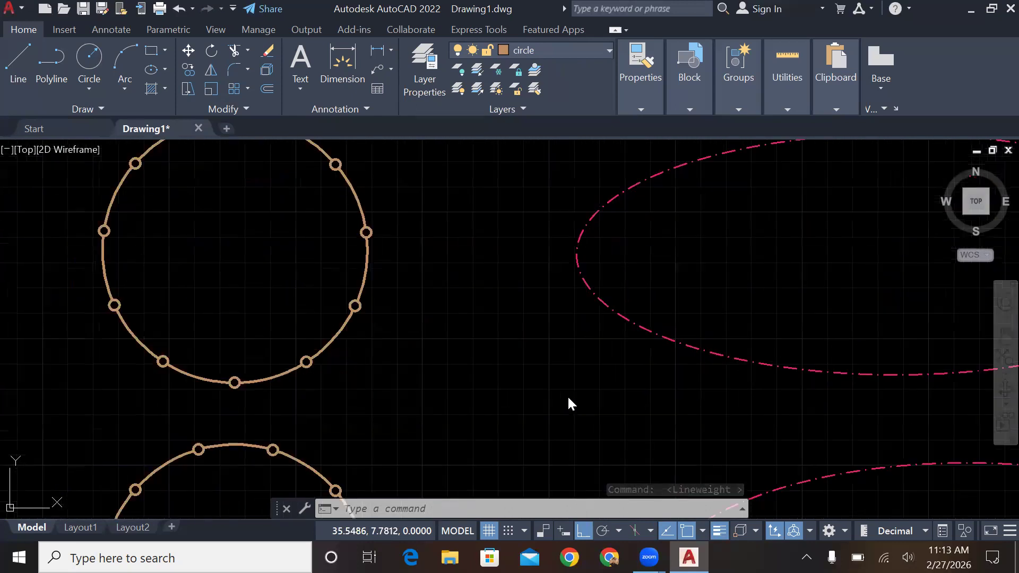
middle_click_drag(201, 319, 806, 336)
scroll(509, 334, "down", 2)
scroll(510, 334, "up", 2)
scroll(510, 334, "left", 3)
scroll(510, 335, "down", 2)
scroll(510, 335, "down", 3)
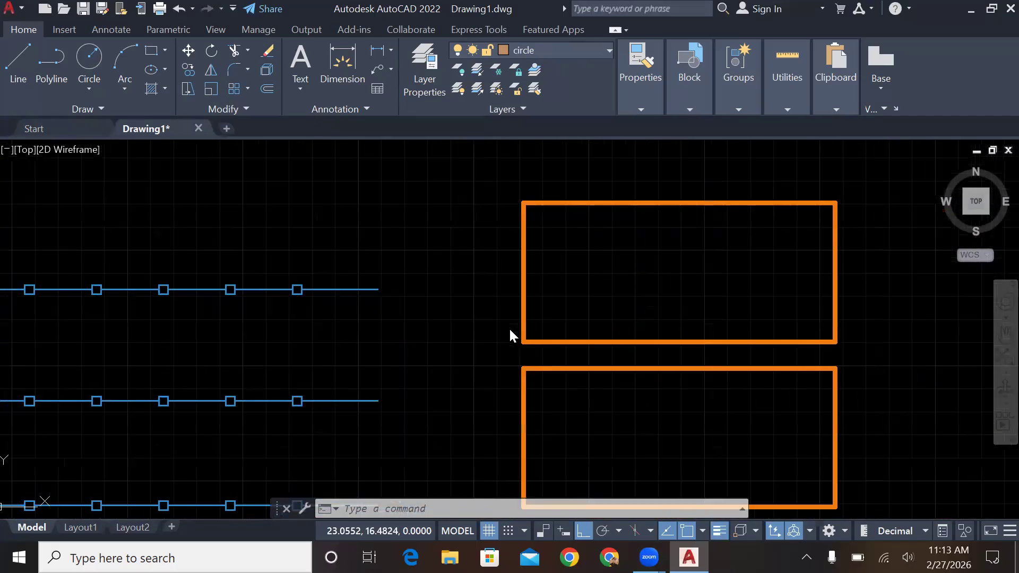
scroll(510, 334, "right", 2)
scroll(509, 334, "up", 2)
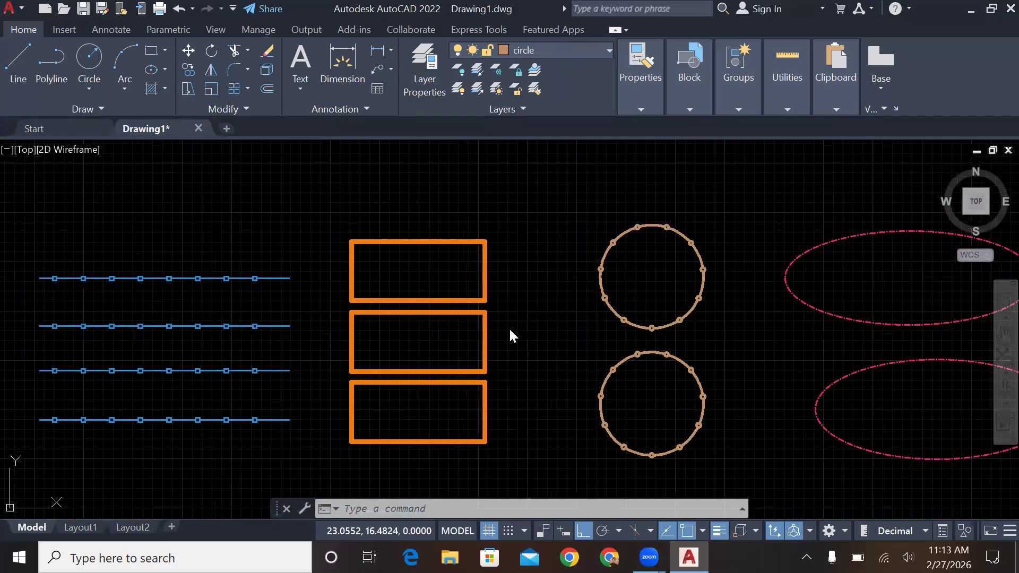
scroll(467, 313, "down", 1)
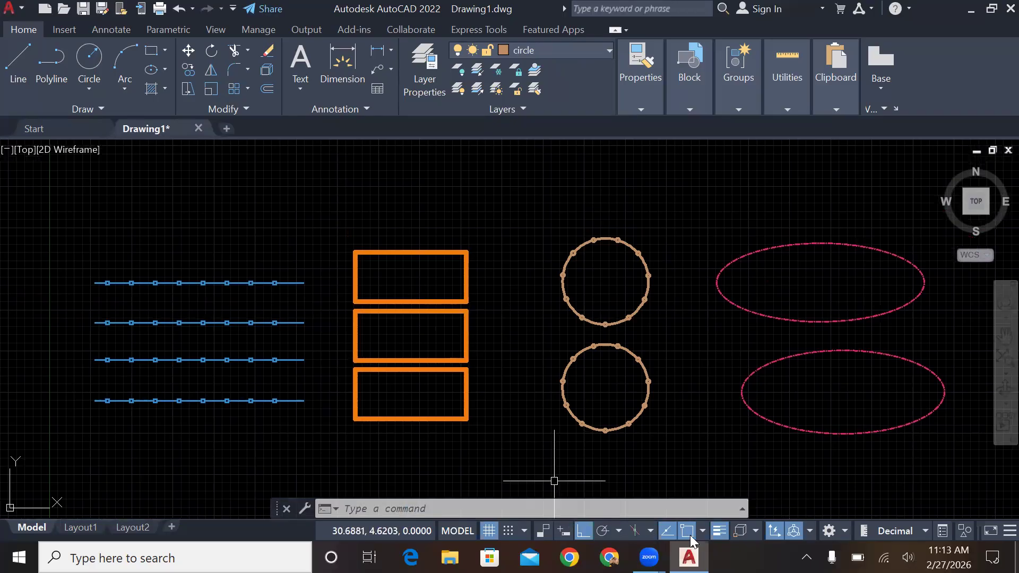
left_click(717, 530)
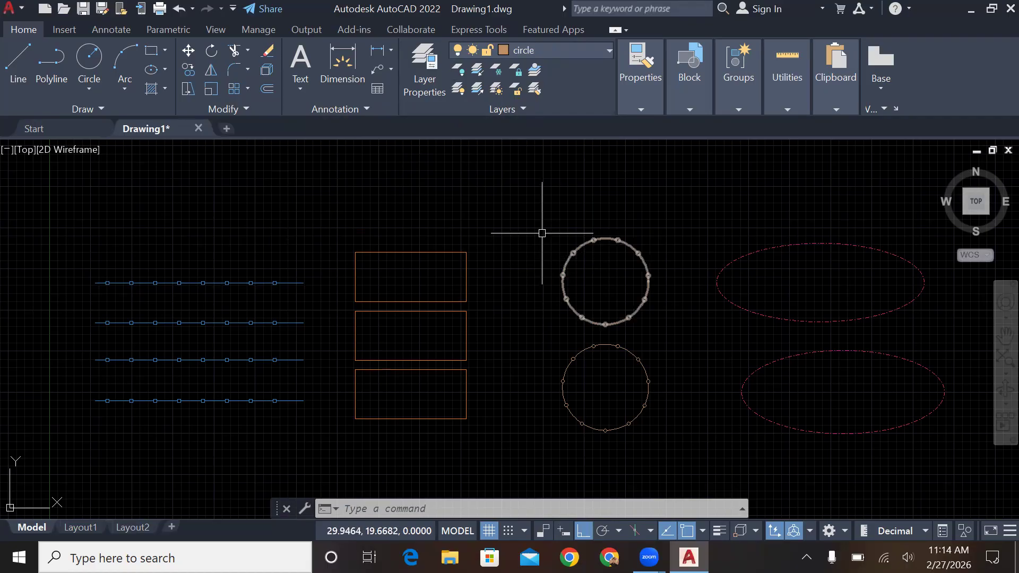
Turn off the Line and rectangle layers by picking one object on each, and turn all layers back on.
left_click(460, 72)
left_click(270, 285)
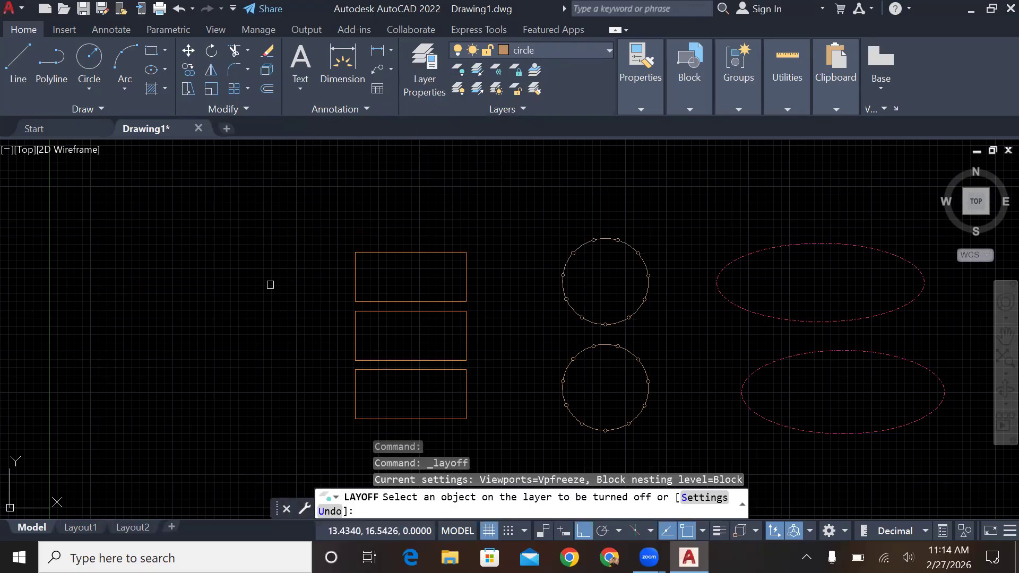
left_click(363, 252)
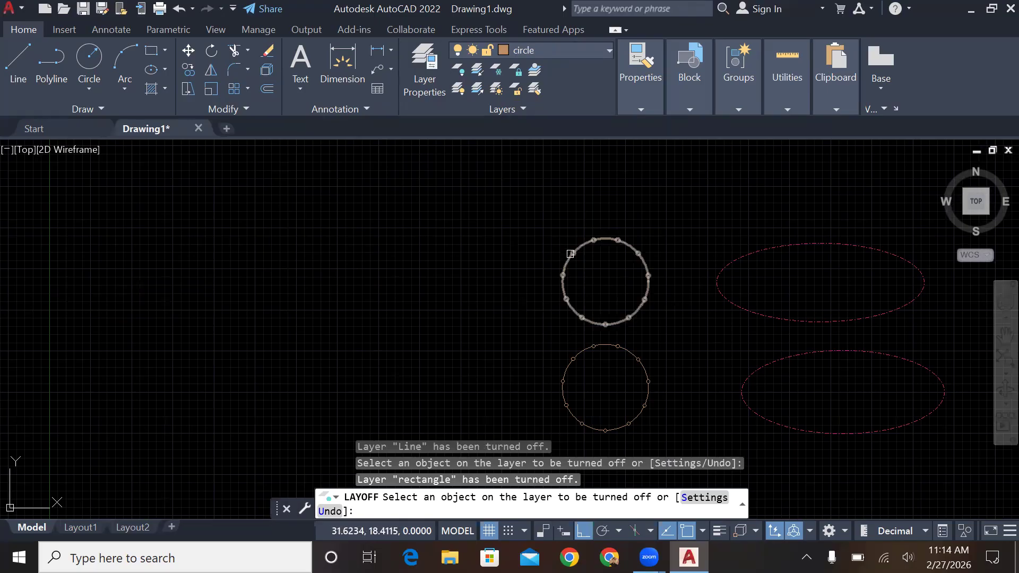
left_click(572, 251)
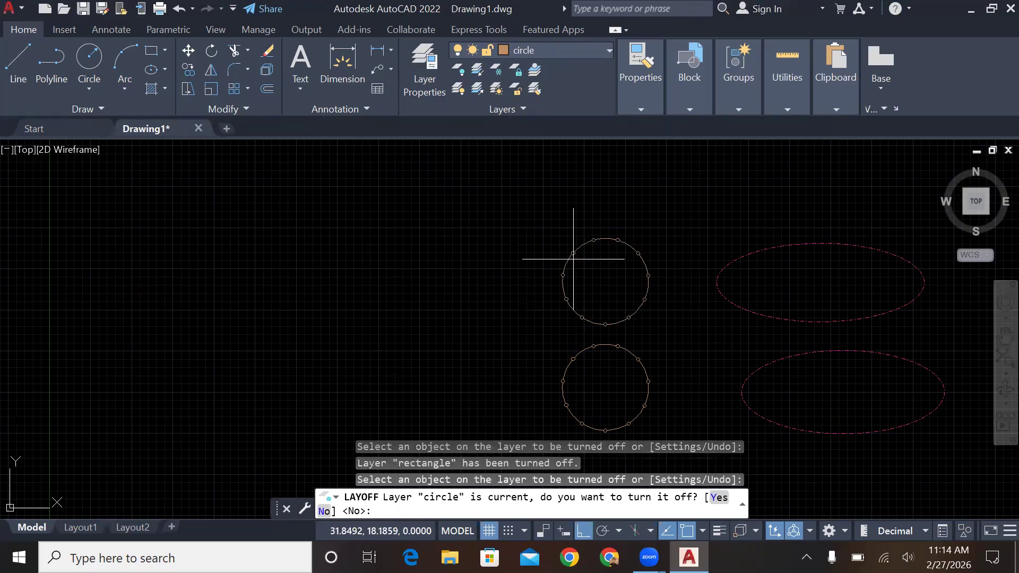
key("Escape")
key("Escape")
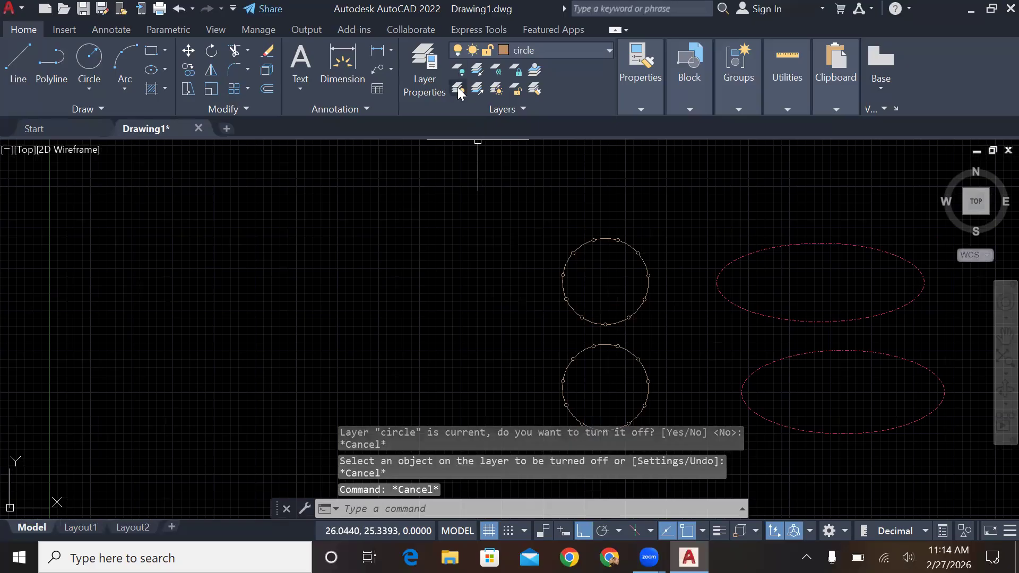
left_click(458, 90)
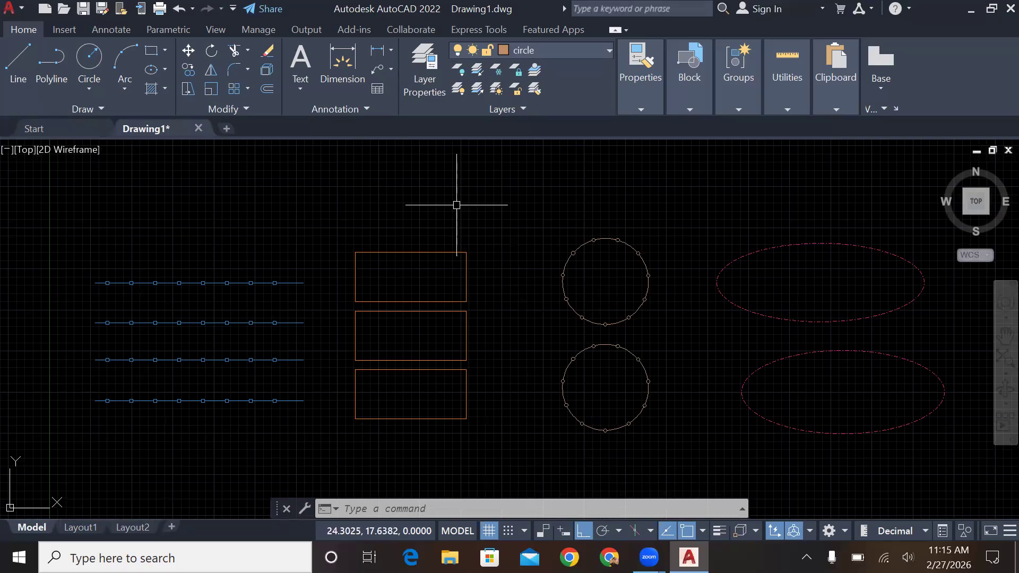
Isolate the rectangle layer by picking the uppermost rectangle.
left_click(478, 71)
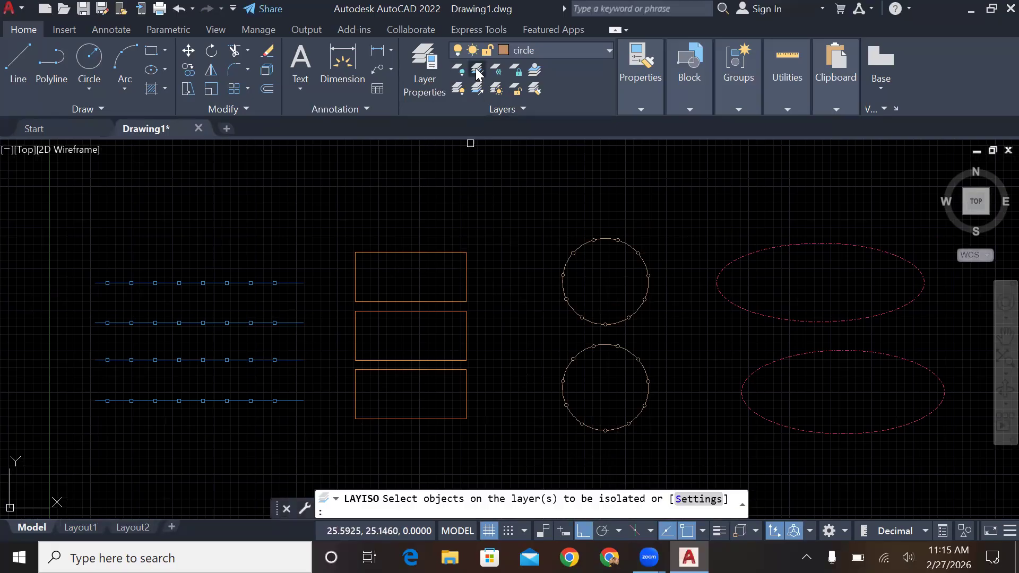
left_click(441, 250)
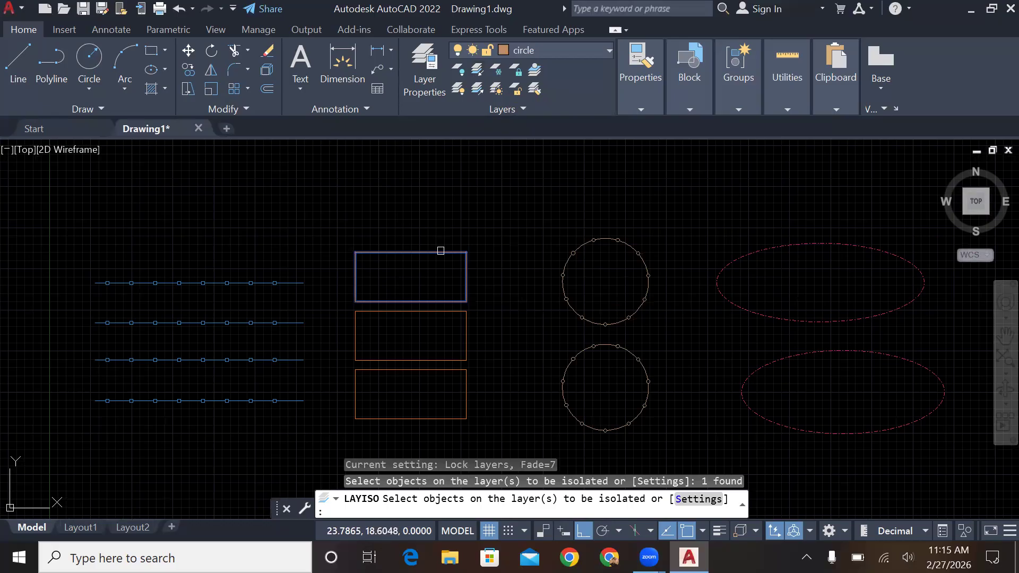
key("Return")
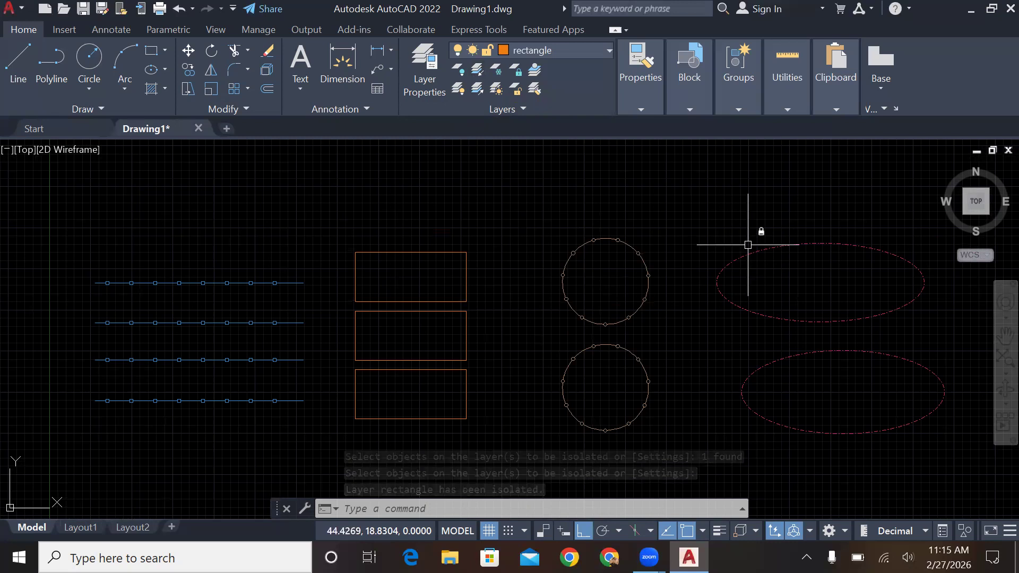
Select the uppermost line and the uppermost rectangle in turn to compare locked and isolated objects, clearing the selection each time.
left_click(290, 284)
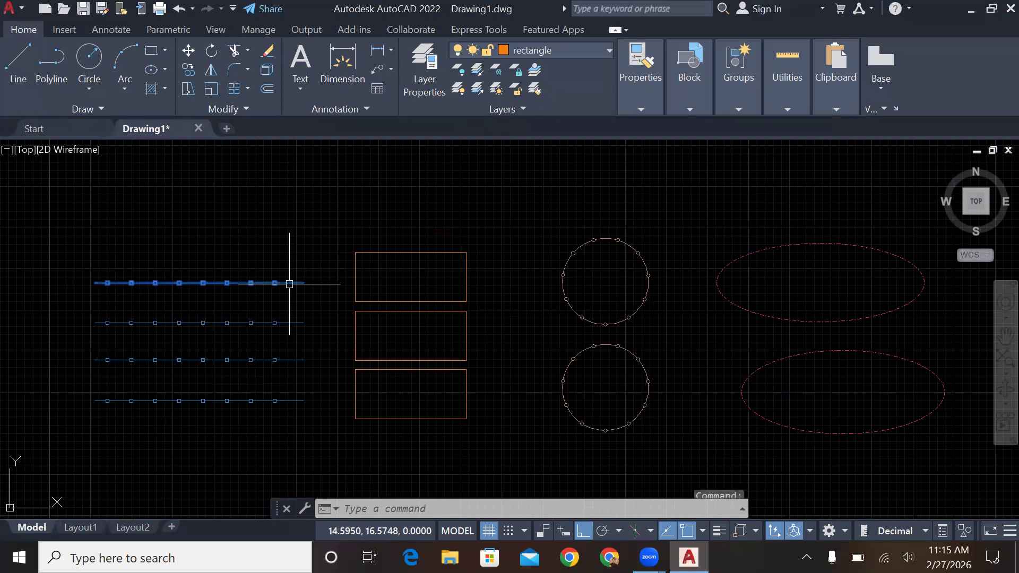
key("Escape")
left_click(409, 253)
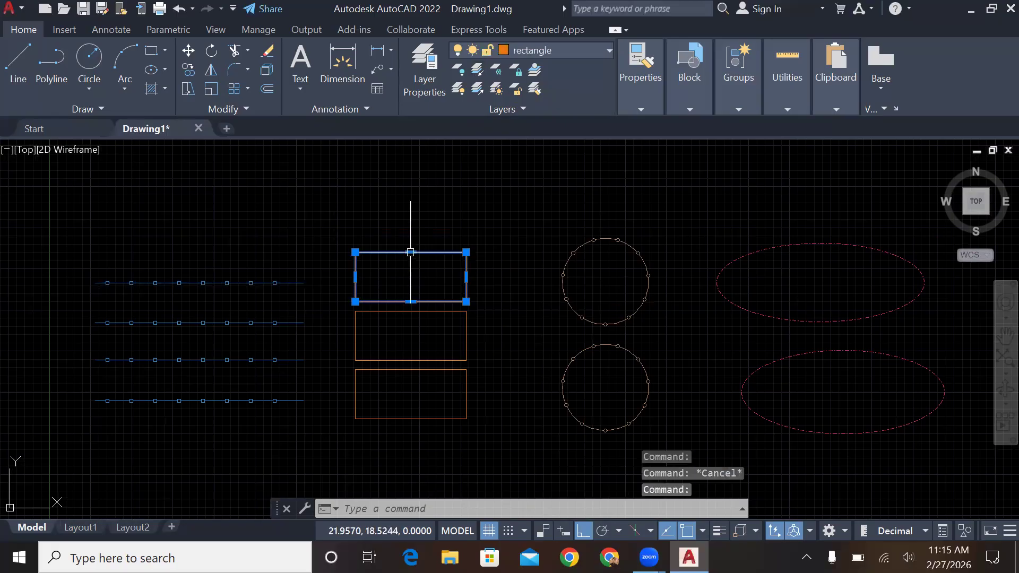
mouse_move(412, 254)
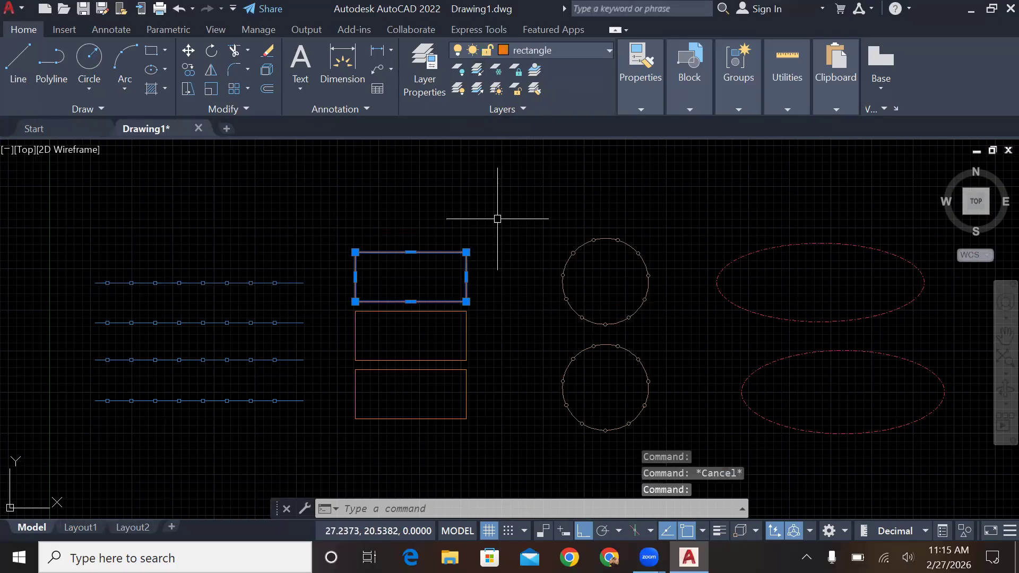
key("Escape")
key("Escape")
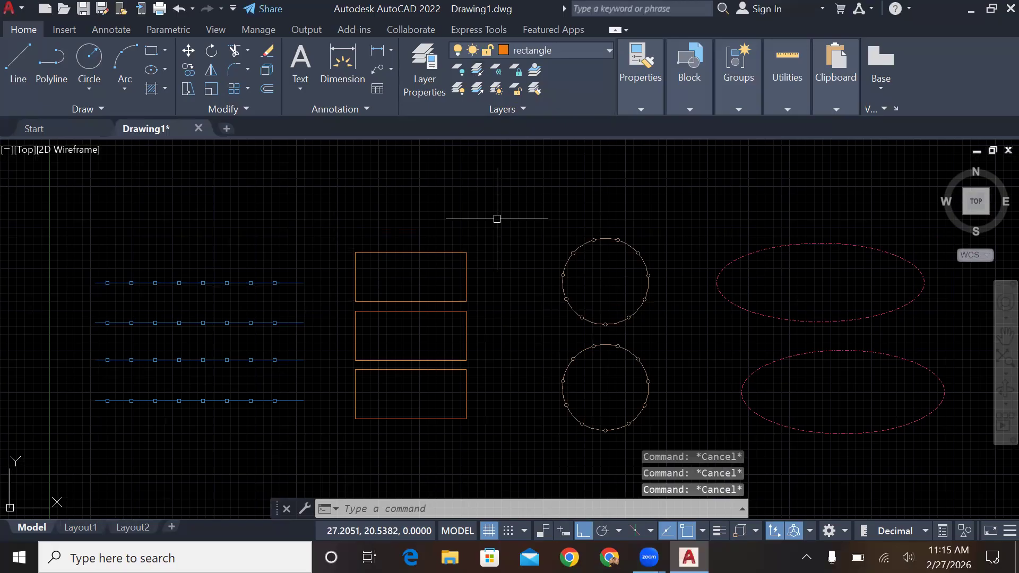
Try moving the uppermost rectangle on the isolated layer, and cancel before placing it.
type("m")
key("Return")
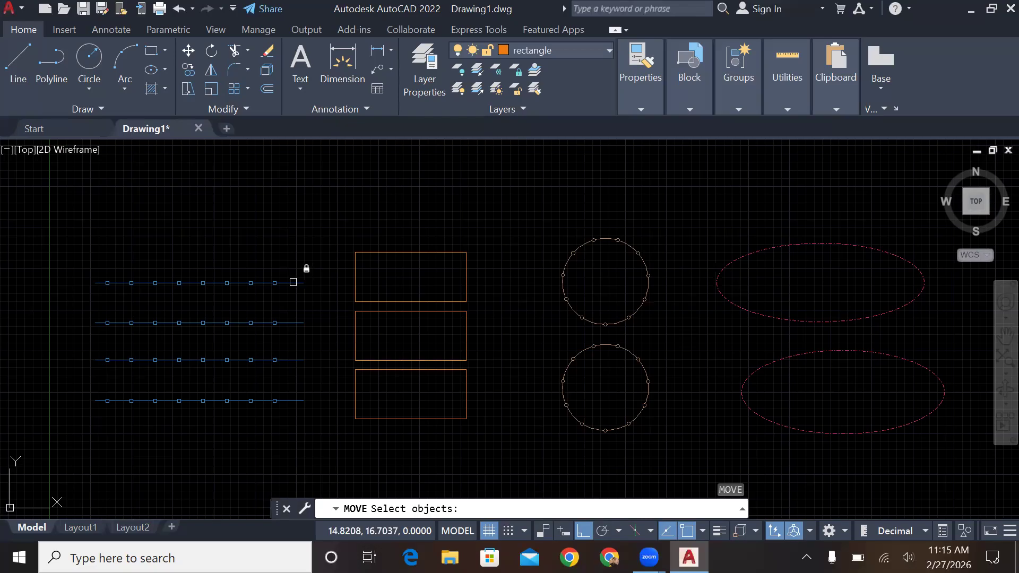
left_click(407, 253)
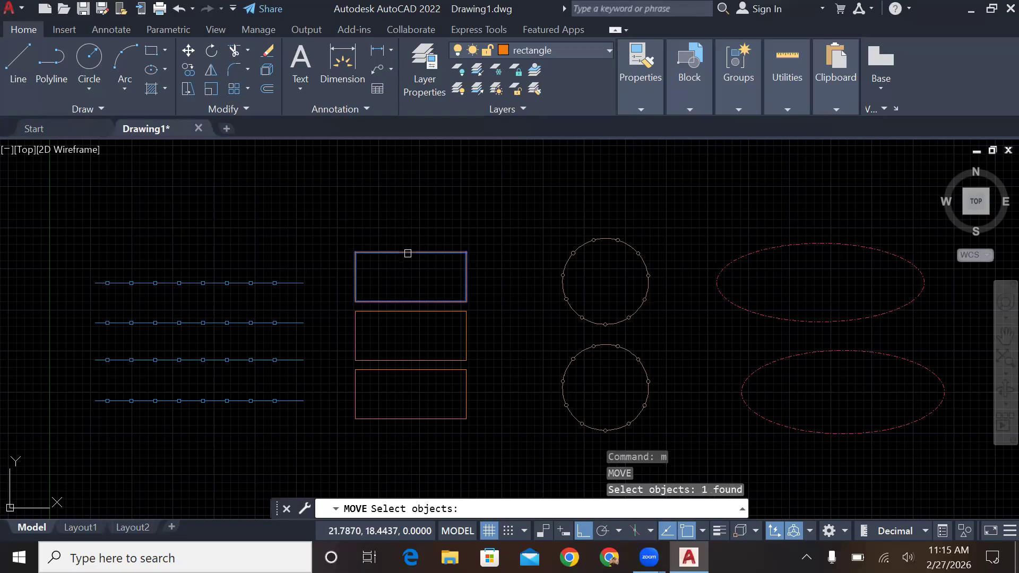
key("Return")
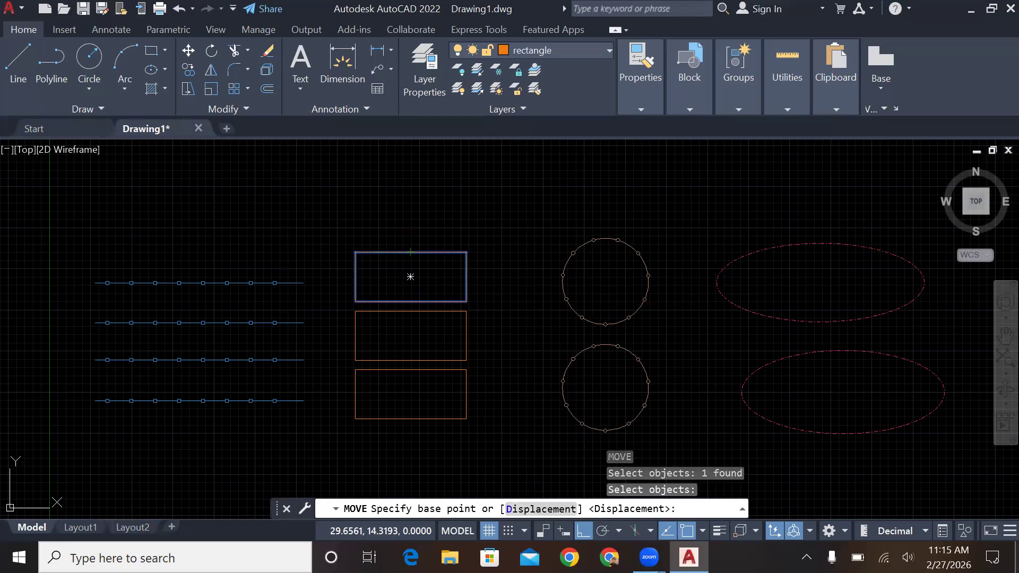
left_click(537, 321)
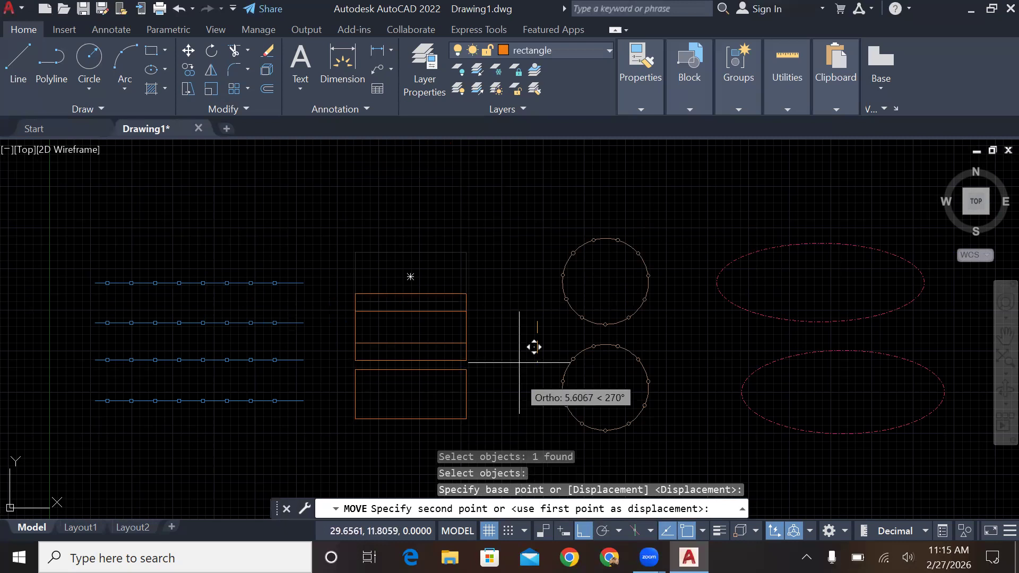
key("Escape")
key("Escape")
key("Escape")
key("Escape")
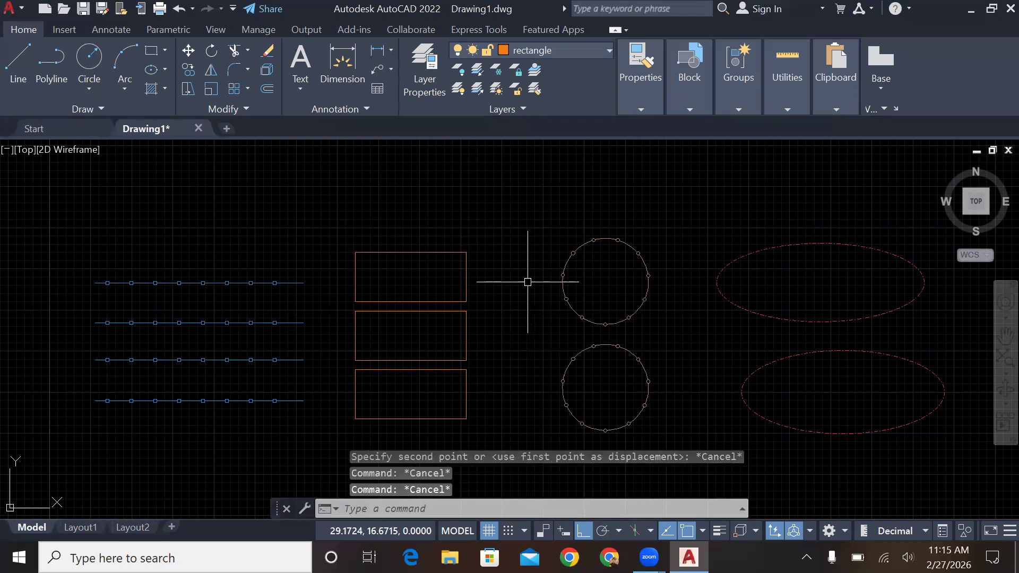
Unisolate the layers, erase the uppermost line as a test, and undo the erasure.
left_click(478, 88)
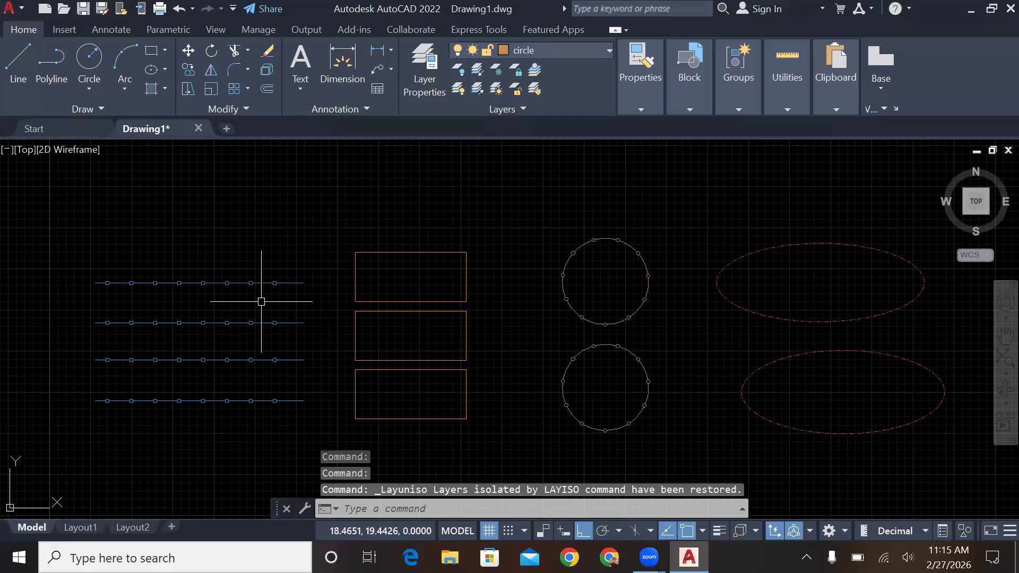
left_click(251, 284)
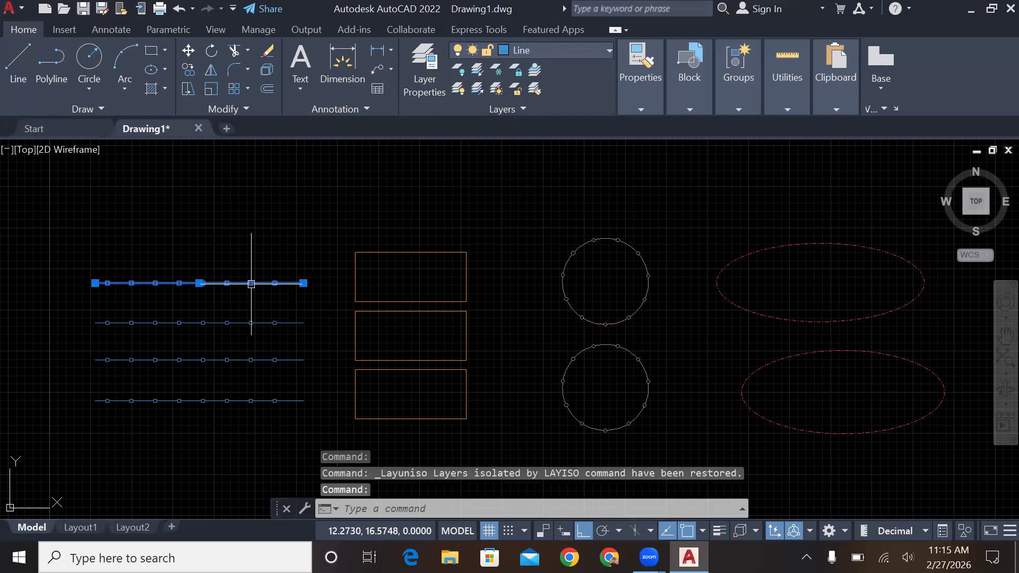
key("Delete")
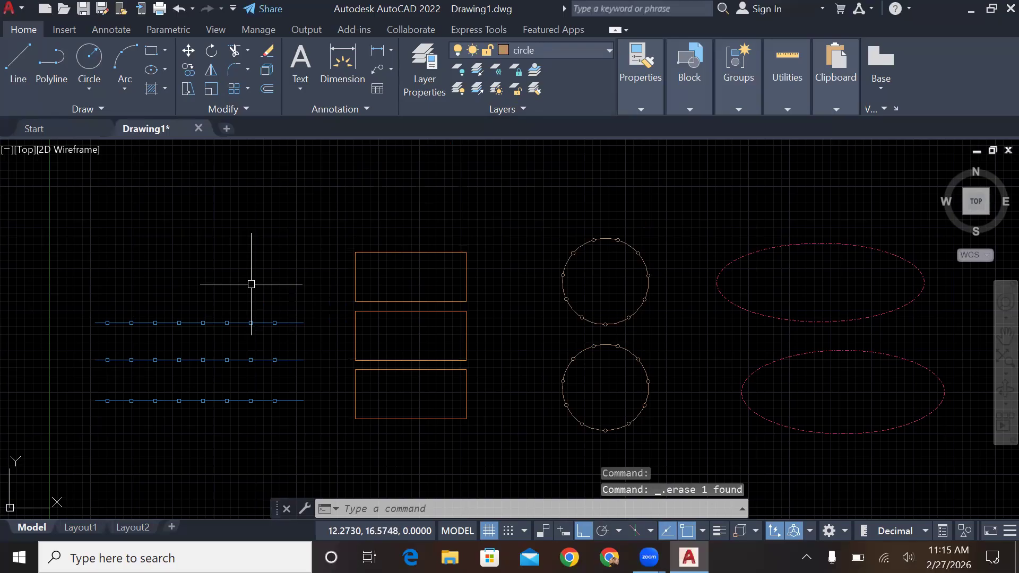
key("ctrl+z")
Try moving the uppermost line with the layers unisolated, and cancel before placing it.
type("m")
key("Return")
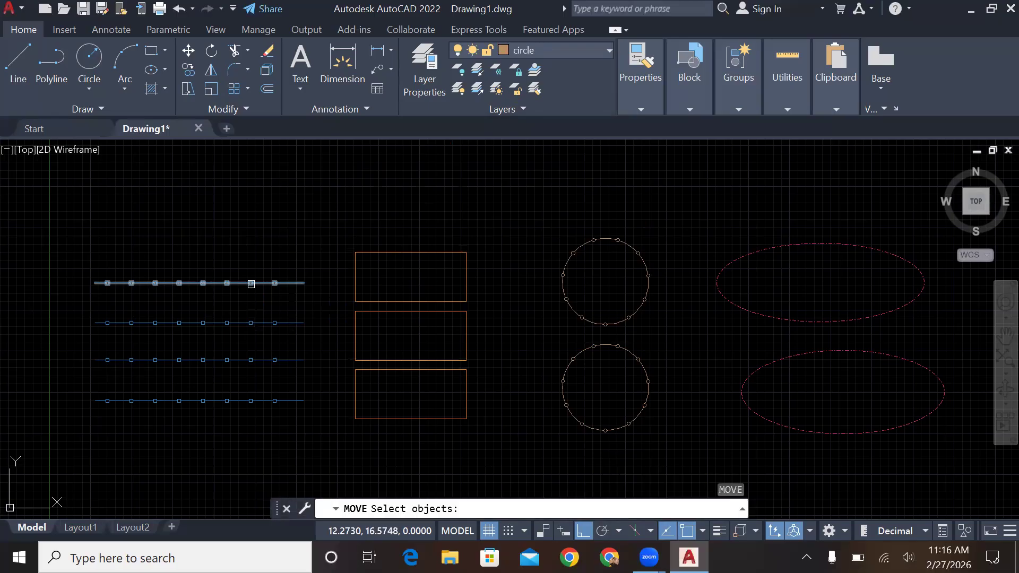
left_click(259, 283)
key("Return")
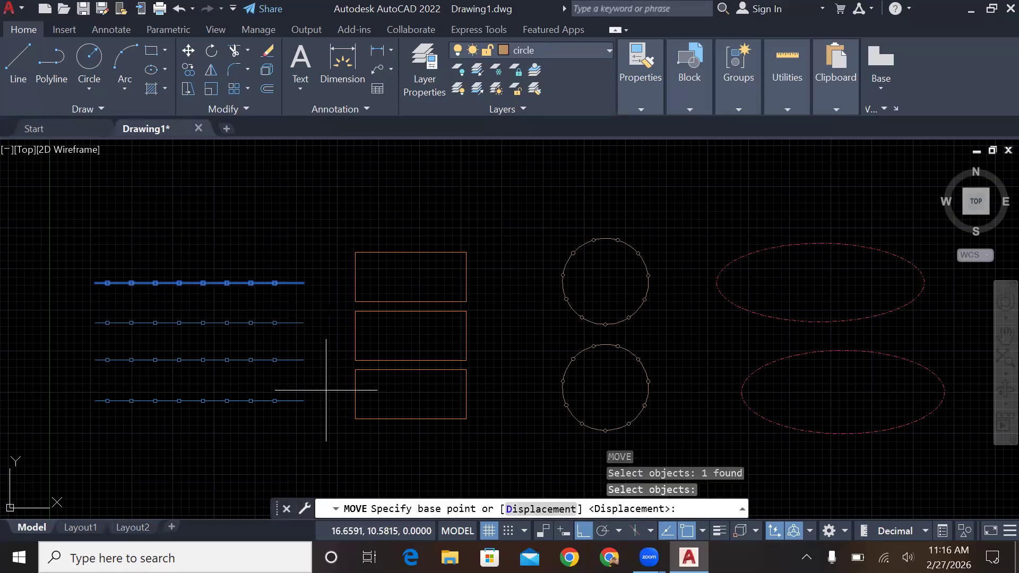
left_click(338, 428)
key("Escape")
key("Escape")
key("Escape")
key("Escape")
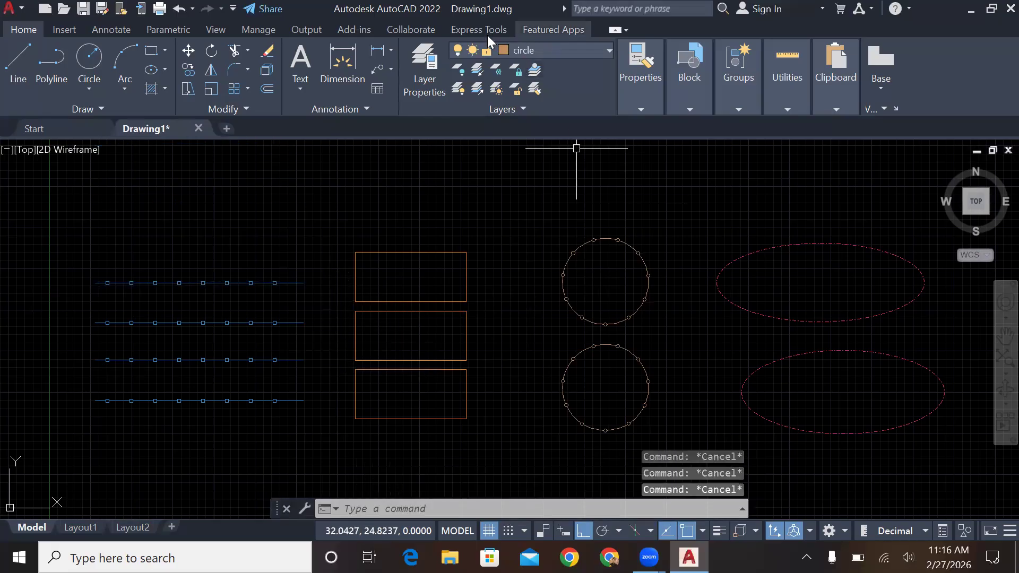
Try to freeze the current circle layer by picking the upper circle, and end the command.
left_click(496, 69)
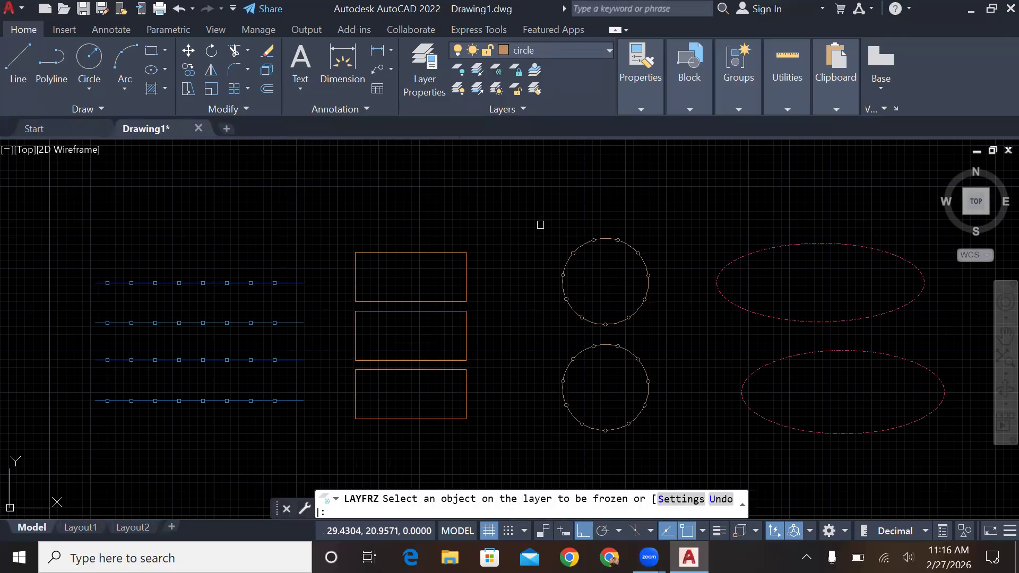
left_click(589, 243)
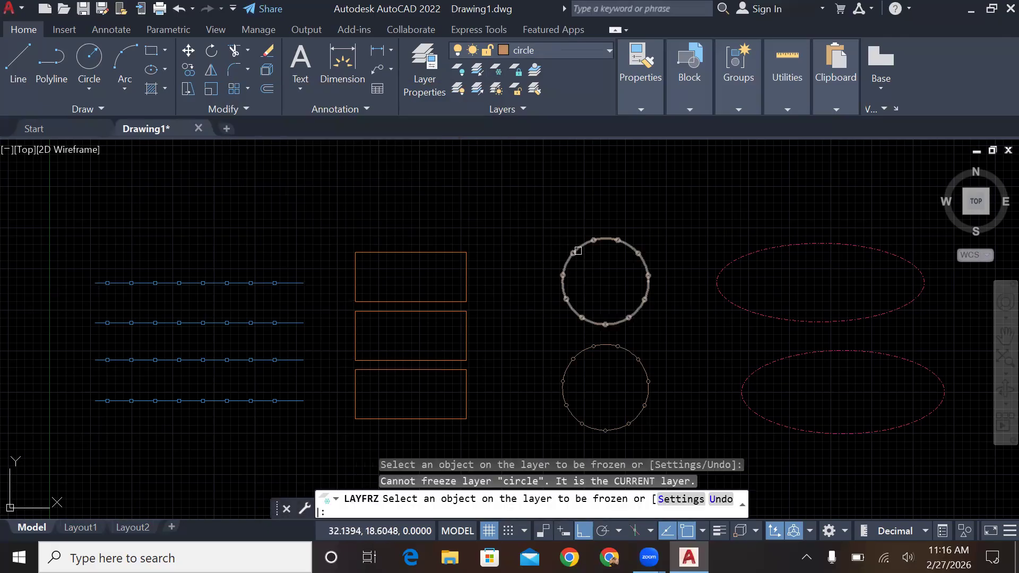
key("Return")
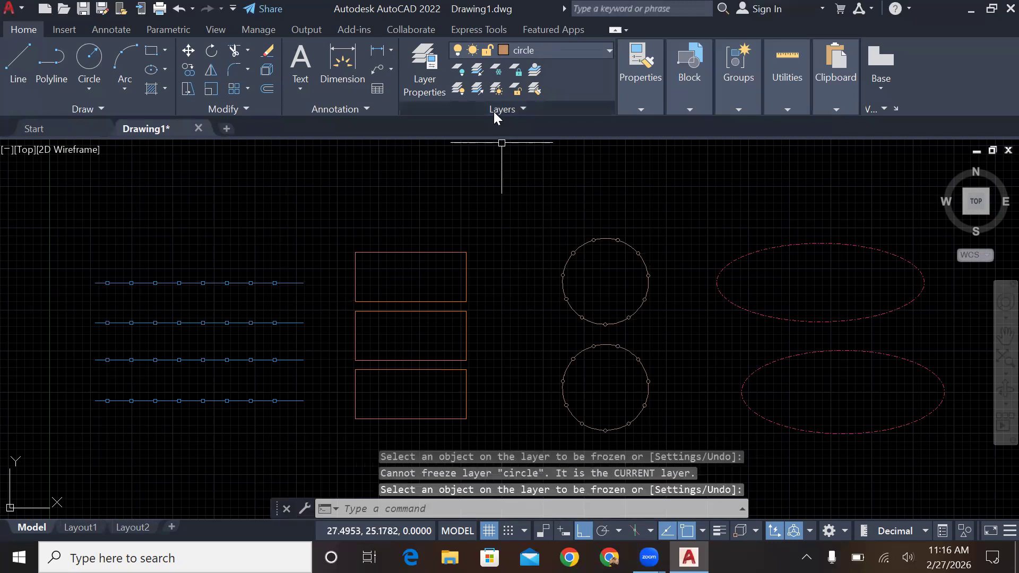
Freeze the rectangle layer by picking the uppermost rectangle.
left_click(499, 72)
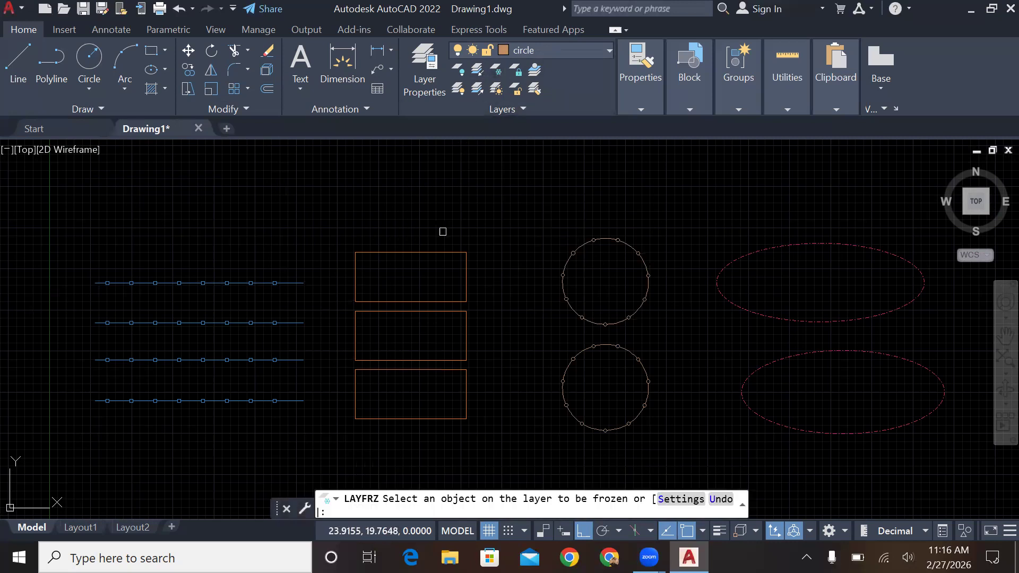
left_click(439, 253)
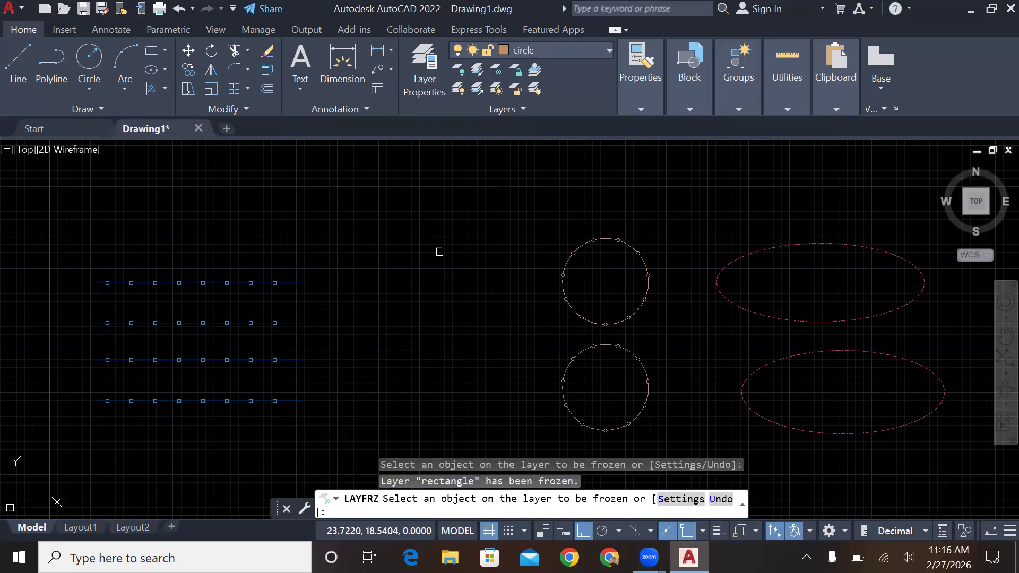
key("Return")
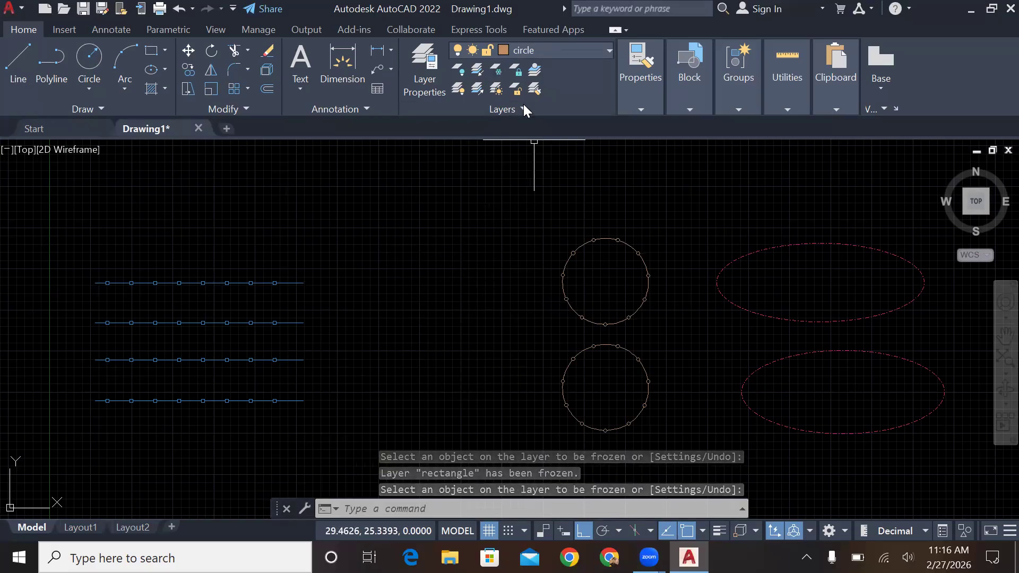
Thaw all frozen layers and lock the elipse layer by picking the upper ellipse.
left_click(495, 92)
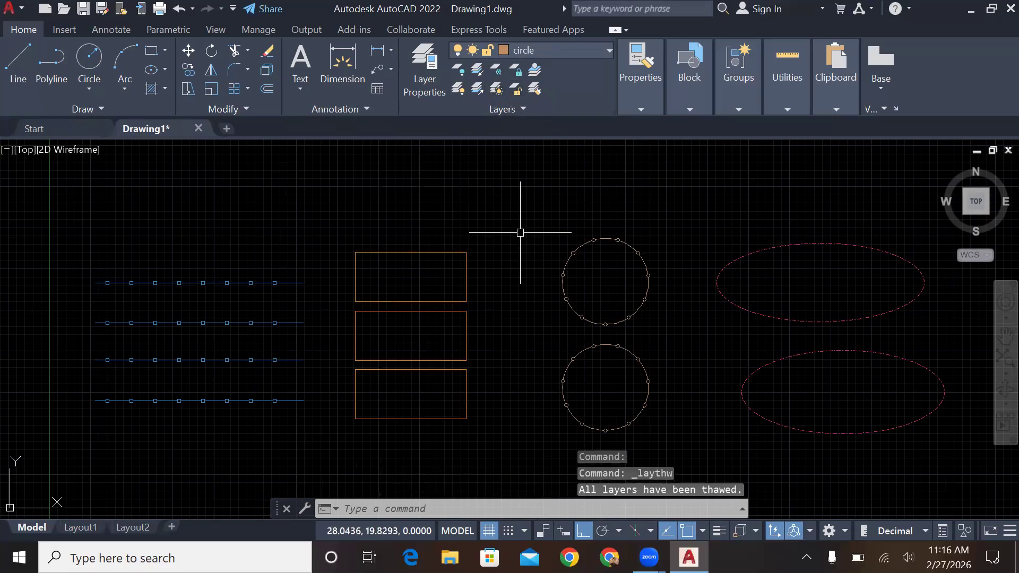
left_click(519, 74)
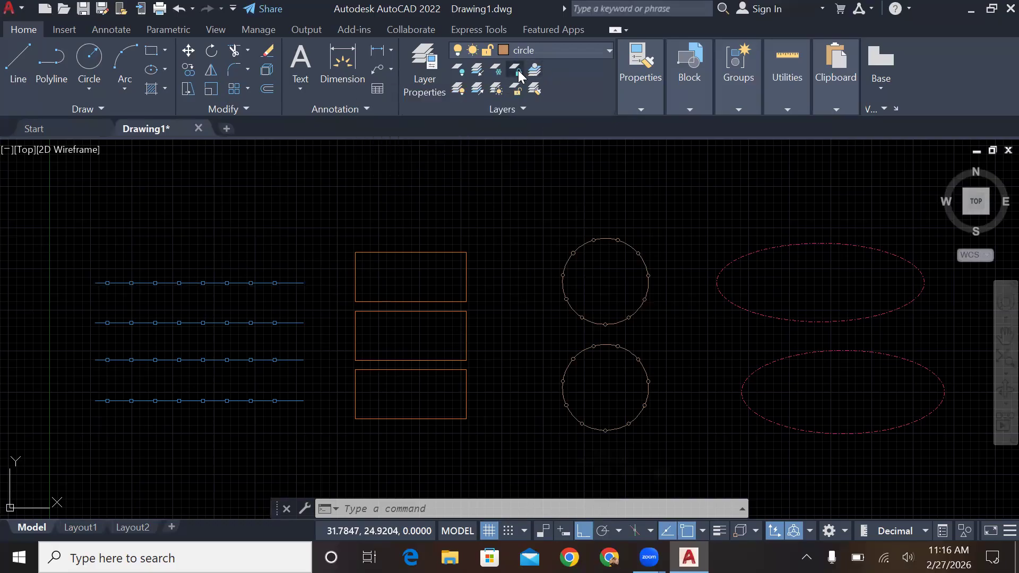
left_click(815, 240)
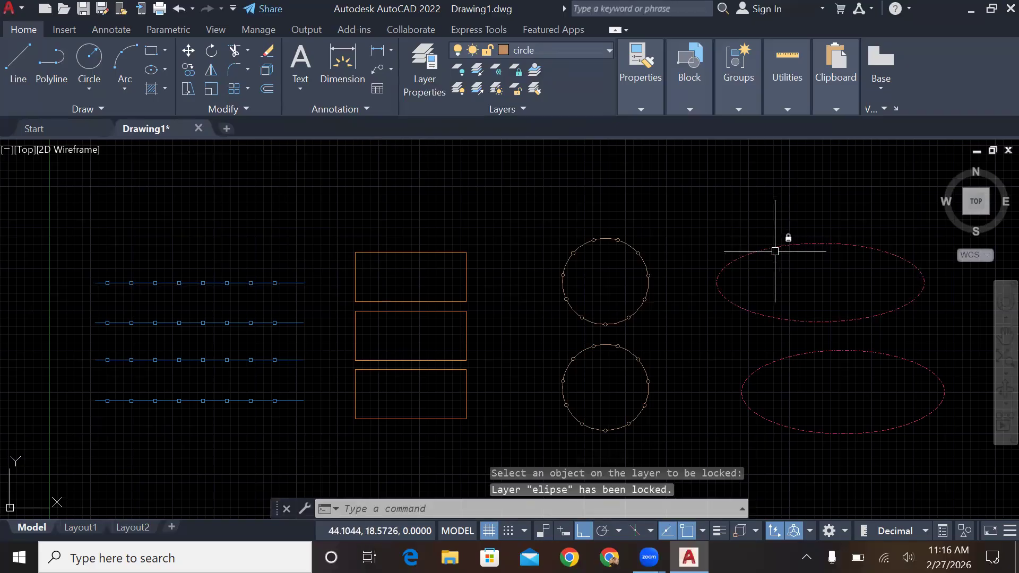
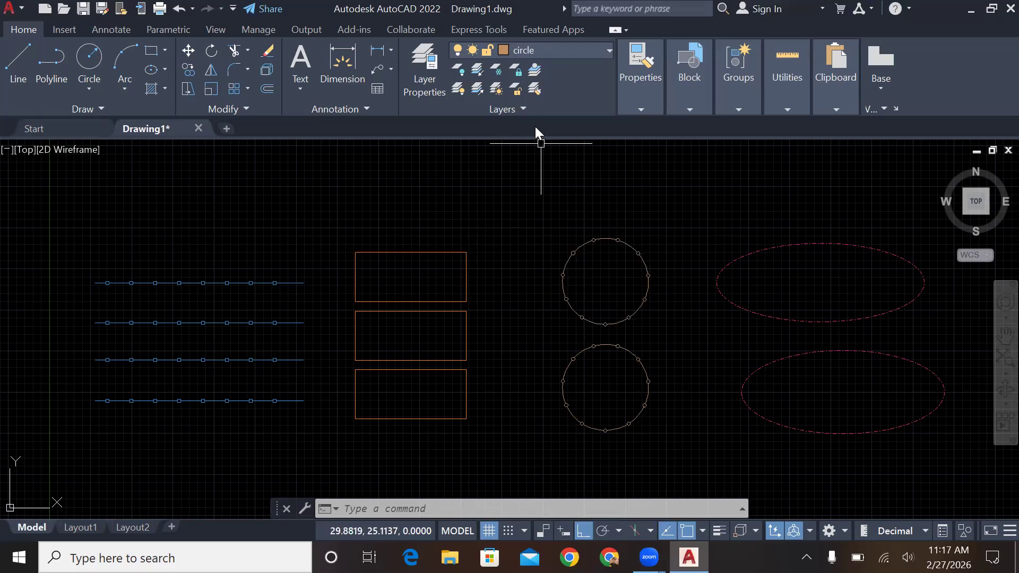
Unlock the elipse layer by picking the upper ellipse, and make the top rectangle's layer current.
left_click(517, 92)
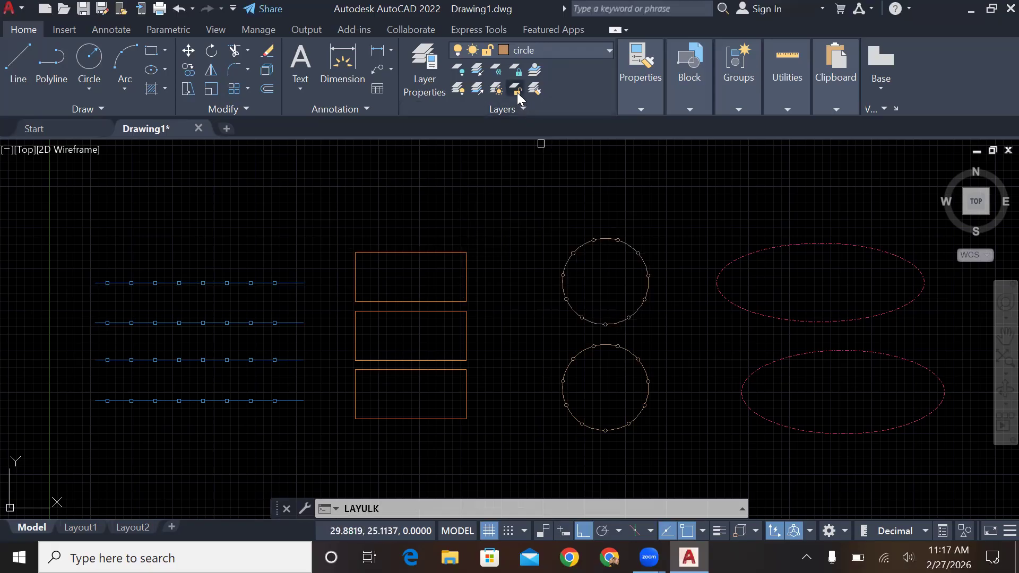
left_click(845, 242)
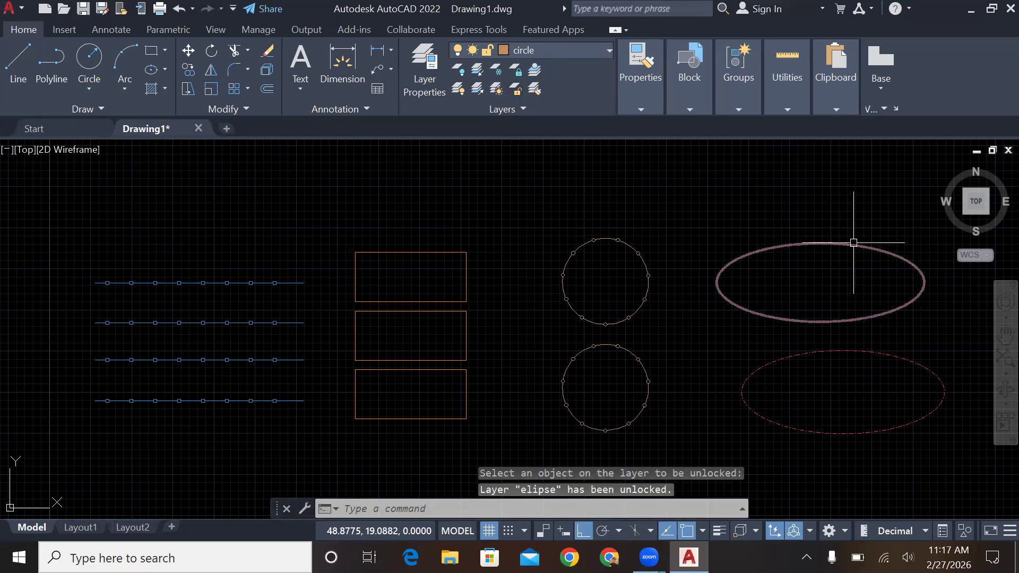
left_click(533, 74)
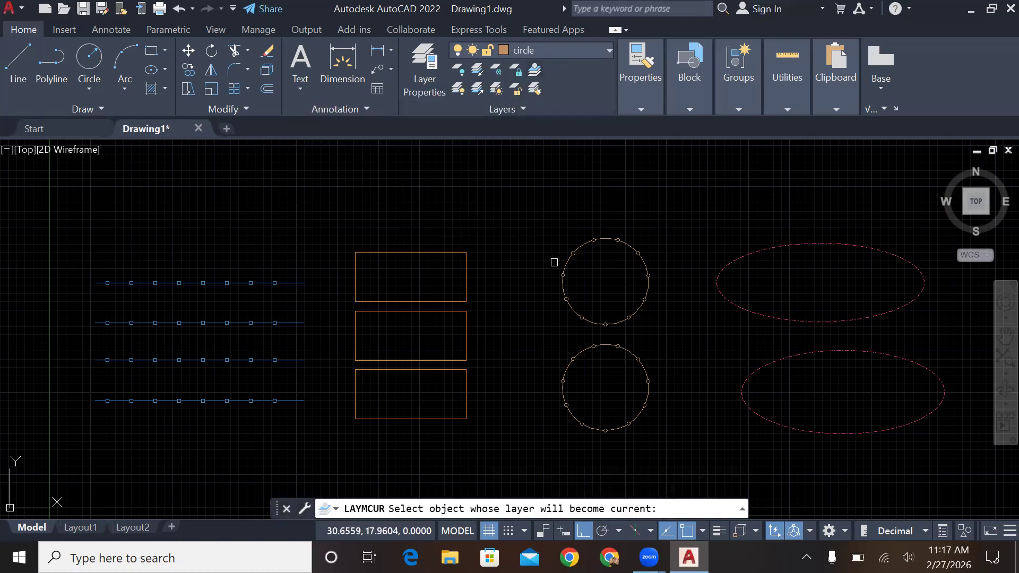
left_click(448, 252)
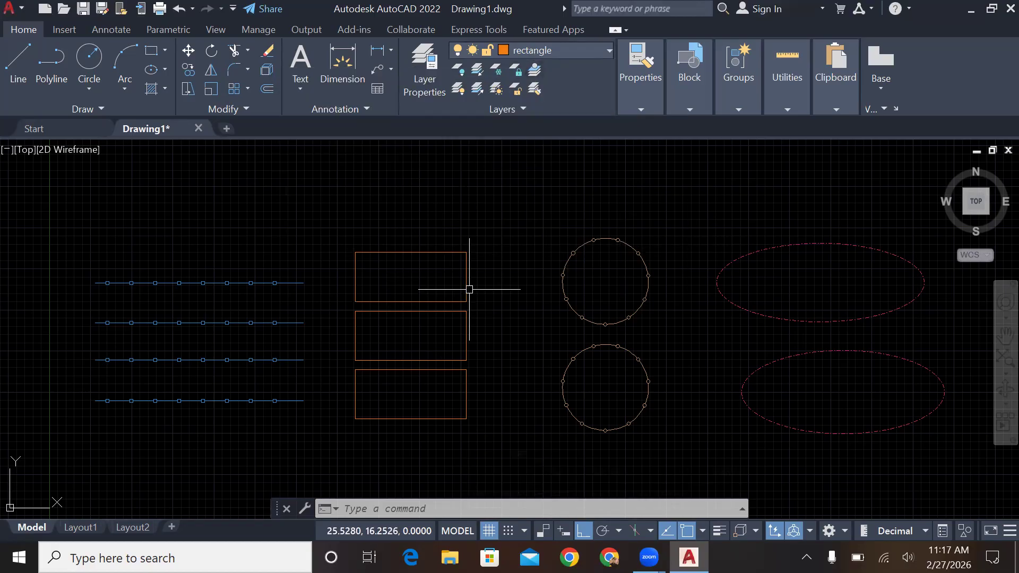
Draw a single horizontal line in the empty area above the rectangles and circles on the current layer.
scroll(566, 220, "down", 2)
scroll(557, 375, "up", 1)
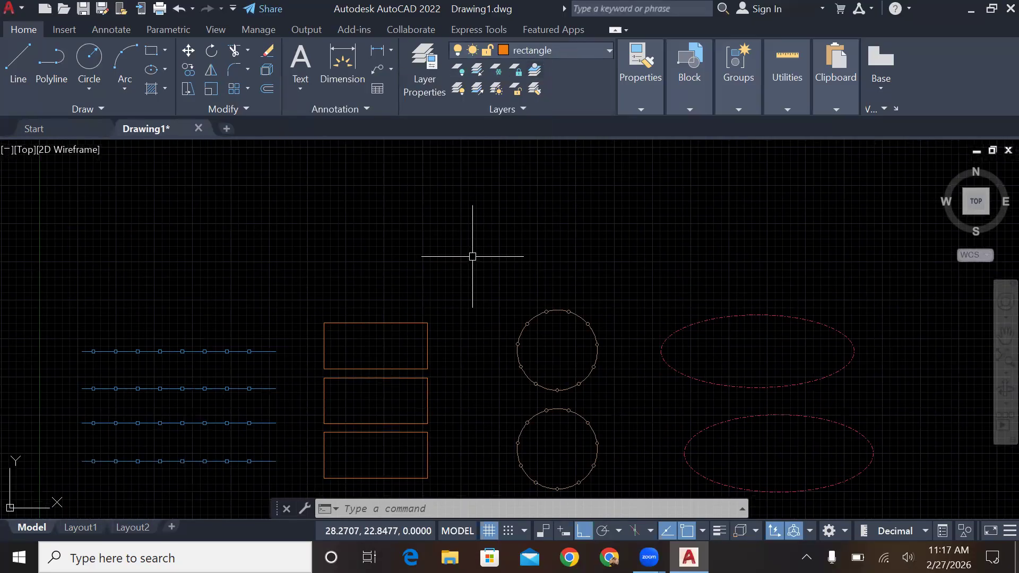
type("l")
key("Return")
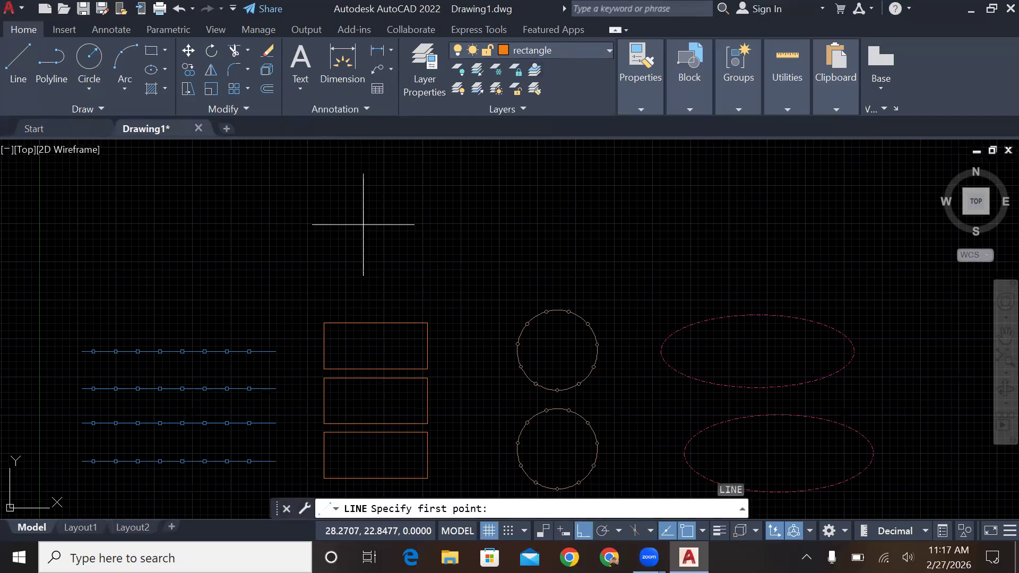
left_click(338, 211)
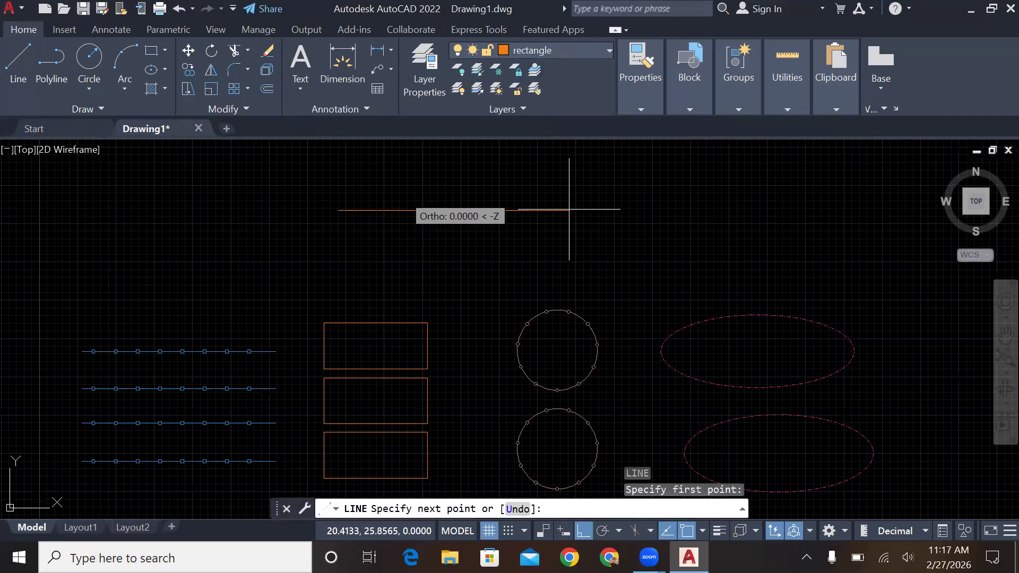
left_click(677, 210)
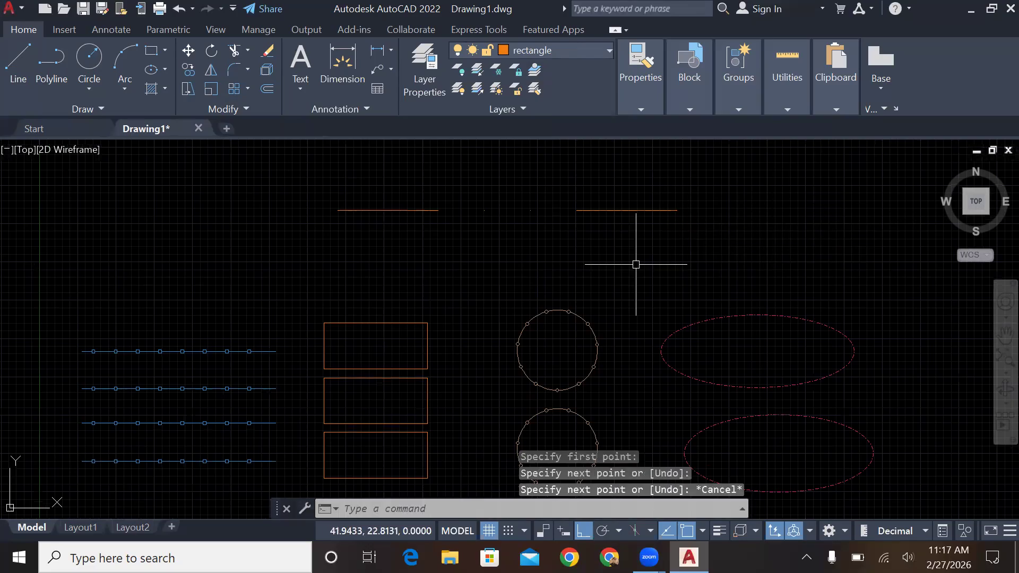
key("Escape")
key("Escape")
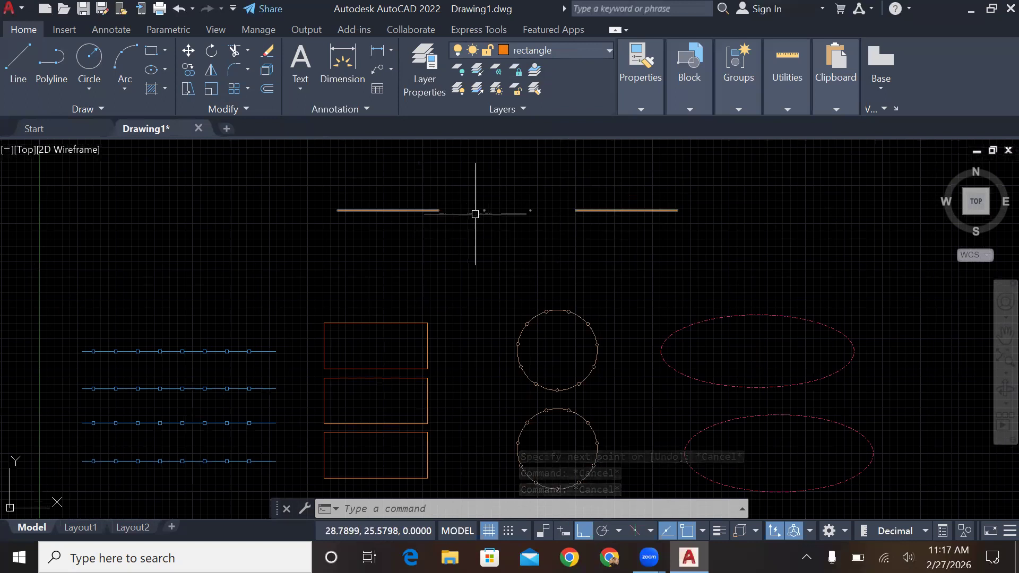
Move the horizontal line above the shapes to the Line layer and clear the selection.
left_click(425, 209)
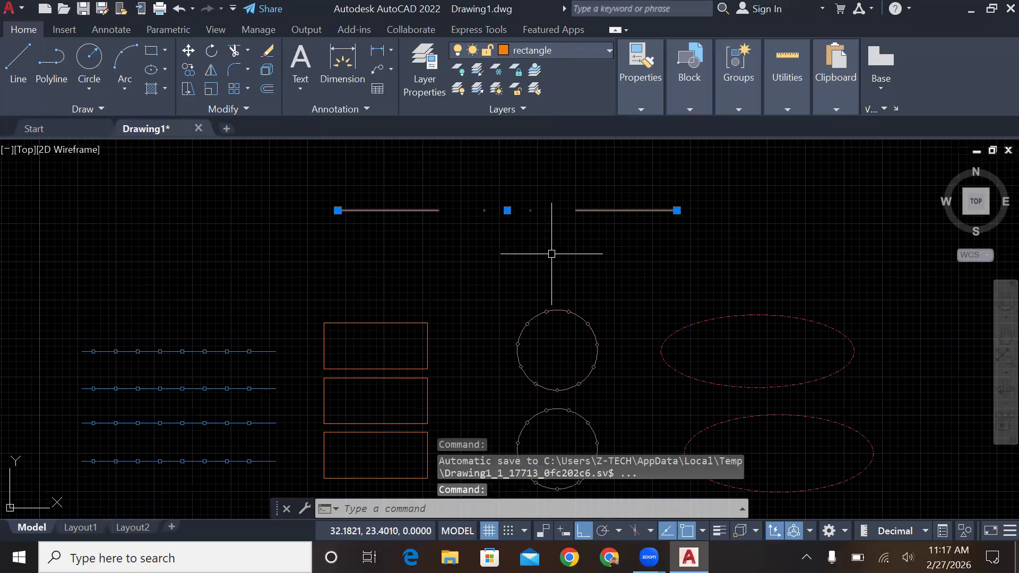
key("Escape")
key("Escape")
key("Escape")
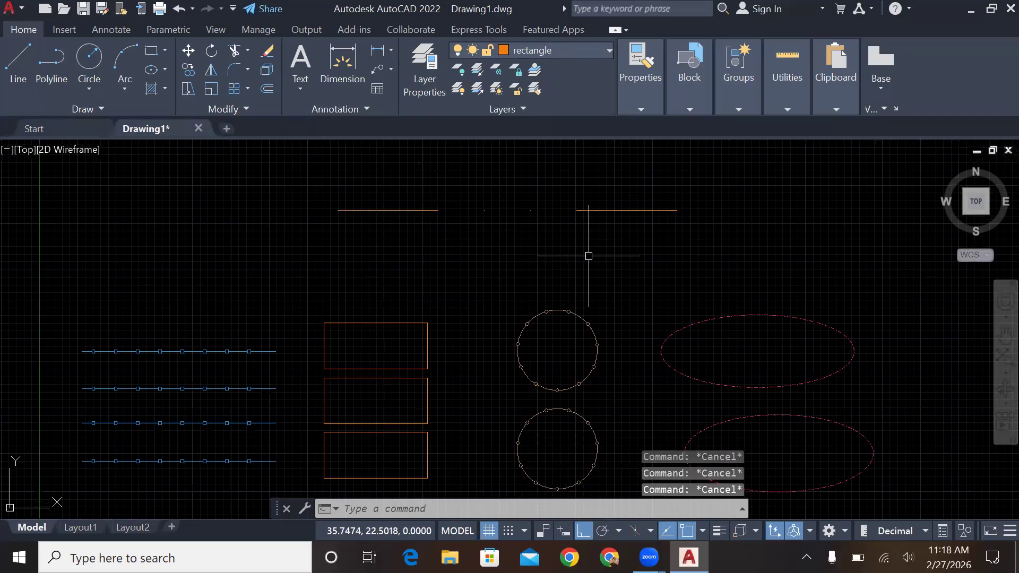
left_click(593, 211)
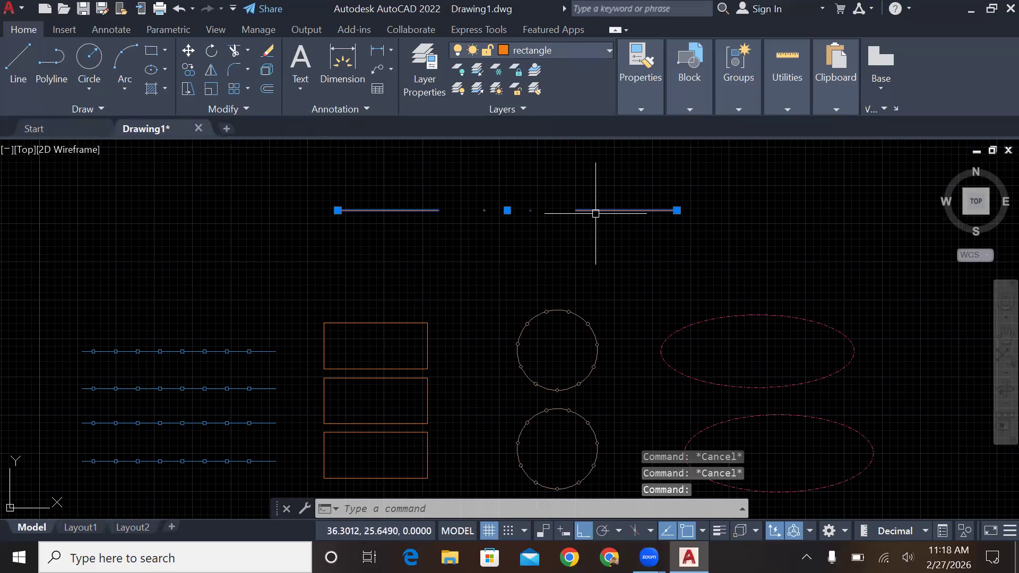
left_click(529, 50)
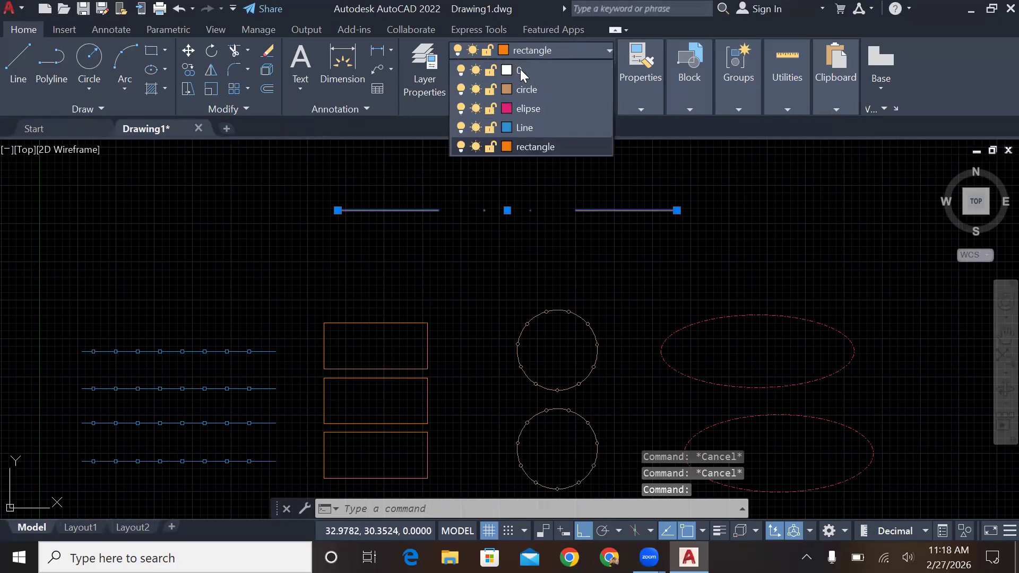
left_click(525, 128)
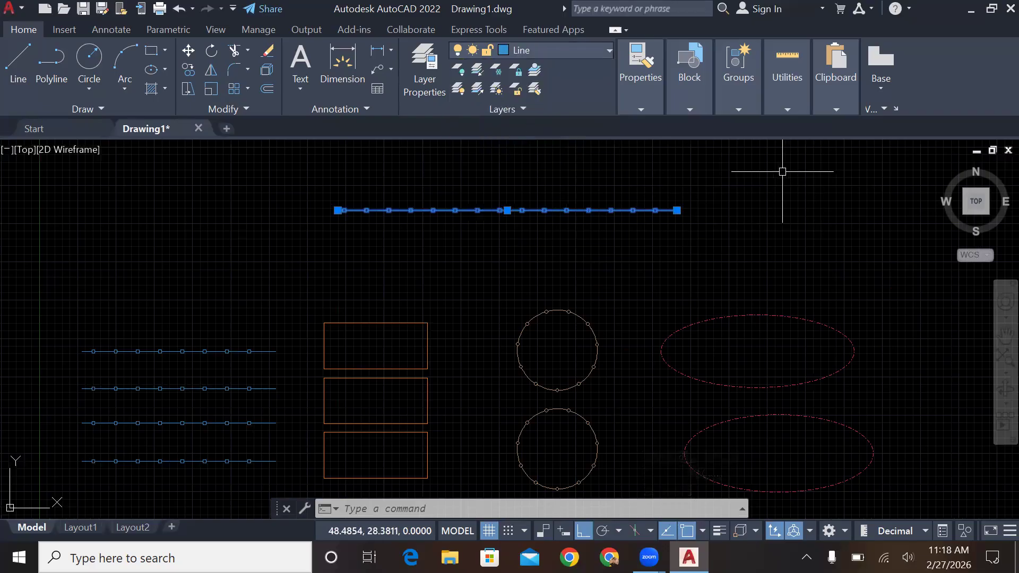
key("Escape")
key("Escape")
key("Escape")
Erase the horizontal line above the rectangles and circles.
left_click(641, 211)
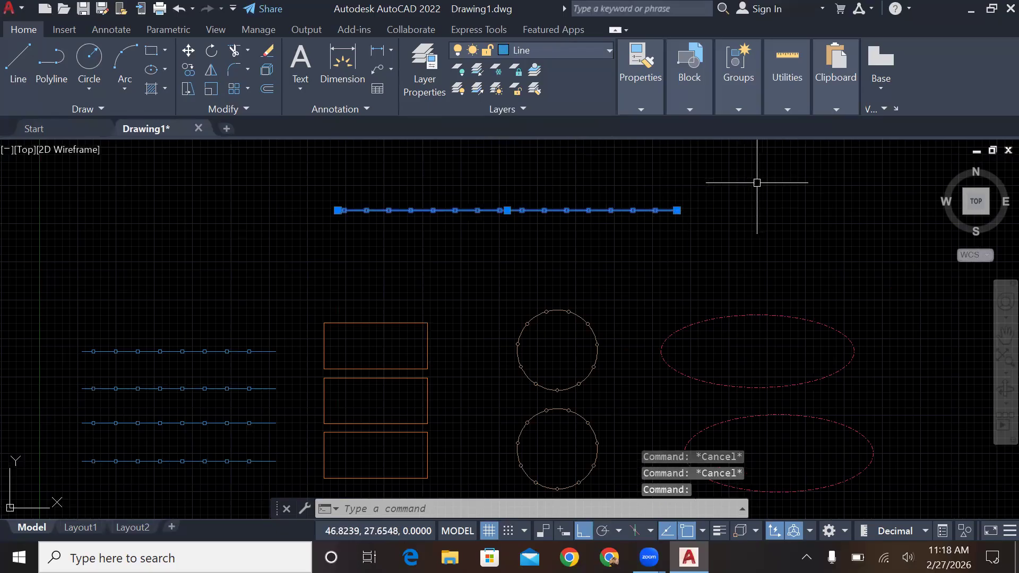
key("Delete")
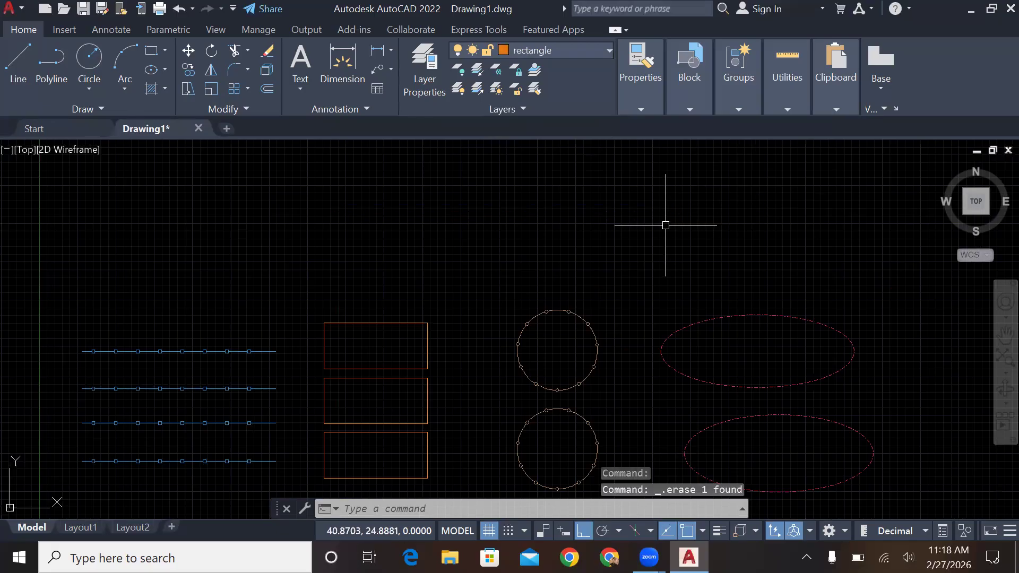
scroll(665, 226, "down", 2)
scroll(665, 225, "up", 1)
scroll(665, 223, "down", 1)
scroll(665, 223, "up", 2)
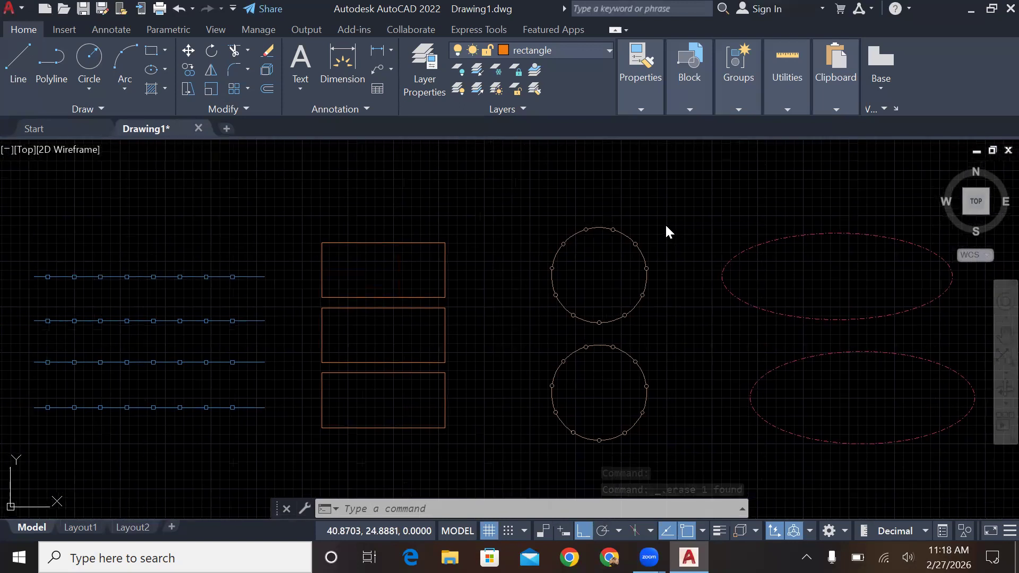
Save a new layer state named "line layer off state".
left_click(469, 105)
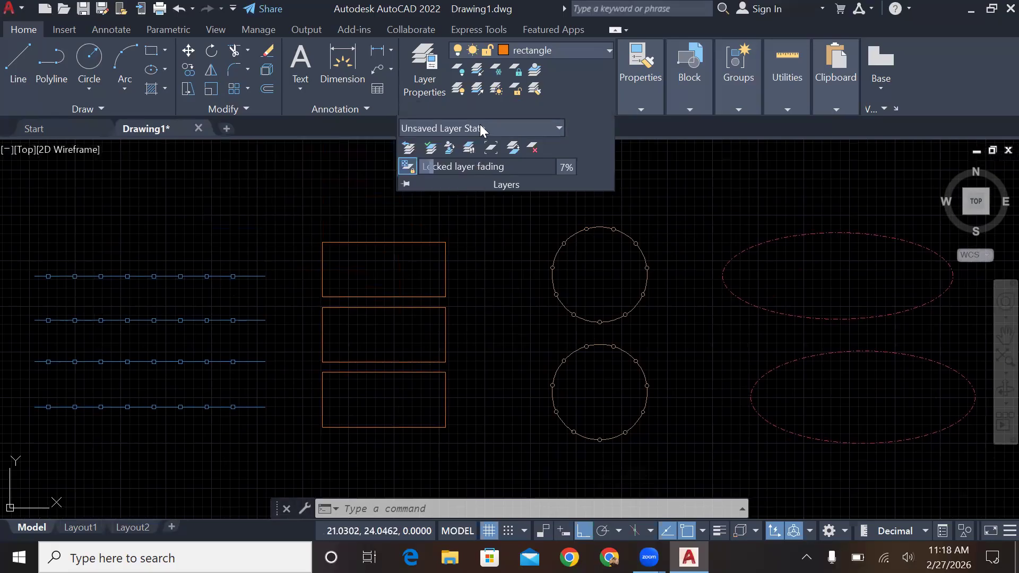
left_click(481, 129)
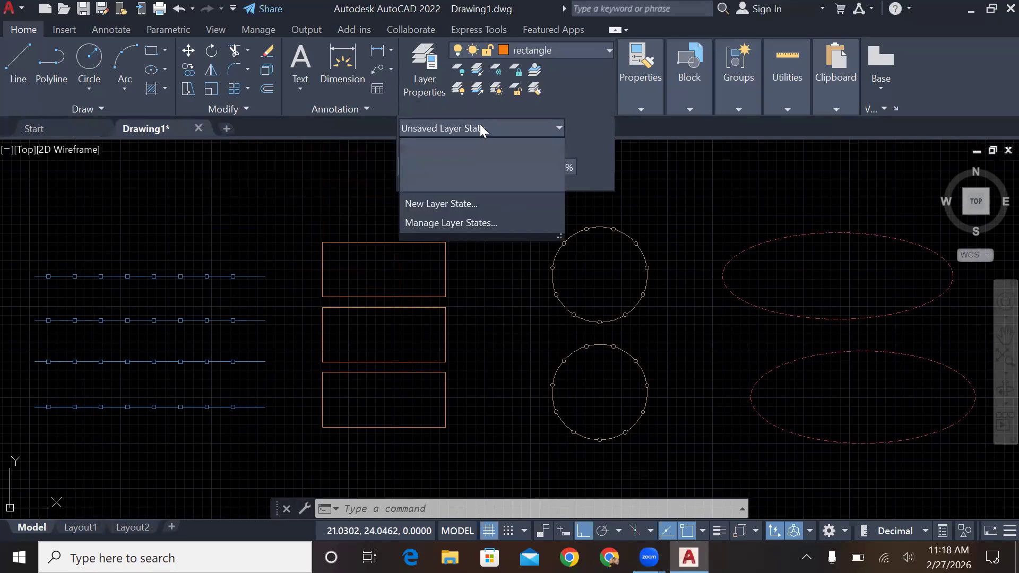
left_click(445, 202)
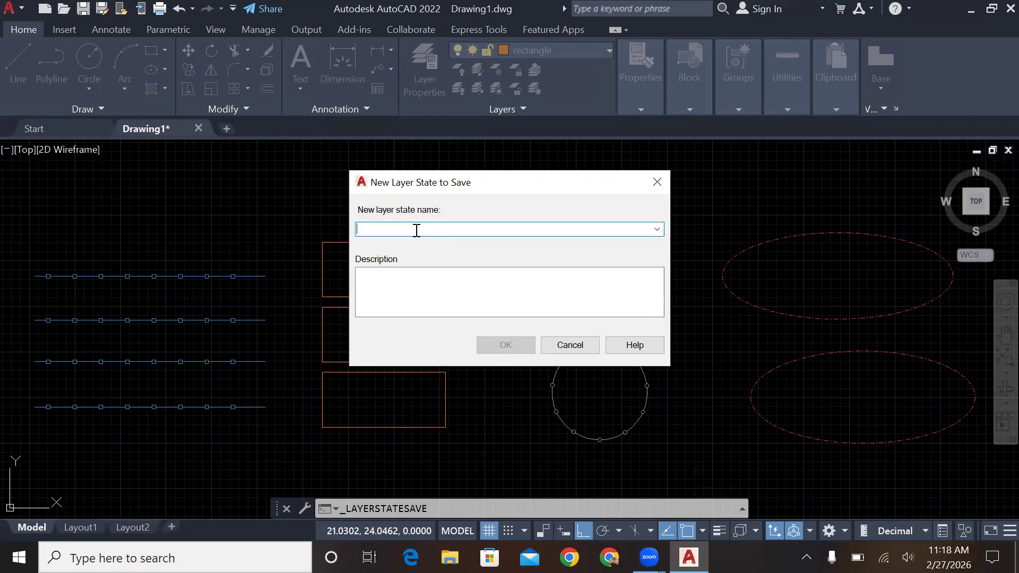
type("line layer off state")
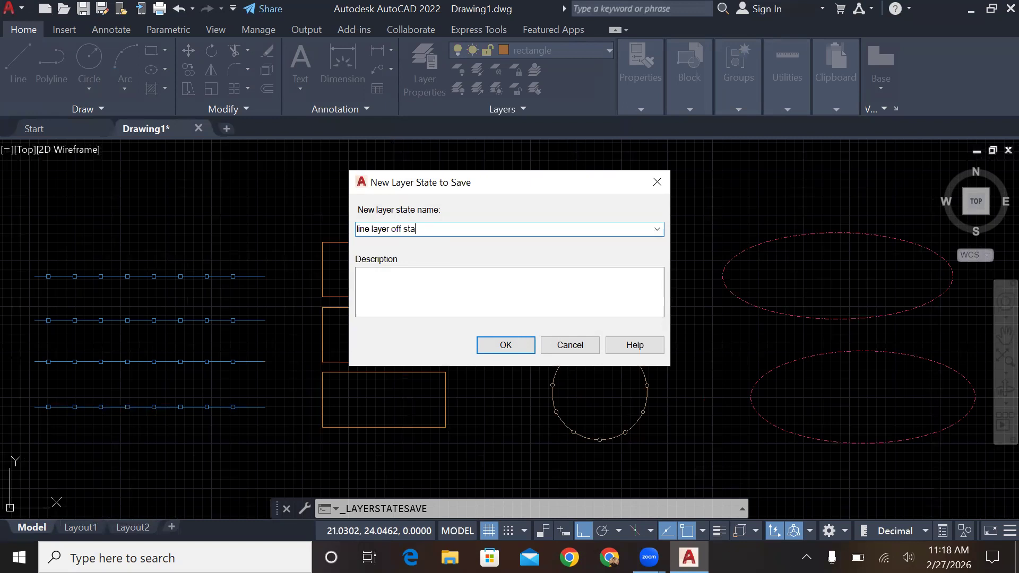
left_click(512, 346)
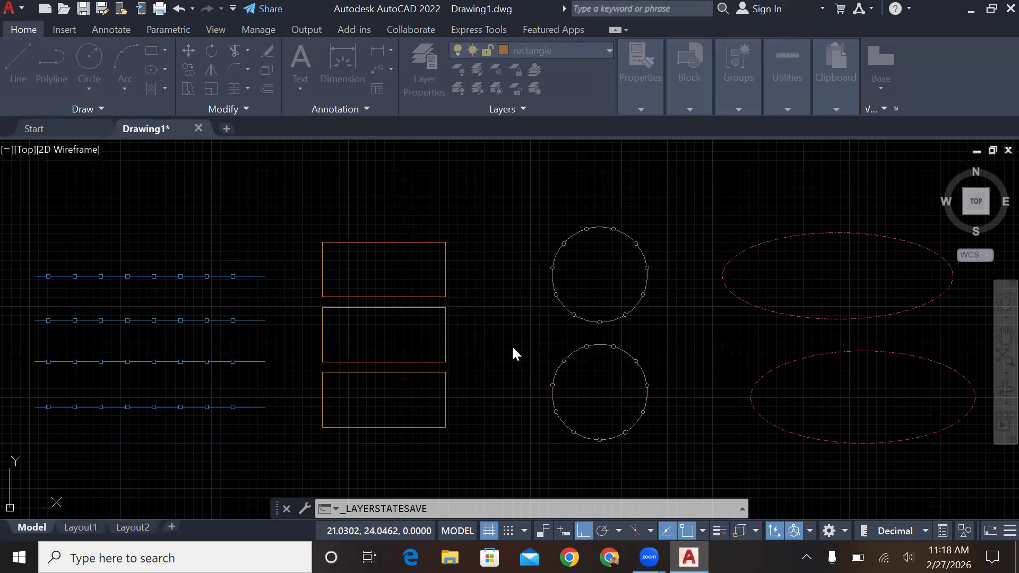
Save another new layer state named "rectangle layer off state".
left_click(520, 109)
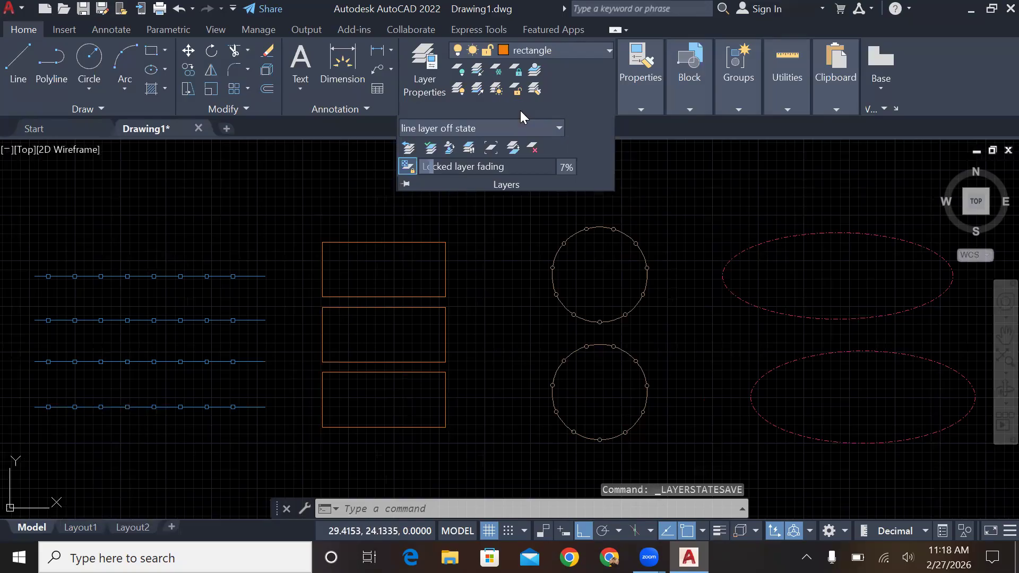
left_click(494, 128)
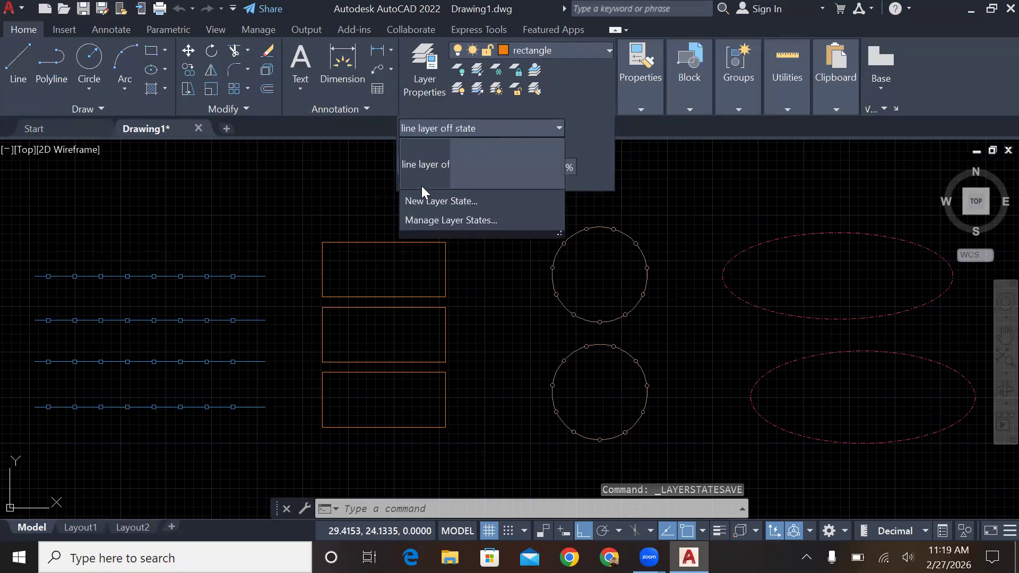
left_click(441, 201)
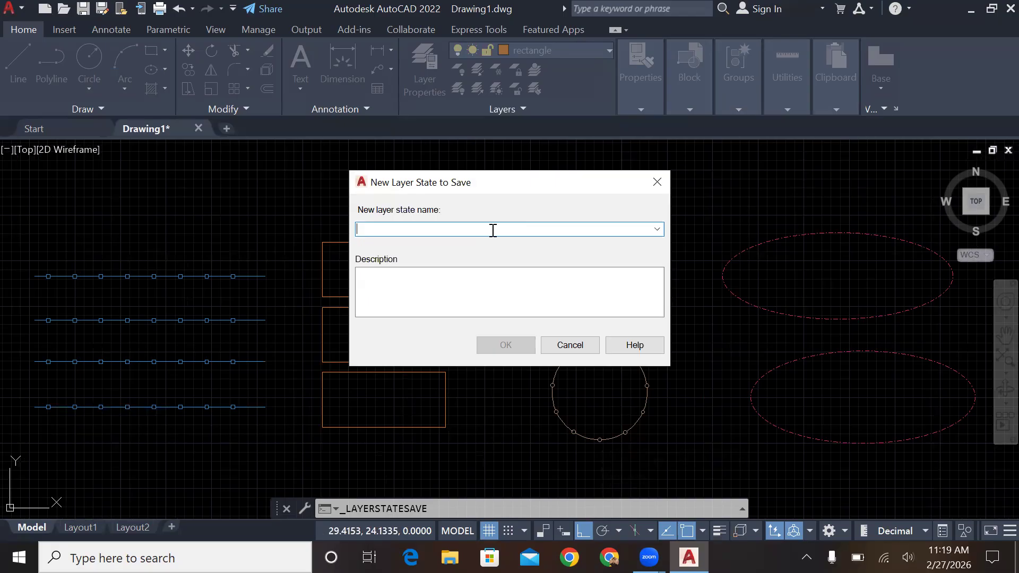
type("rectangle layer off state")
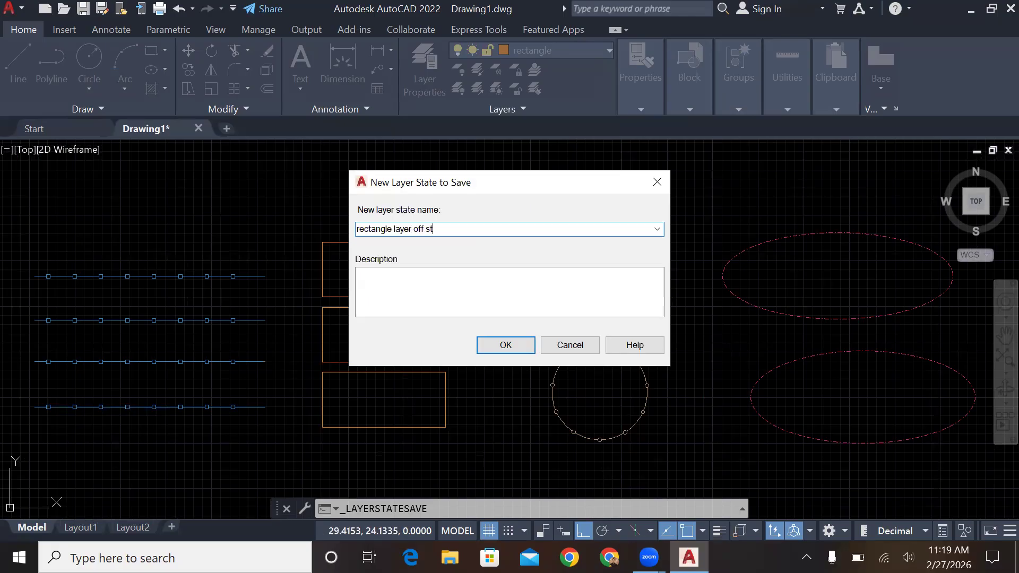
left_click(505, 345)
Save a third new layer state named "circle layer off state".
left_click(483, 107)
left_click(463, 129)
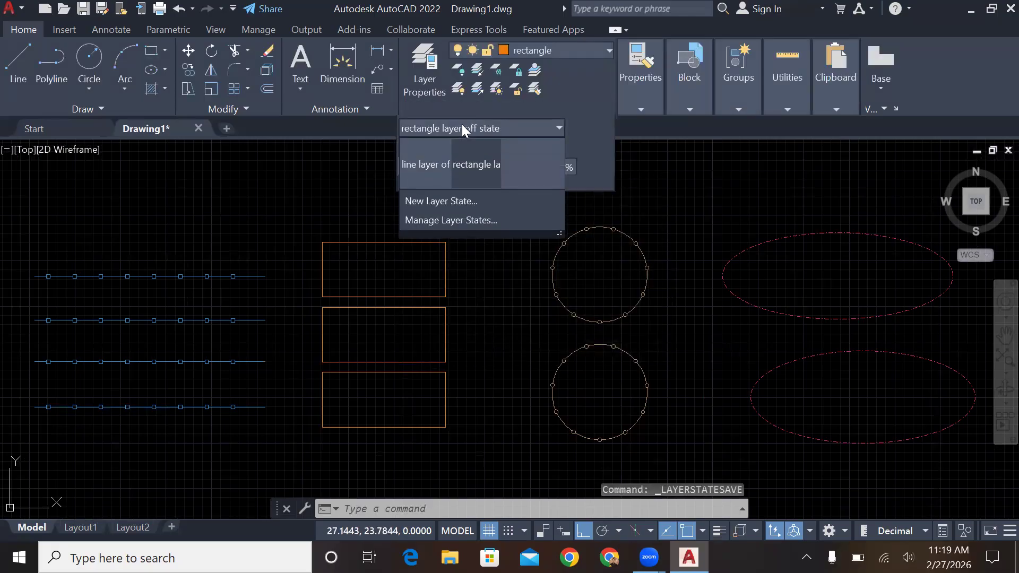
left_click(425, 201)
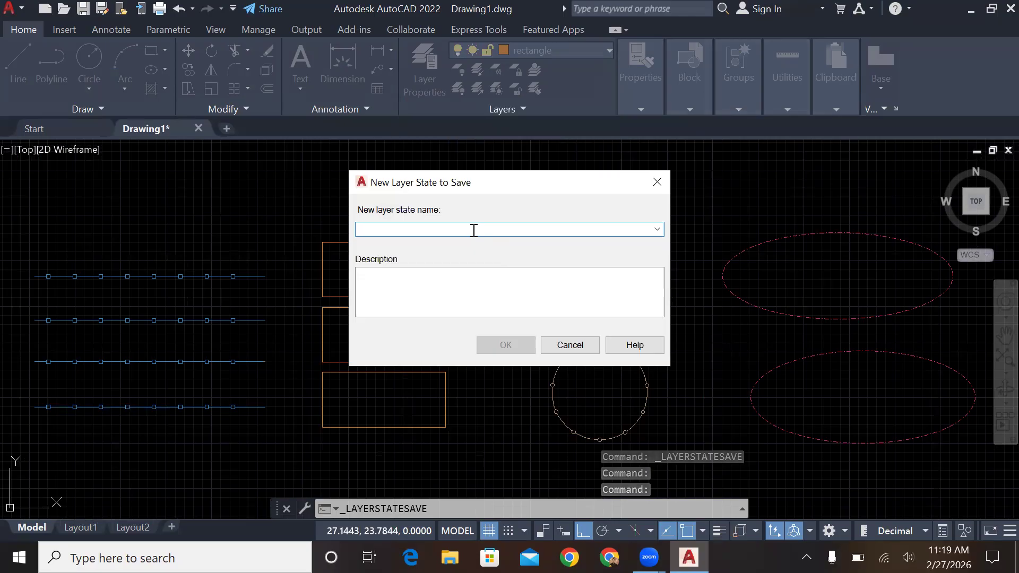
type("ci")
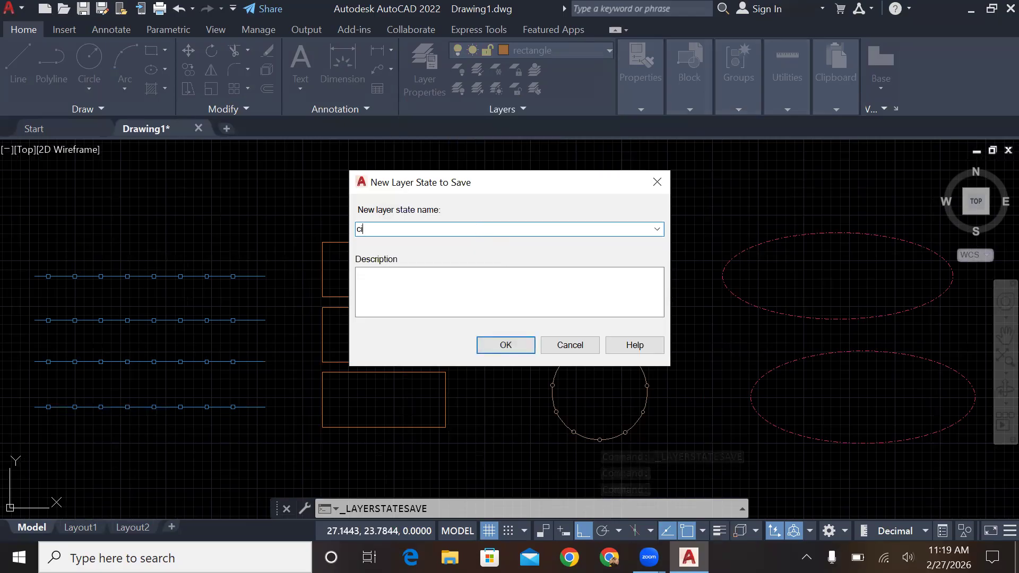
type("rcle layer off state")
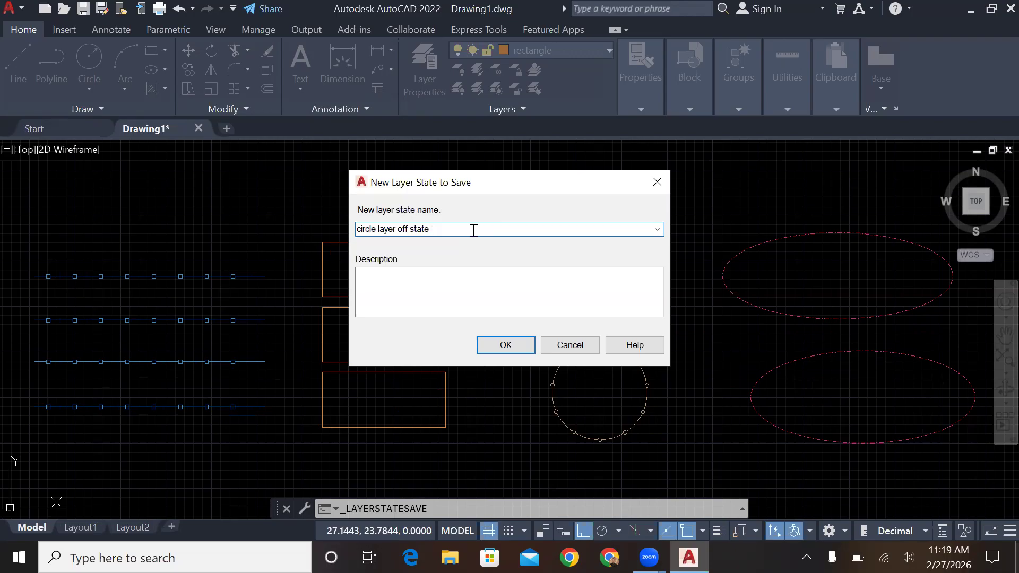
left_click(513, 346)
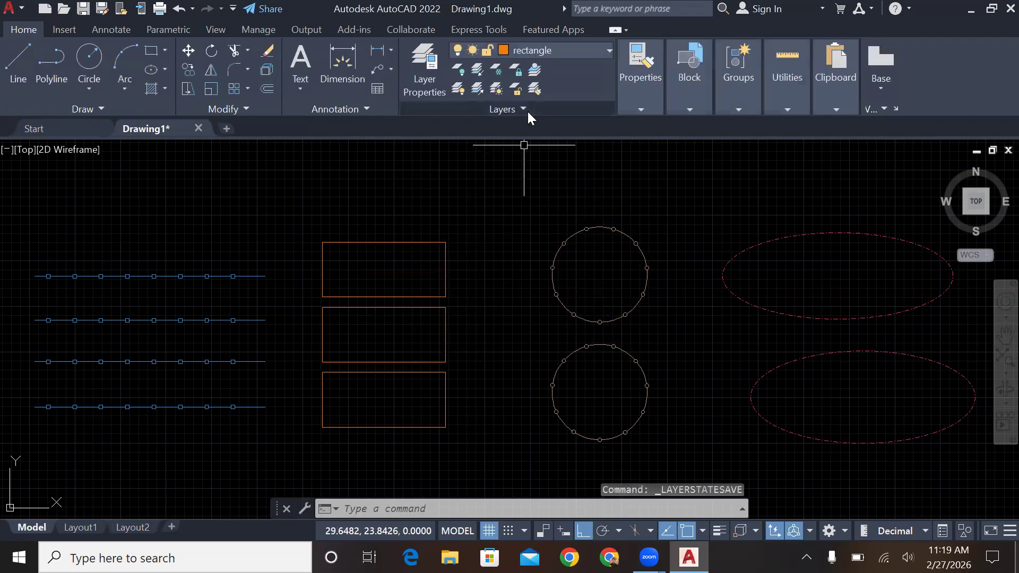
Open the Layer States Manager and review the layer settings stored in "circle layer off state".
left_click(527, 109)
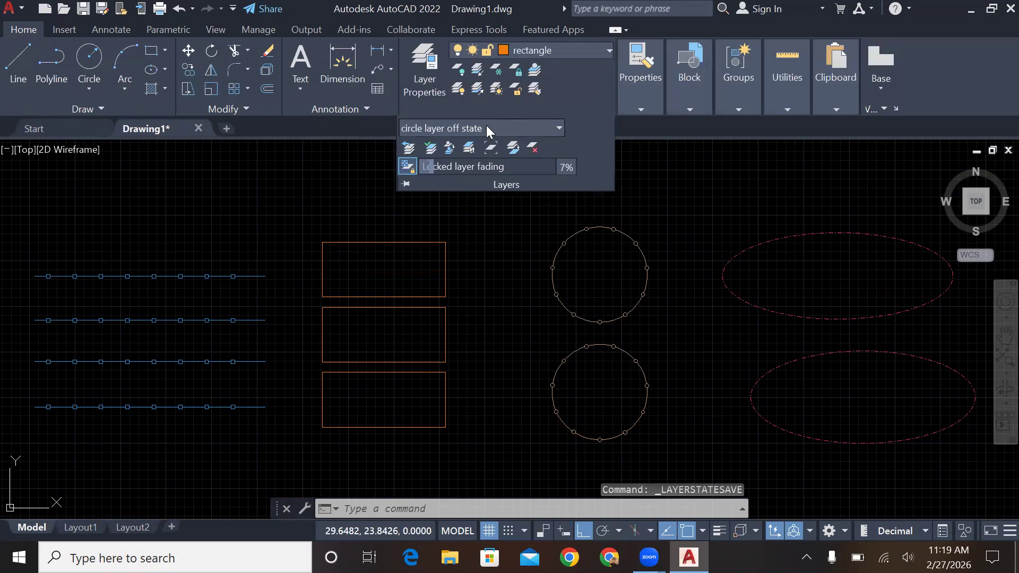
left_click(488, 131)
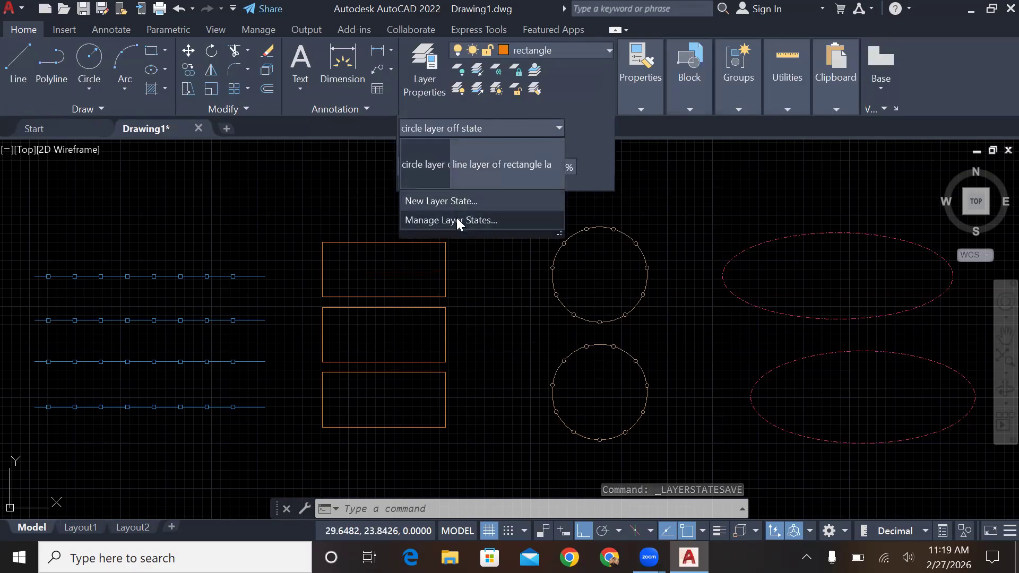
left_click(457, 220)
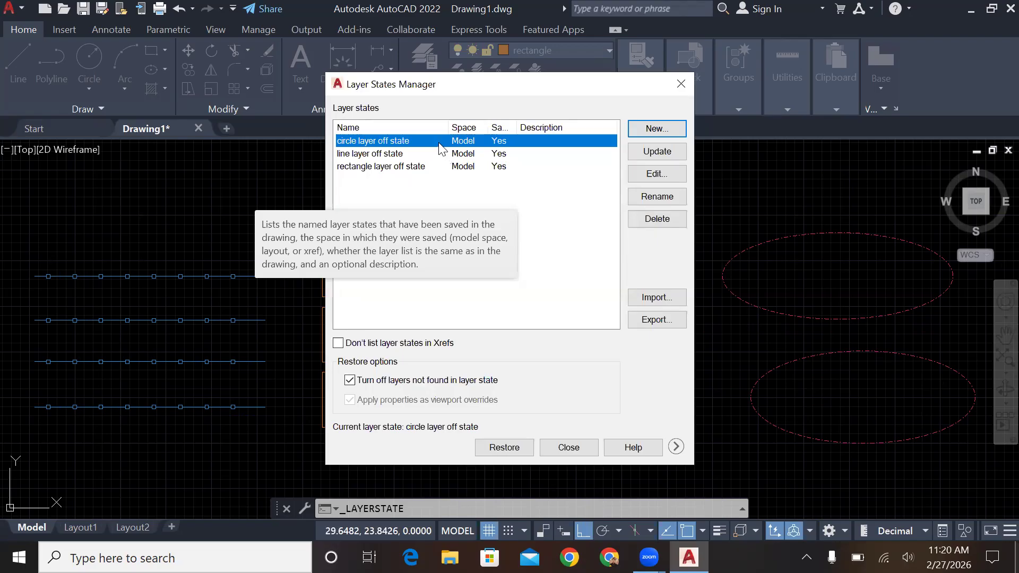
left_click(656, 175)
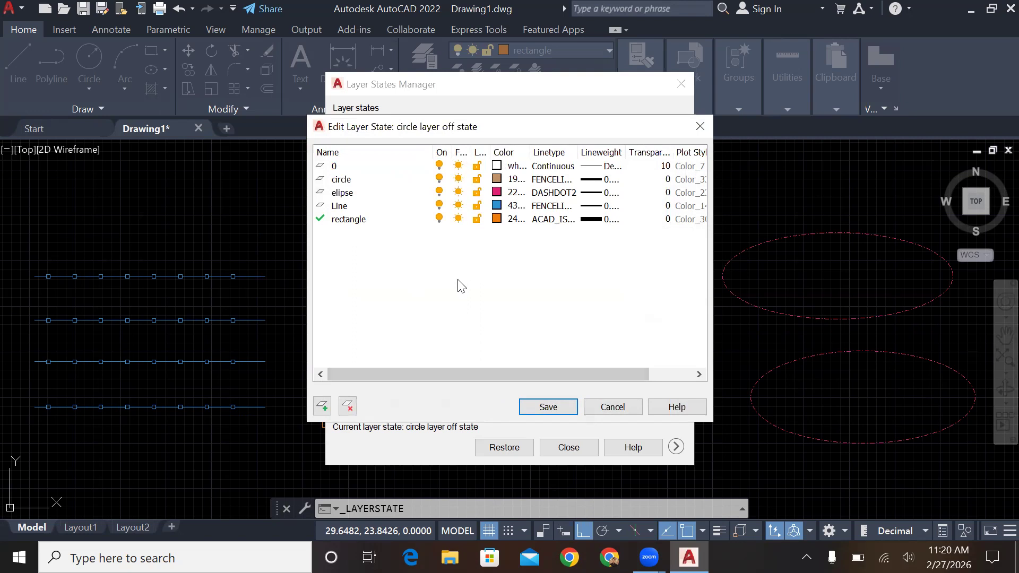
left_click(700, 127)
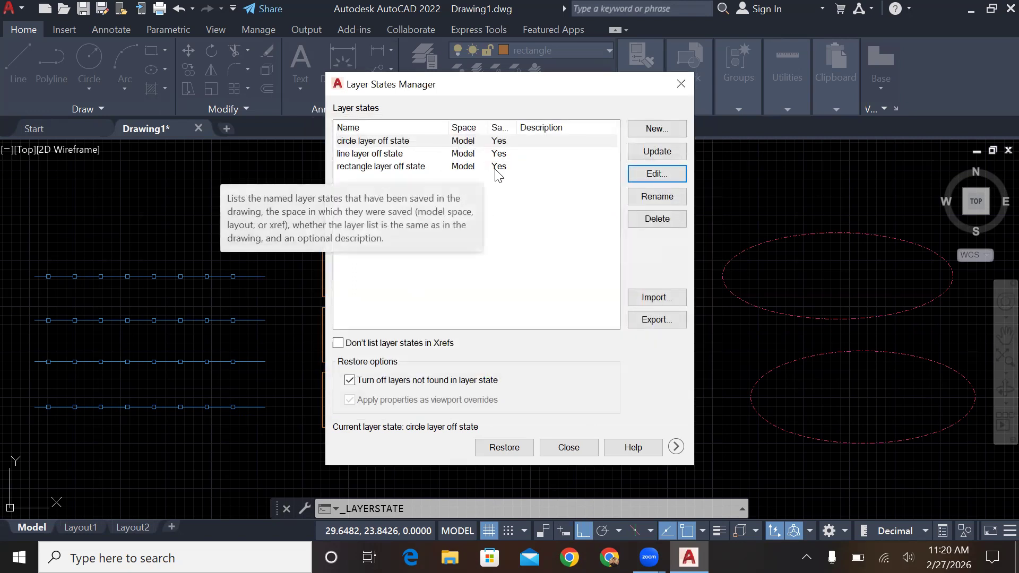
Edit "rectangle layer off state" so the rectangle layer is turned off, and save the edit.
left_click(466, 167)
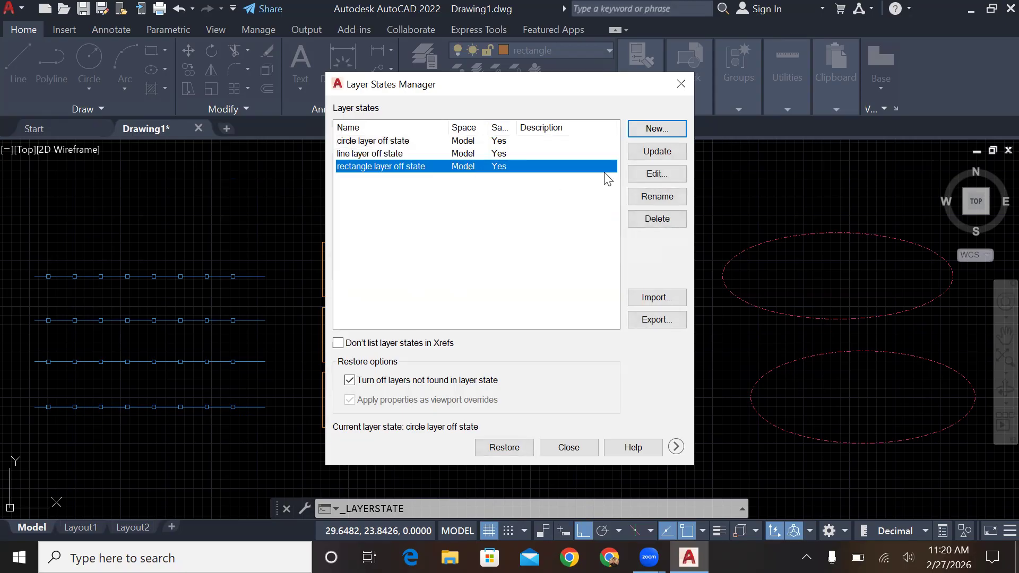
left_click(639, 173)
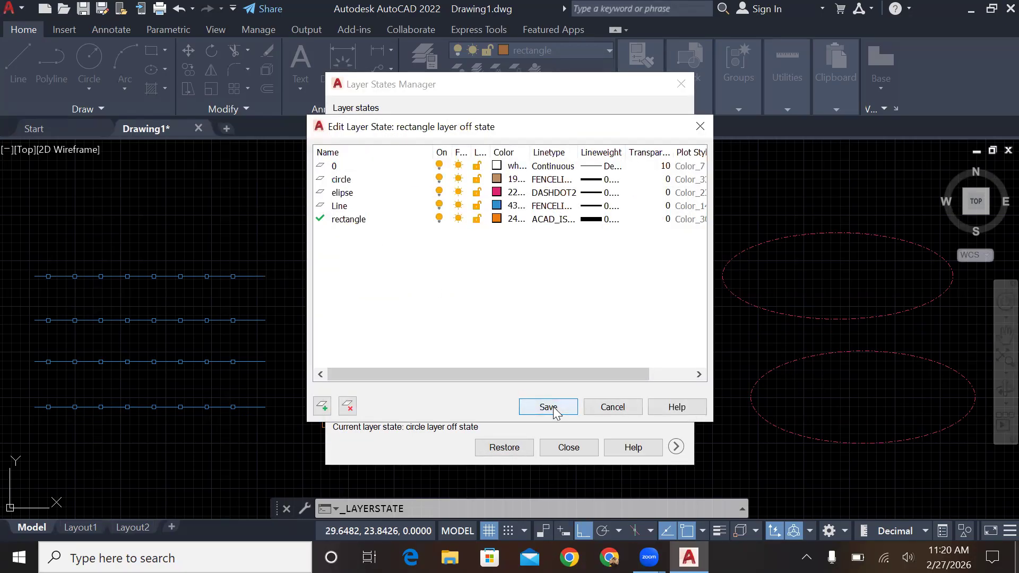
left_click(437, 219)
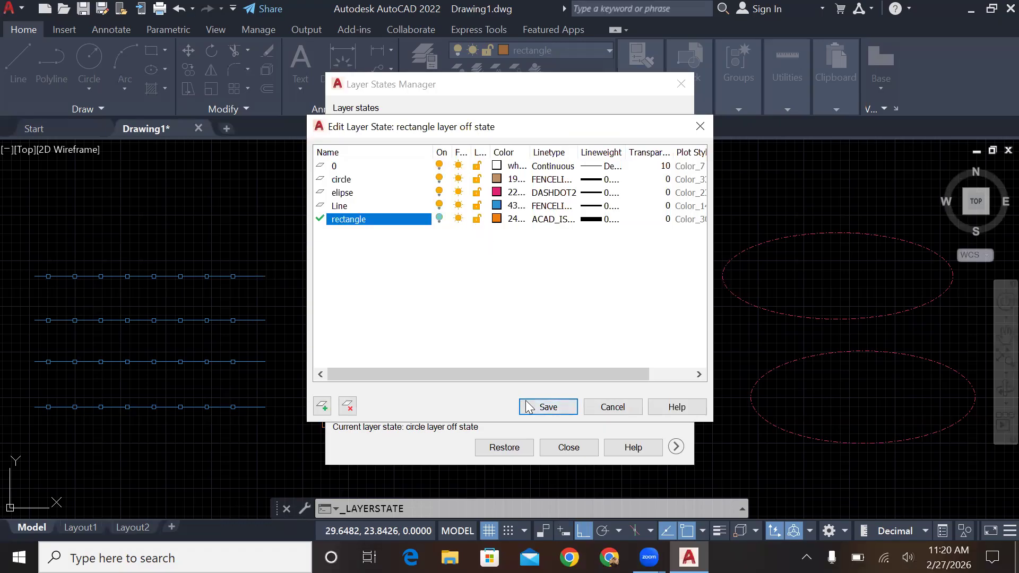
left_click(550, 410)
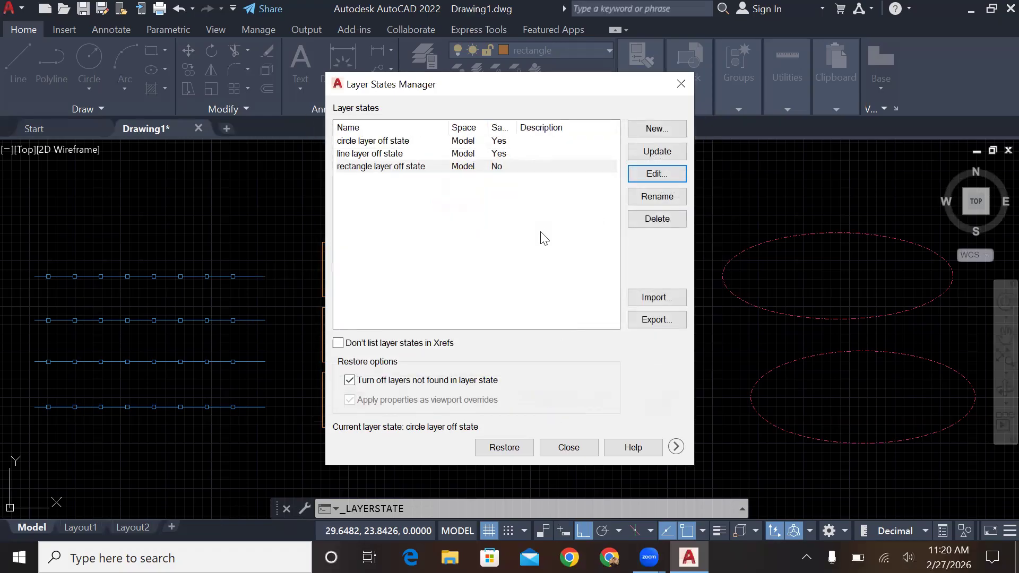
Edit "line layer off state" so the Line layer is current and turned off, and save the edit.
left_click(511, 154)
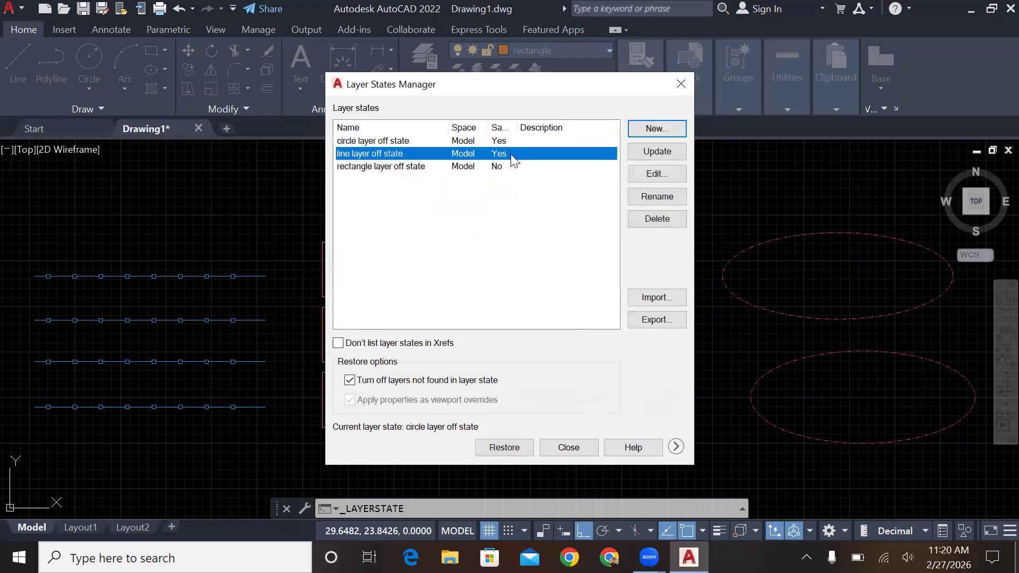
left_click(657, 175)
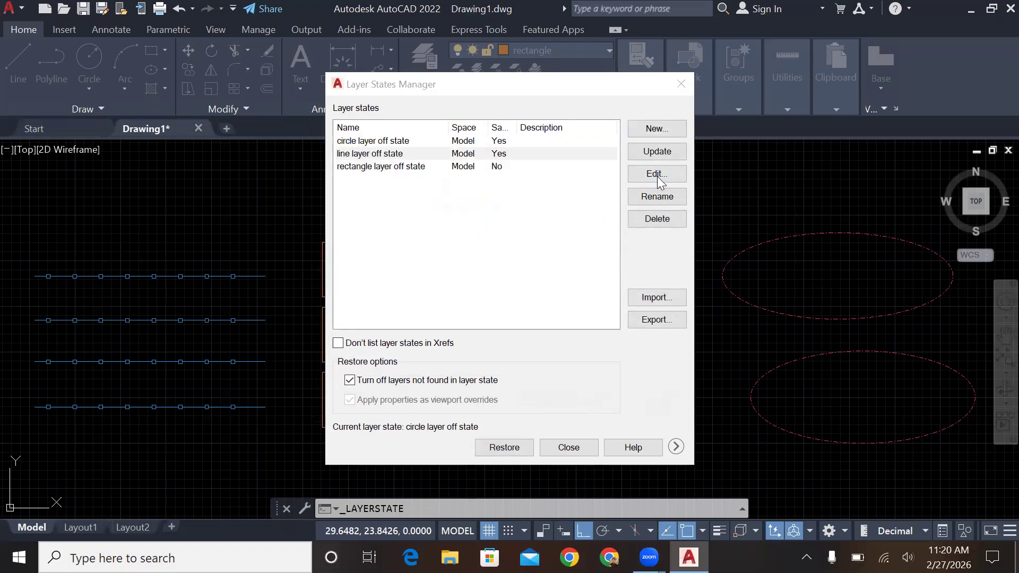
left_click(338, 208)
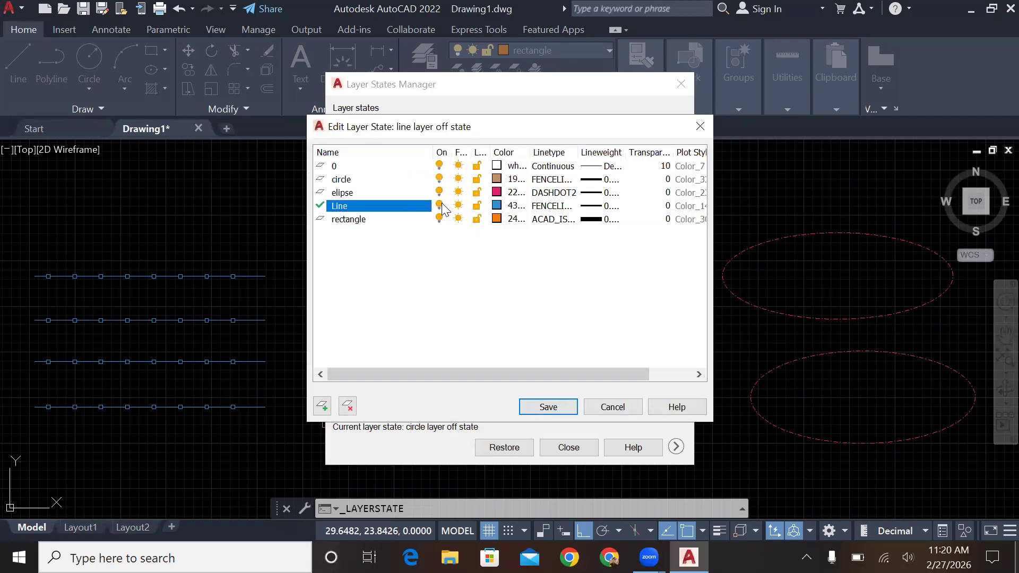
left_click(551, 406)
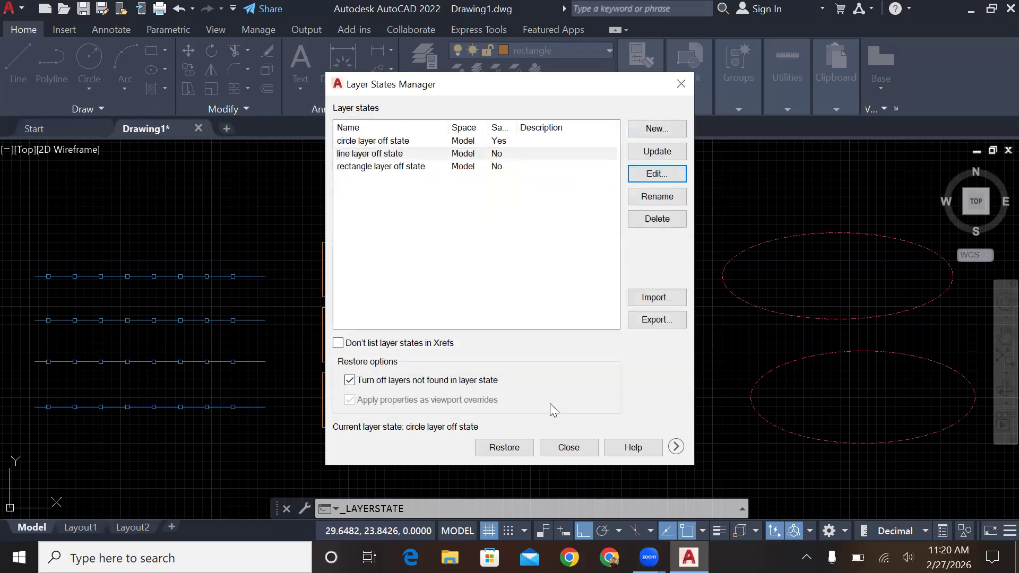
Edit "circle layer off state" so the circle layer is current and turned off, save it, and close the Layer States Manager.
left_click(491, 144)
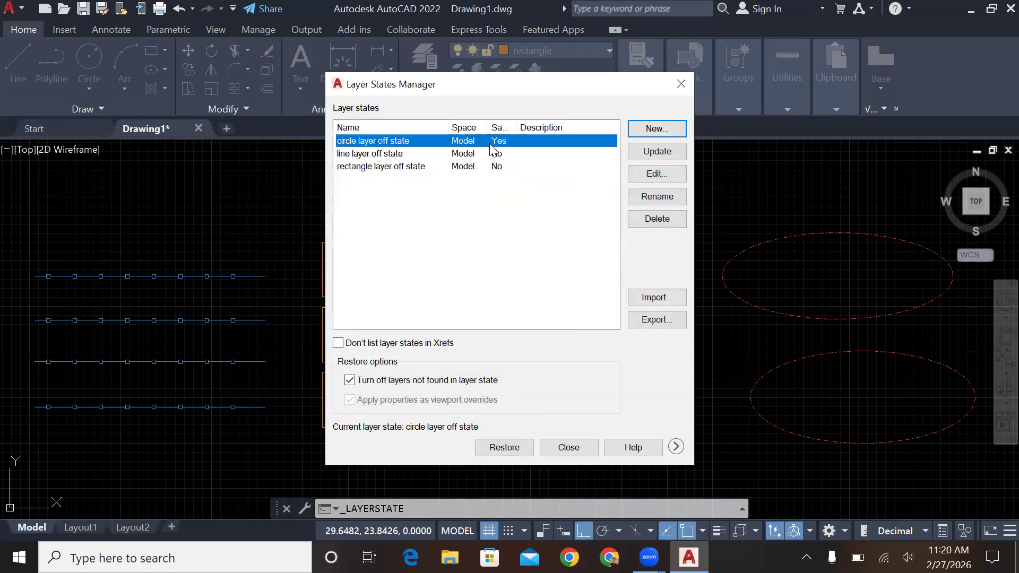
left_click(649, 179)
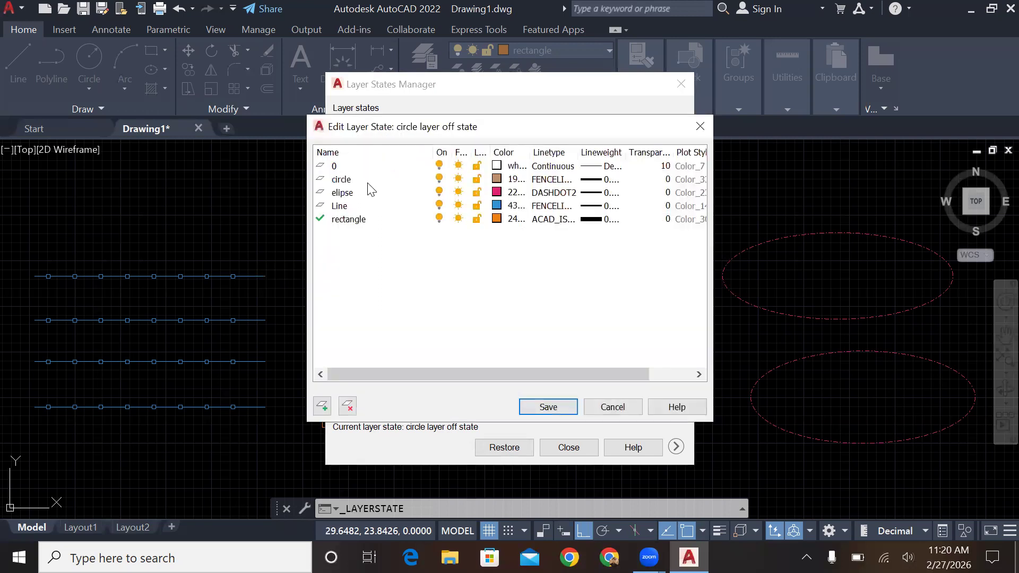
left_click(321, 180)
double_click(322, 180)
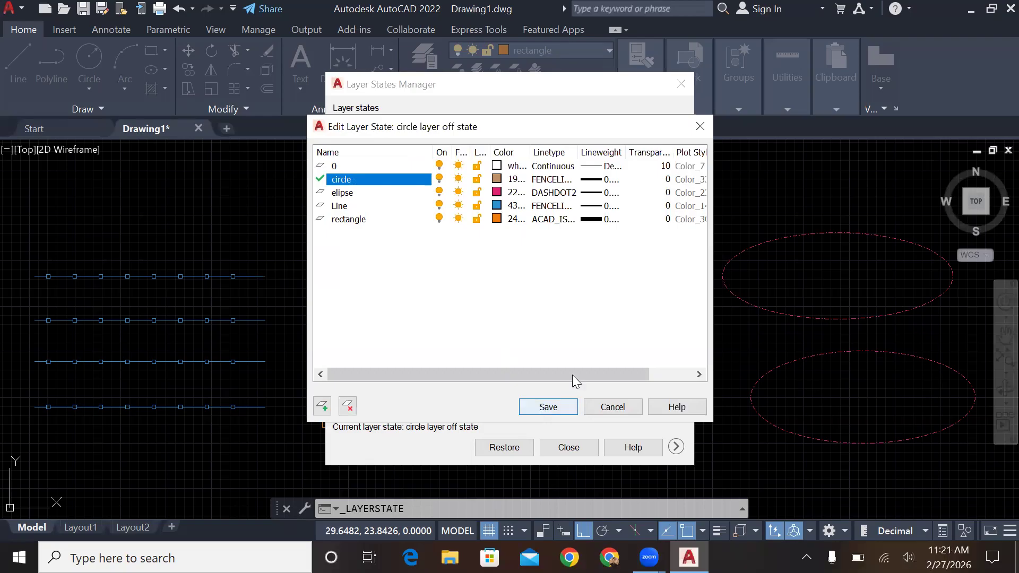
left_click(560, 408)
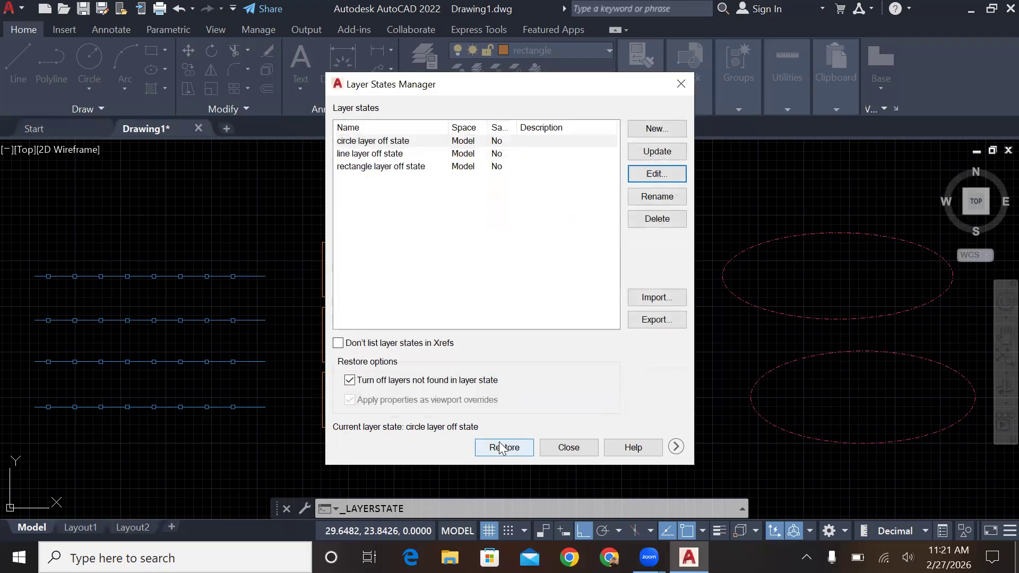
left_click(566, 448)
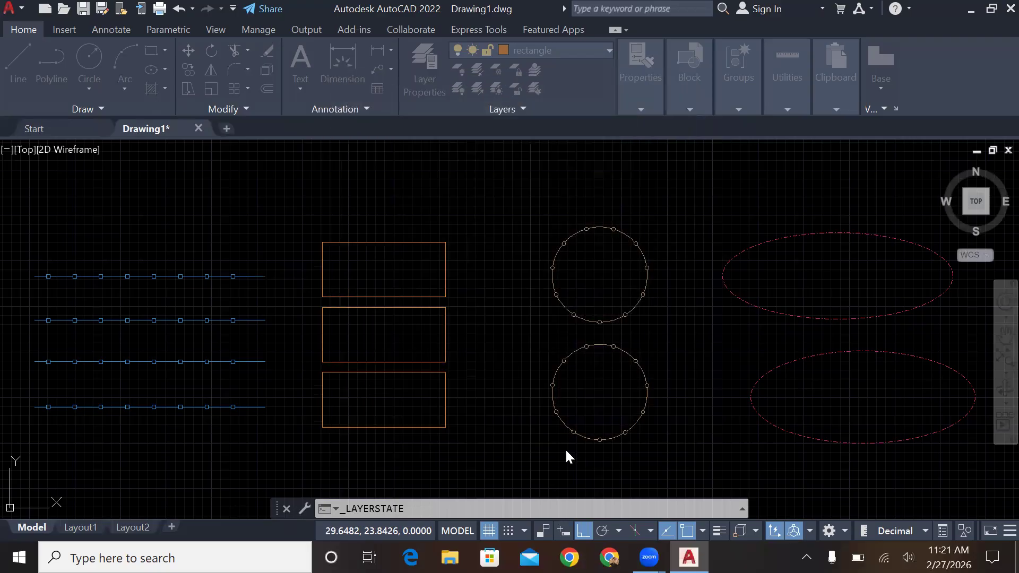
Restore the saved layer states "circle layer off state" and "line layer off state" one after the other.
left_click(515, 111)
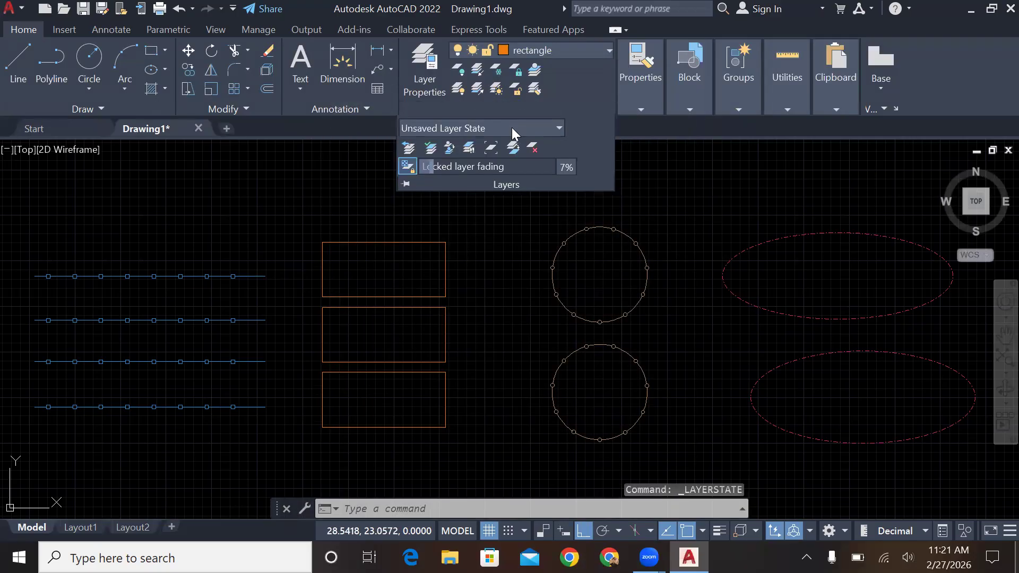
left_click(512, 127)
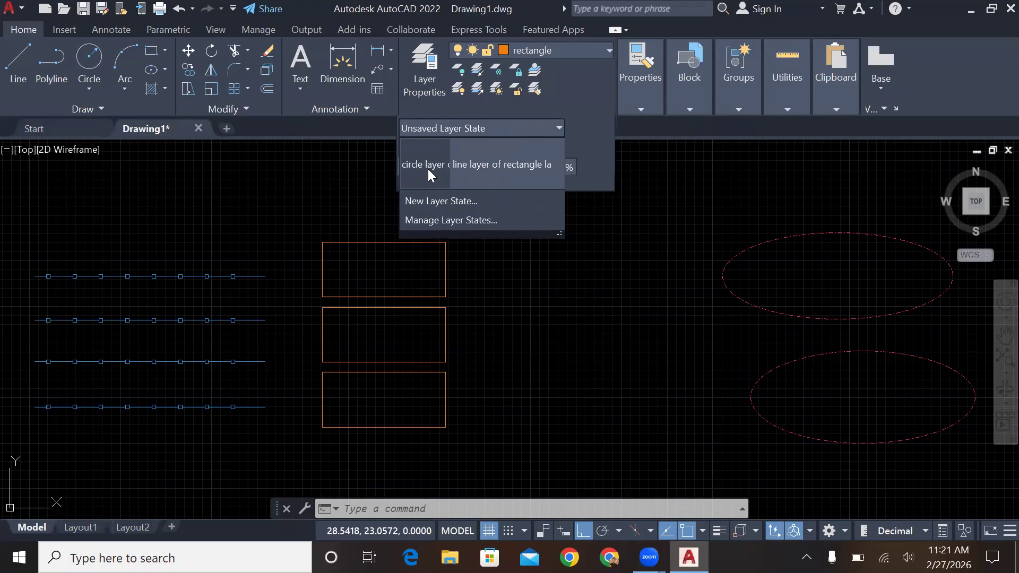
left_click(428, 168)
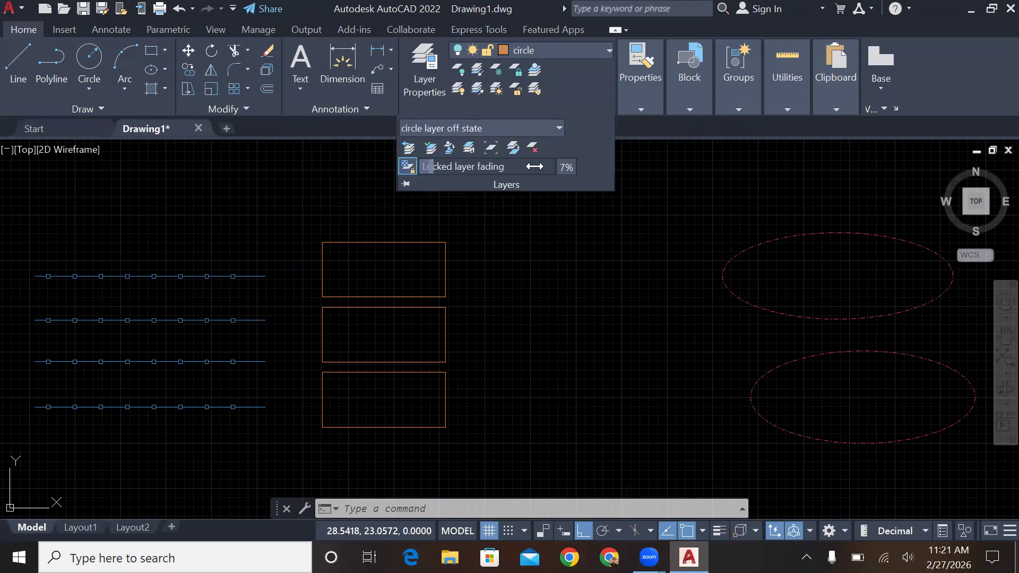
left_click(532, 130)
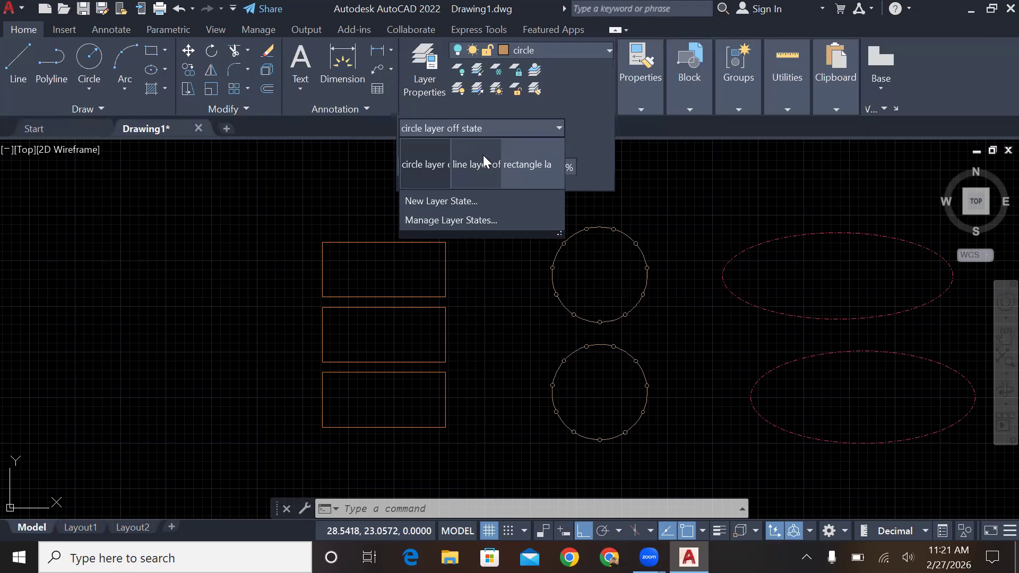
left_click(483, 155)
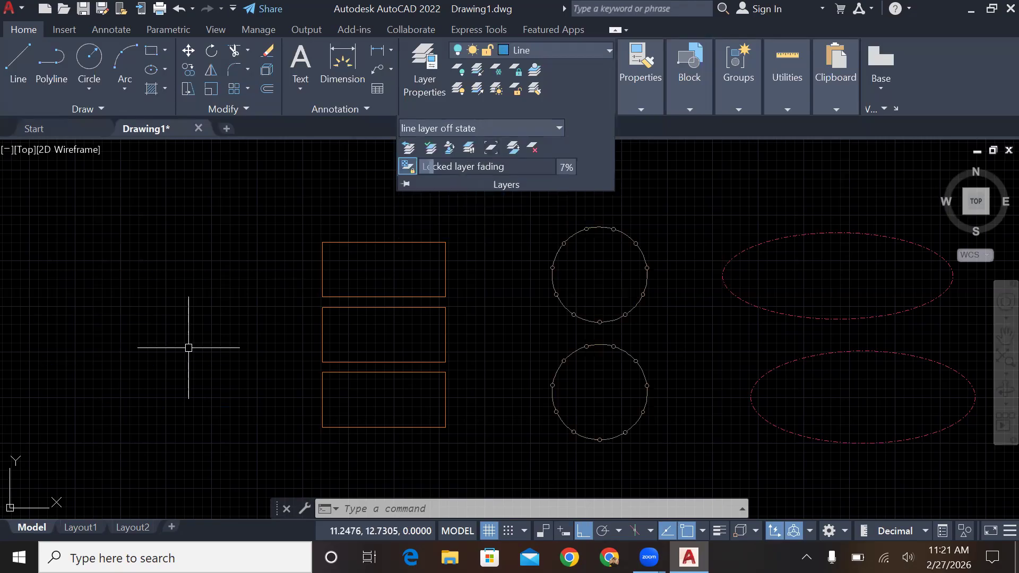
Restore the saved layer state "rectangle layer off state".
left_click(503, 132)
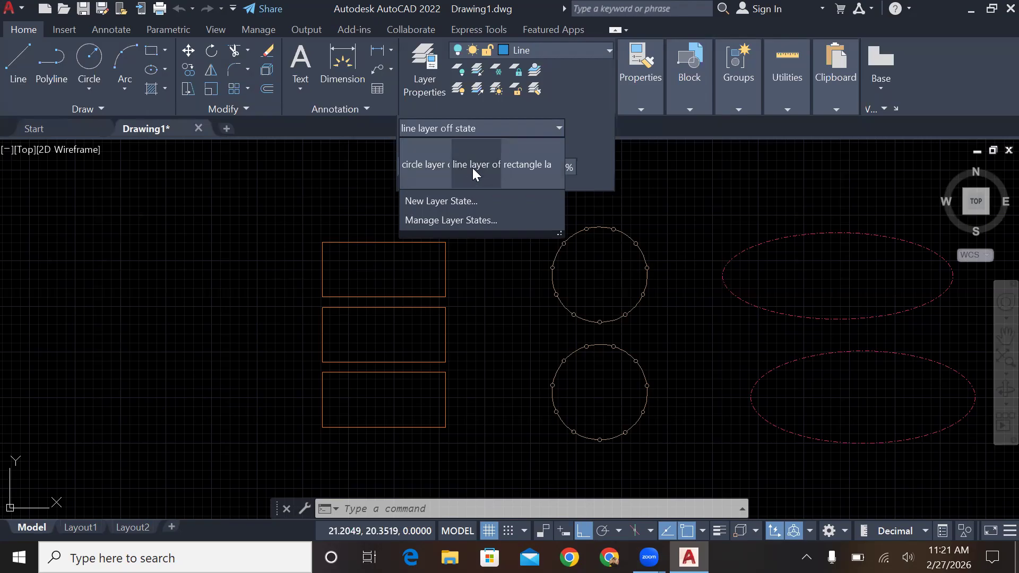
left_click(537, 166)
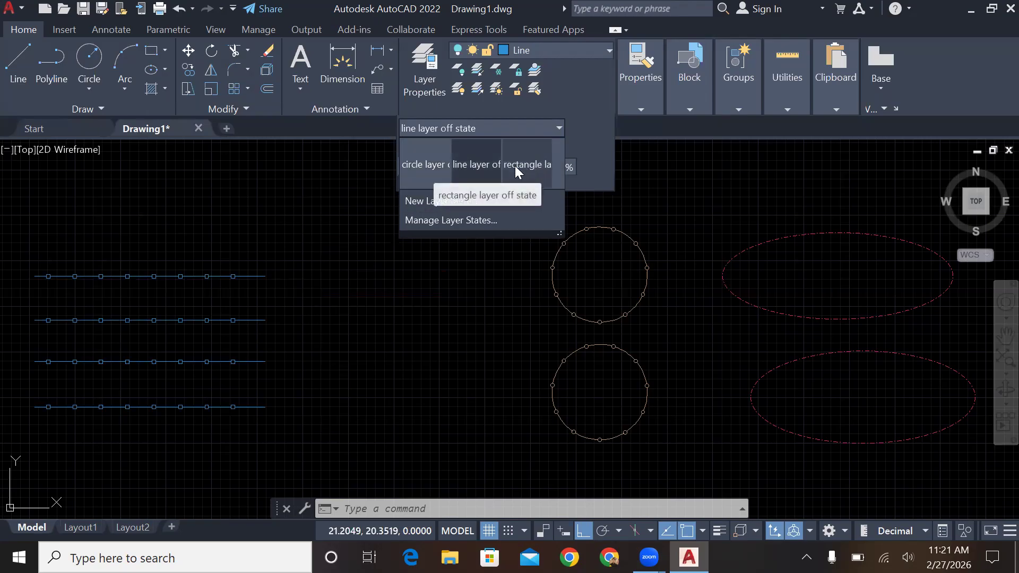
left_click(450, 168)
left_click(533, 162)
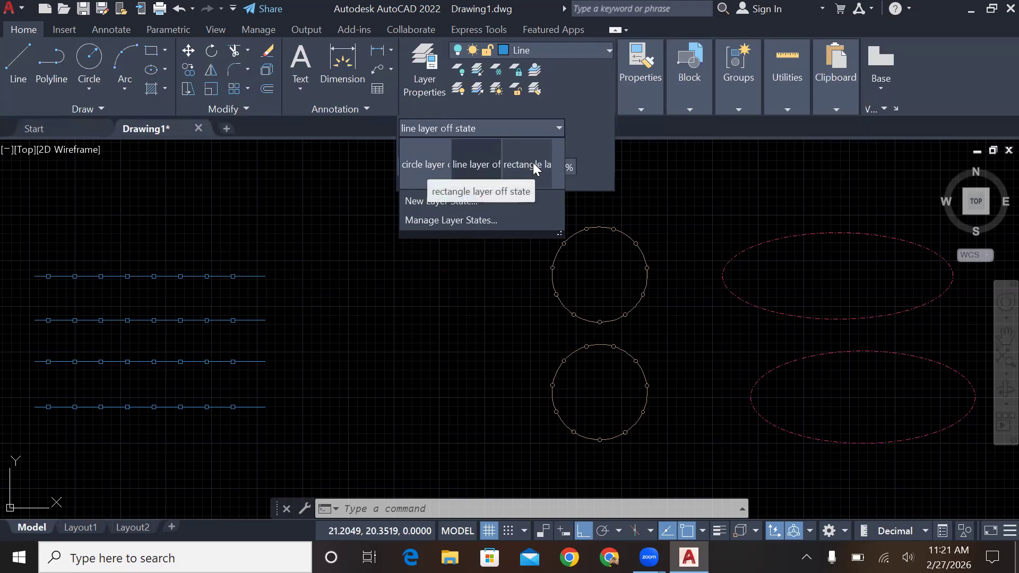
left_click(533, 163)
left_click(509, 128)
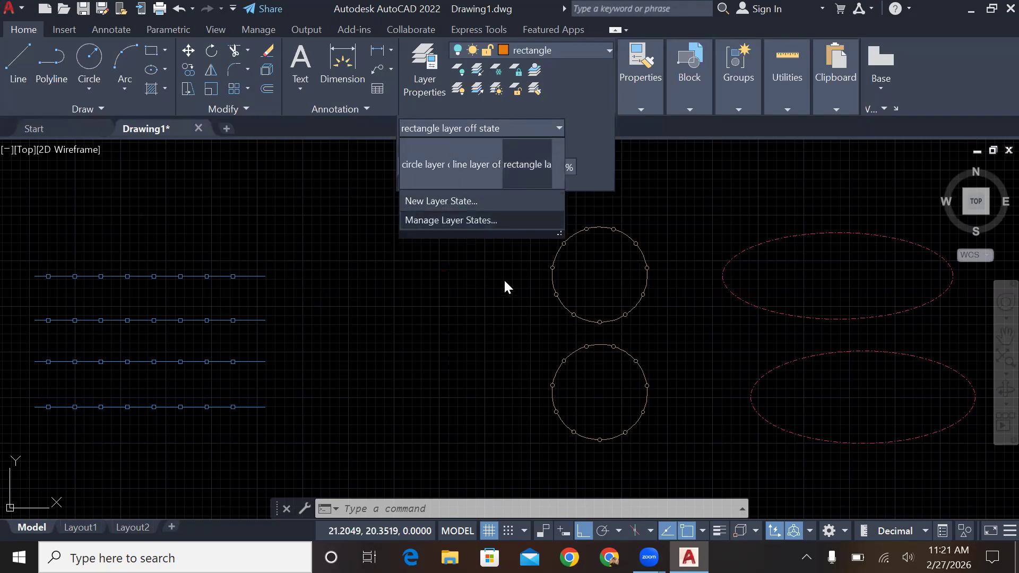
left_click(486, 326)
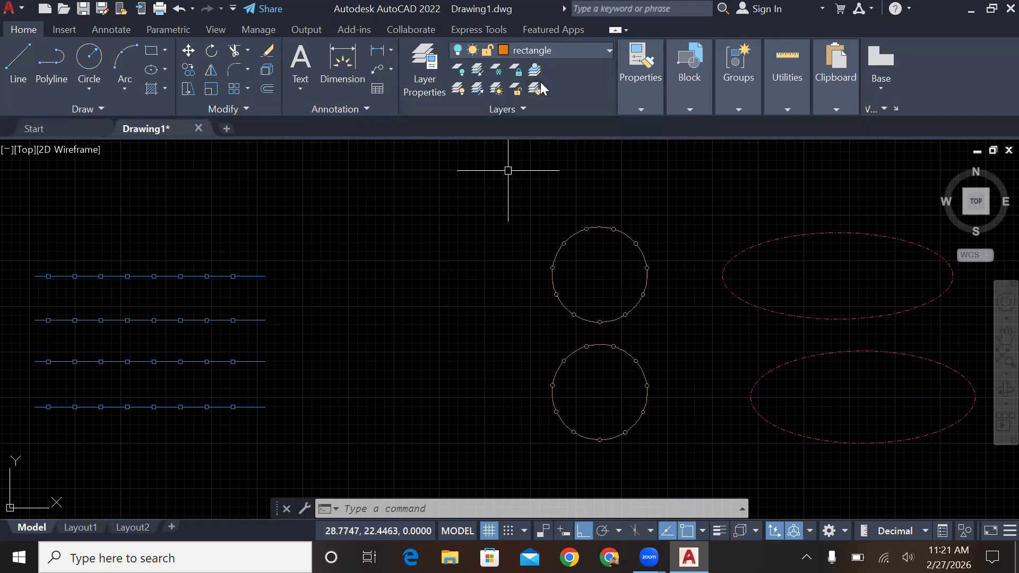
Edit "rectangle layer off state" in the Layer States Manager so the rectangle layer is turned on, and save the edit.
left_click(543, 110)
left_click(534, 128)
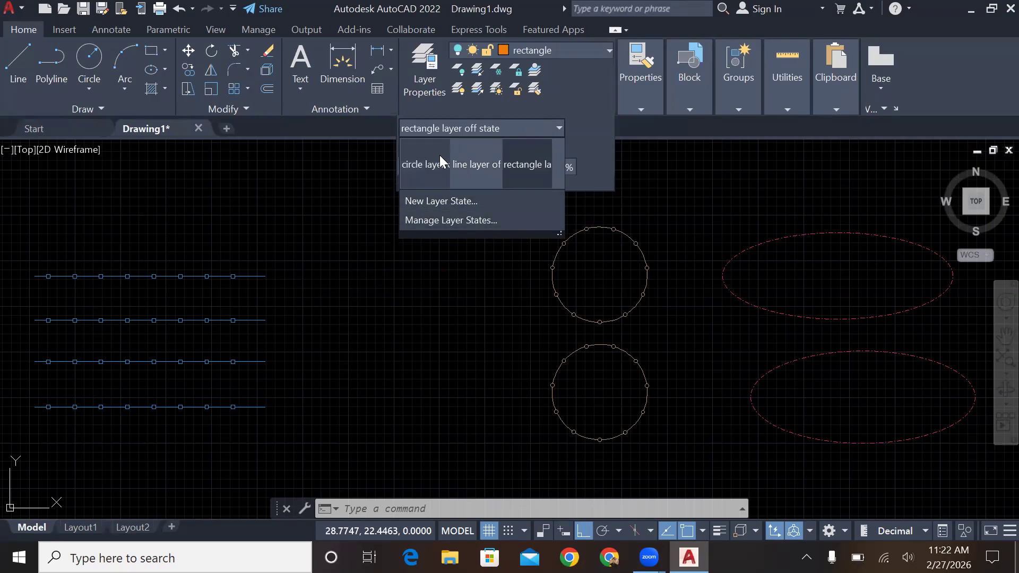
left_click(505, 261)
left_click(515, 127)
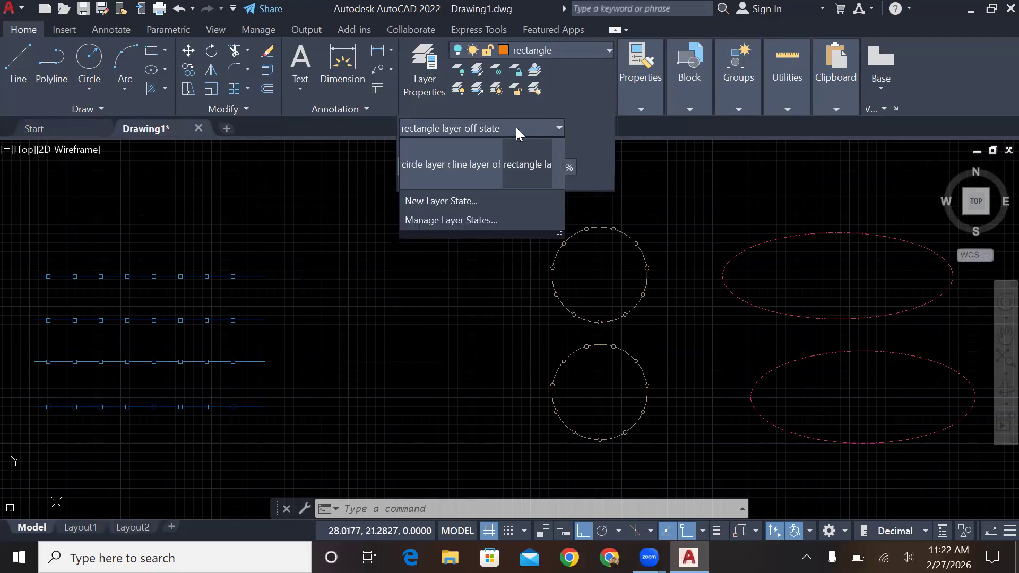
left_click(461, 221)
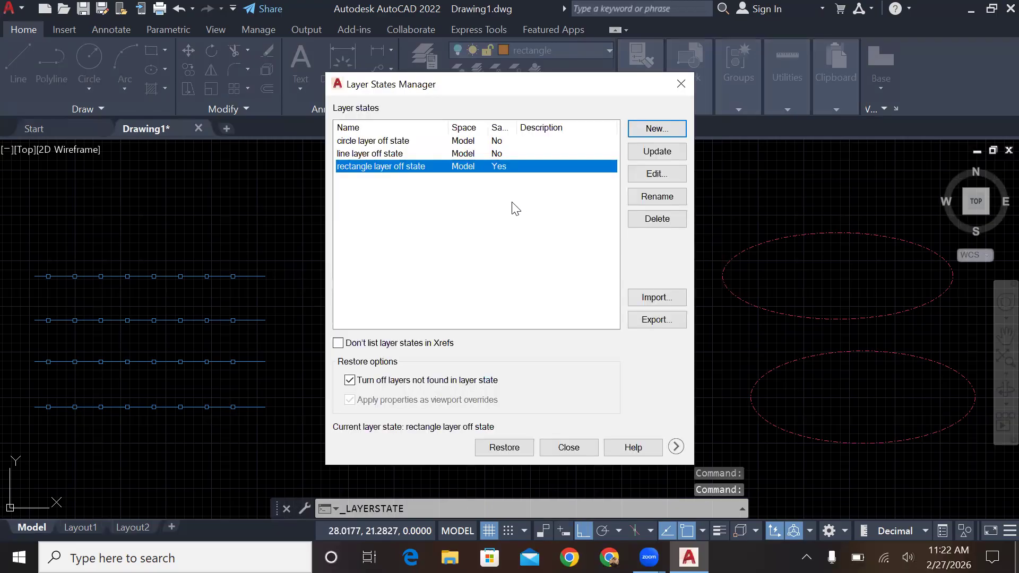
left_click(657, 174)
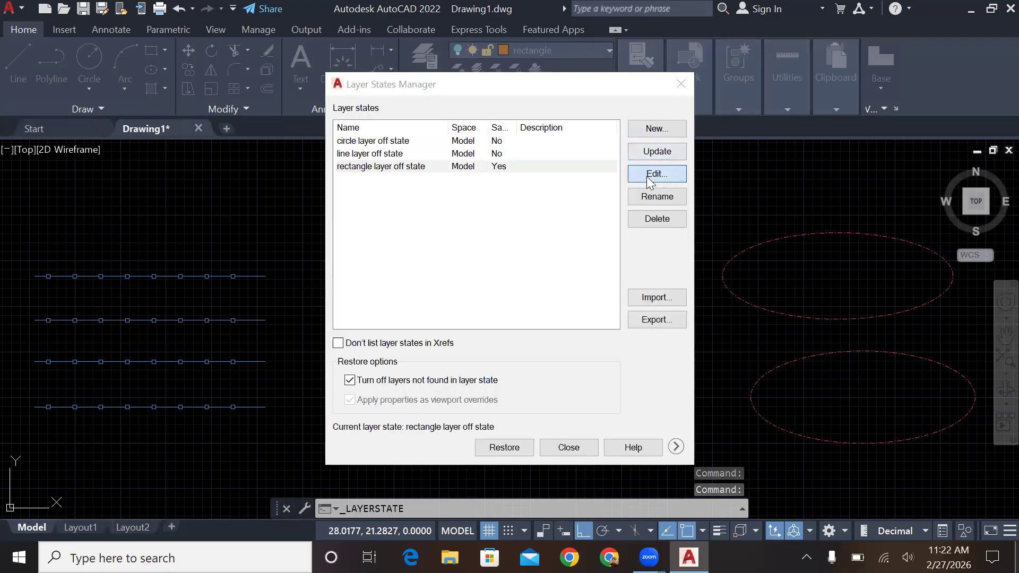
left_click(440, 218)
left_click(440, 219)
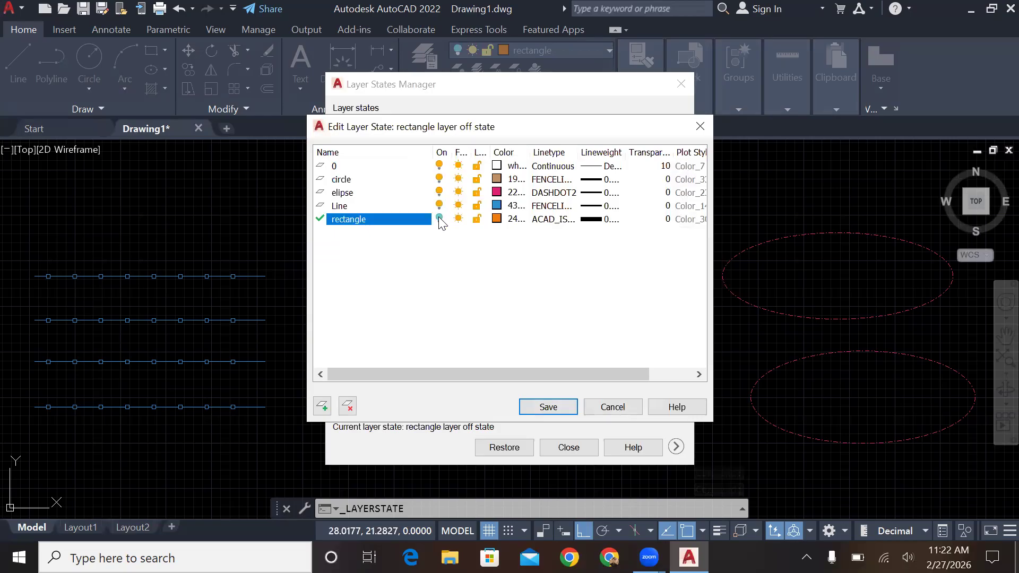
left_click(550, 407)
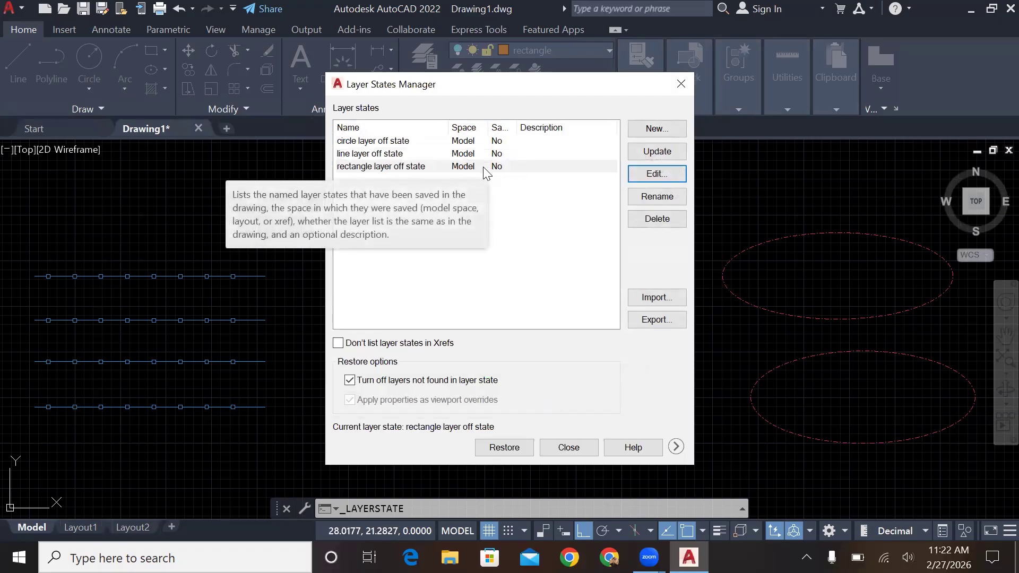
Reopen "rectangle layer off state" for editing to check its layer settings, and save it.
left_click(486, 166)
left_click(673, 173)
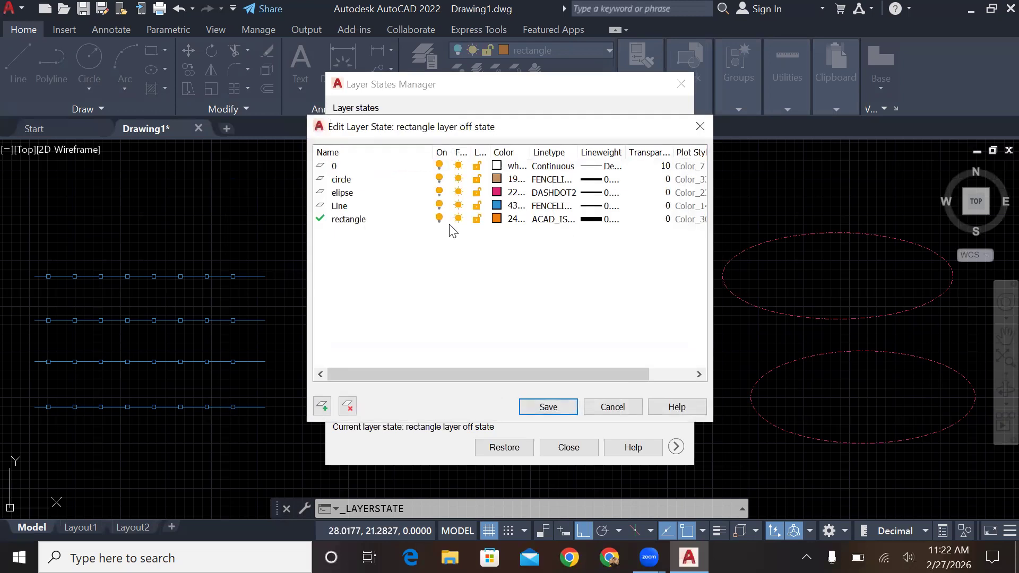
left_click(548, 409)
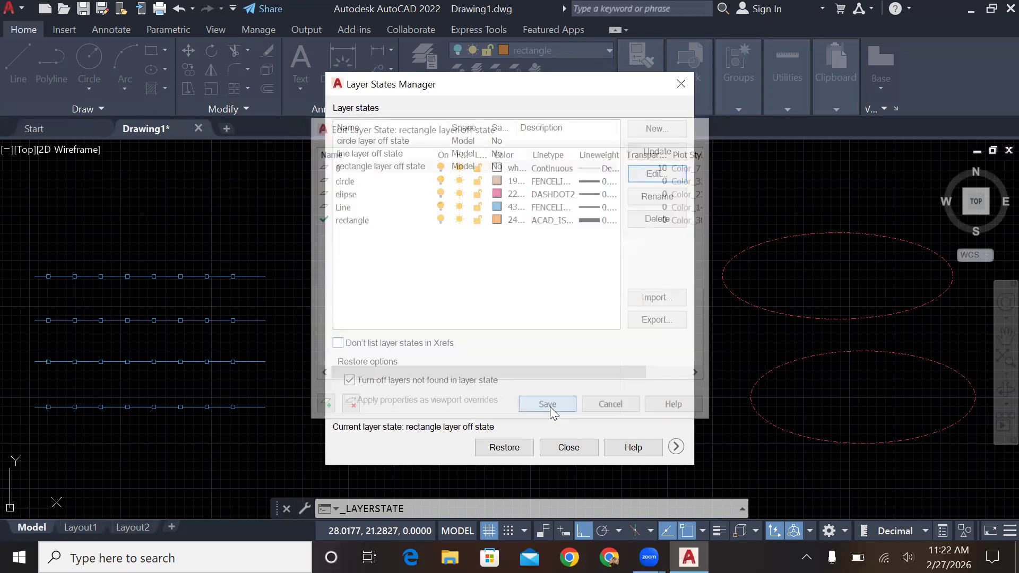
Edit "line layer off state" so the Line layer is turned on, save it, and close the Layer States Manager.
left_click(505, 154)
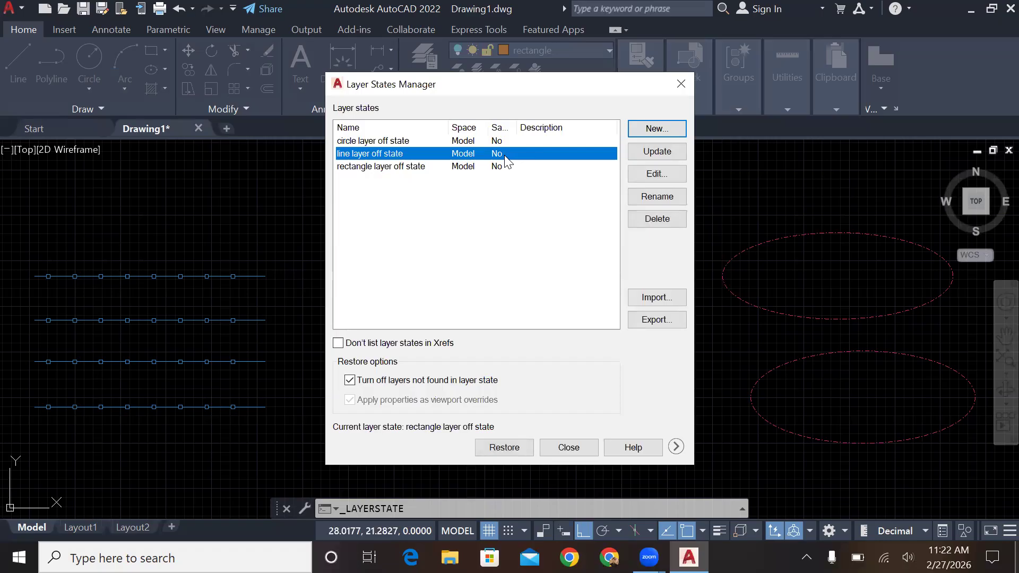
left_click(650, 175)
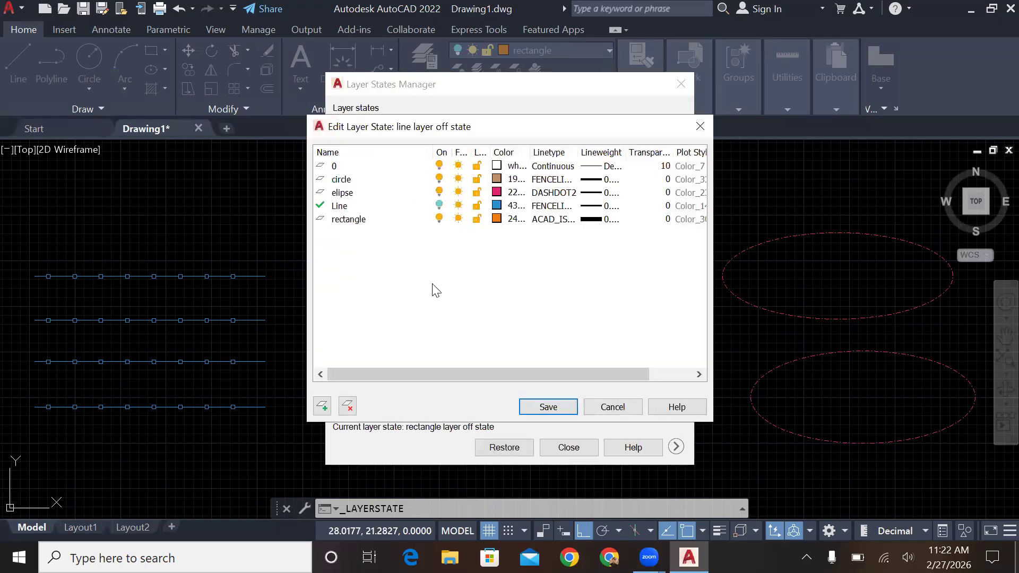
left_click(439, 206)
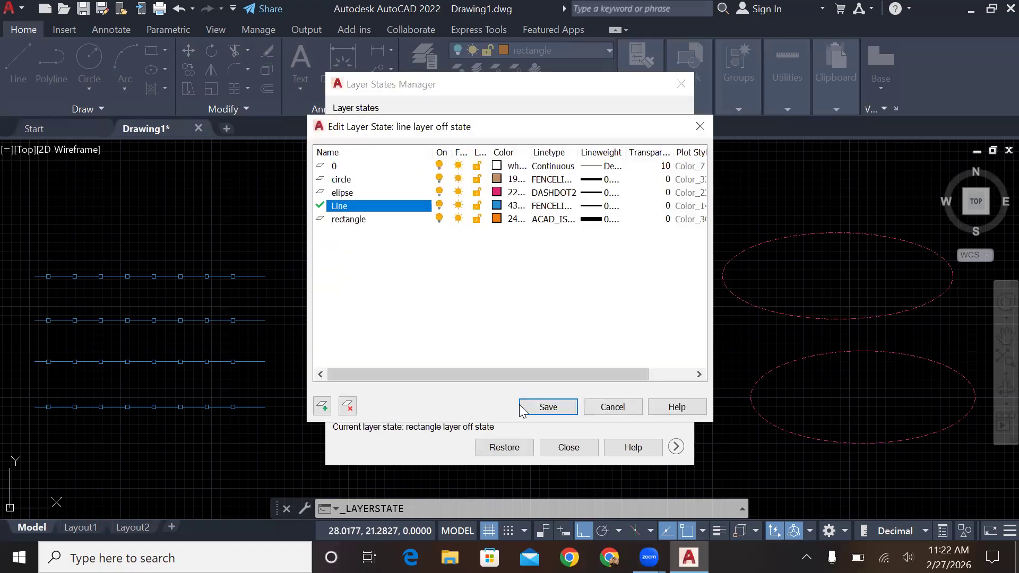
left_click(547, 407)
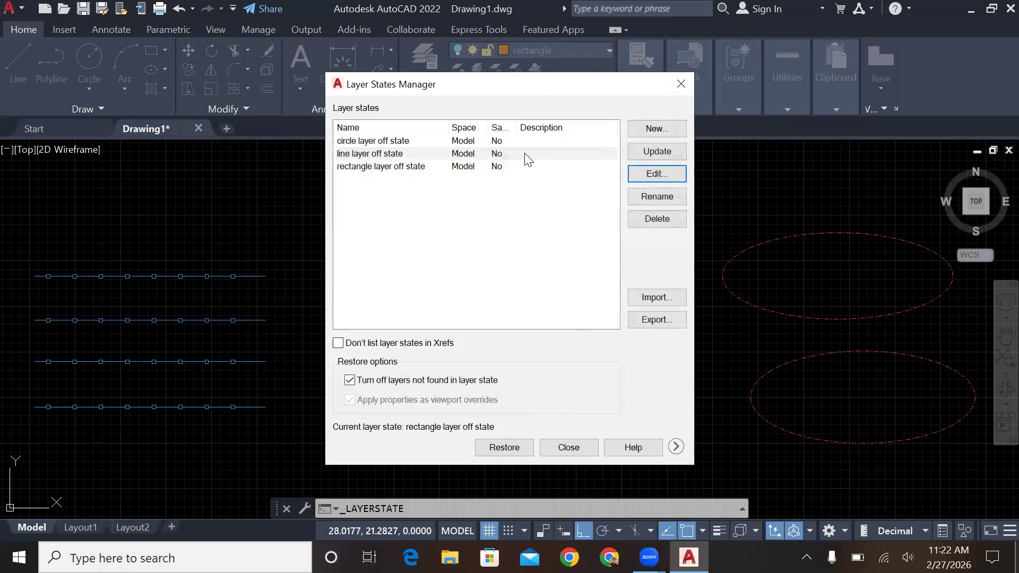
left_click(681, 84)
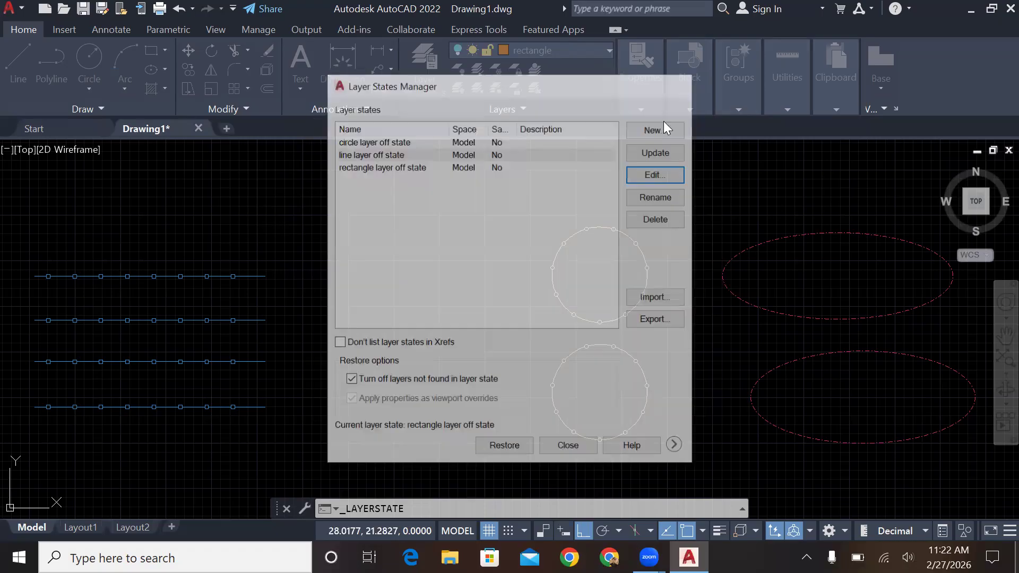
Restore the saved layer state "circle layer off state".
left_click(537, 106)
left_click(492, 127)
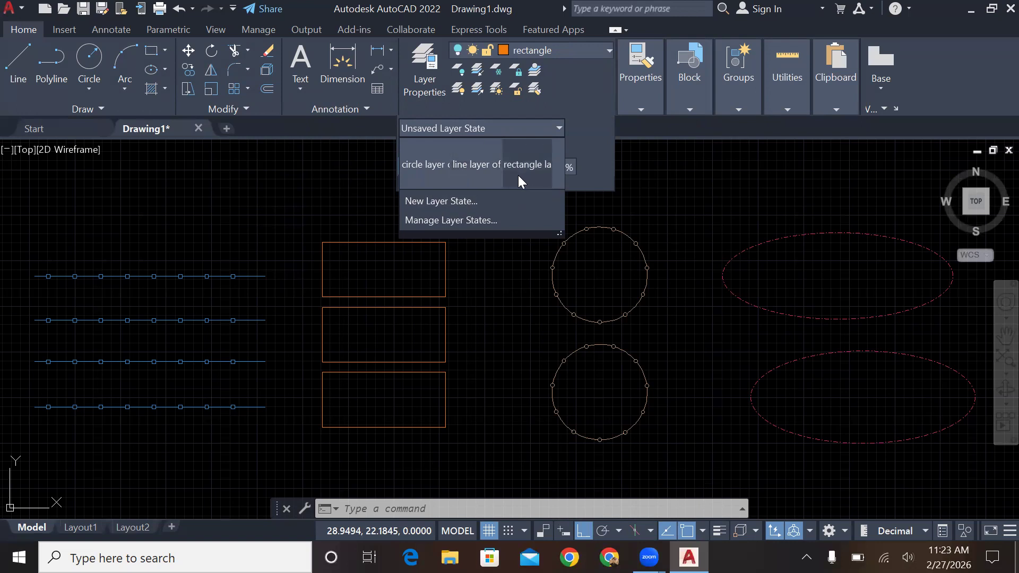
left_click(423, 166)
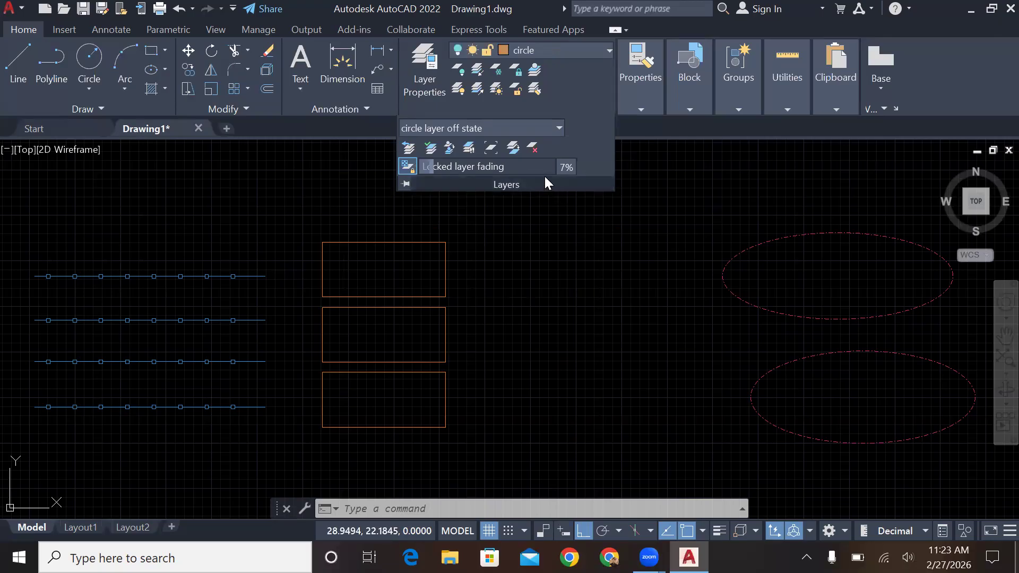
Edit "circle layer off state" so the circle layer is turned on, save it, and close the Layer States Manager.
left_click(517, 129)
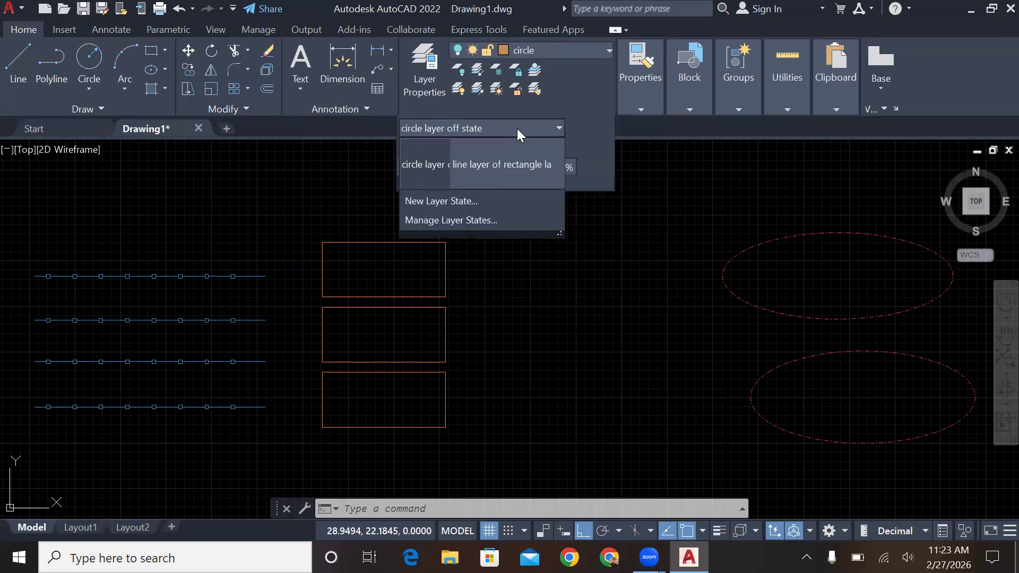
left_click(490, 220)
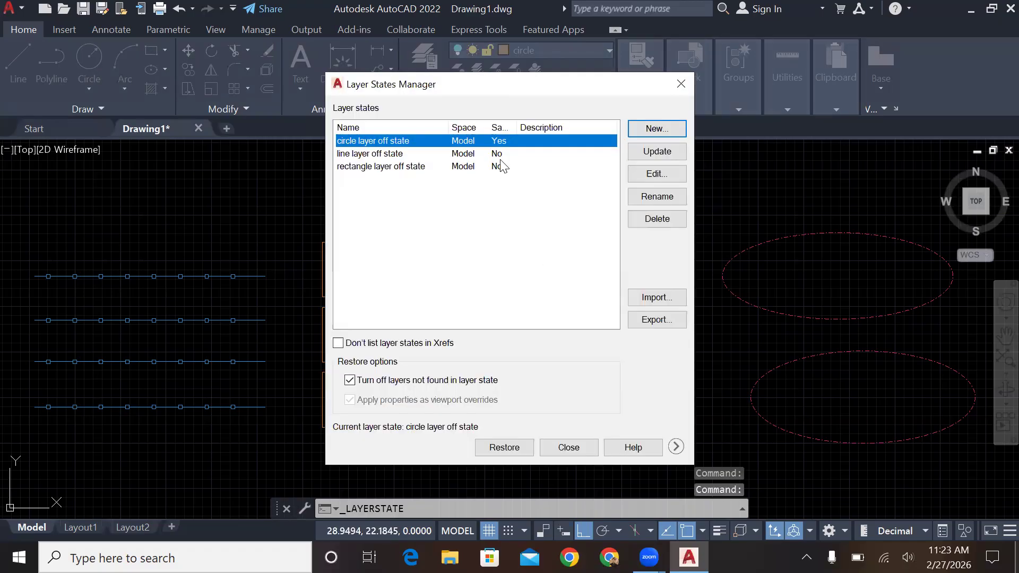
left_click(652, 175)
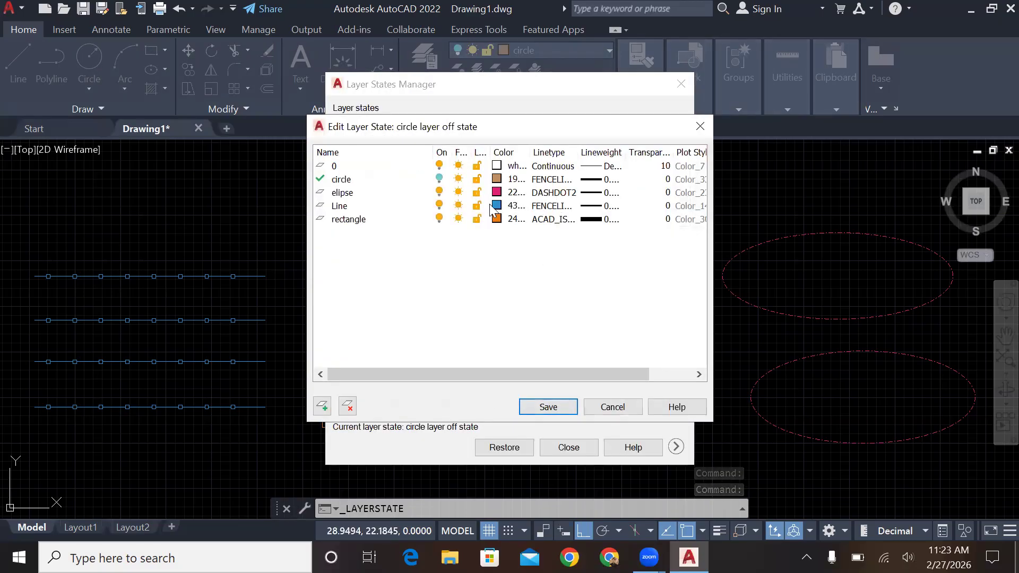
left_click(439, 180)
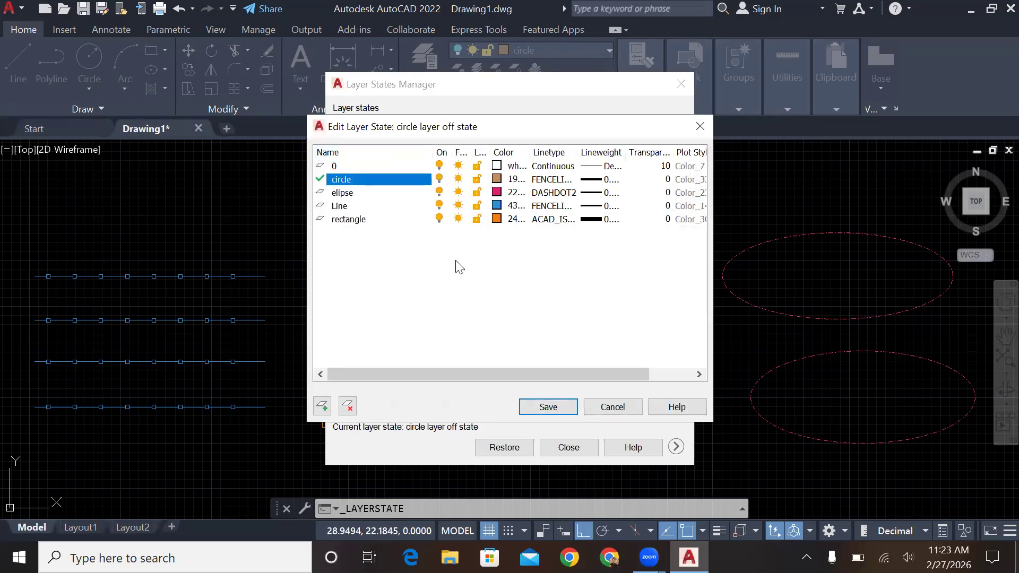
left_click(557, 408)
left_click(569, 447)
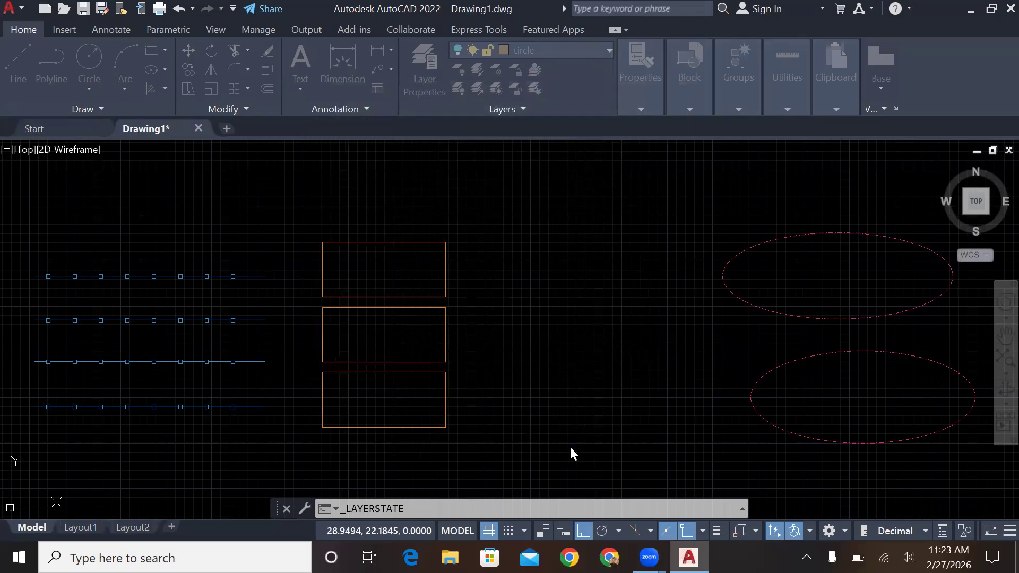
Restore the edited "circle layer off state" to bring the circles back into the drawing.
left_click(515, 109)
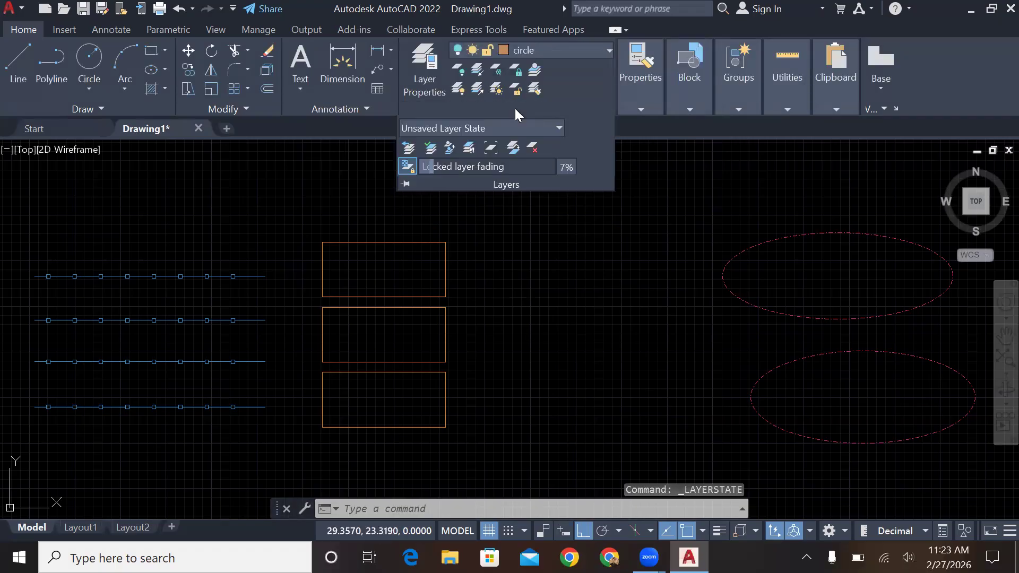
left_click(491, 128)
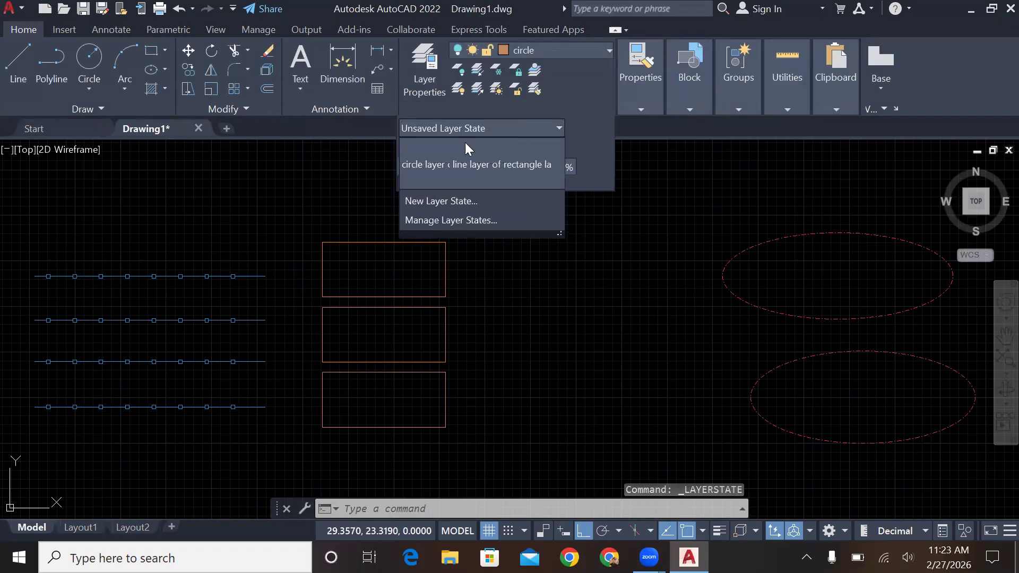
left_click(427, 162)
left_click(677, 192)
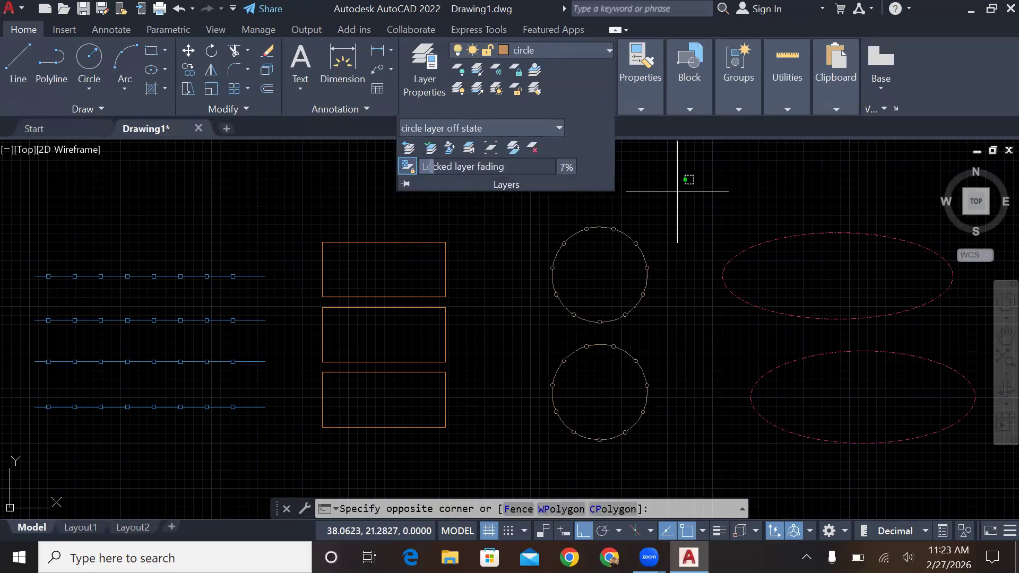
left_click(570, 177)
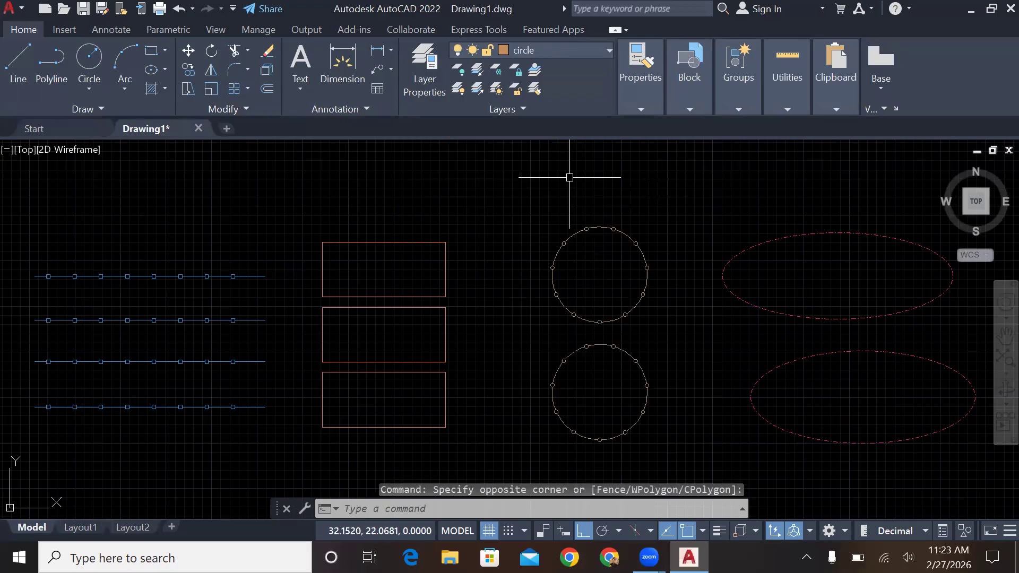
Copy the uppermost rectangle to the circle layer with Copy Objects to New Layer, placing the copy directly above the rectangle column.
left_click(519, 110)
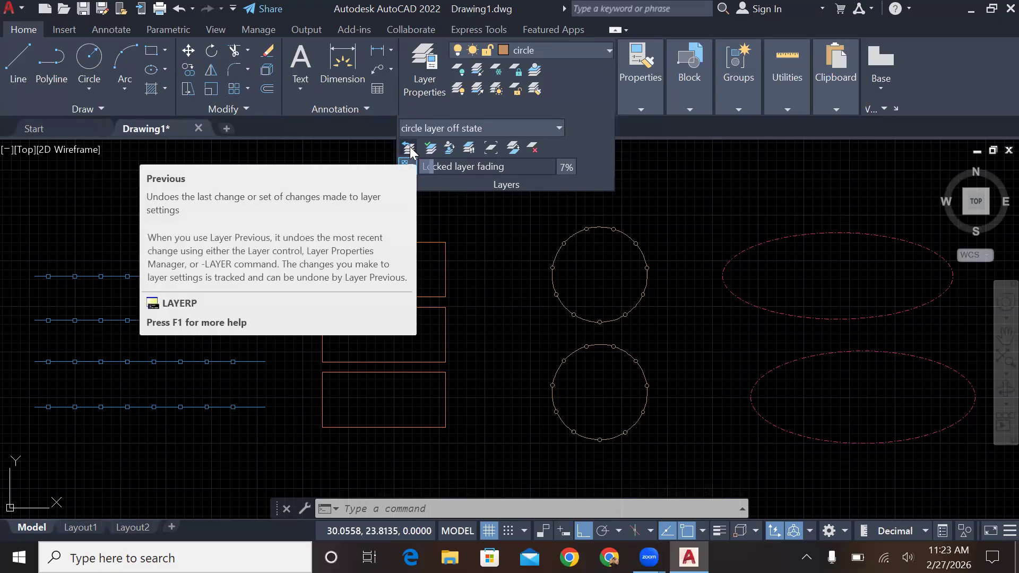
left_click(451, 148)
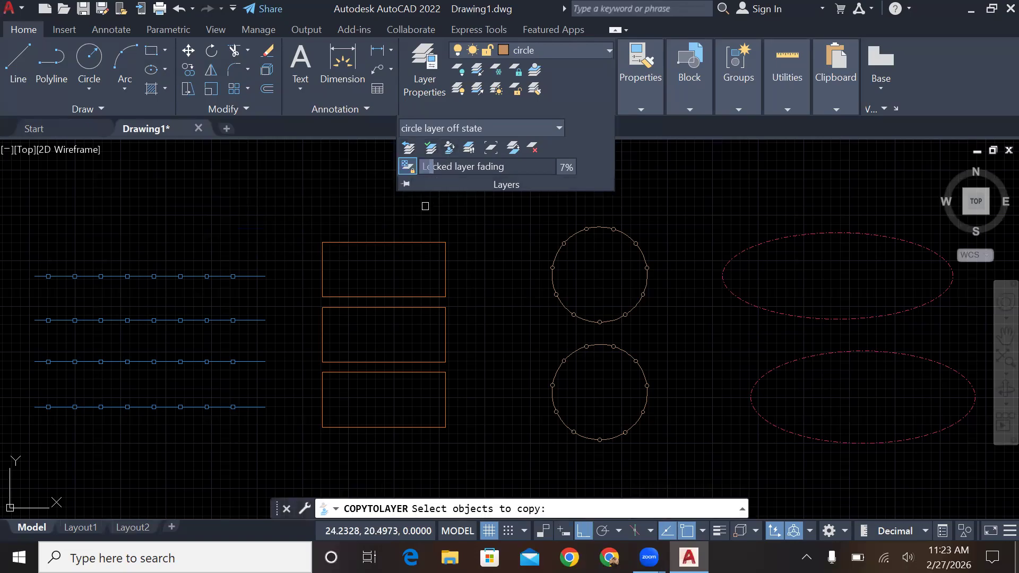
left_click(422, 243)
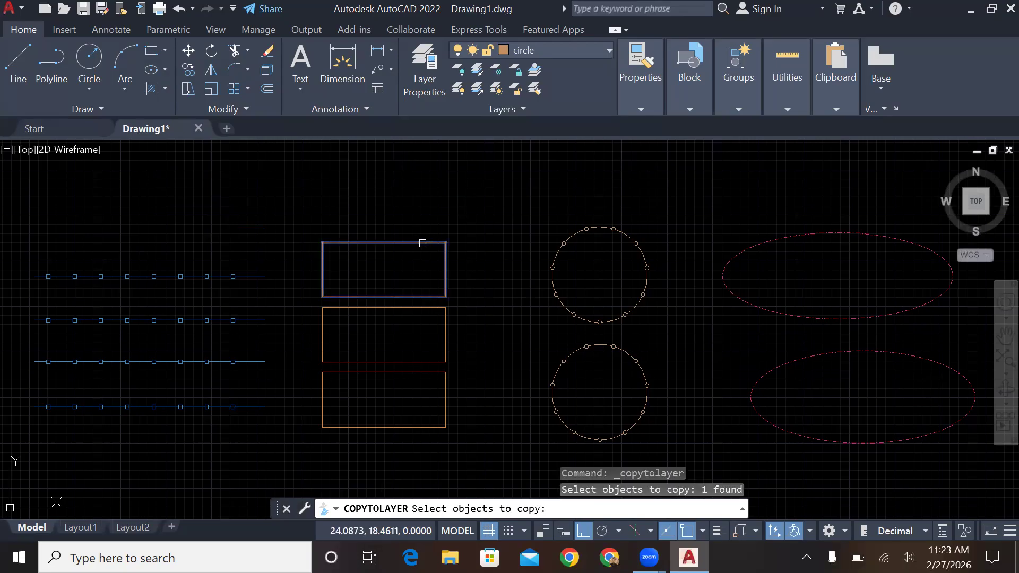
key("Return")
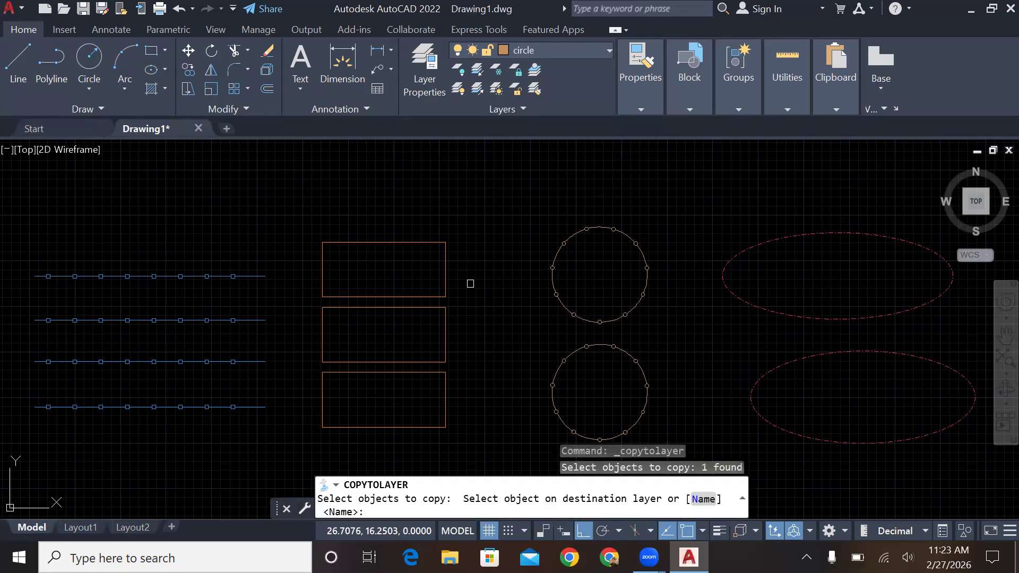
left_click(553, 279)
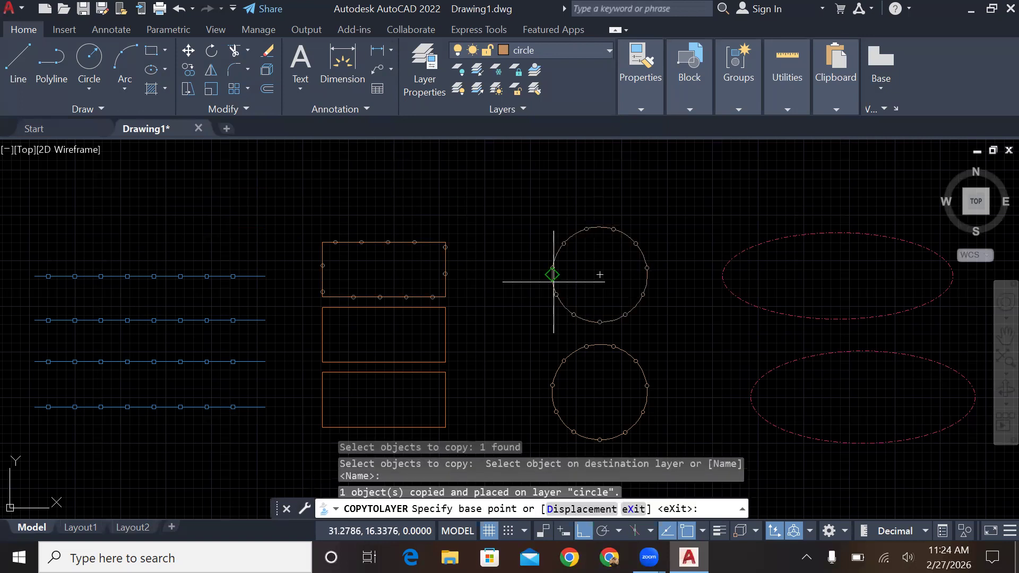
left_click(527, 349)
left_click(518, 259)
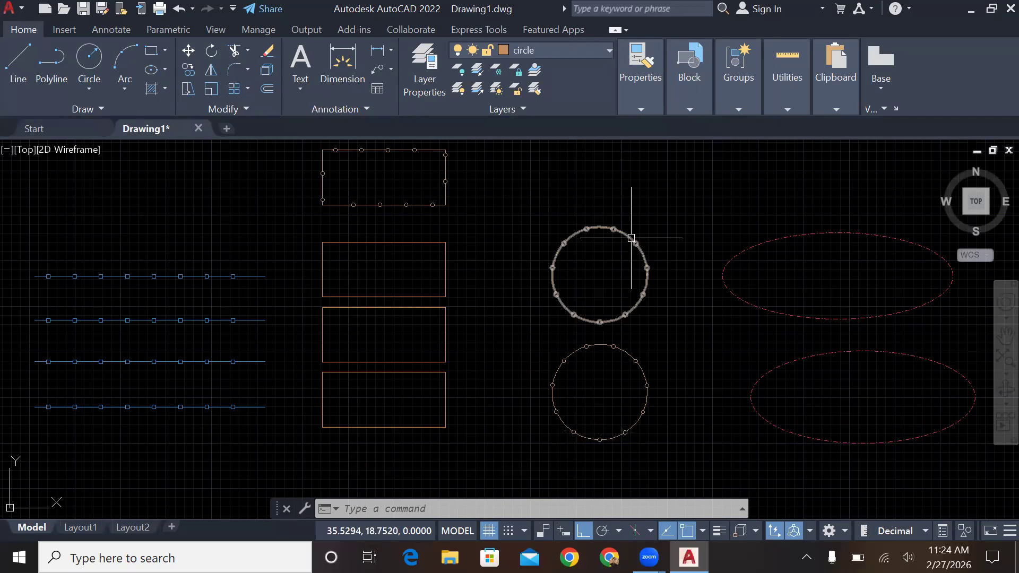
Delete the rectangle copy on the circle layer above the rectangle column.
mouse_move(632, 237)
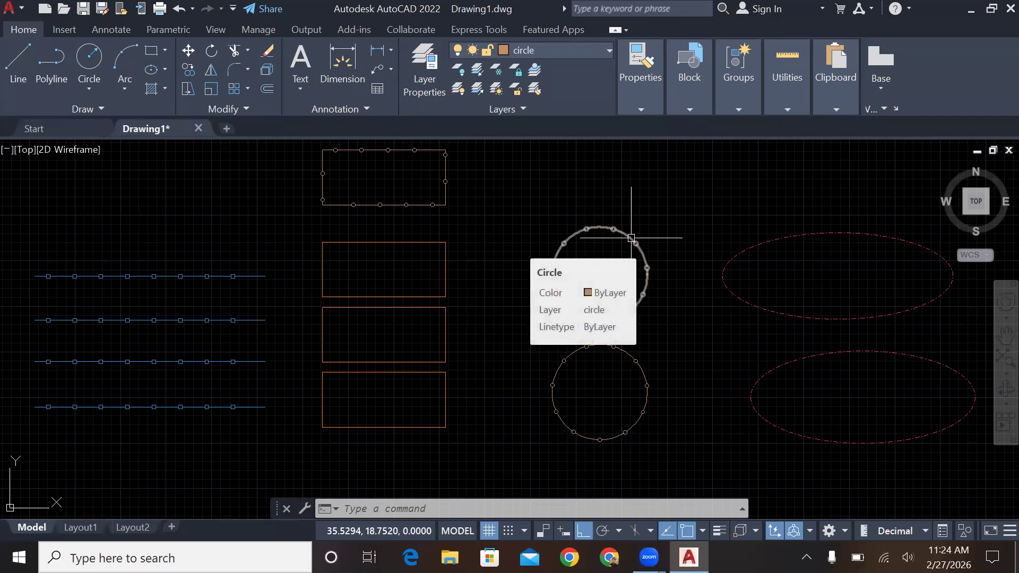
left_click(440, 159)
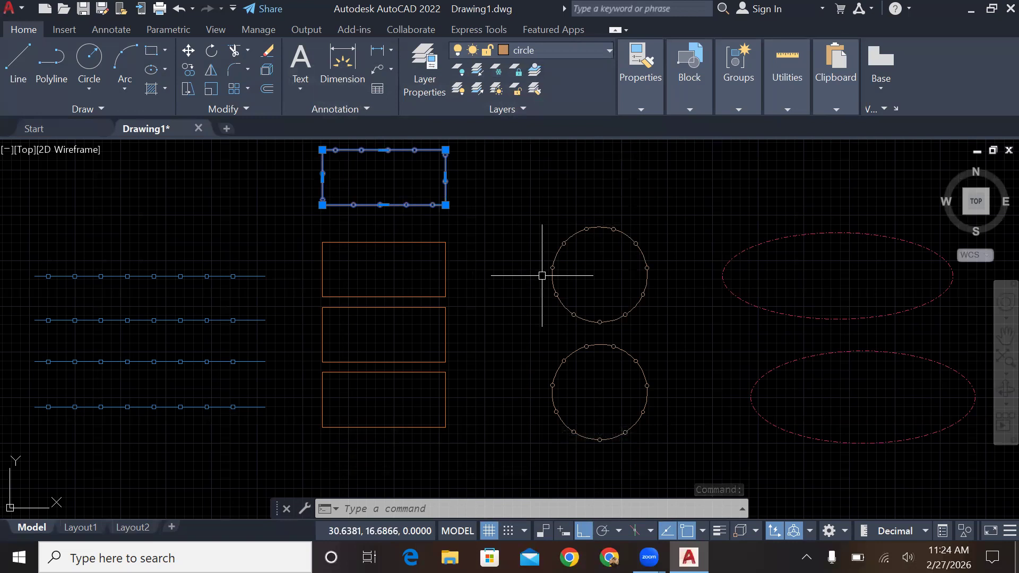
key("Escape")
left_click(470, 202)
key("Escape")
left_click(445, 192)
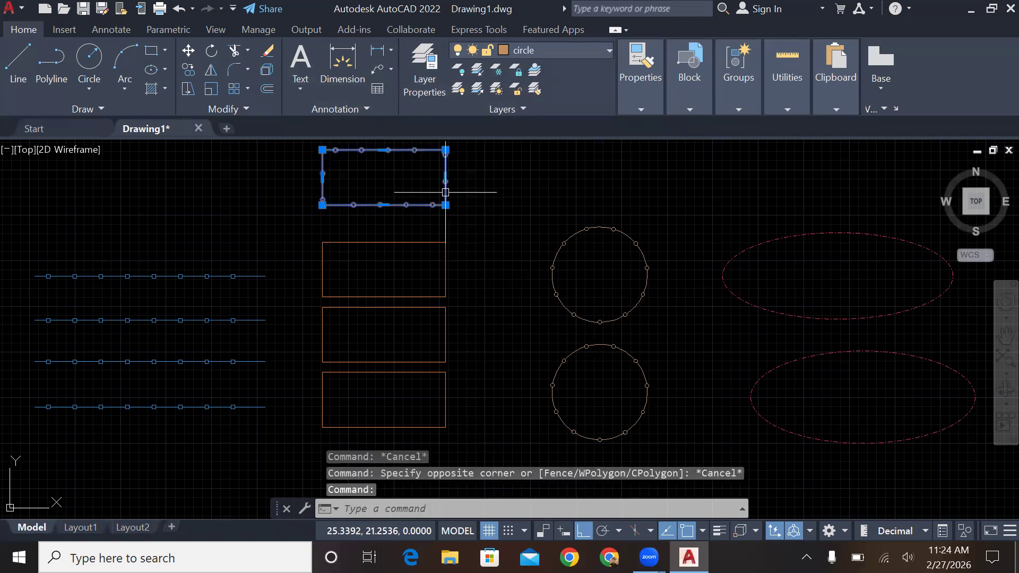
key("Delete")
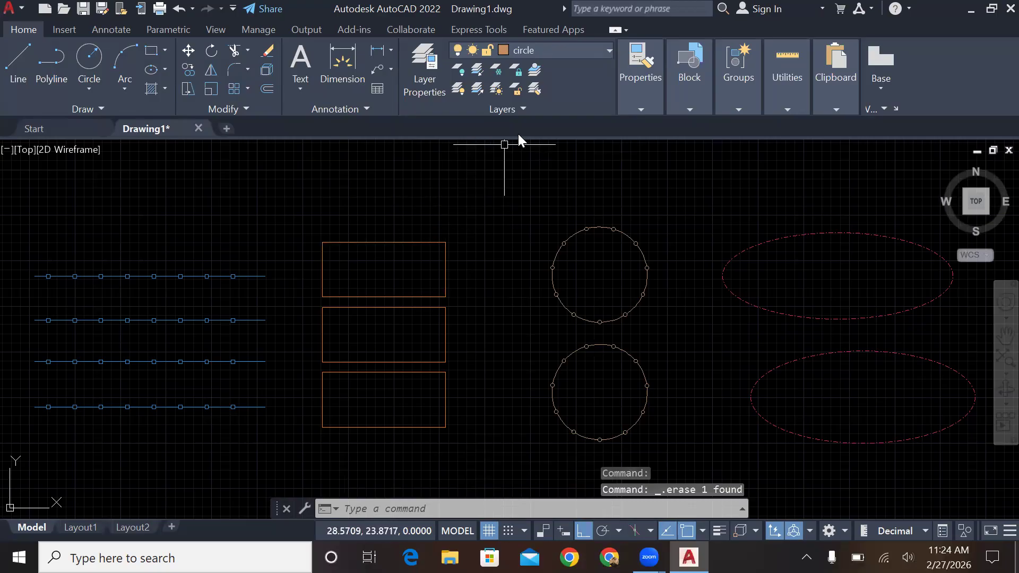
Try the viewport layer isolation command LAYVPI in model space, and switch to Layout1.
left_click(536, 110)
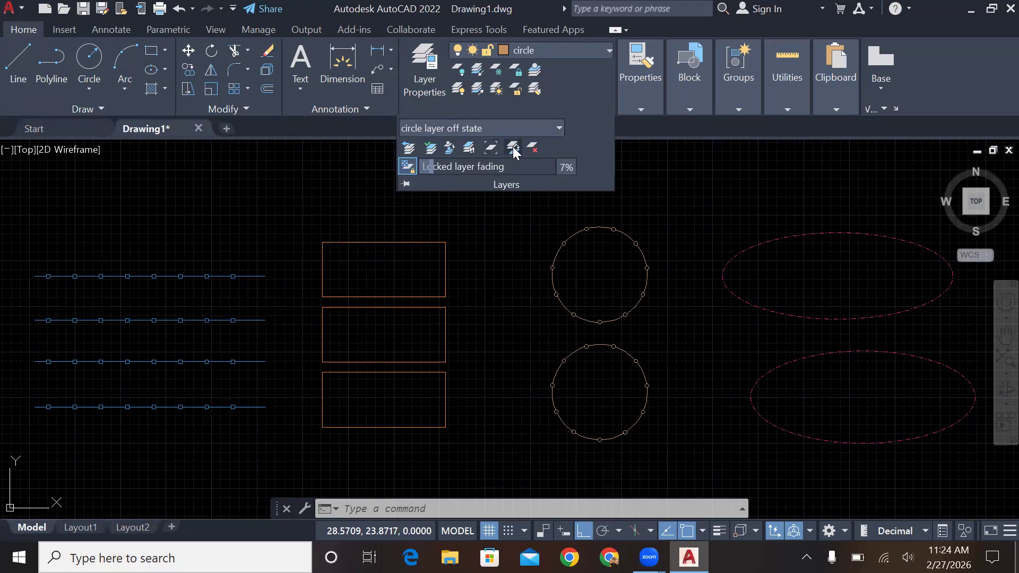
left_click(490, 149)
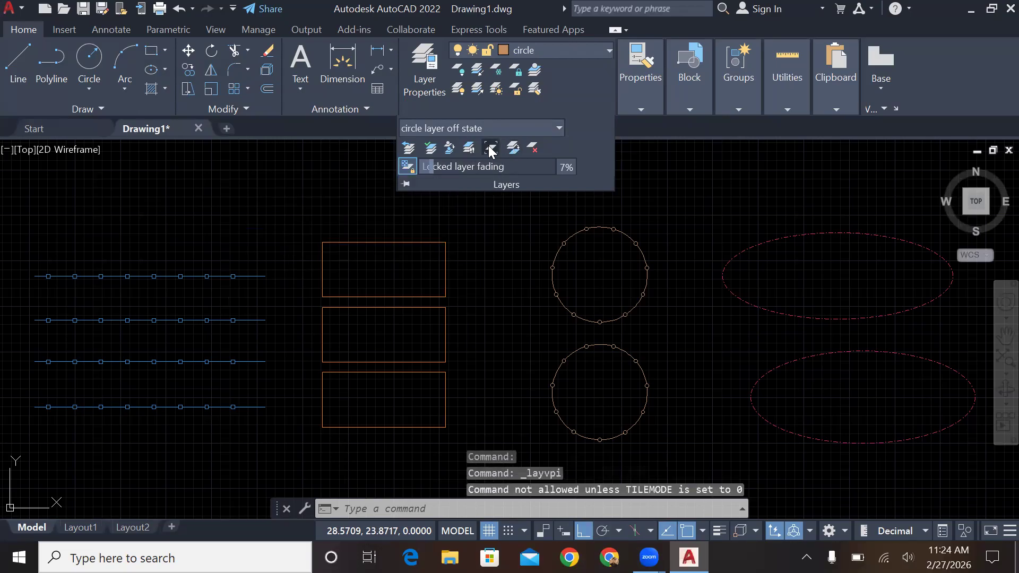
left_click(80, 527)
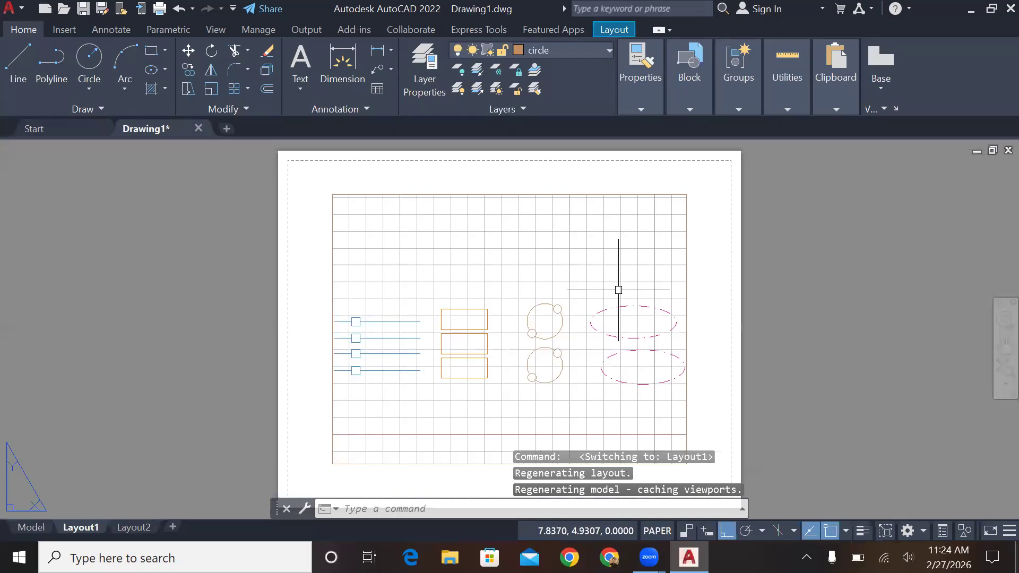
scroll(618, 289, "up", 4)
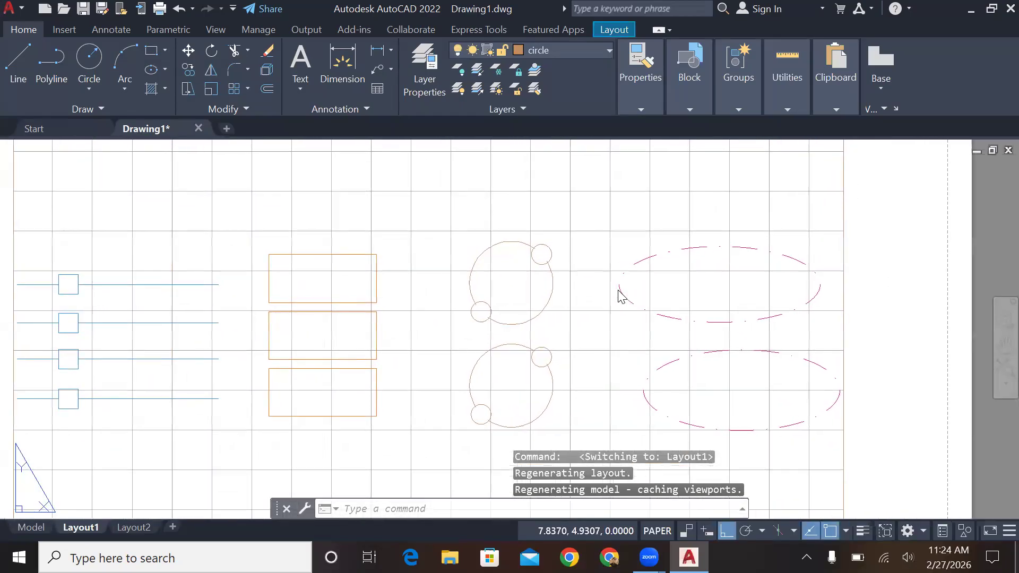
scroll(619, 290, "down", 4)
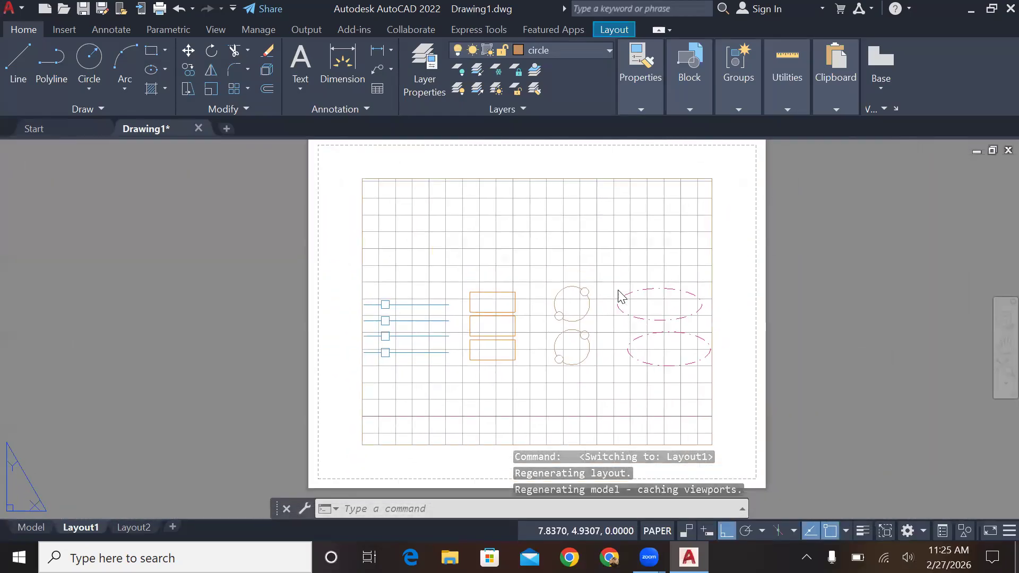
scroll(619, 290, "down", 3)
scroll(618, 290, "up", 3)
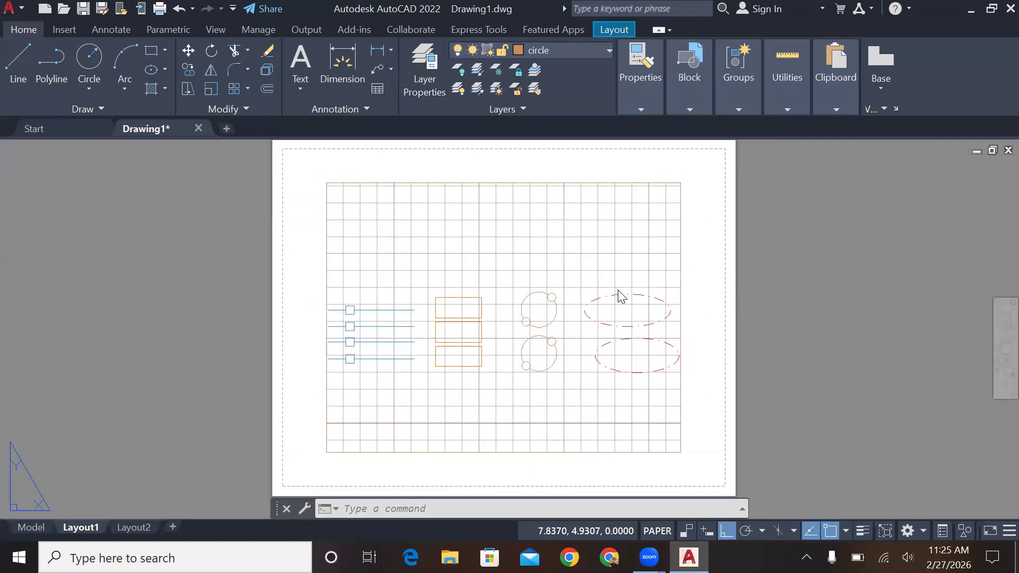
middle_click_drag(619, 290, 624, 290)
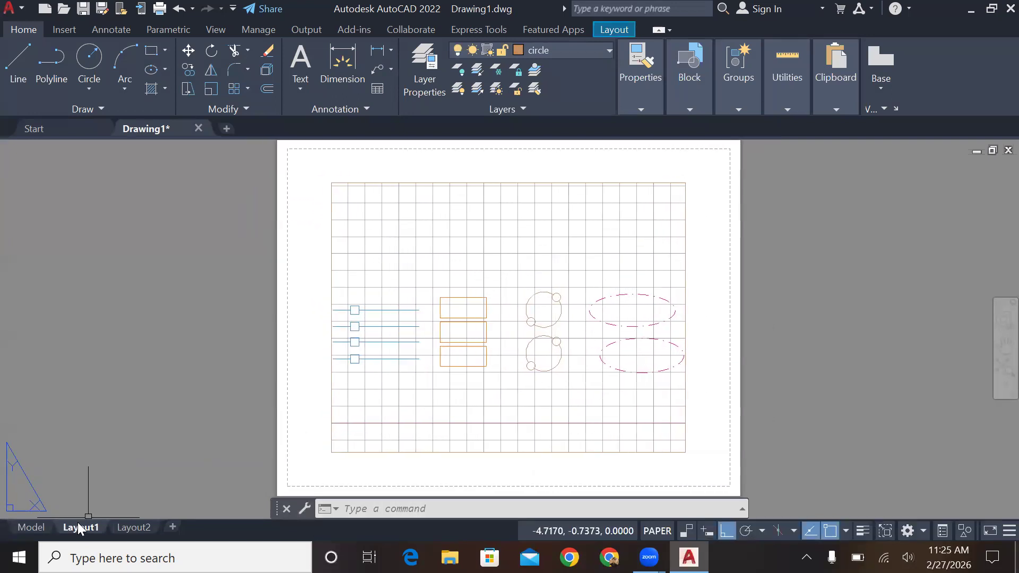
Return to model space and try to merge the rectangle layer into the circle layer with Layer Merge (LAYMRG).
left_click(31, 528)
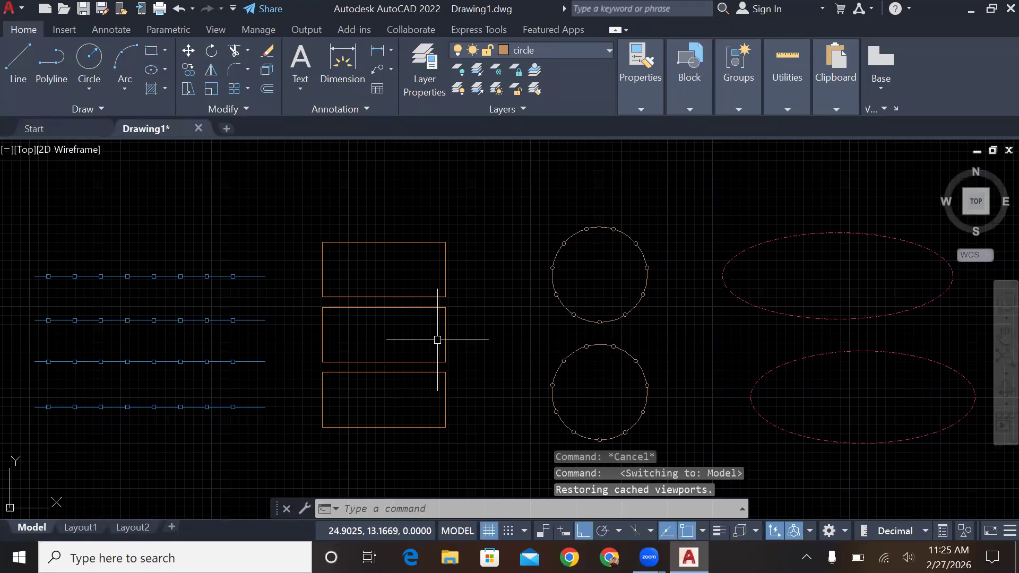
left_click(510, 110)
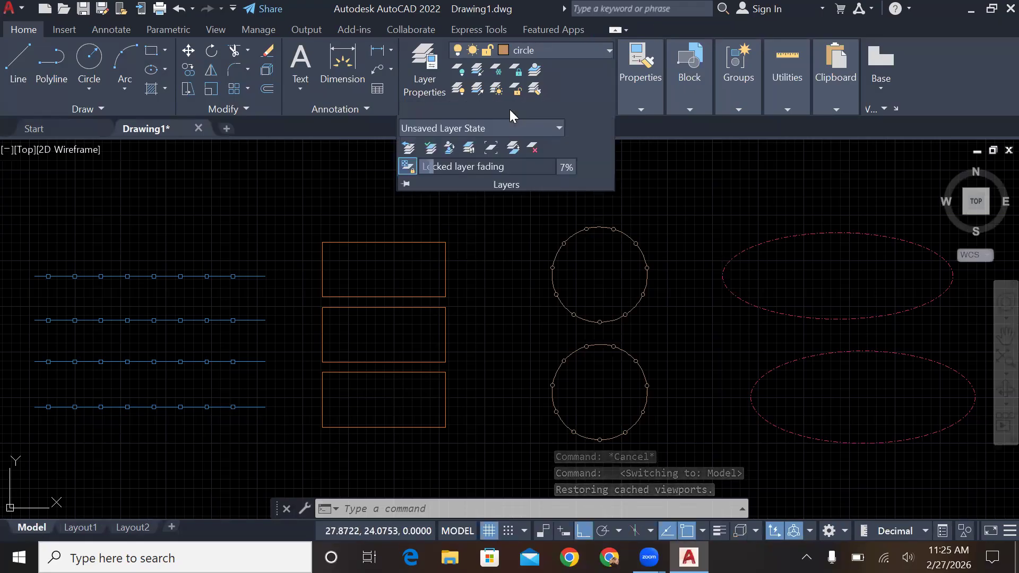
left_click(516, 151)
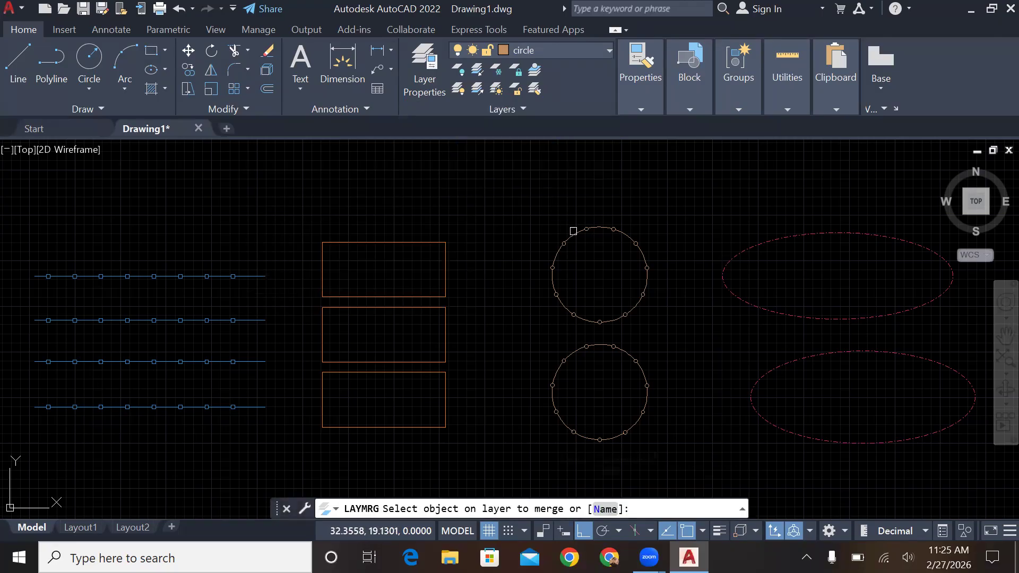
left_click(576, 235)
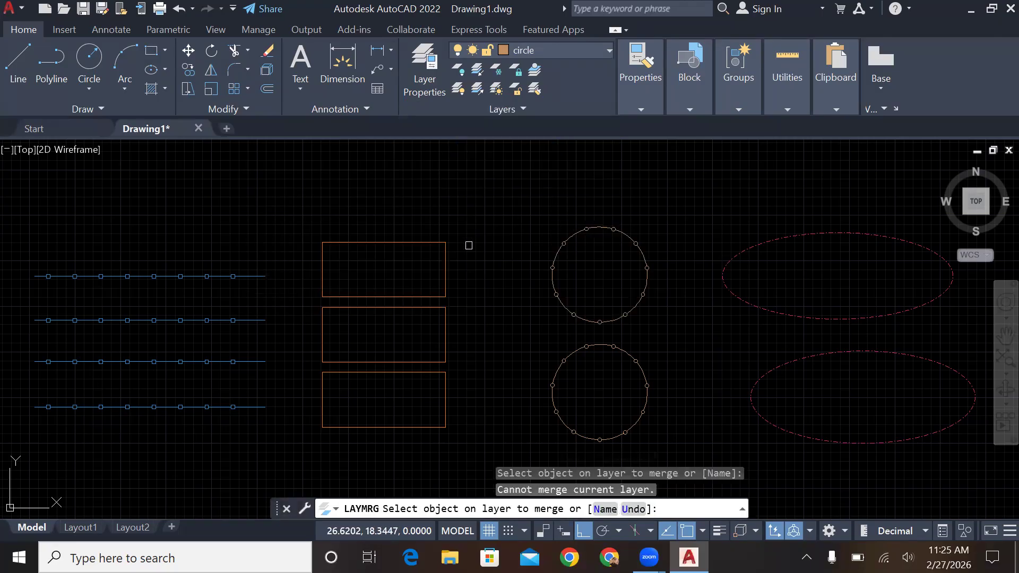
left_click(446, 249)
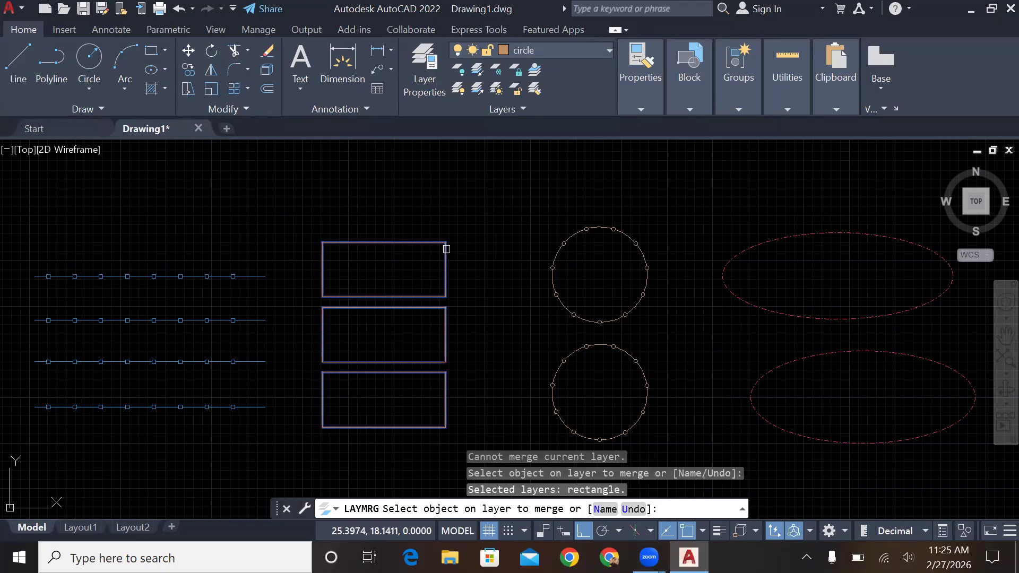
key("Return")
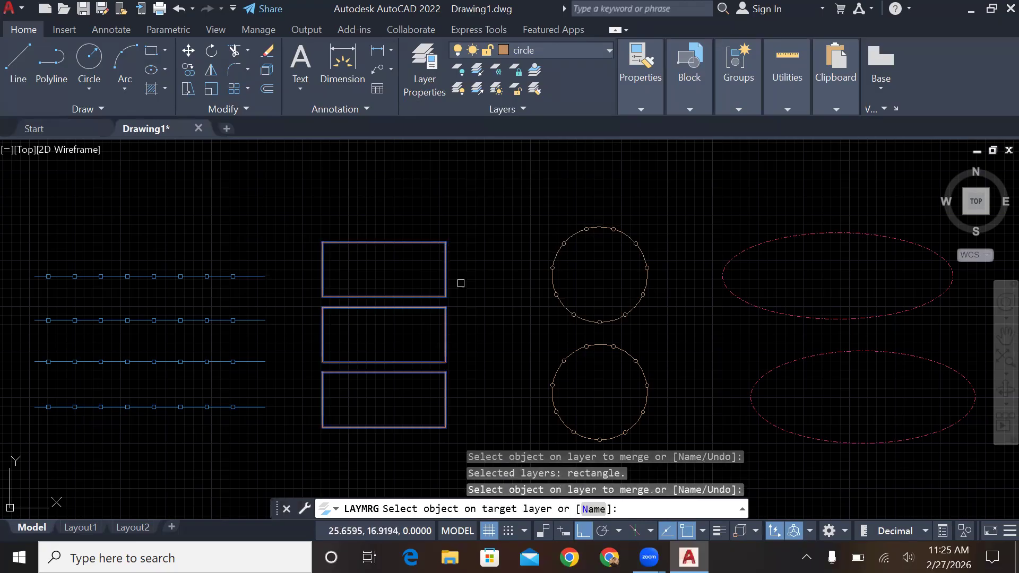
left_click(573, 313)
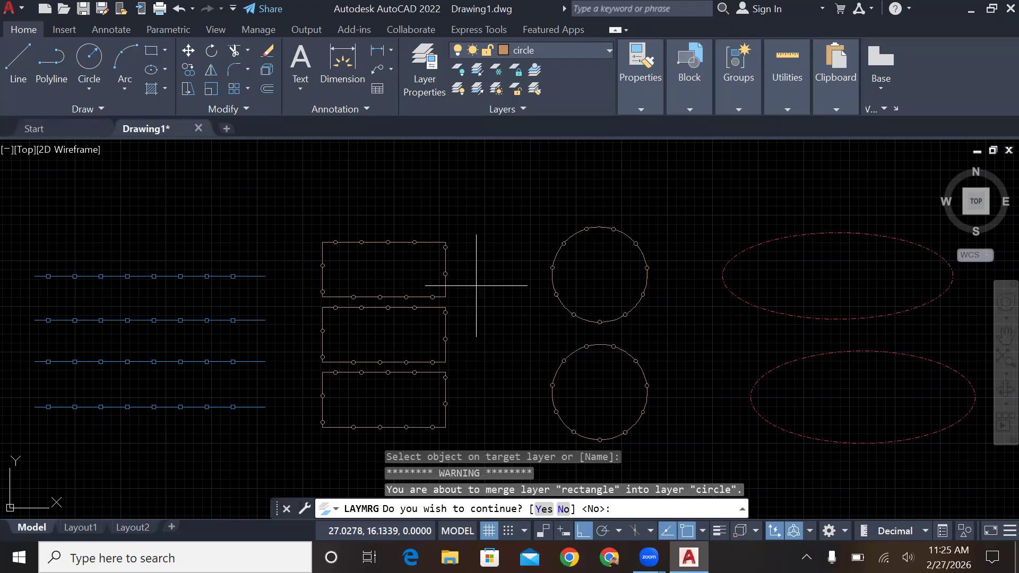
key("Escape")
key("Escape")
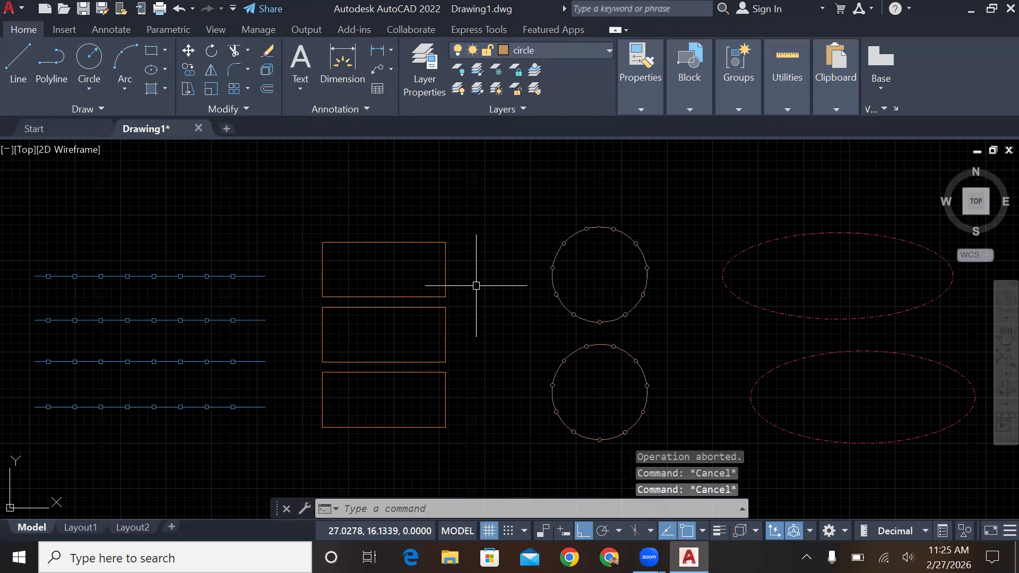
key("Escape")
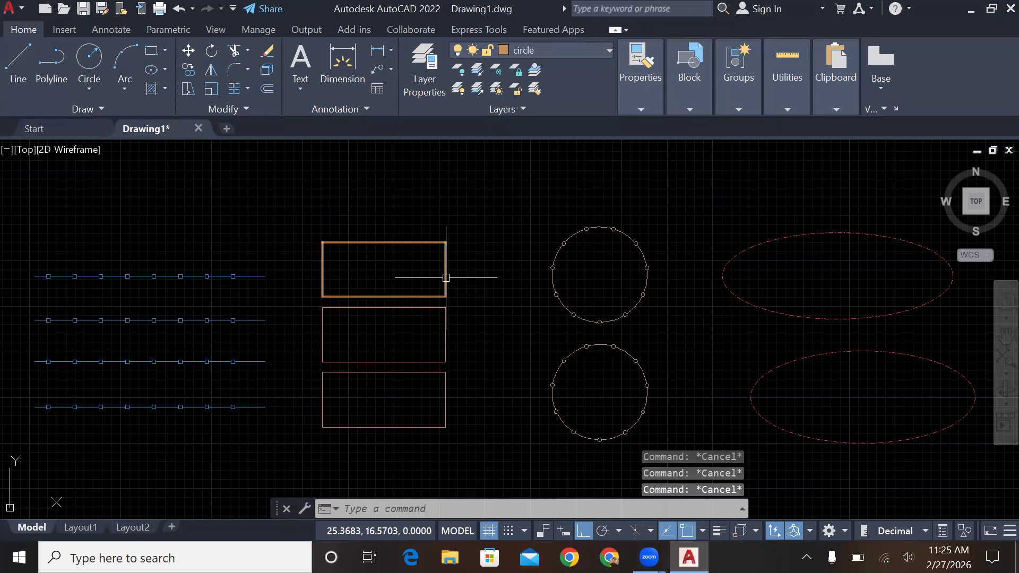
Repeat the LAYMRG attempt with the rectangle layer as source and the circle layer as target, declining the merge.
key("space")
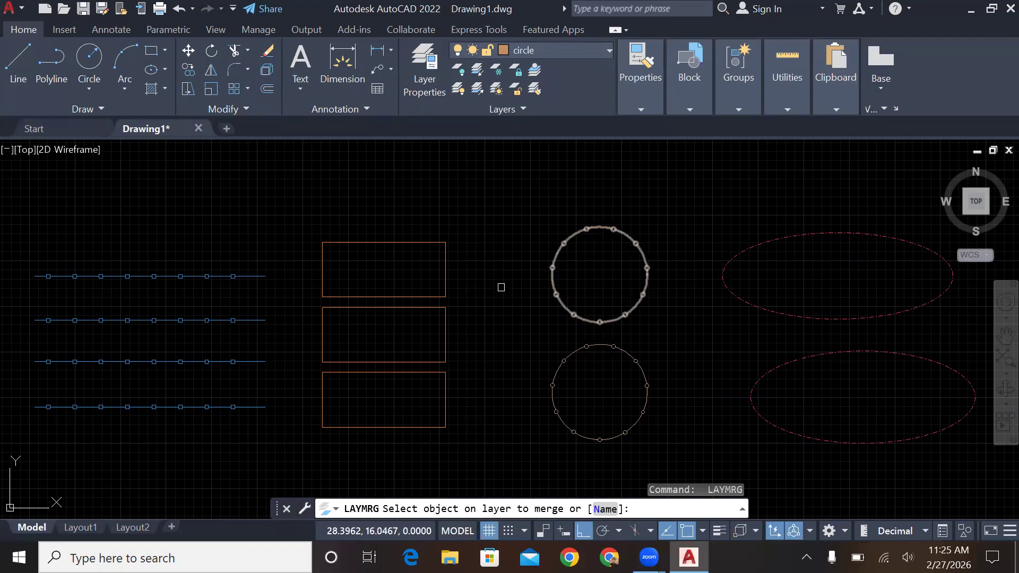
left_click(443, 290)
key("Return")
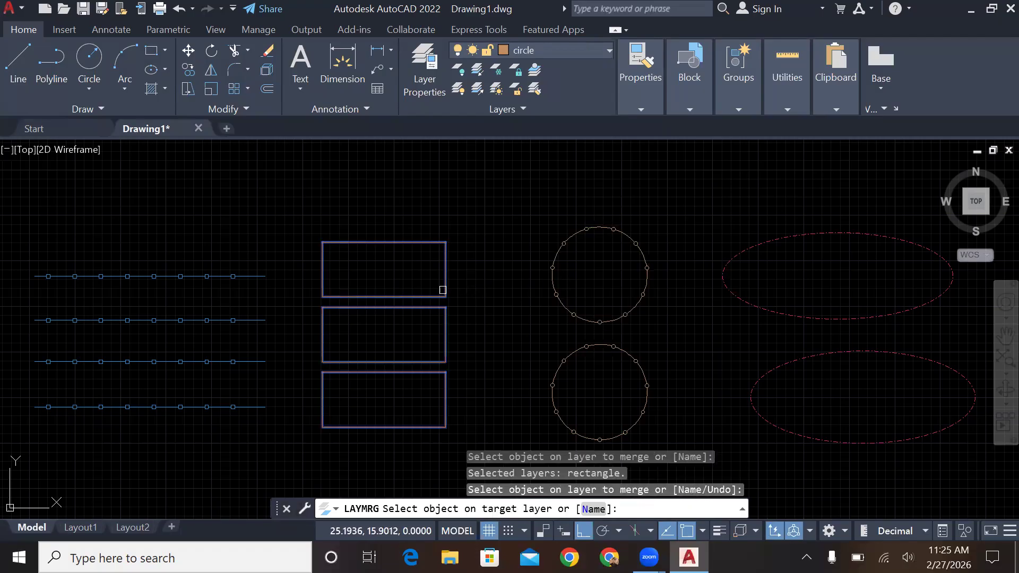
left_click(570, 313)
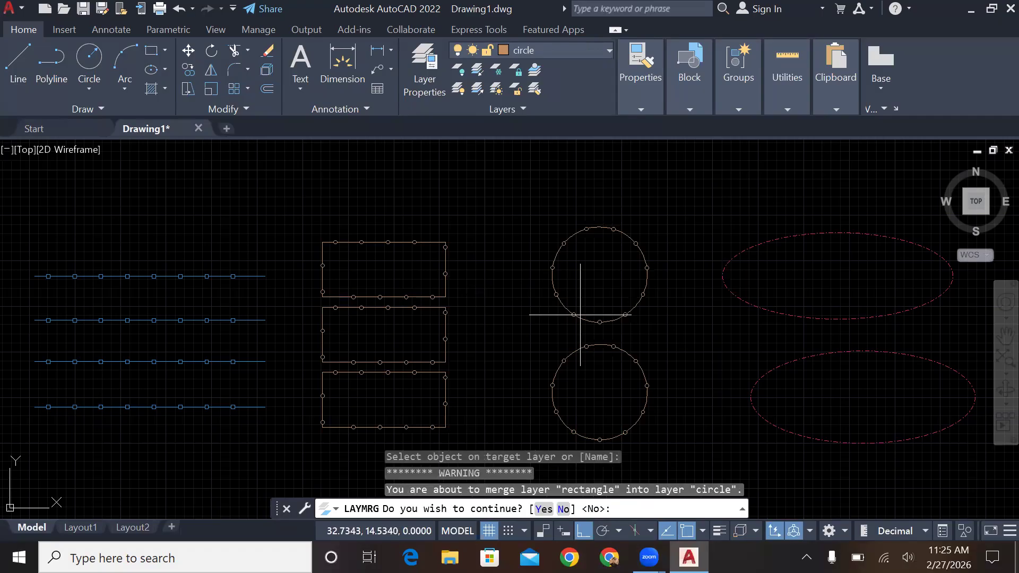
key("Return")
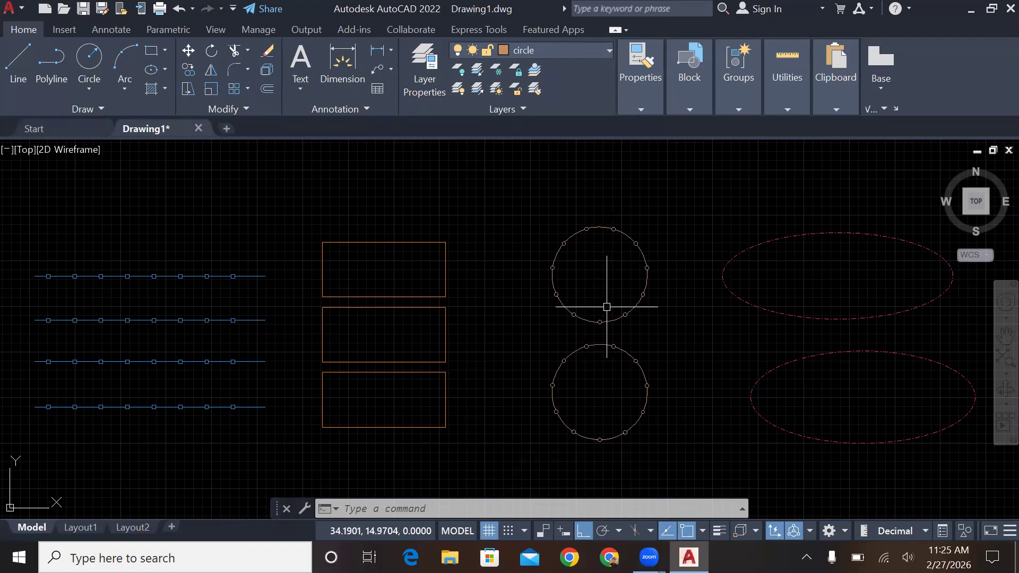
Try to delete the current circle layer with Layer Delete (LAYDEL) by picking the upper circle.
left_click(561, 110)
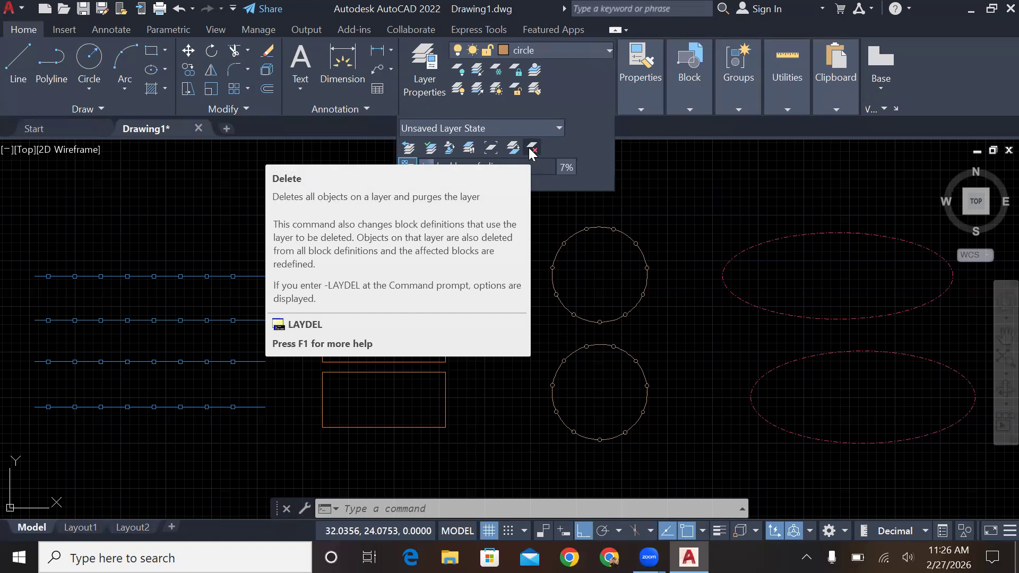
left_click(530, 150)
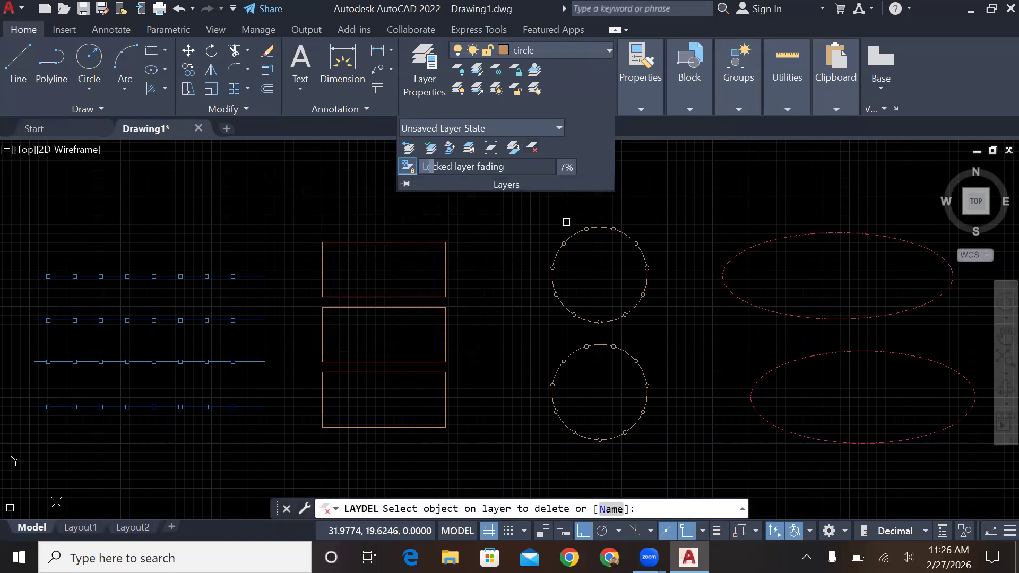
left_click(571, 233)
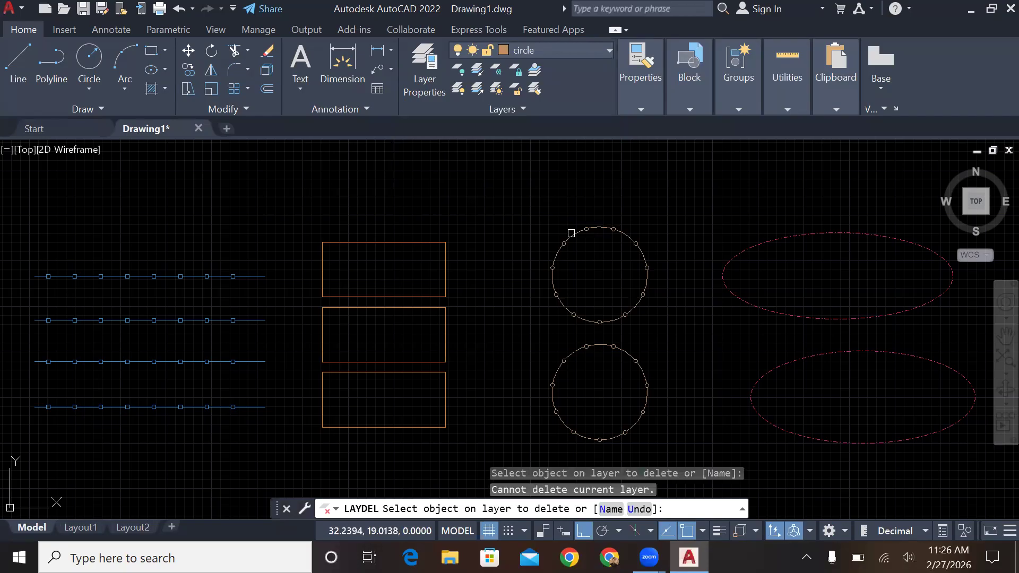
key("Return")
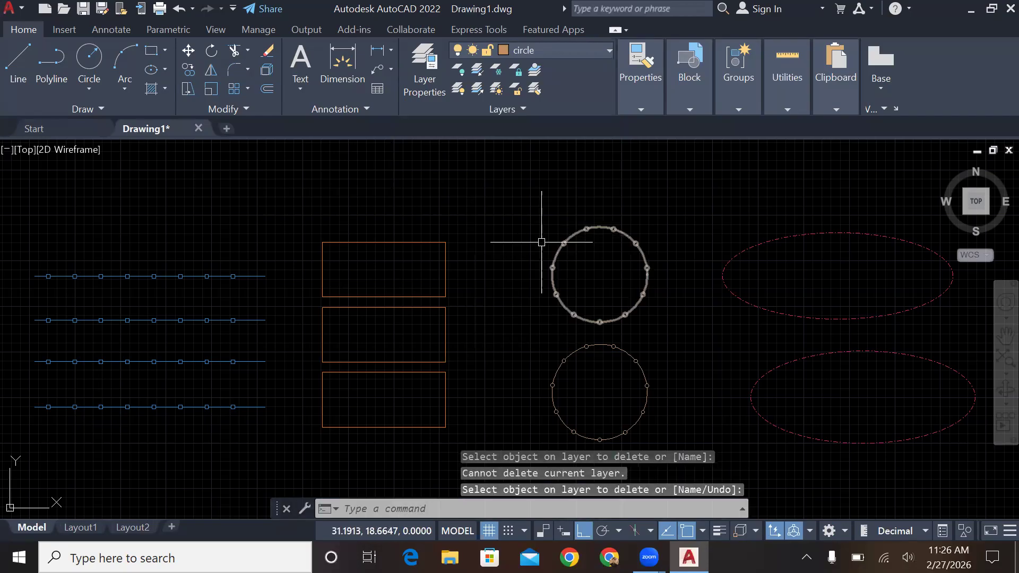
key("Escape")
key("Escape")
key("Escape")
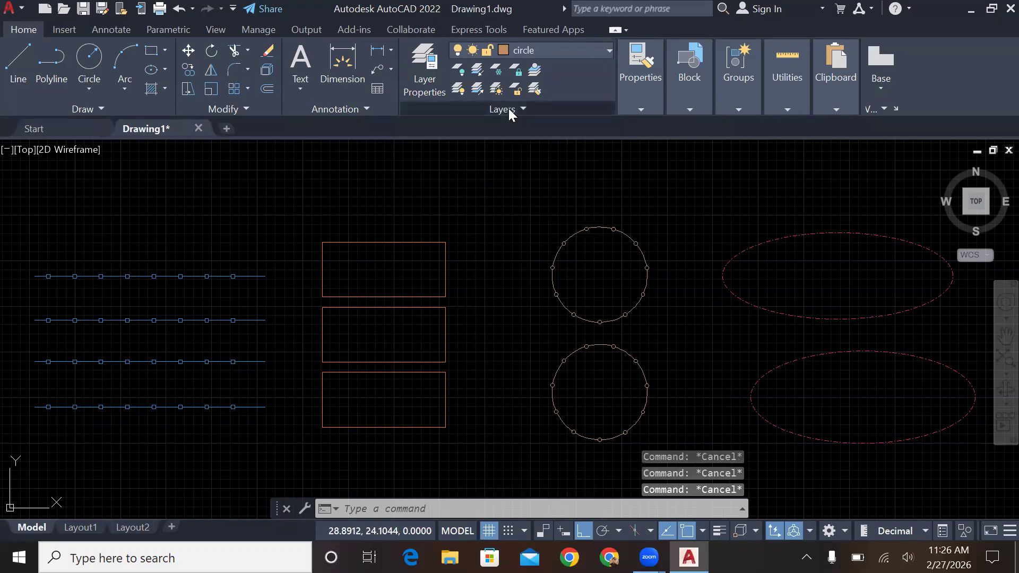
Delete the "elipse" layer and all its objects by choosing it by name in Layer Delete (LAYDEL).
left_click(509, 112)
left_click(532, 151)
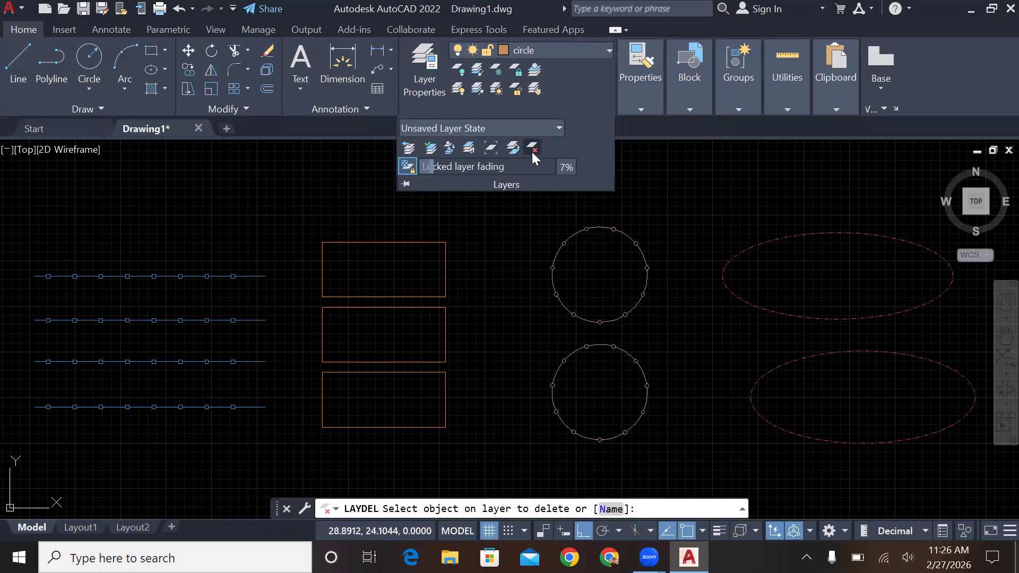
left_click(573, 231)
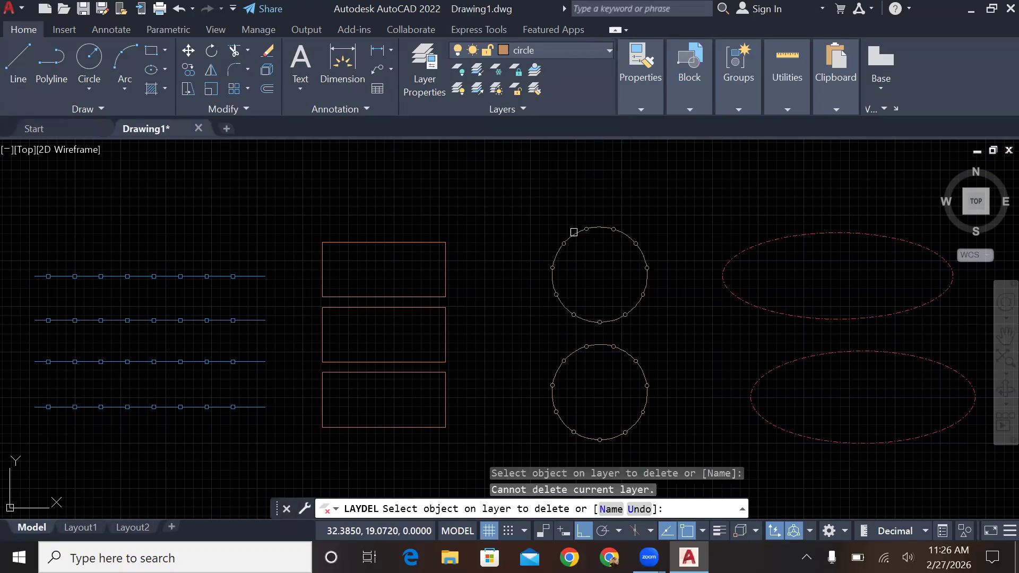
left_click(612, 510)
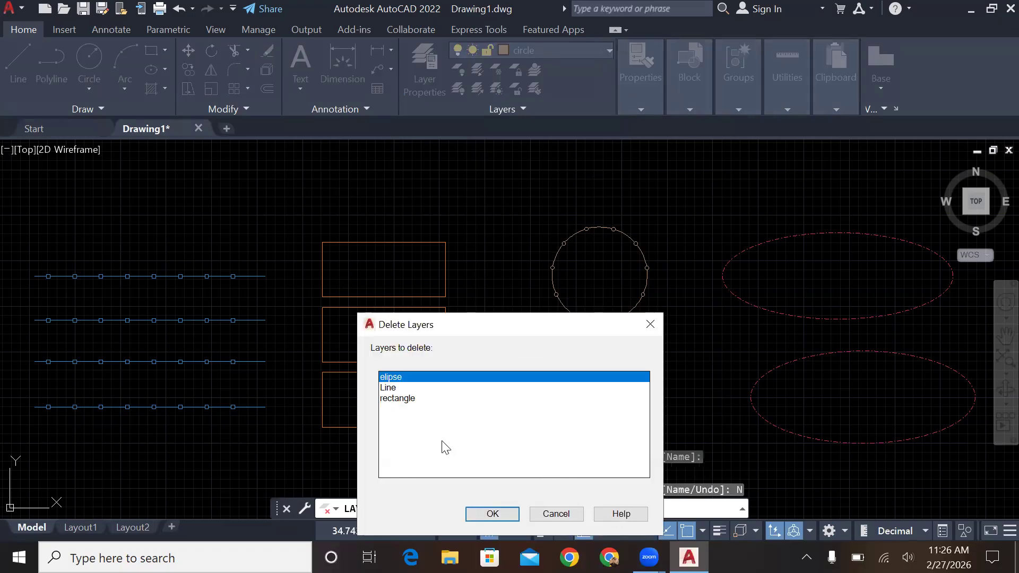
left_click(493, 515)
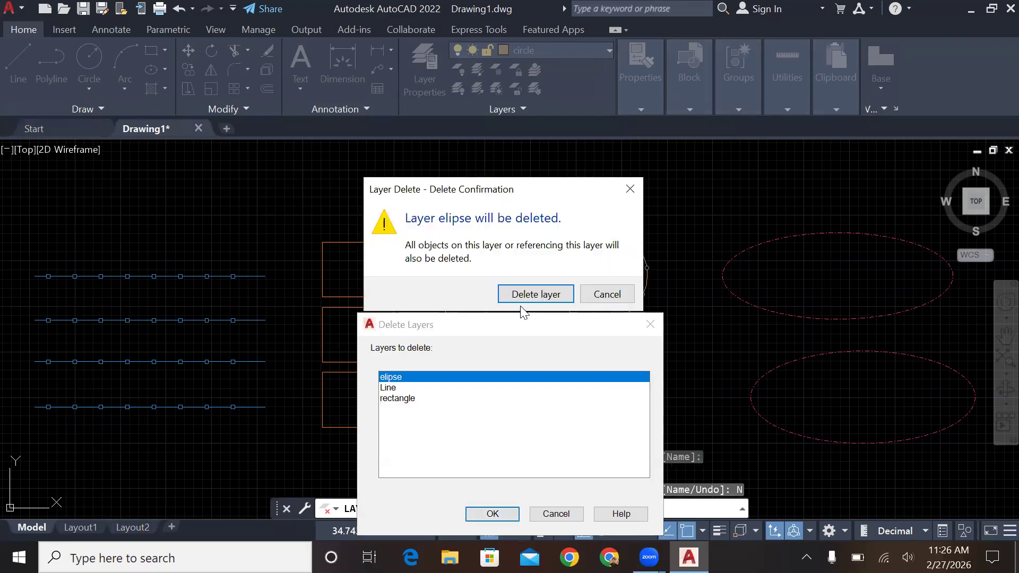
left_click(531, 295)
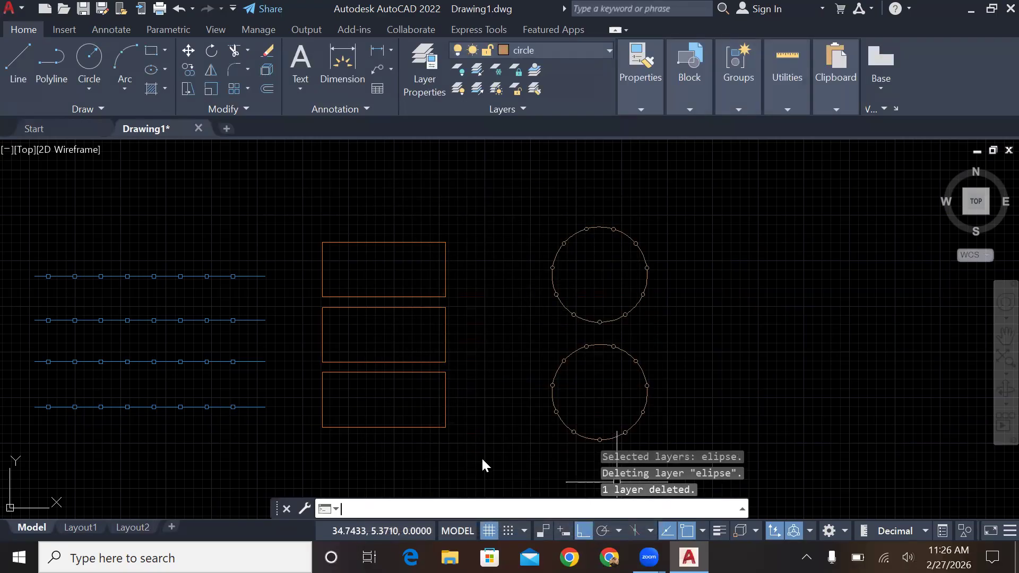
key("Escape")
key("Escape")
key("Escape")
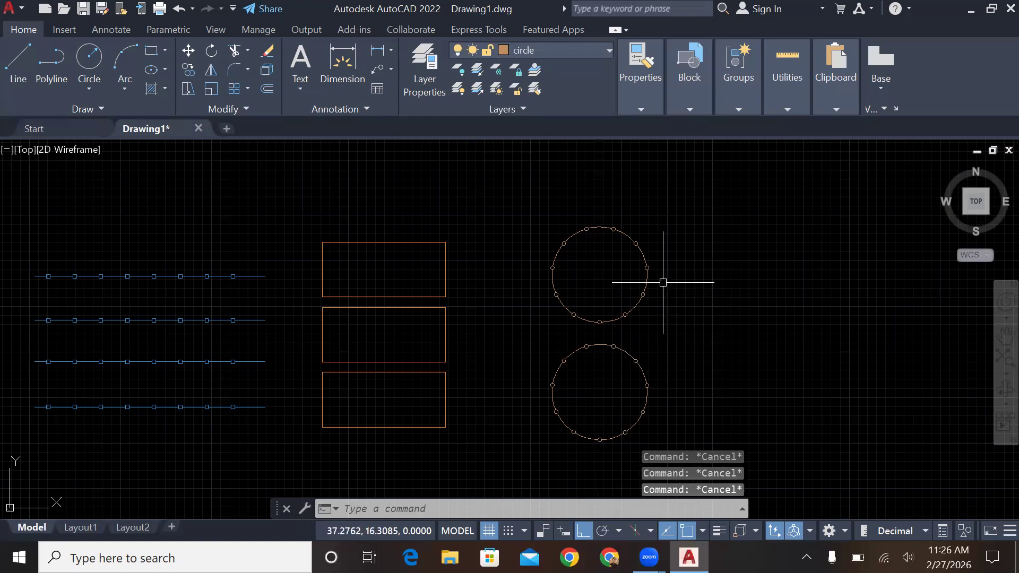
Check which layers remain in the drawing, using the layer list and the Layer Properties Manager.
middle_click_drag(663, 282, 766, 291)
scroll(766, 291, "up", 1)
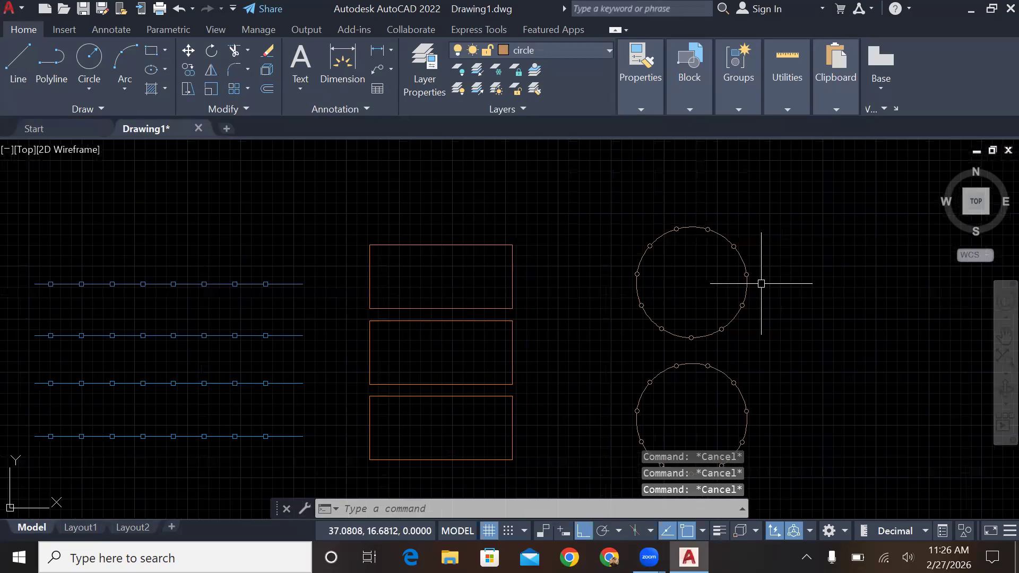
left_click(593, 48)
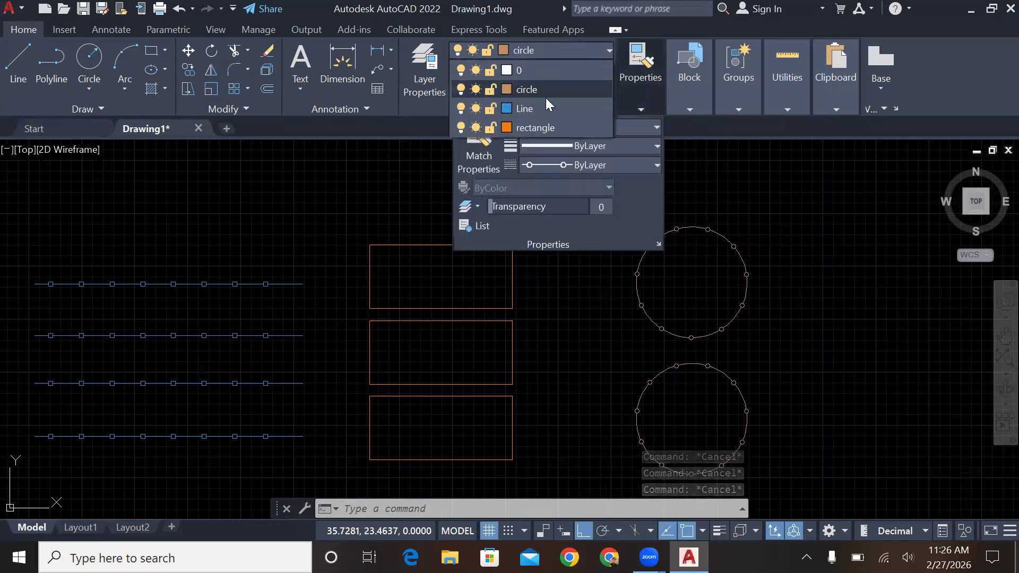
left_click(765, 232)
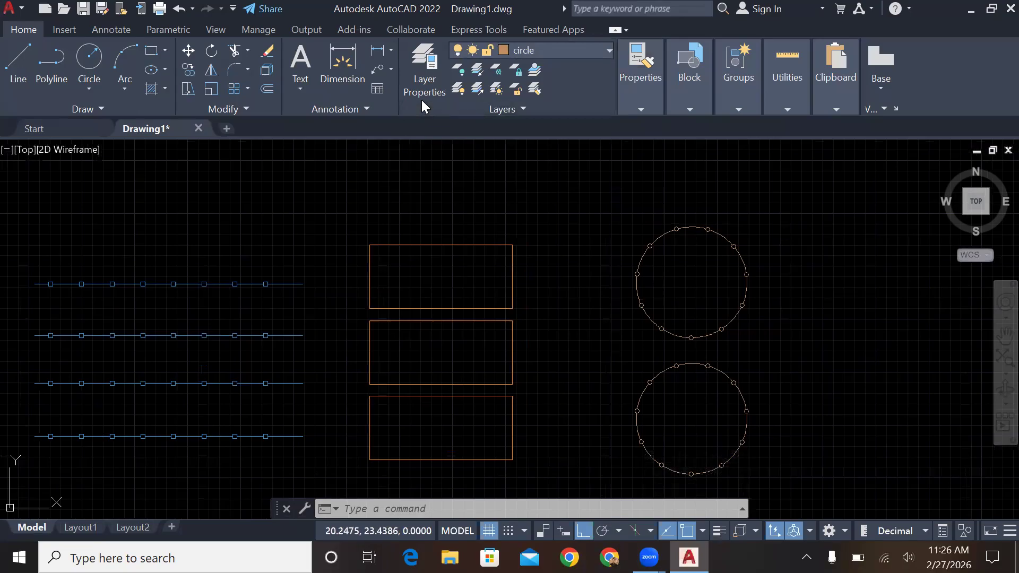
left_click(429, 69)
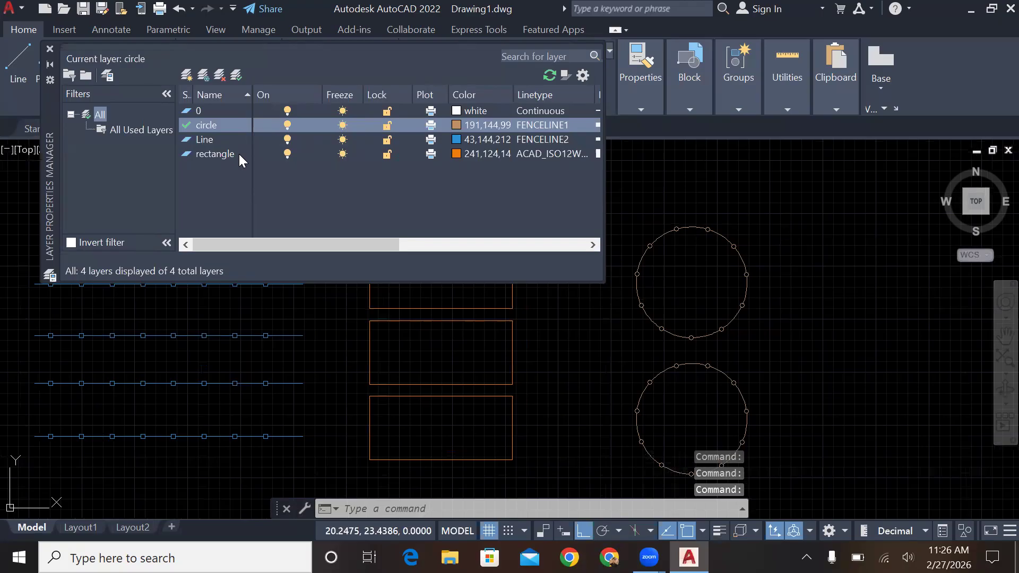
left_click(50, 49)
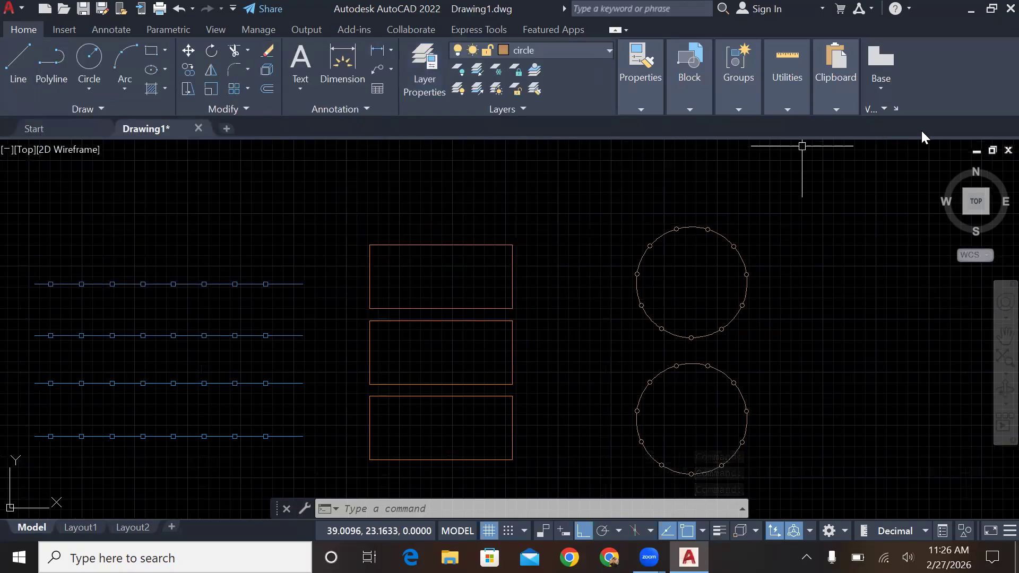
Set the locked layer fading to 2%.
scroll(431, 302, "down", 3)
scroll(662, 348, "up", 2)
middle_click_drag(662, 349, 745, 351)
scroll(682, 349, "down", 1)
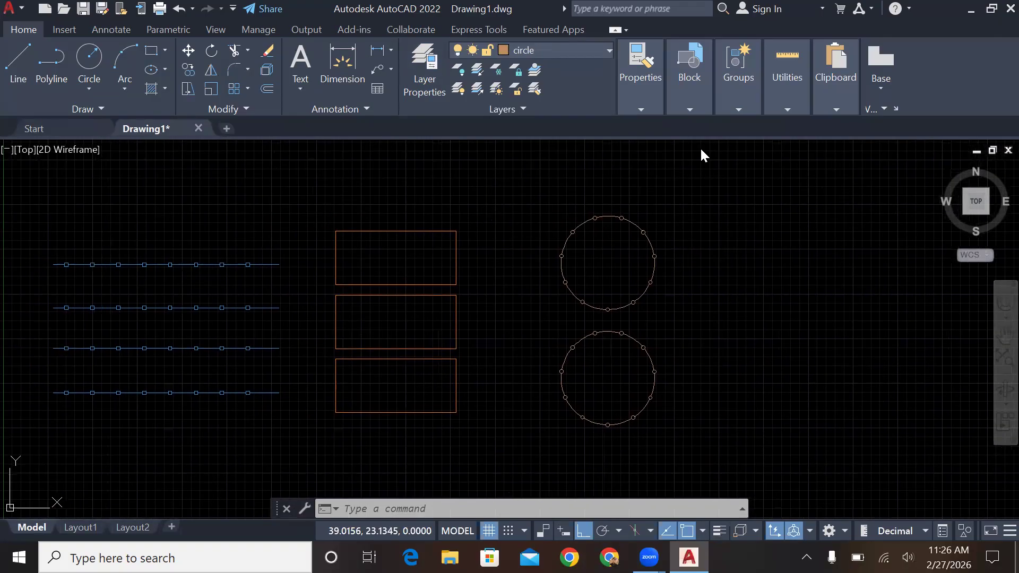
left_click(529, 110)
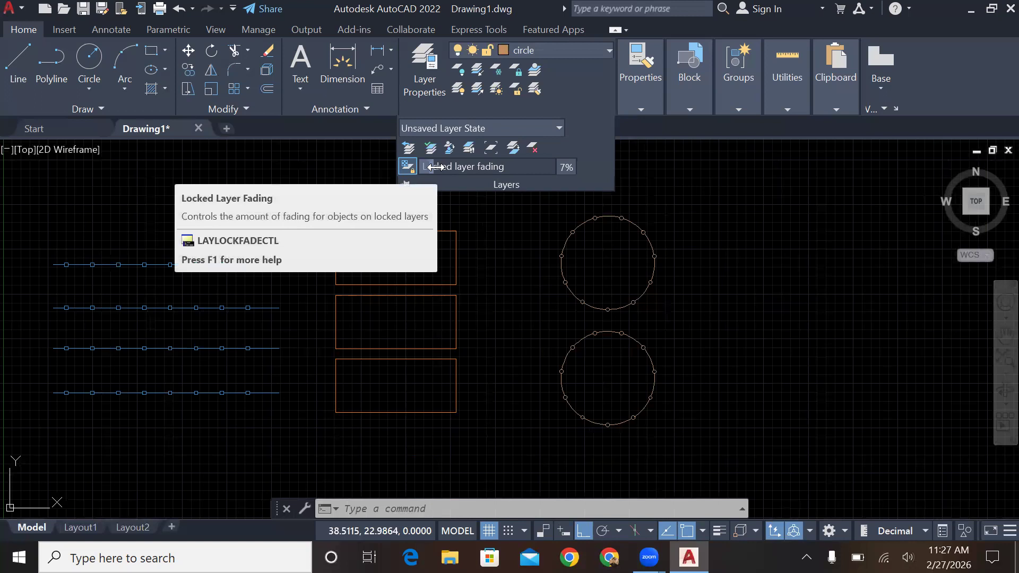
left_click_drag(513, 166, 513, 171)
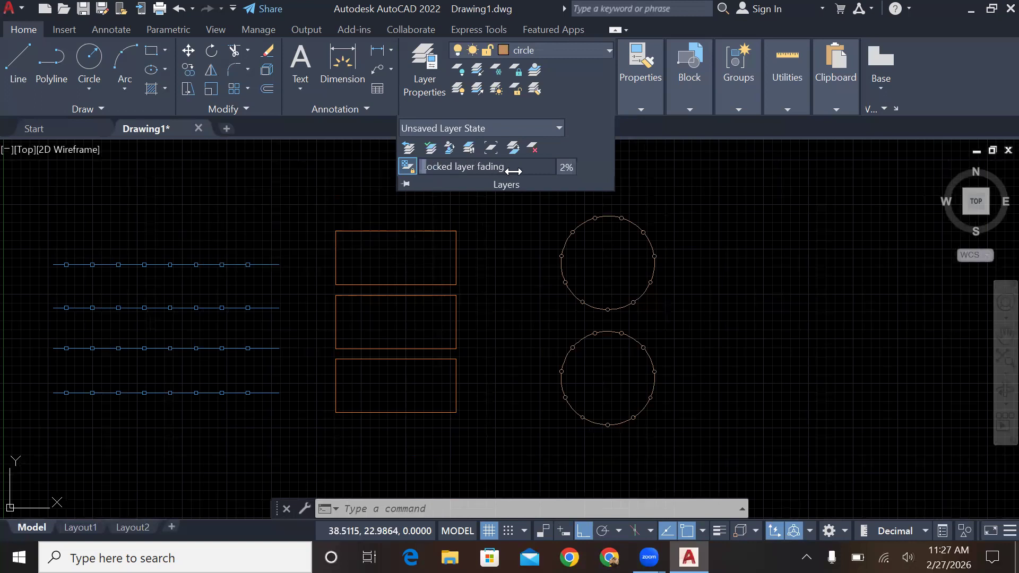
left_click(569, 168)
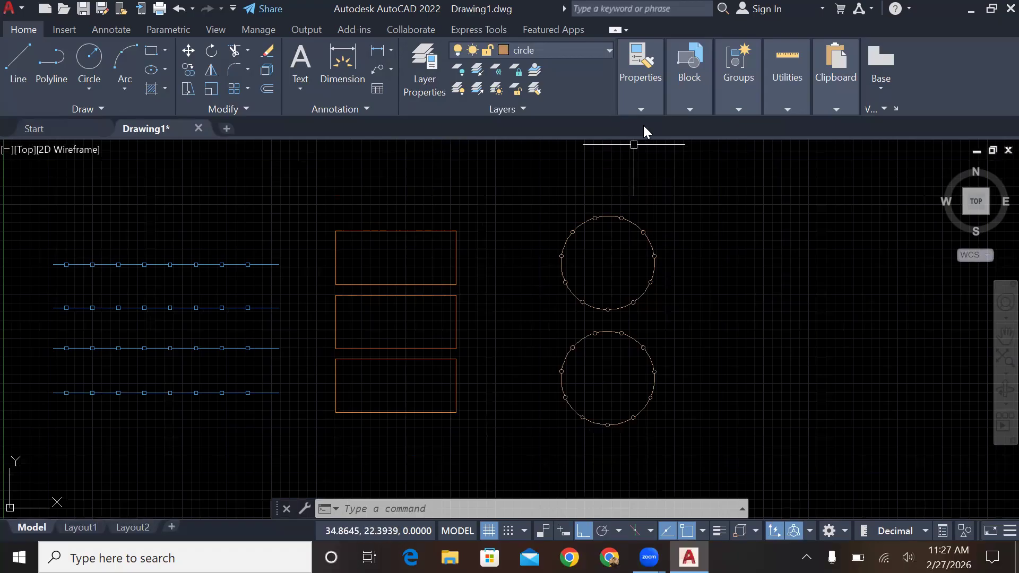
left_click(648, 105)
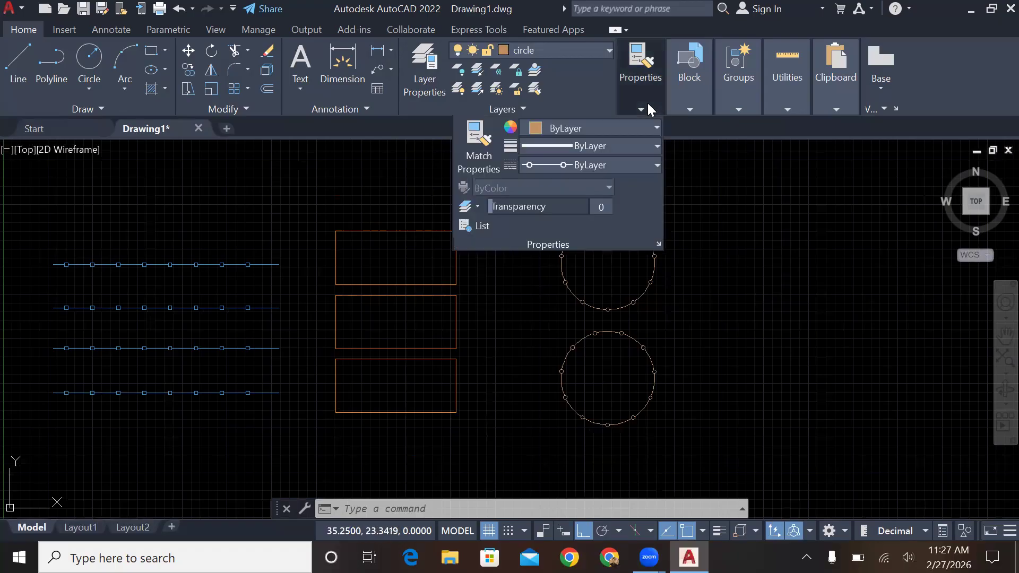
left_click(717, 181)
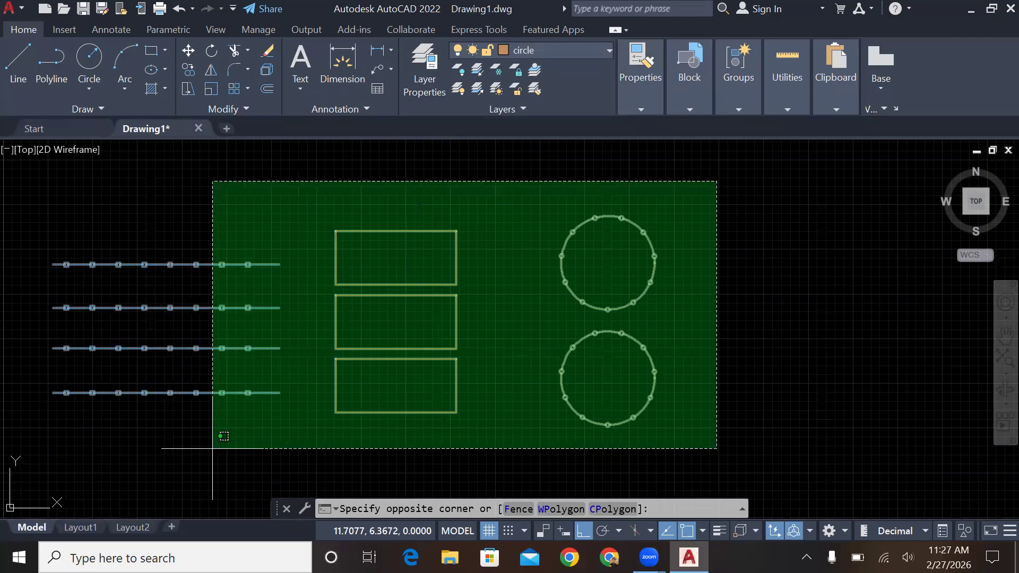
left_click(99, 423)
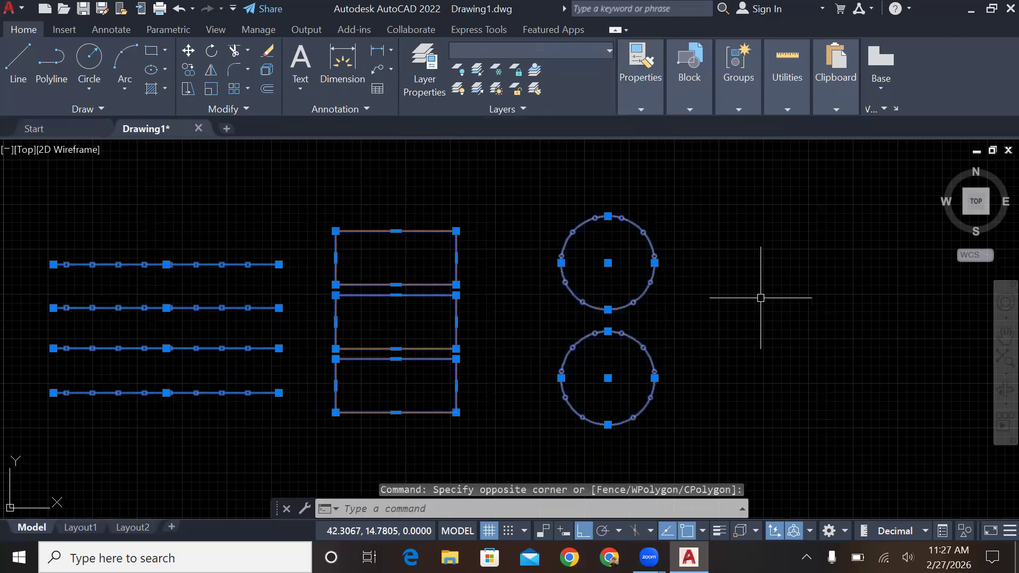
key("Escape")
key("Escape")
key("Escape")
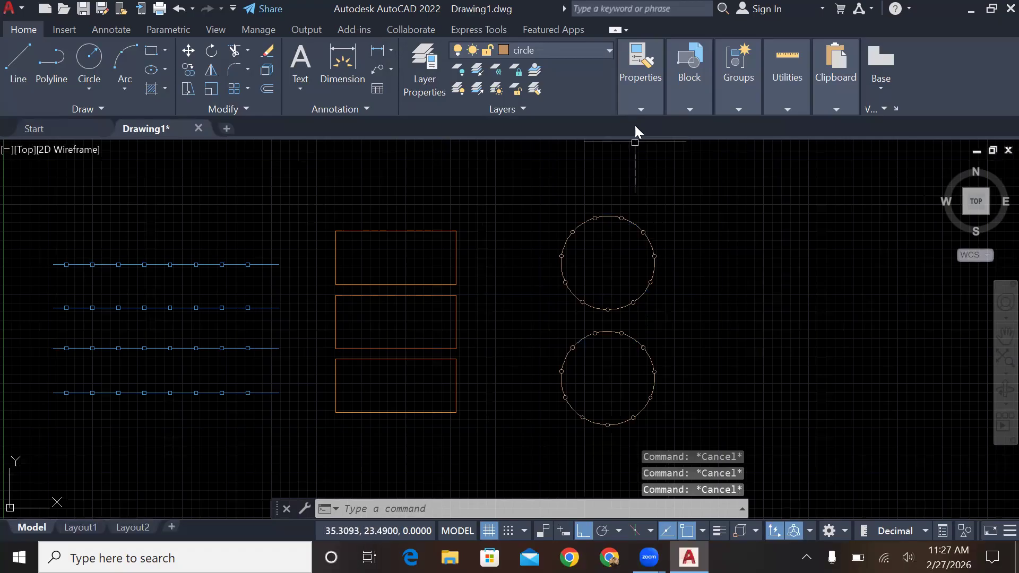
Draw a circle with a radius of about 3.29 beside the upper circle, keeping the object color at ByLayer.
mouse_move(655, 107)
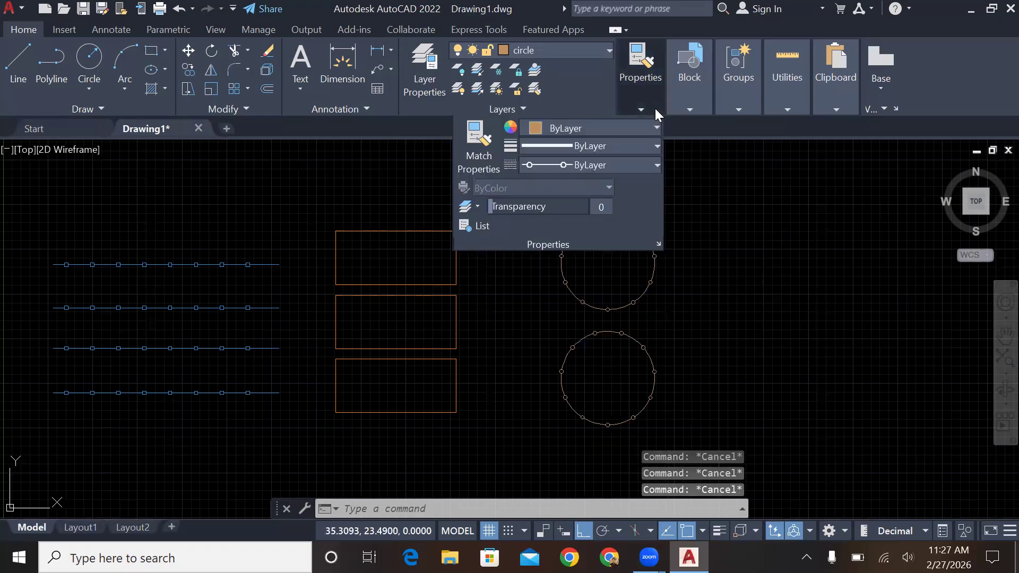
left_click(614, 126)
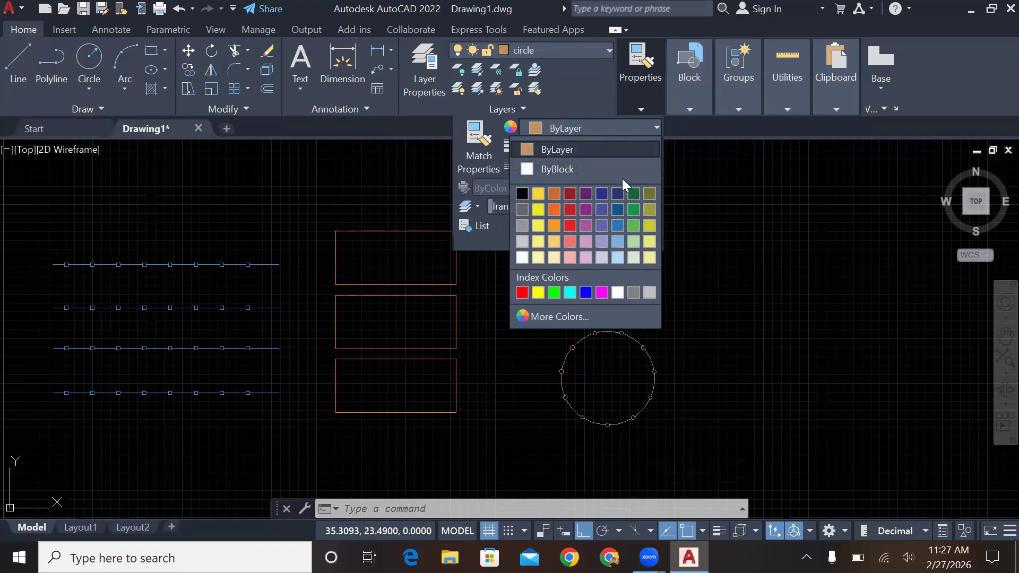
left_click(717, 255)
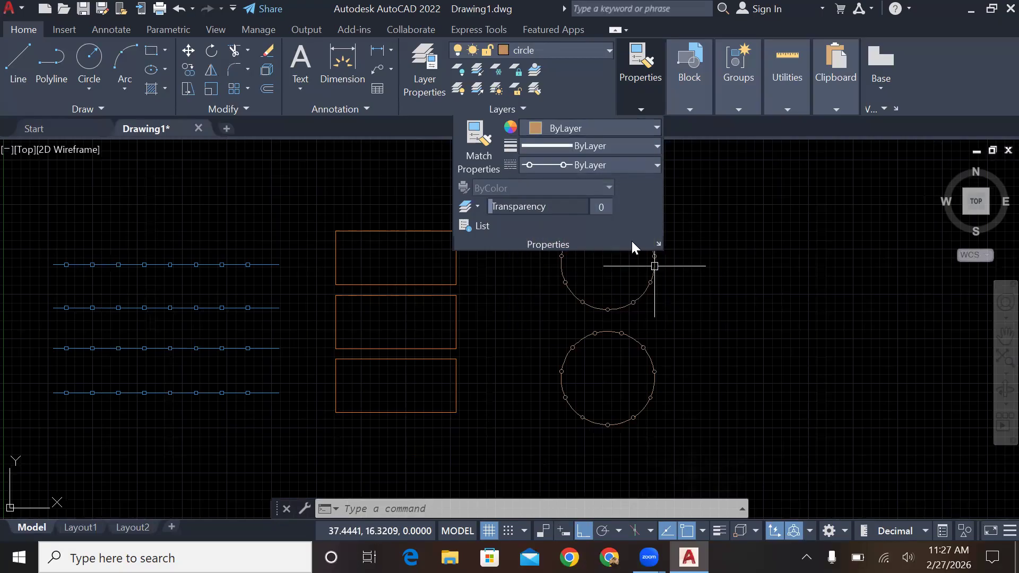
left_click(429, 176)
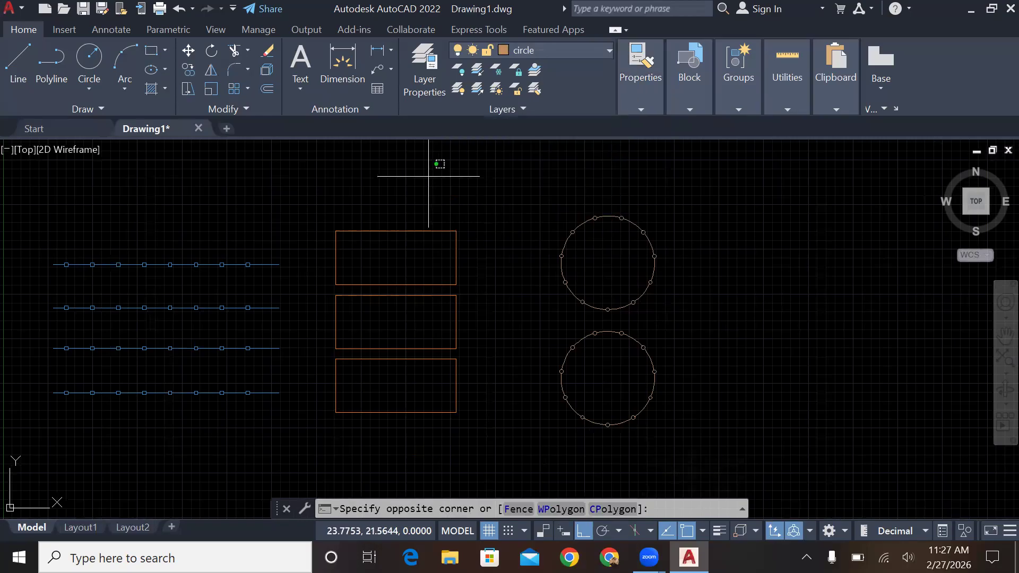
left_click(78, 60)
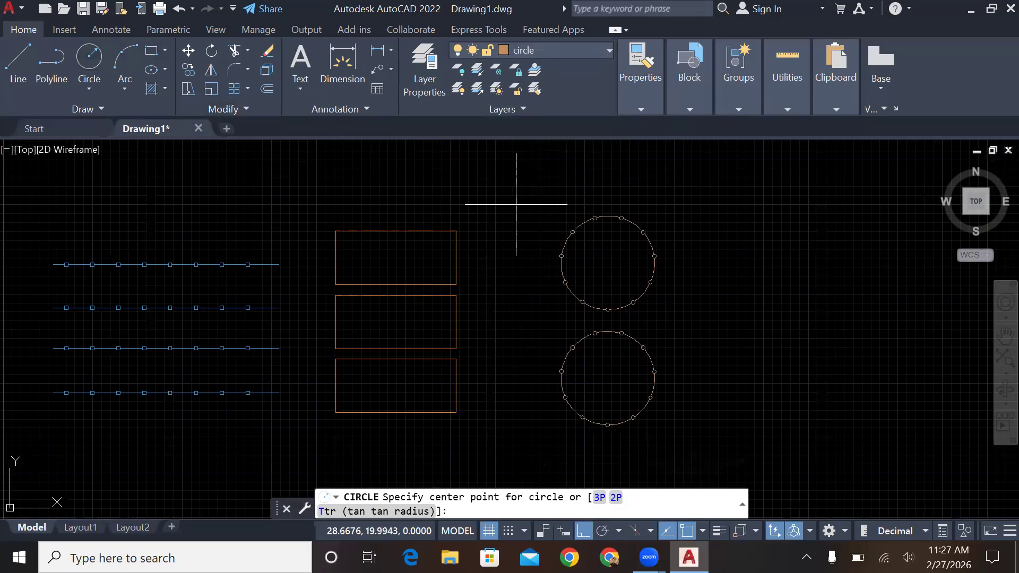
left_click(744, 269)
left_click(786, 229)
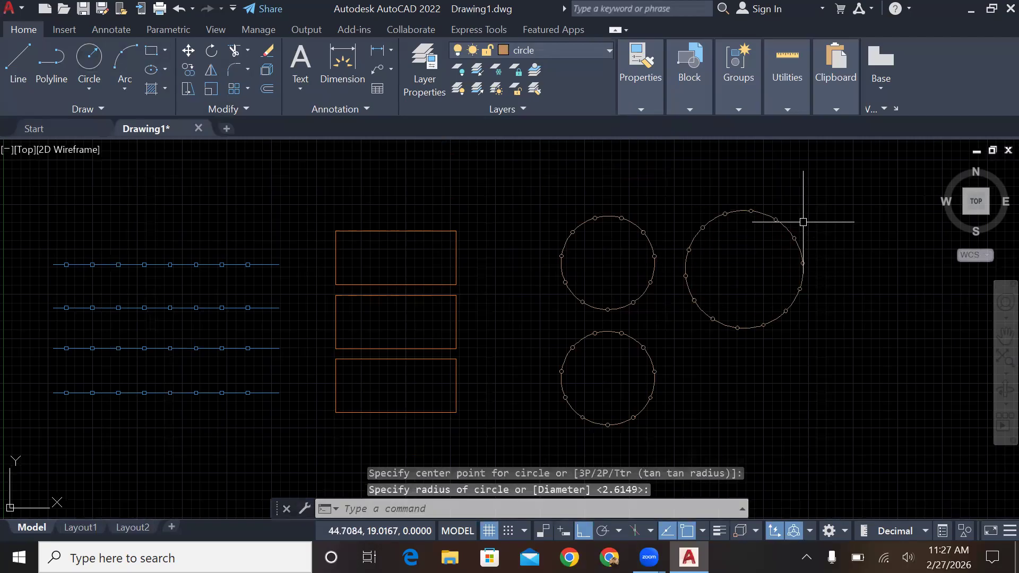
key("Escape")
Set the current object color to ByBlock and draw another circle just below the new large circle.
left_click(641, 109)
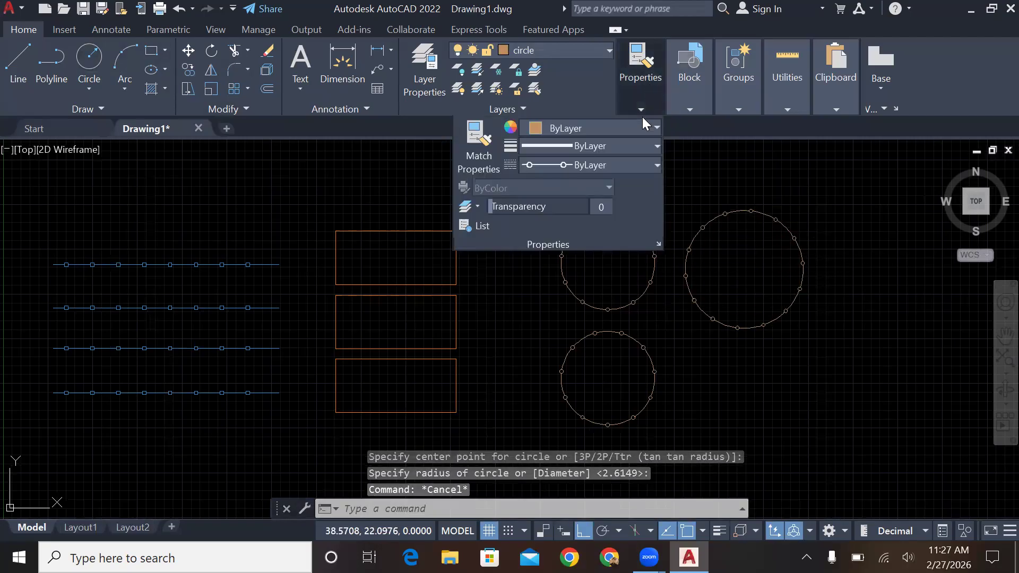
left_click(640, 128)
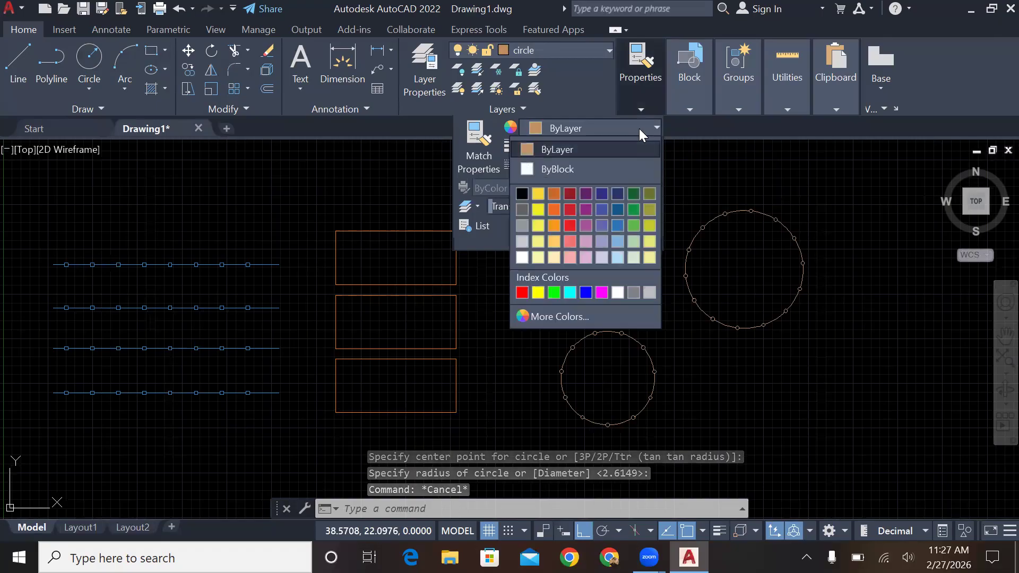
left_click(595, 169)
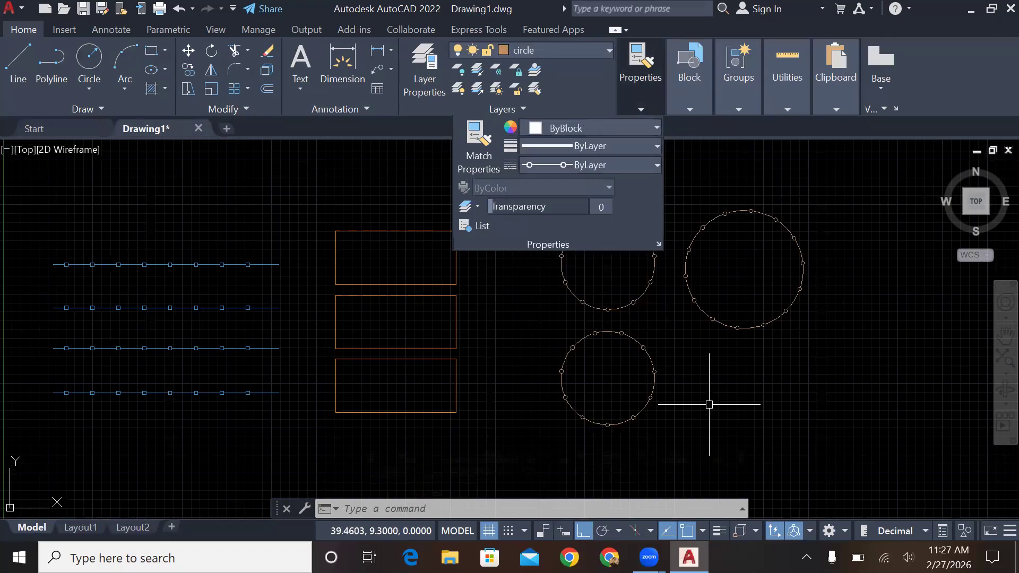
left_click(85, 57)
left_click(758, 390)
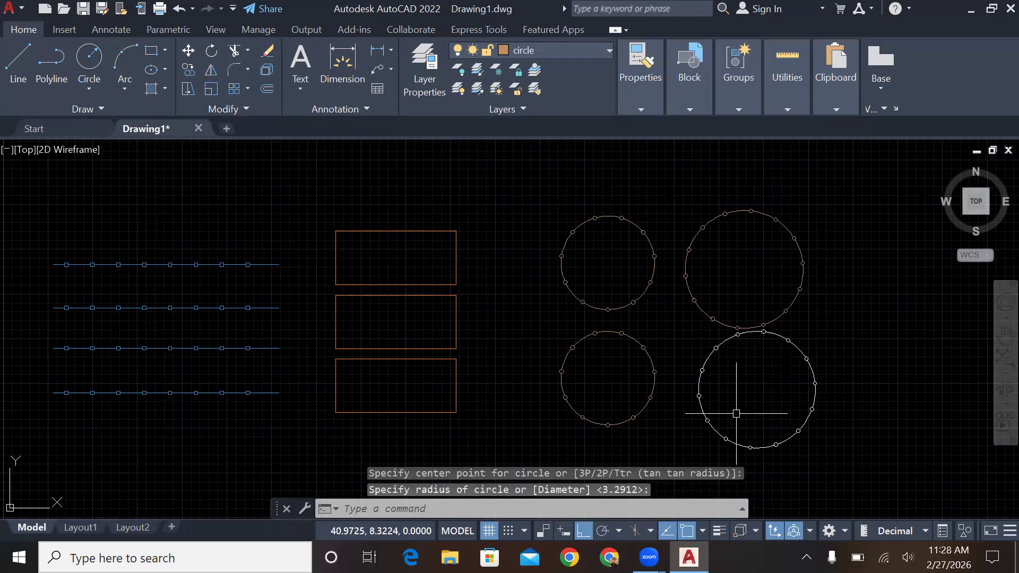
key("Escape")
key("Escape")
scroll(834, 347, "up", 3)
scroll(835, 348, "up", 3)
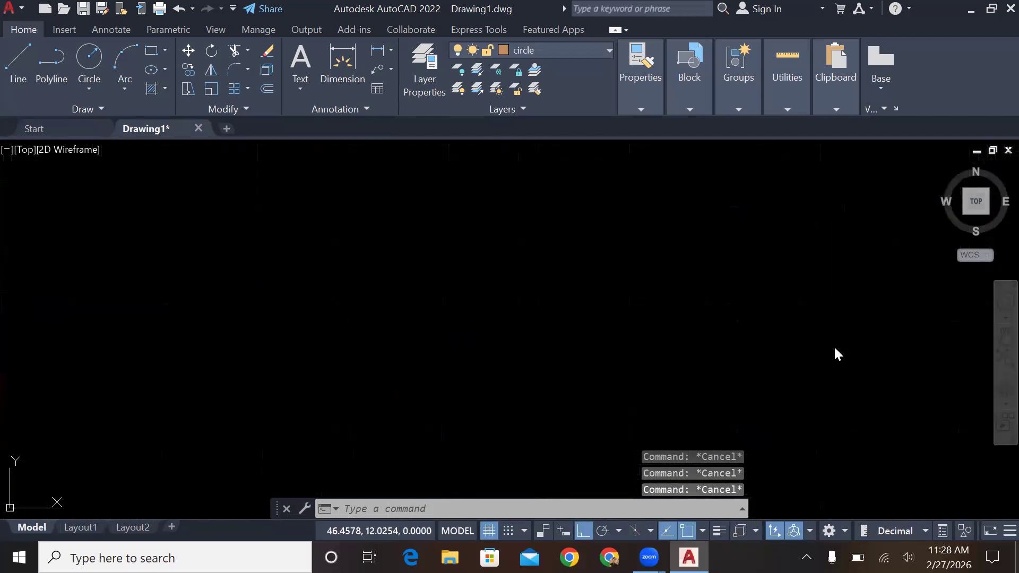
scroll(835, 348, "down", 5)
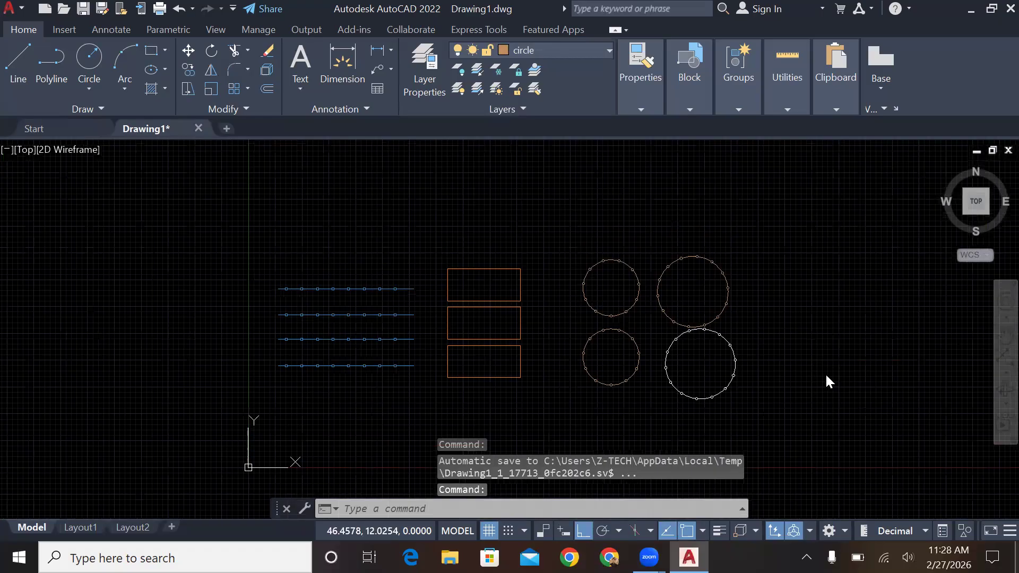
middle_click_drag(826, 375, 827, 375)
scroll(826, 375, "up", 3)
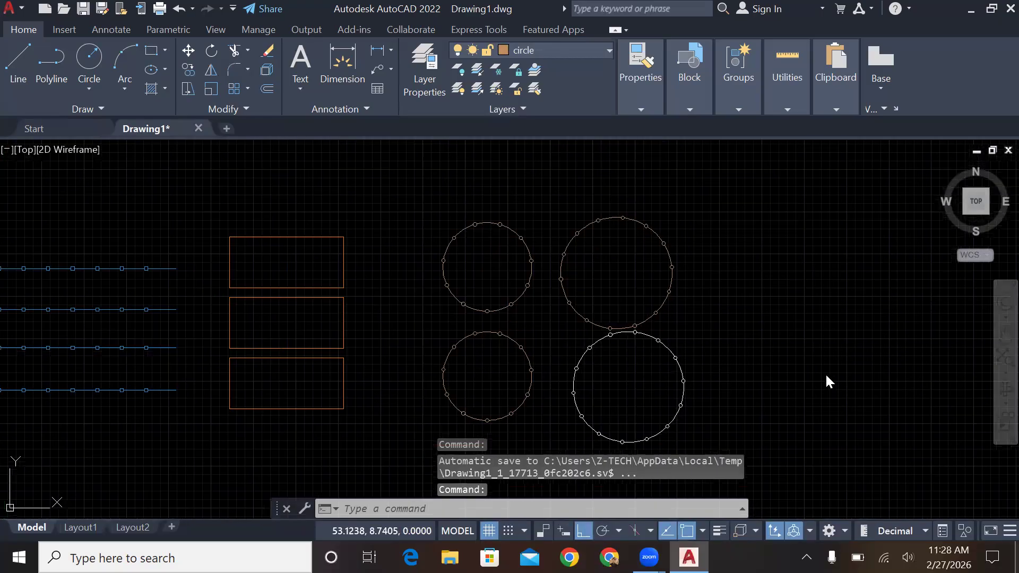
scroll(892, 359, "down", 2)
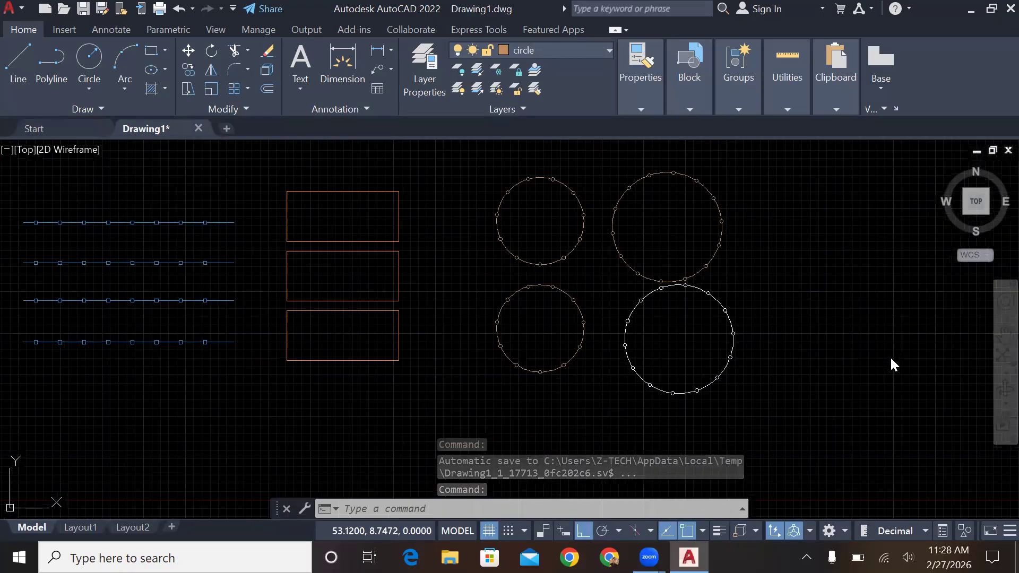
scroll(890, 355, "up", 2)
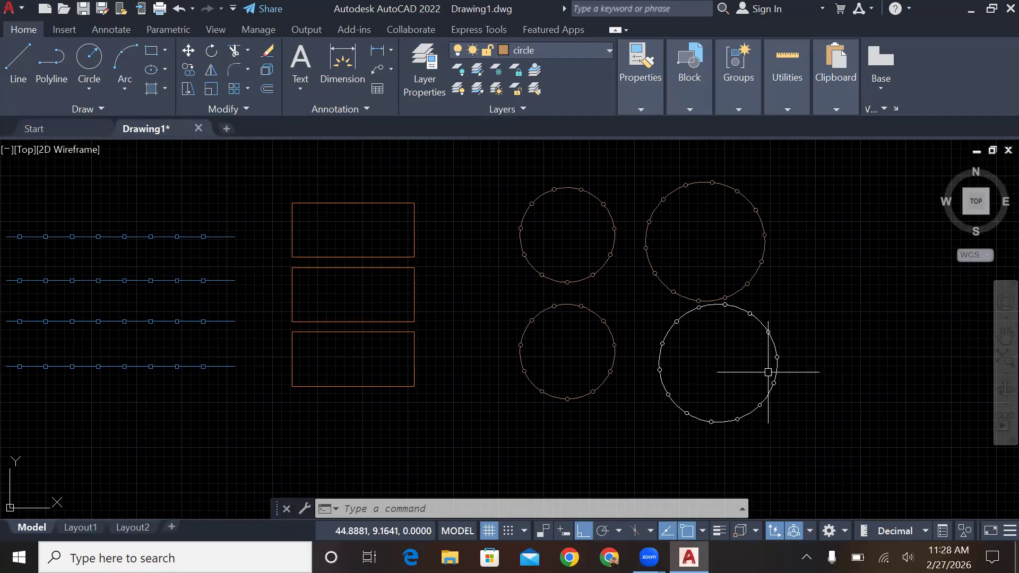
Turn the lineweight display on to compare the objects, and turn it off again.
left_click(777, 355)
key("Escape")
key("Escape")
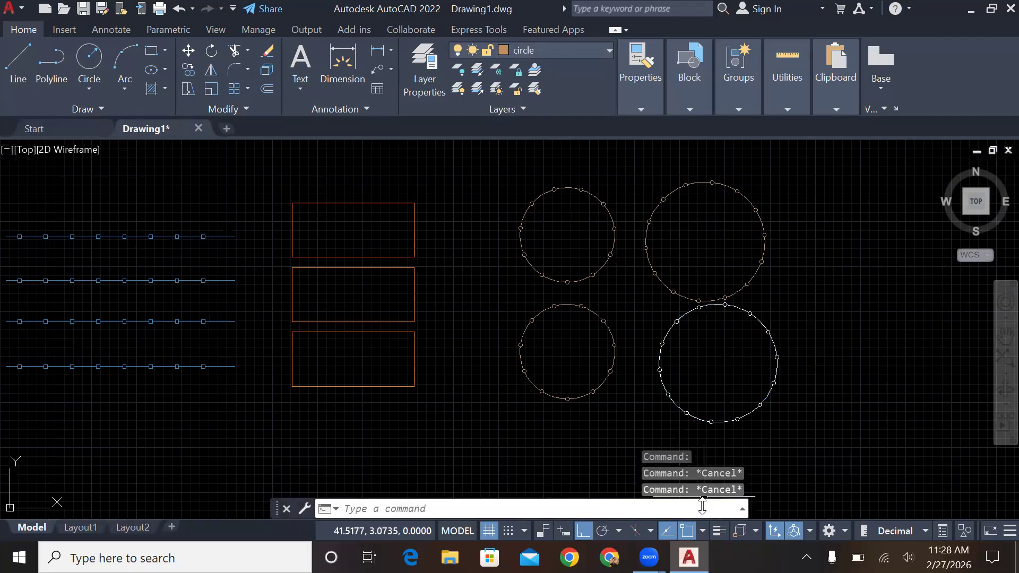
left_click(721, 531)
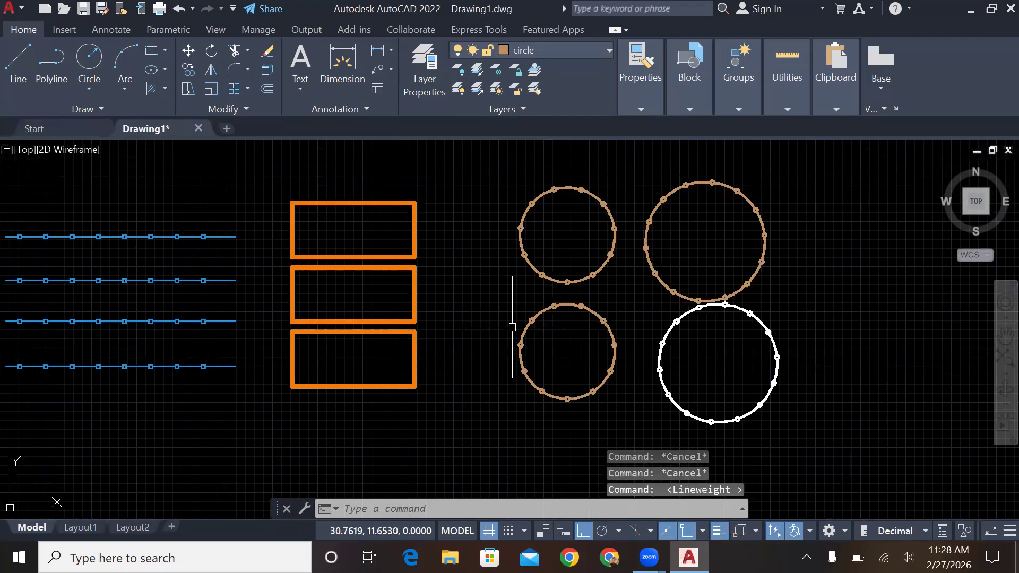
left_click(719, 531)
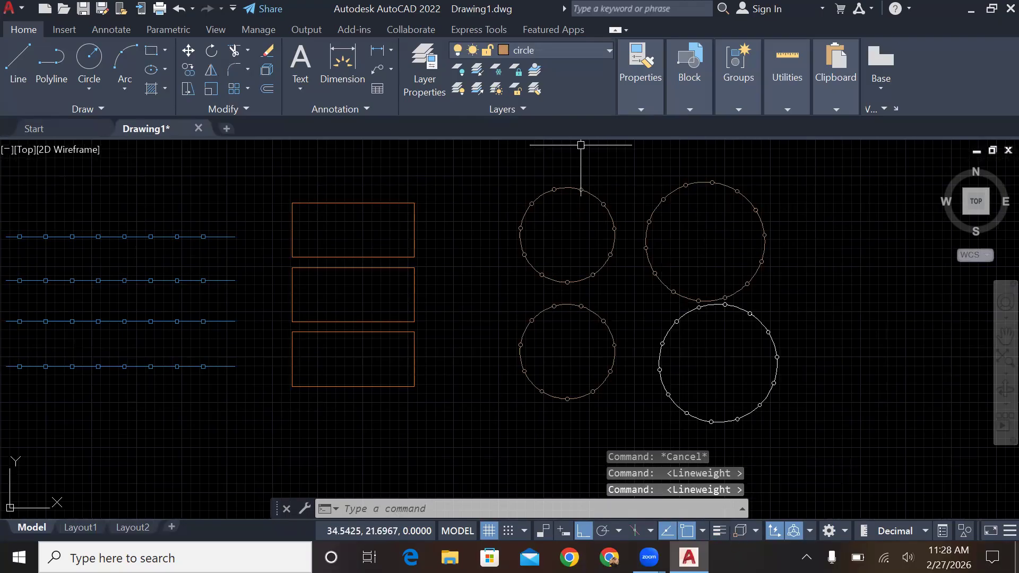
Change the color of the white ByBlock circle to the light red 242,113,114.
left_click(763, 326)
mouse_move(642, 87)
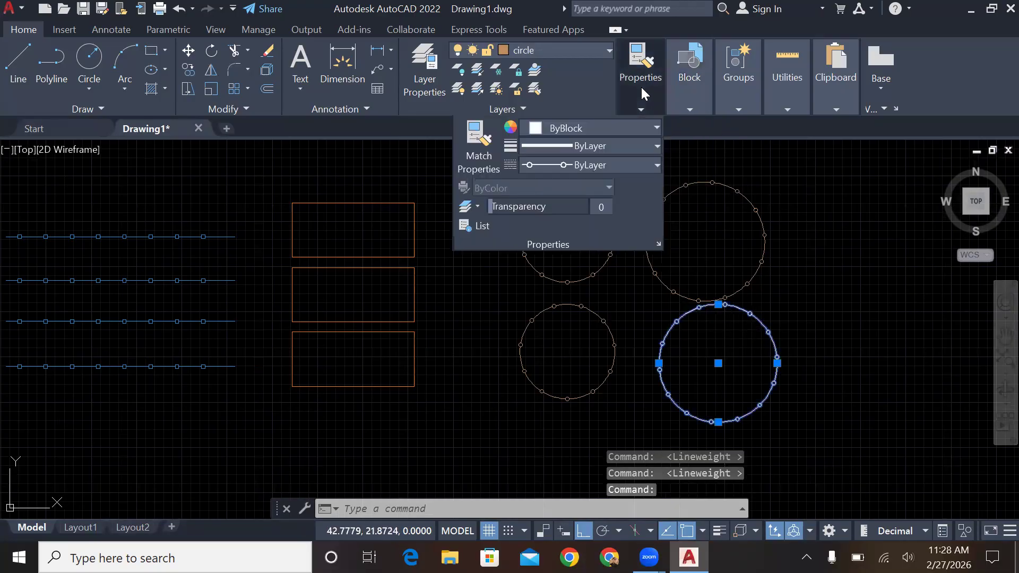
left_click(626, 126)
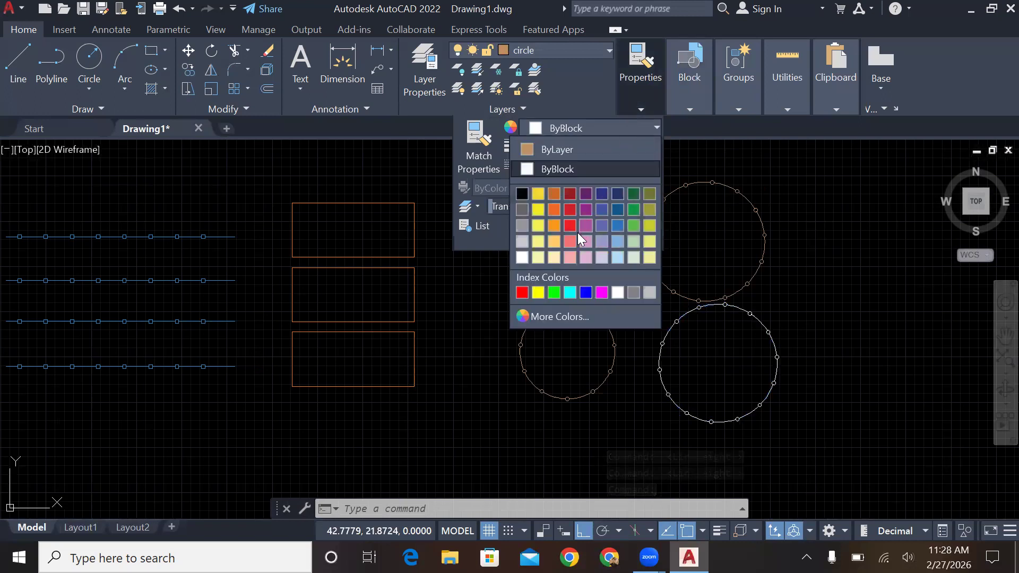
left_click(569, 240)
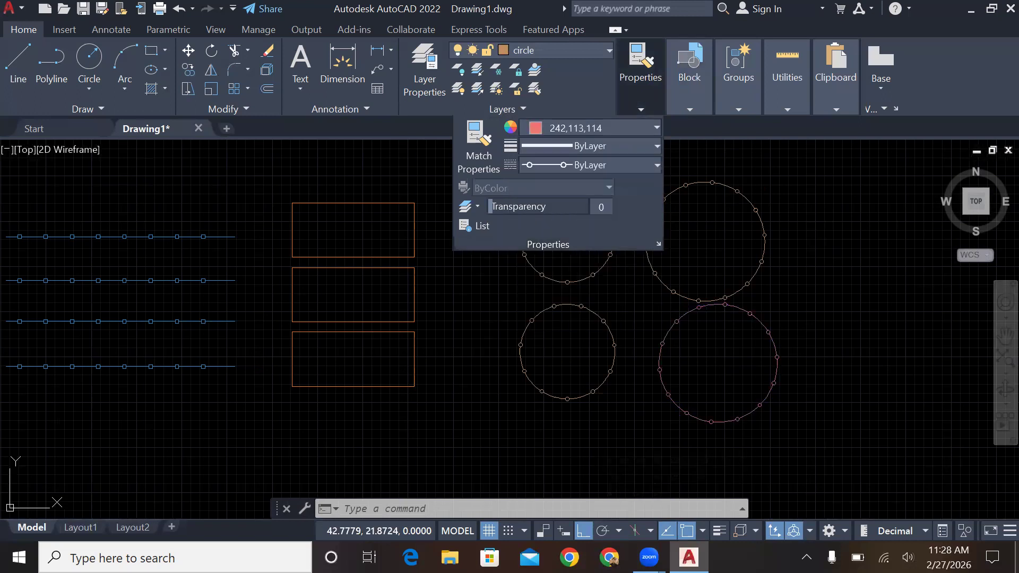
key("Escape")
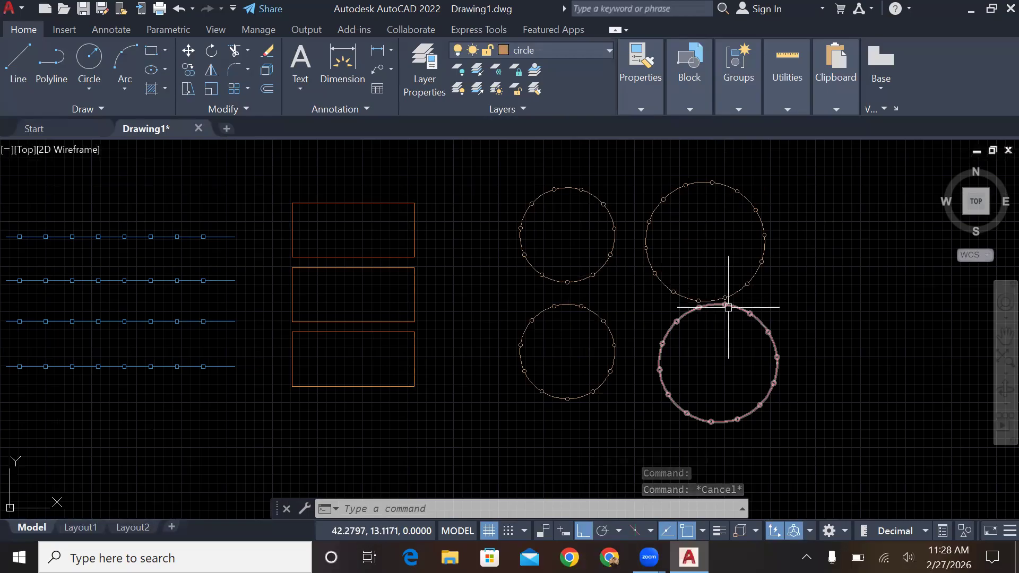
Set the color of the light red circle to ByLayer so it follows its layer.
left_click(746, 314)
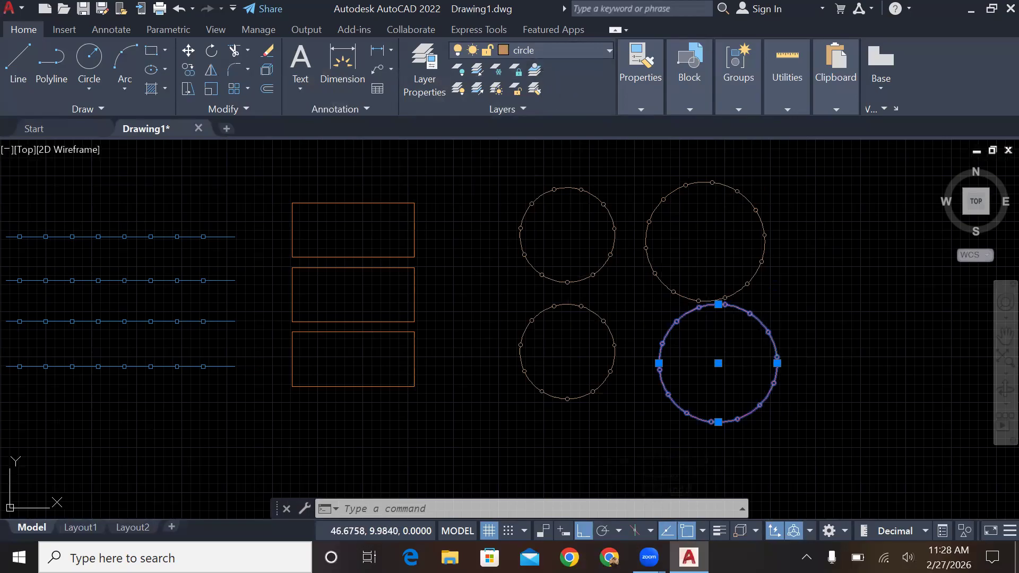
key("Escape")
left_click(766, 329)
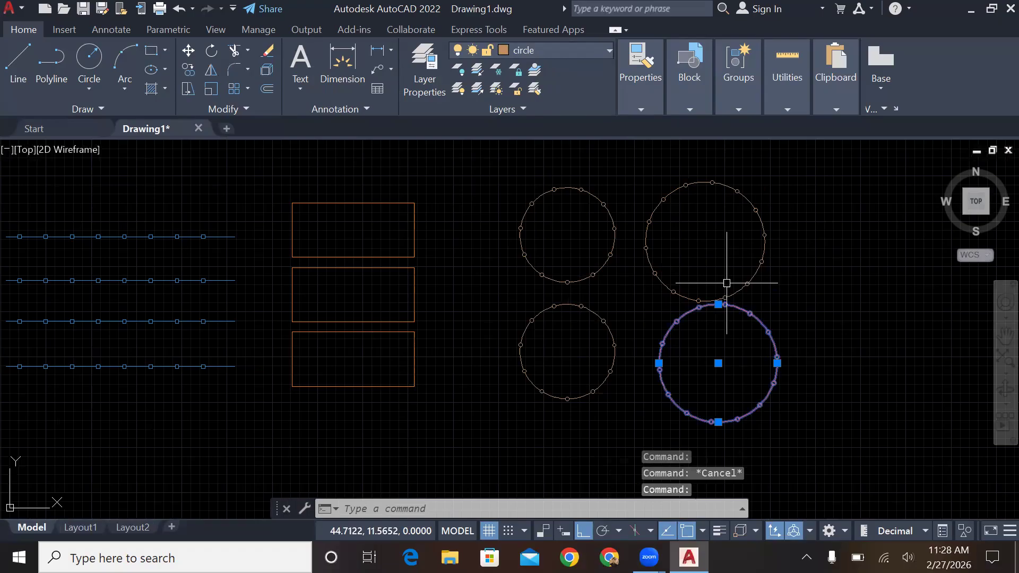
mouse_move(627, 88)
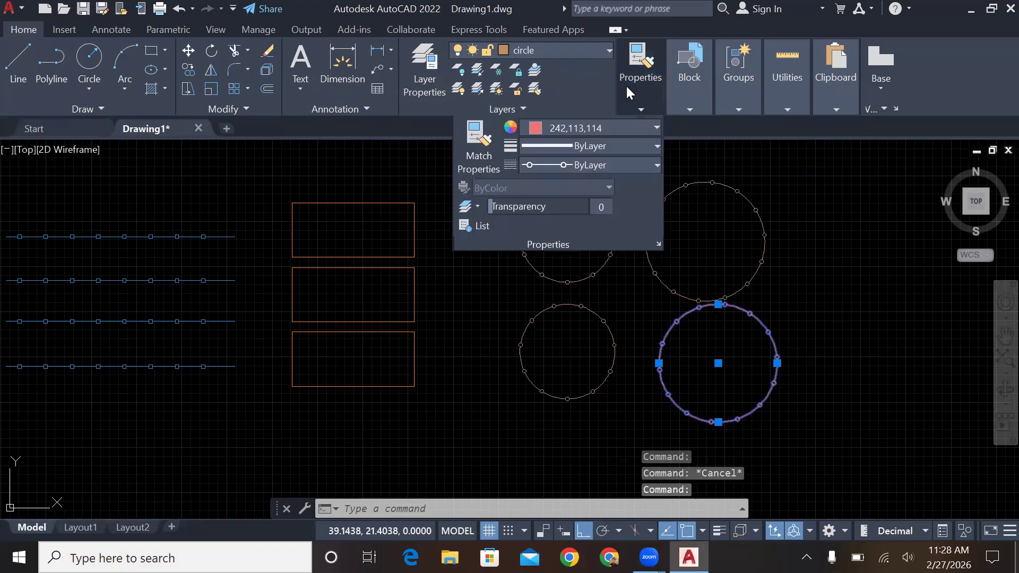
left_click(612, 125)
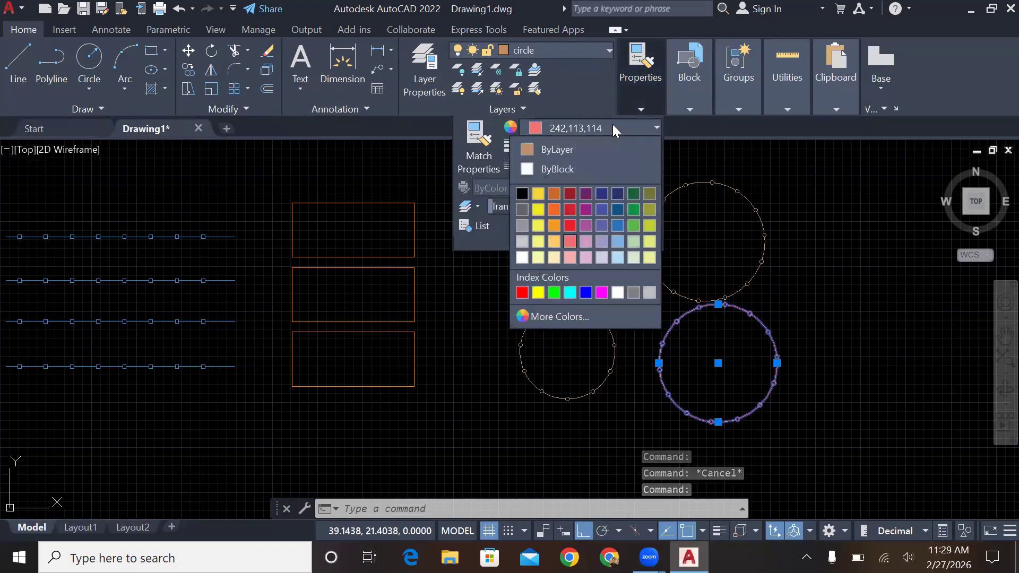
left_click(591, 150)
left_click(775, 361)
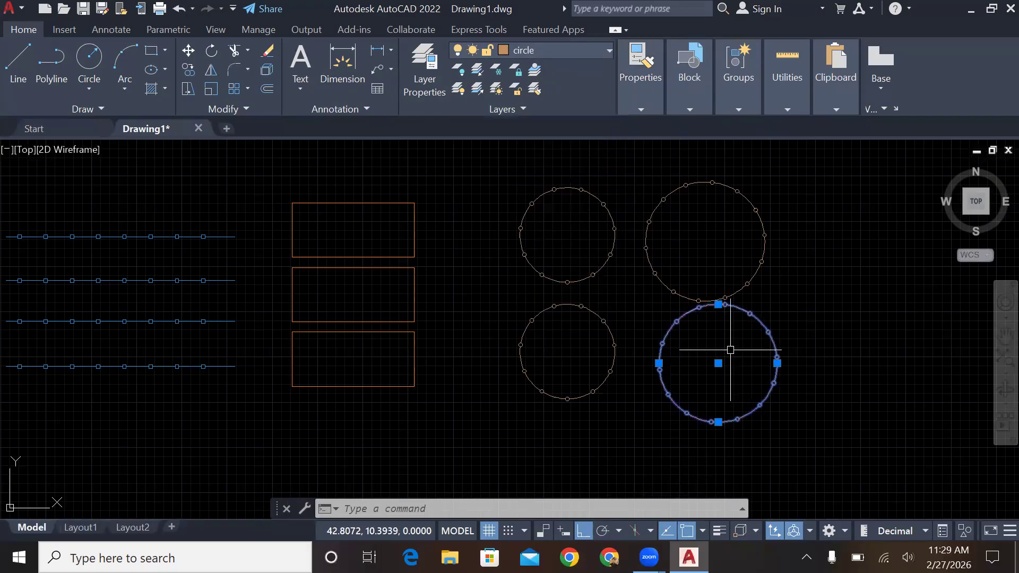
key("Escape")
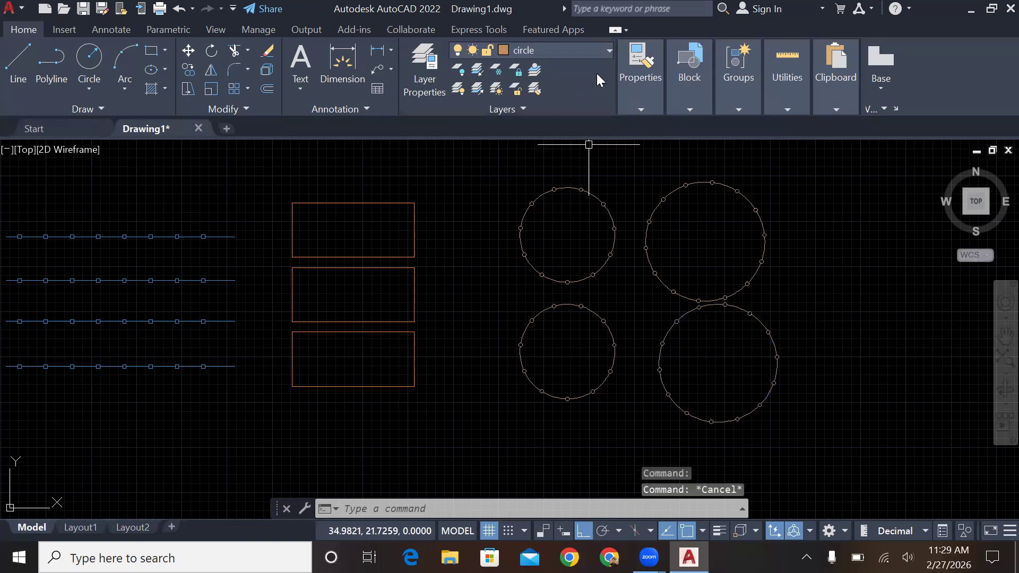
Review the color choices for new objects, leaving the current color at ByBlock.
mouse_move(635, 96)
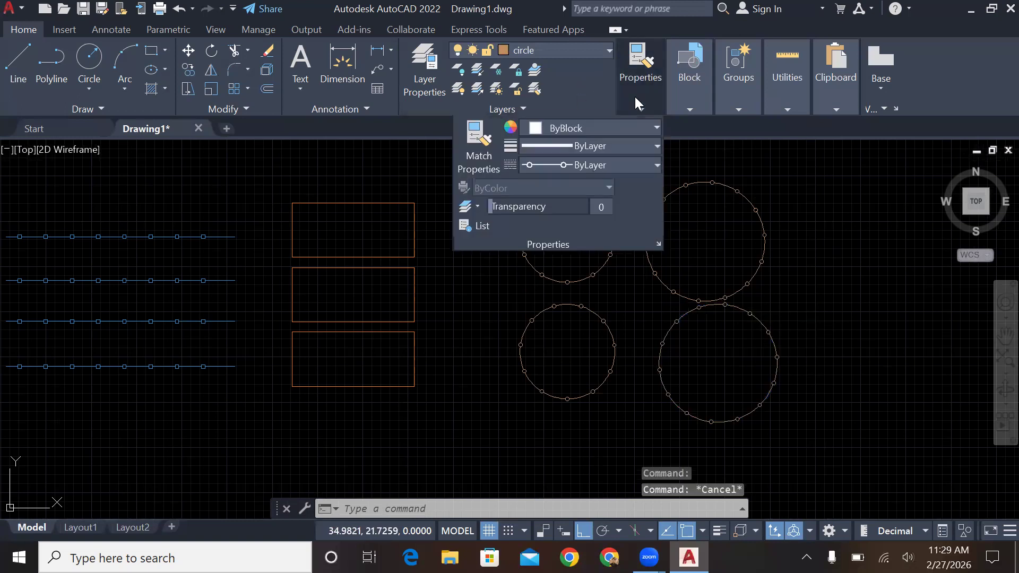
left_click(615, 129)
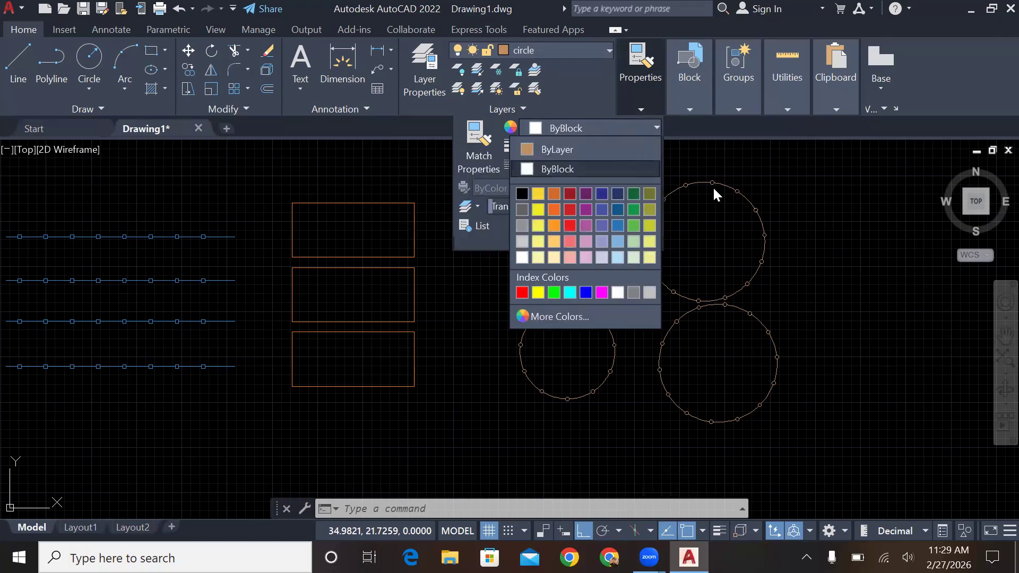
left_click(747, 160)
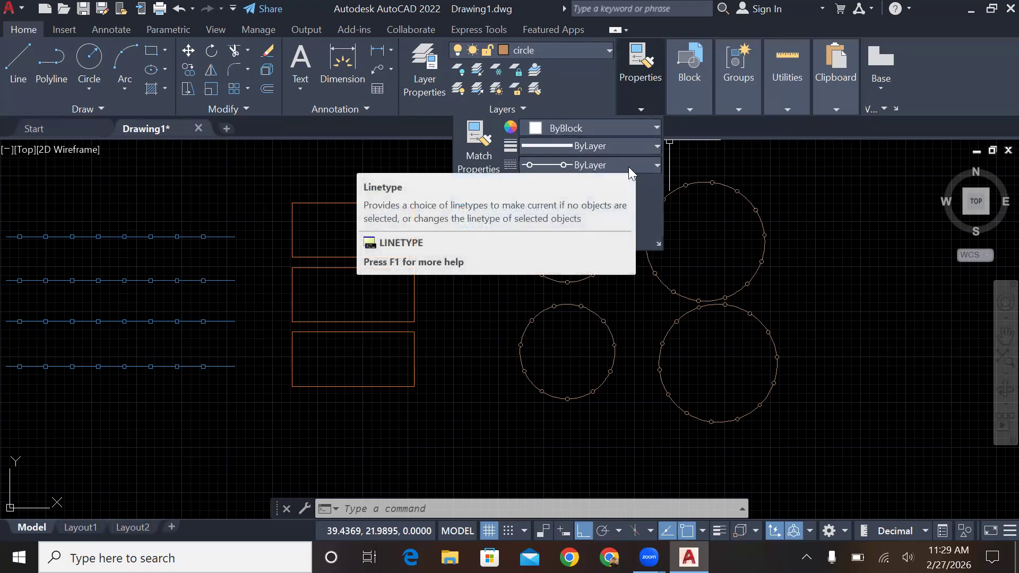
Set both the current lineweight and the current linetype for new objects to ByBlock.
left_click(641, 148)
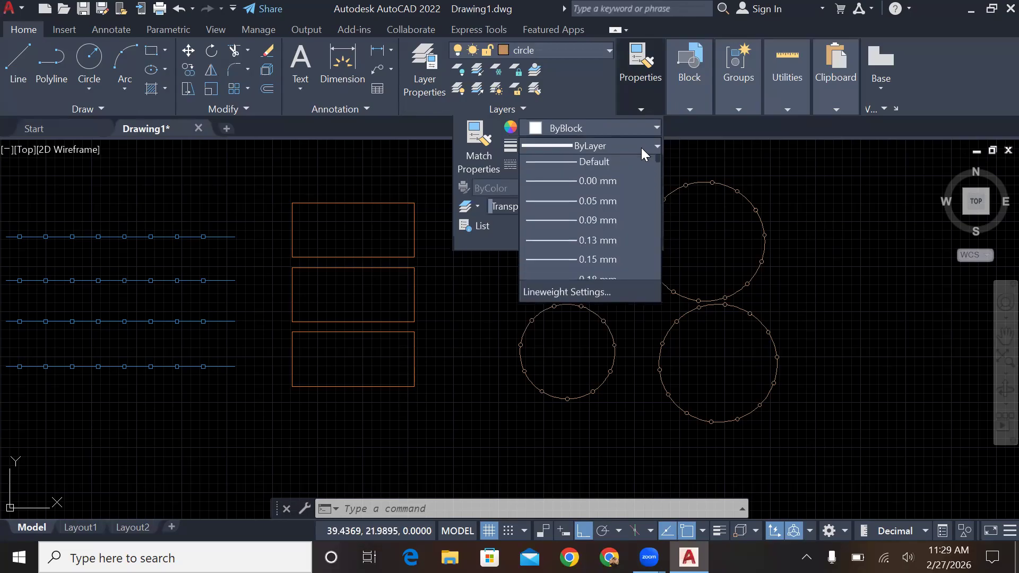
left_click(608, 184)
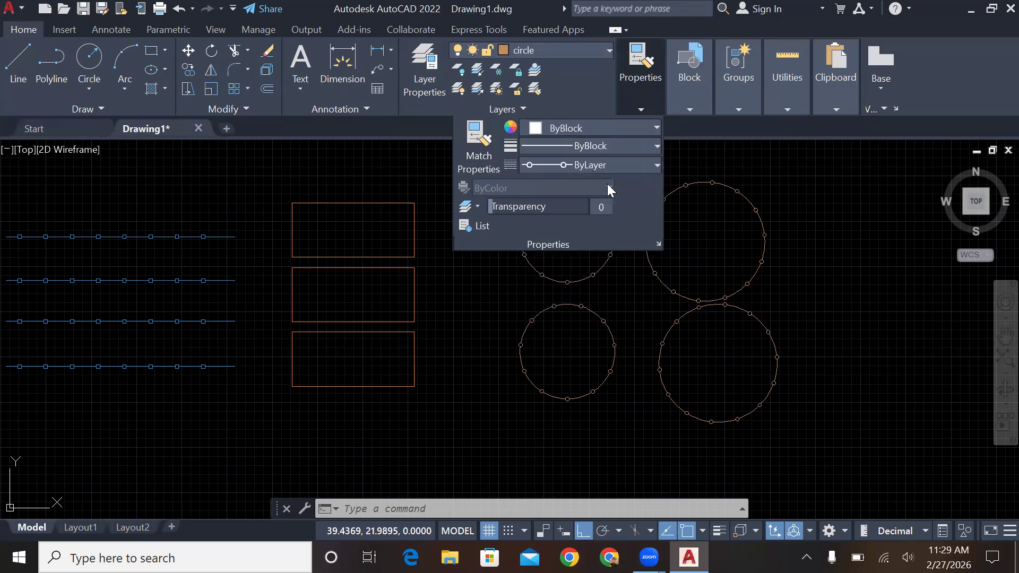
left_click(644, 167)
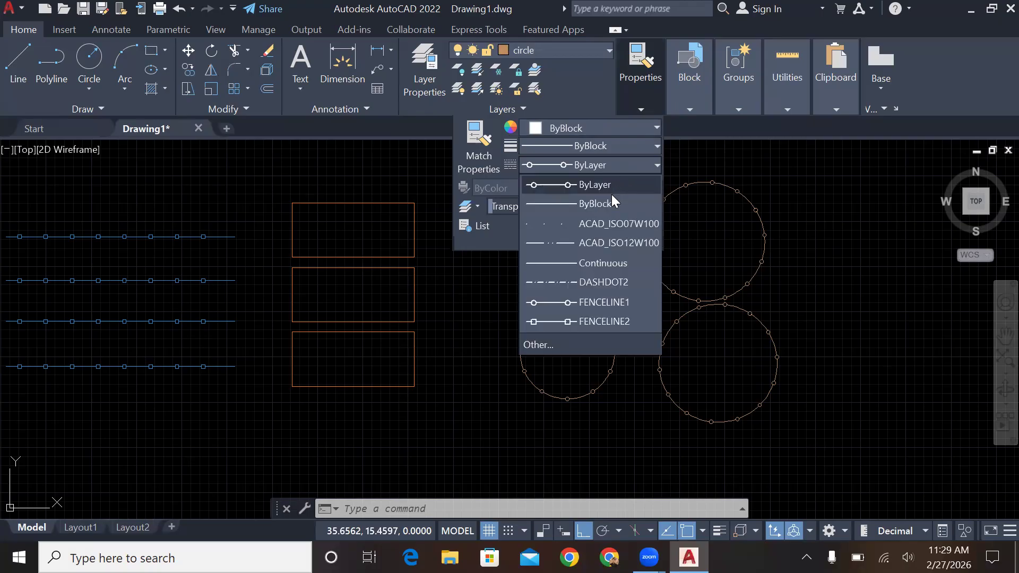
left_click(613, 202)
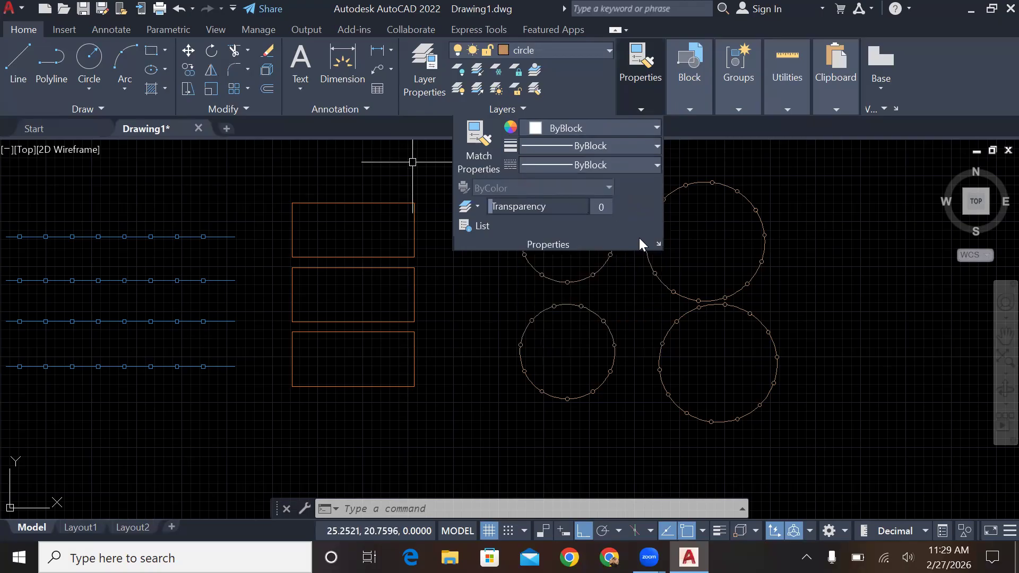
left_click(753, 215)
key("Escape")
key("Escape")
key("Escape")
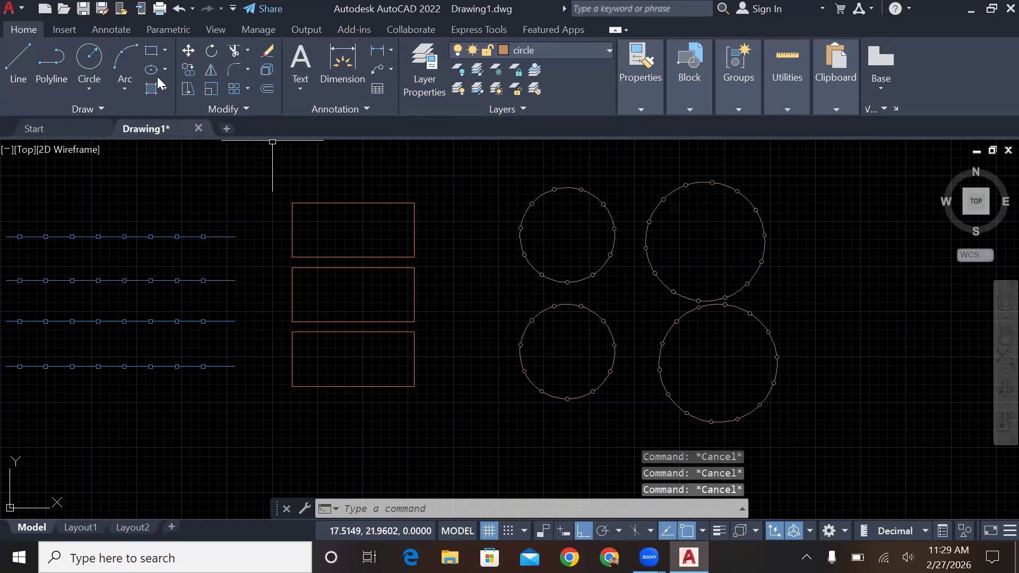
Draw a circle with a radius of about 3.55 in the empty area beside the two large circles.
left_click(90, 58)
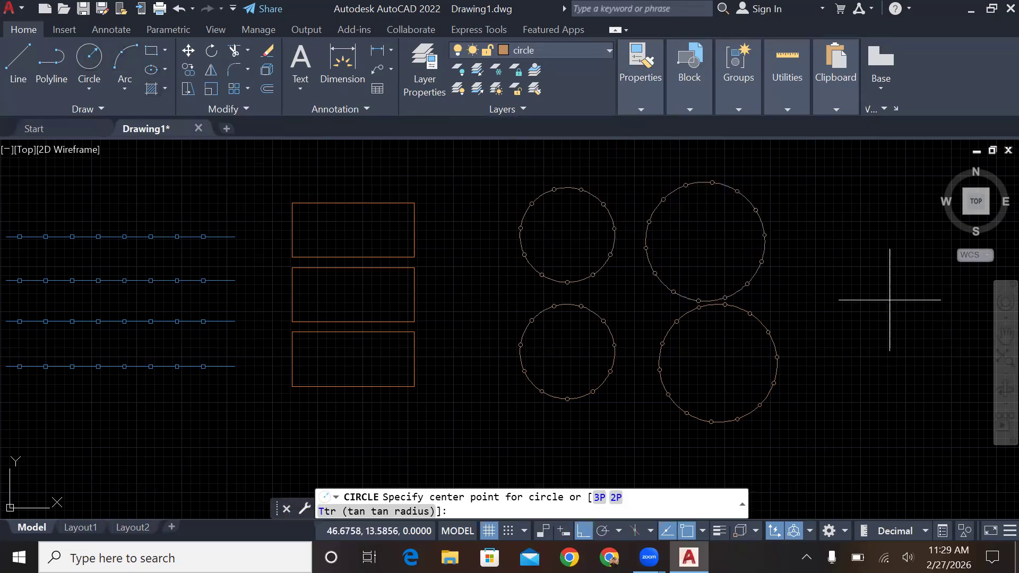
left_click(925, 299)
key("Escape")
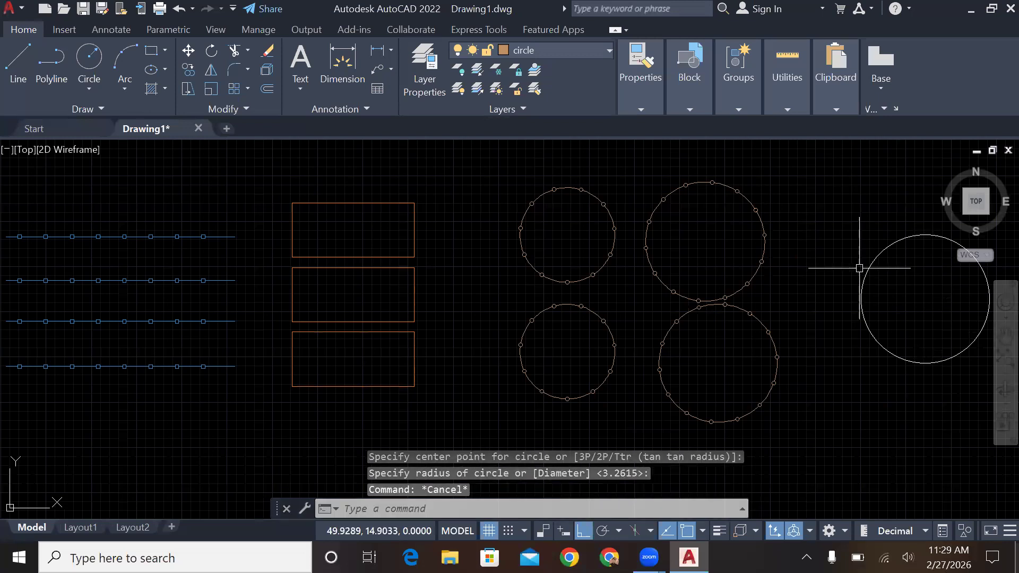
middle_click_drag(836, 310, 600, 301)
scroll(727, 322, "down", 1)
scroll(600, 301, "up", 2)
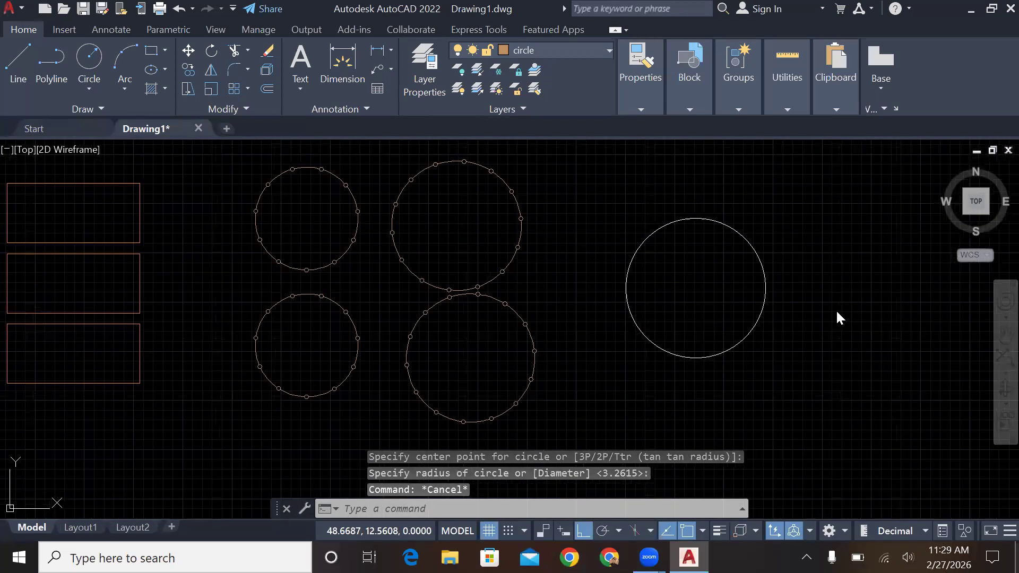
Turn on the lineweight display to compare the thin white circle with the other objects.
left_click(719, 530)
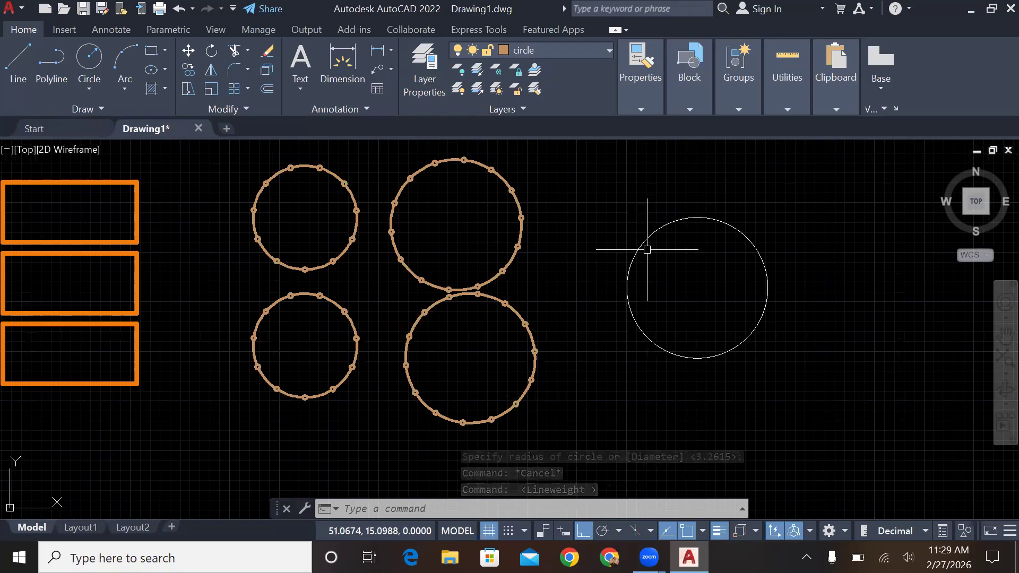
key("Escape")
key("Escape")
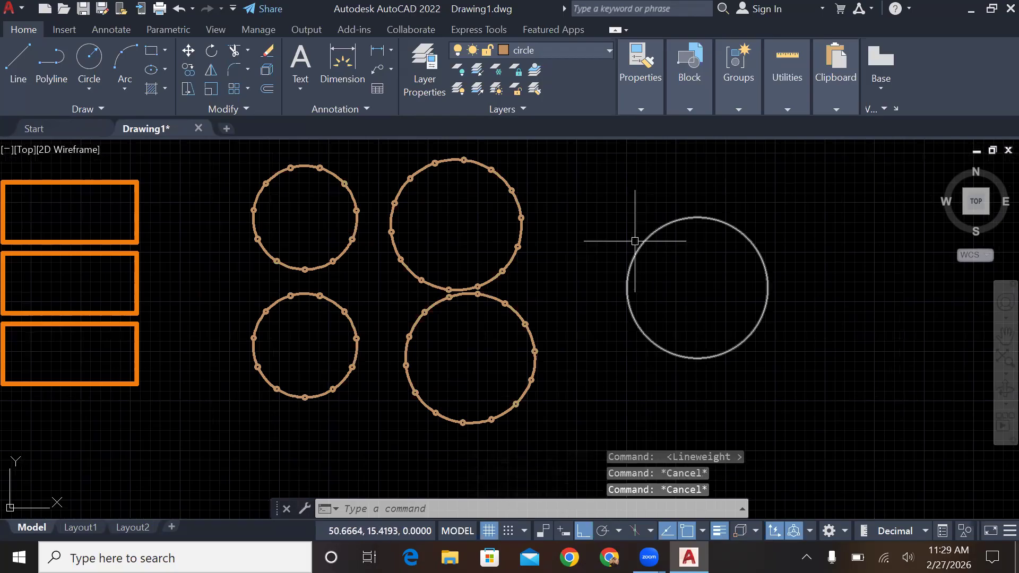
Set the current lineweight for new objects to 0.60 mm and the current linetype to FENCELINE2.
left_click(647, 101)
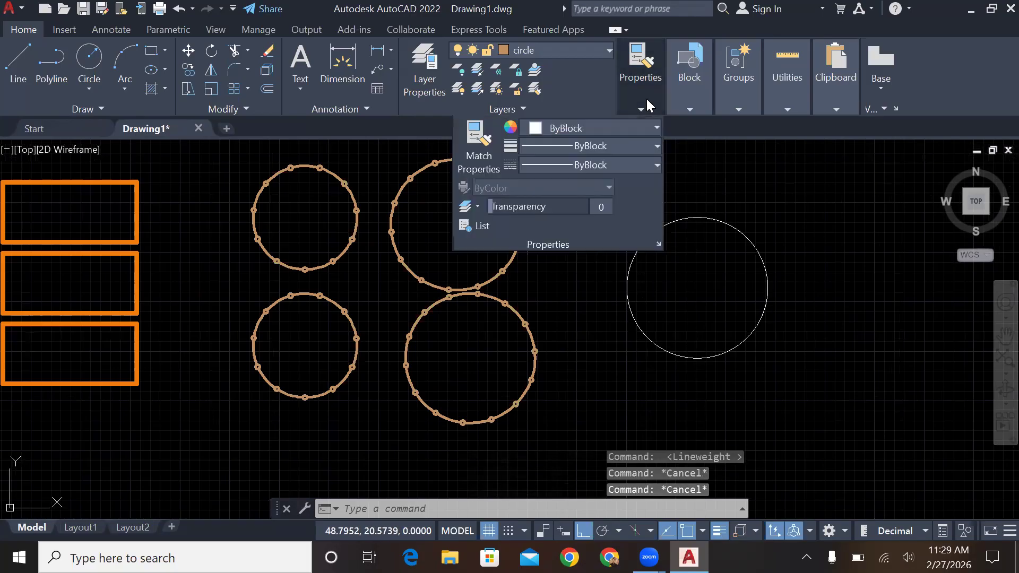
left_click(627, 146)
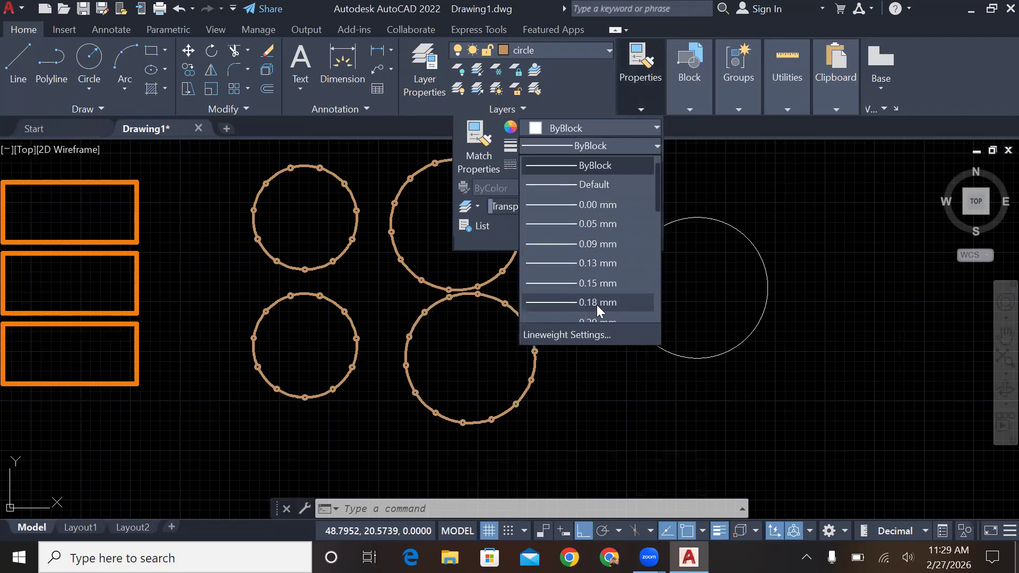
scroll(591, 310, "down", 3)
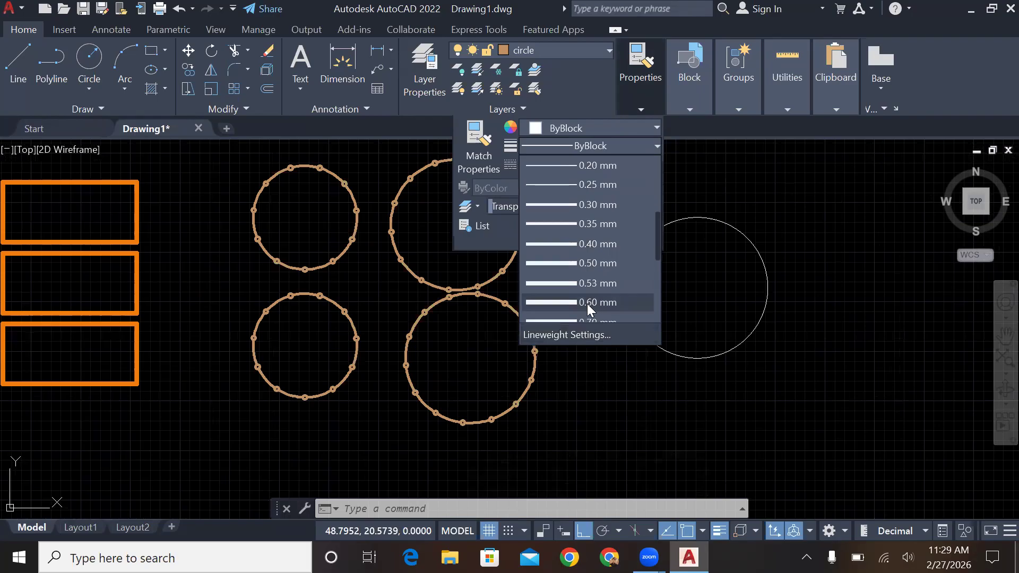
left_click(590, 303)
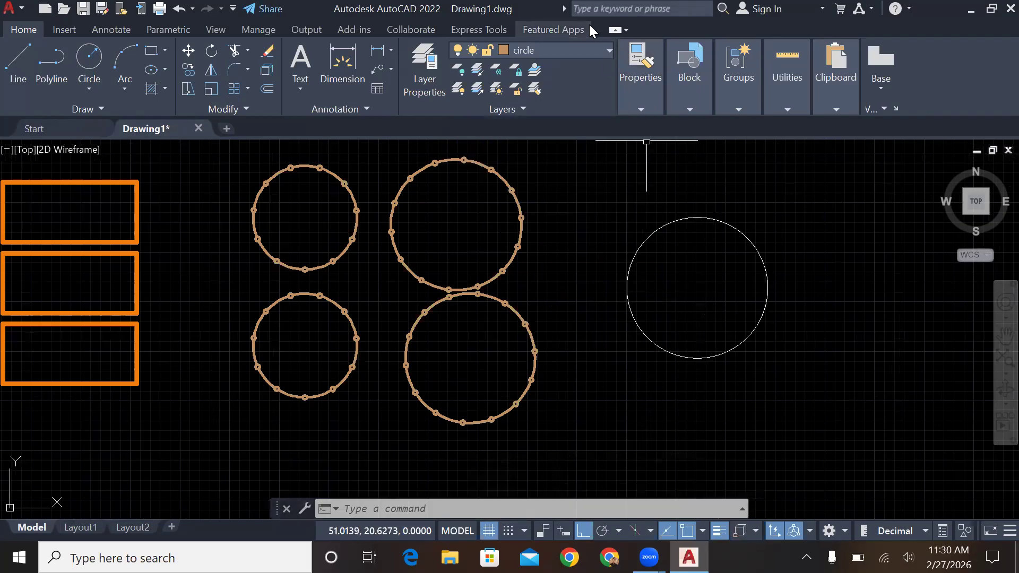
left_click(638, 107)
left_click(625, 168)
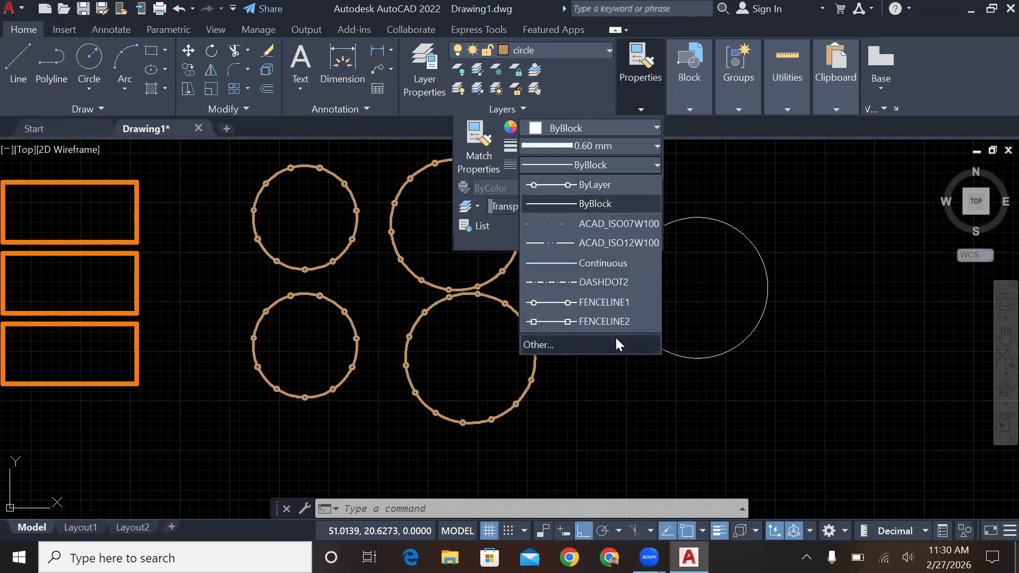
left_click(605, 321)
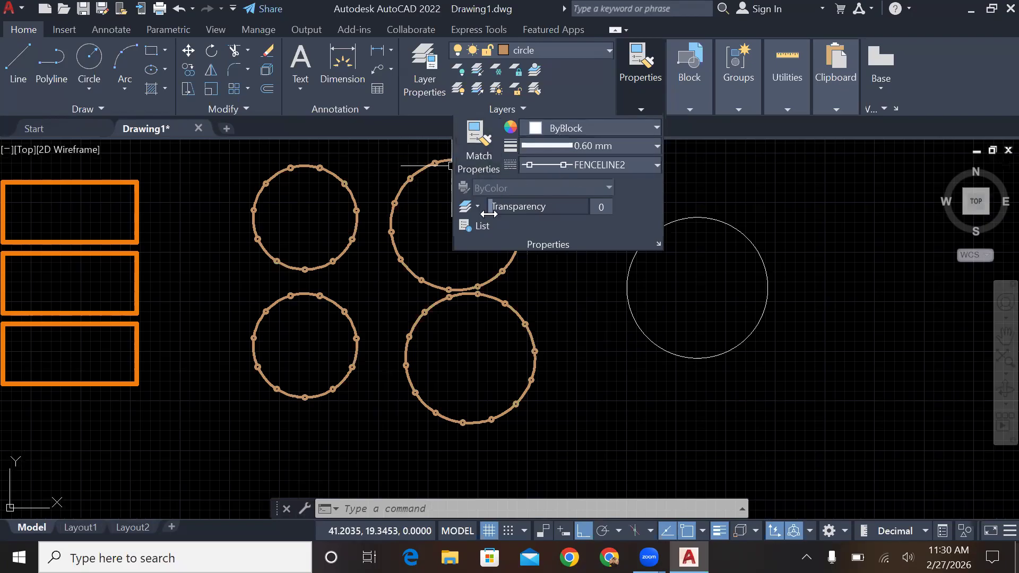
left_click(594, 331)
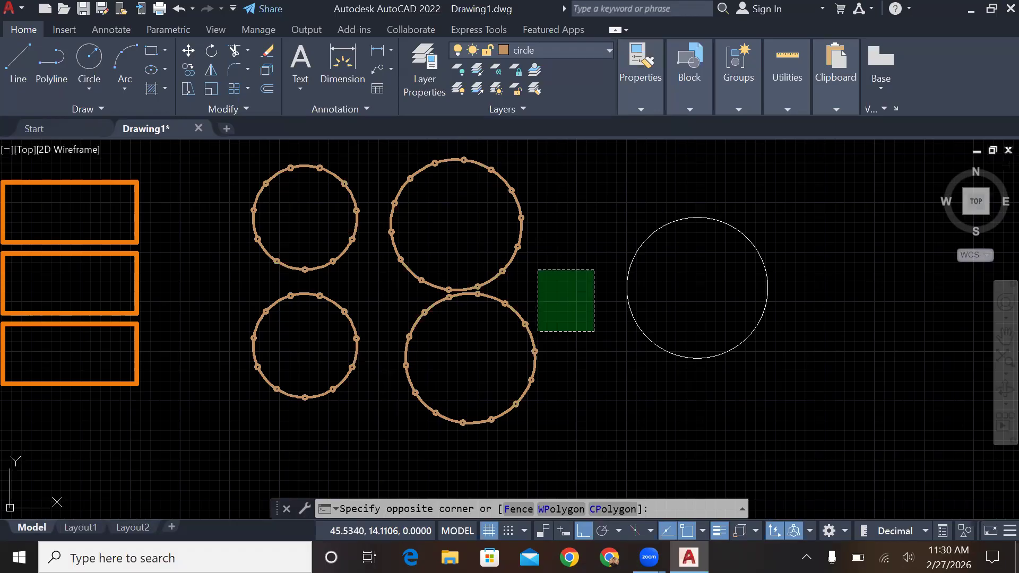
left_click(538, 270)
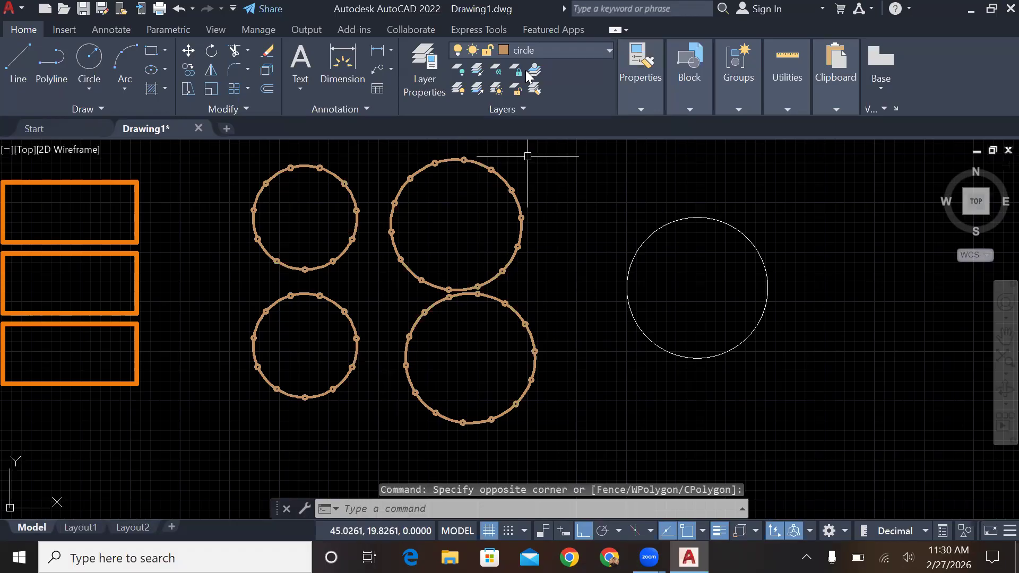
Draw another, slightly larger circle beyond the thin white circle using the current 0.60 mm lineweight and FENCELINE2 linetype.
left_click(86, 69)
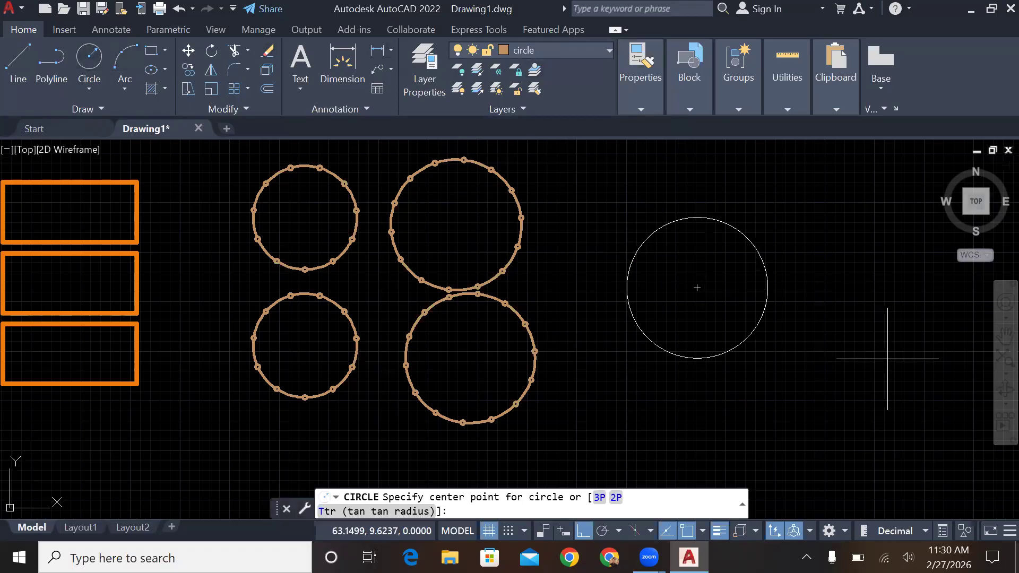
left_click(883, 355)
left_click(847, 249)
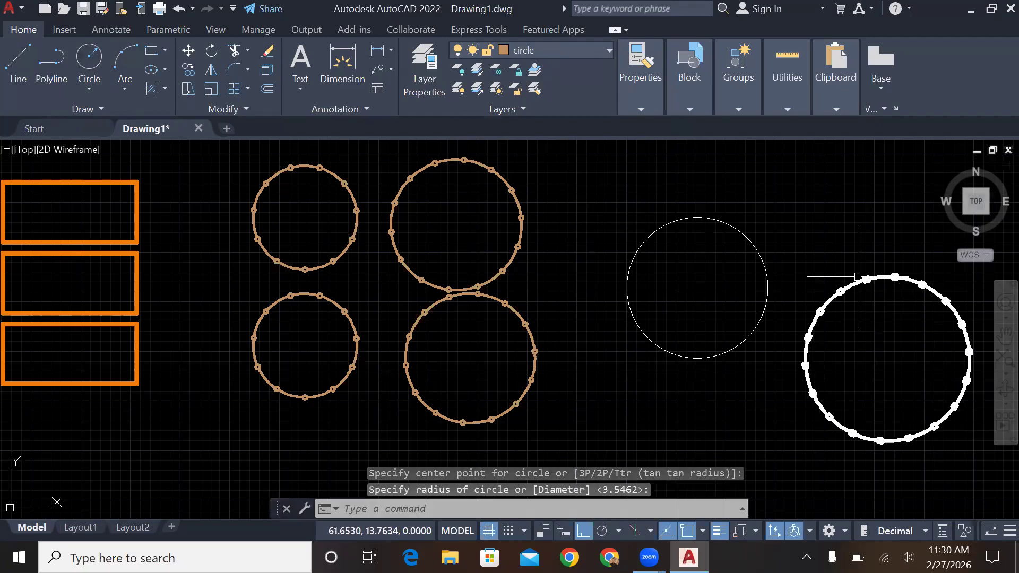
key("Escape")
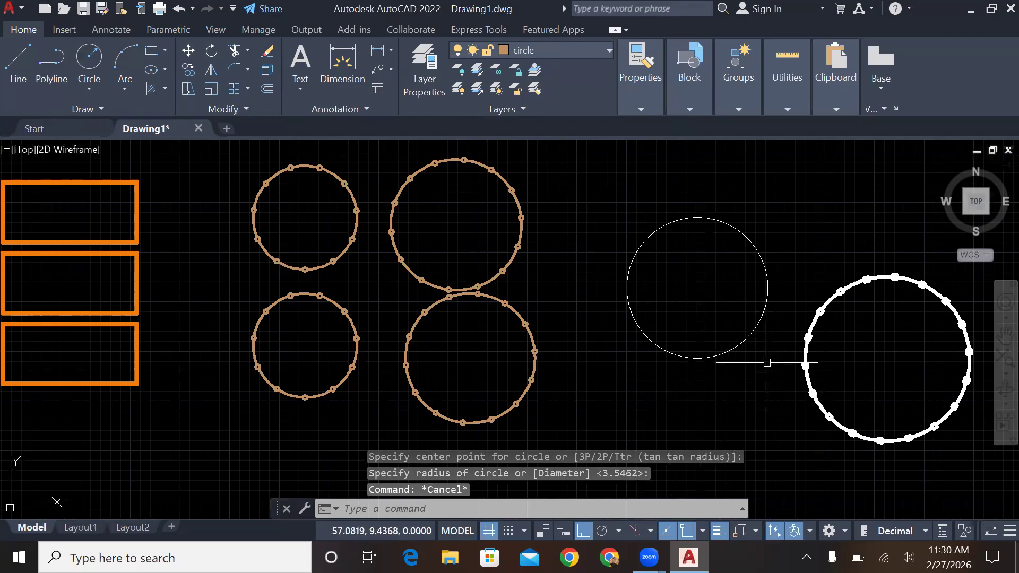
Set the current color for new objects to ByLayer.
left_click(641, 74)
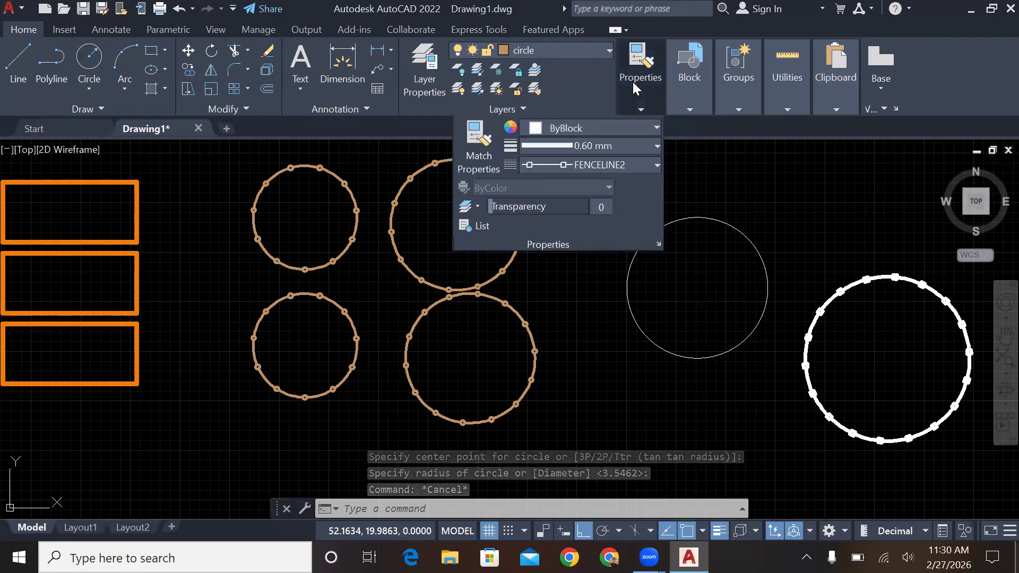
left_click(618, 127)
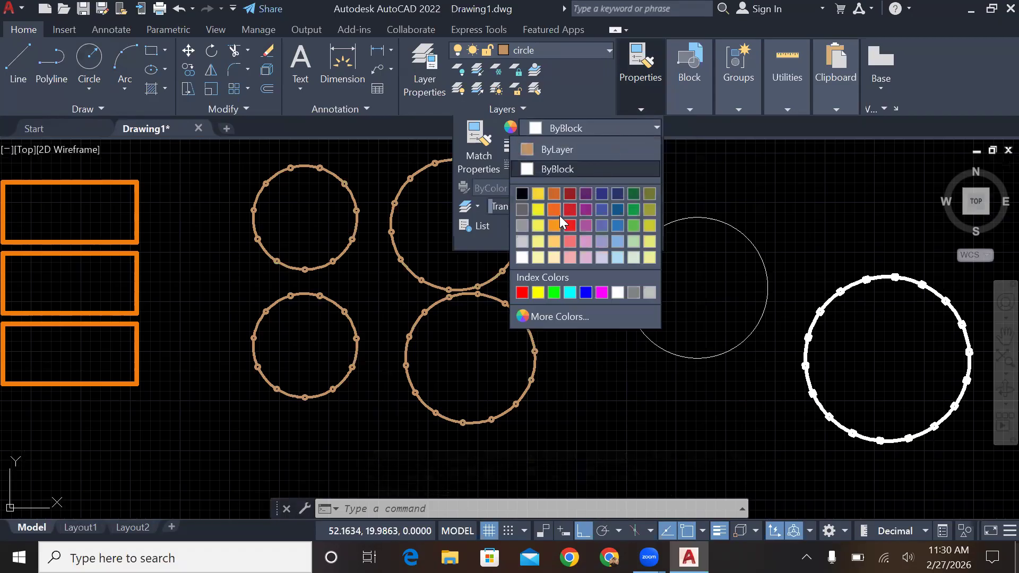
left_click(754, 186)
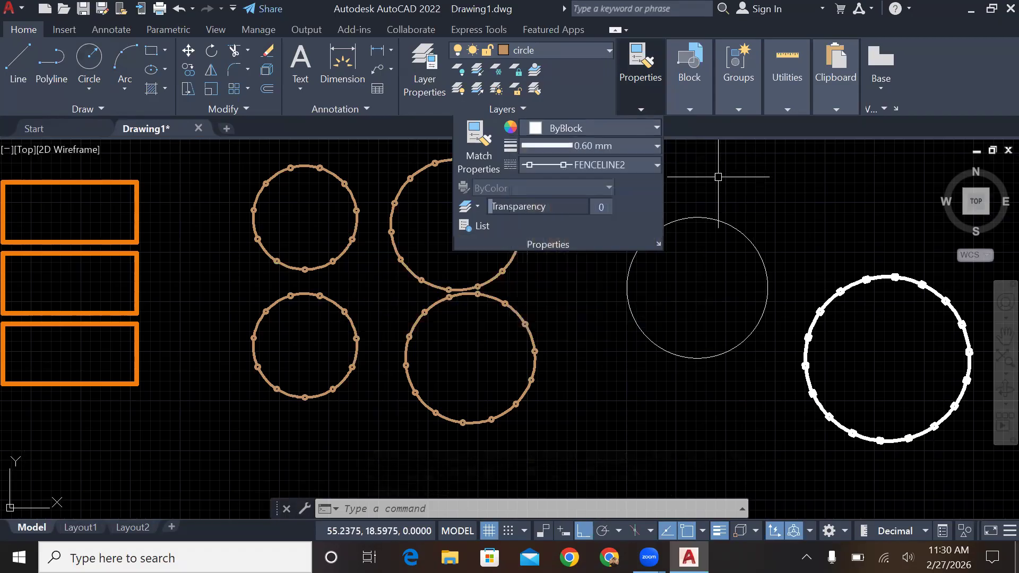
left_click(634, 130)
left_click(590, 150)
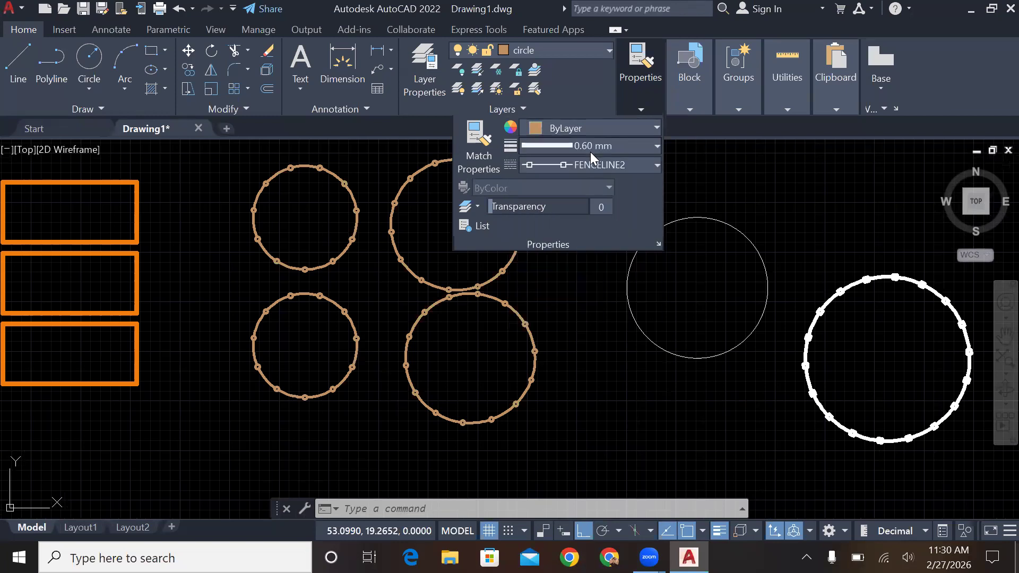
Change the color of the thick white FENCELINE2 circle to ByLayer and clear the selection.
left_click(839, 288)
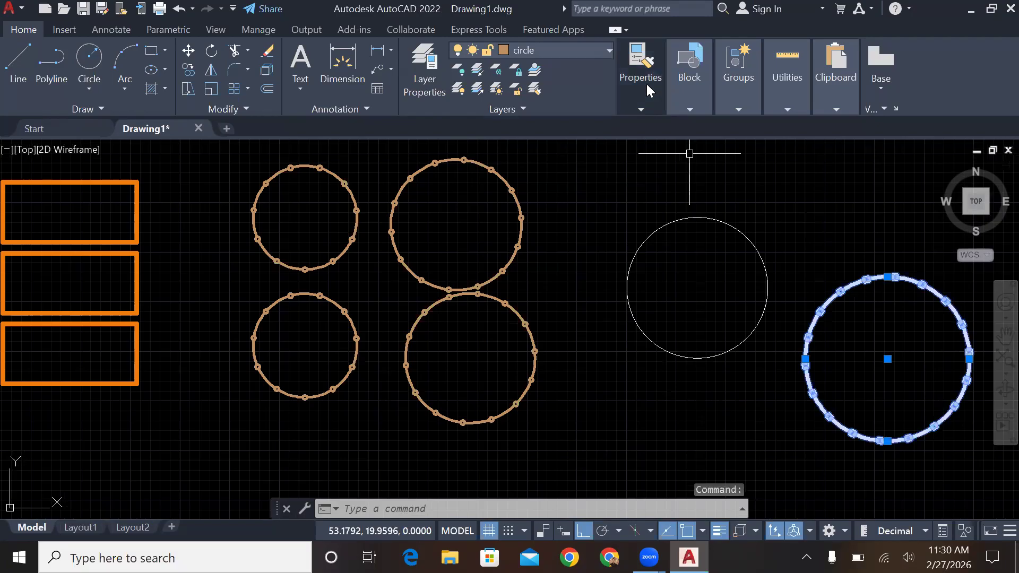
mouse_move(647, 86)
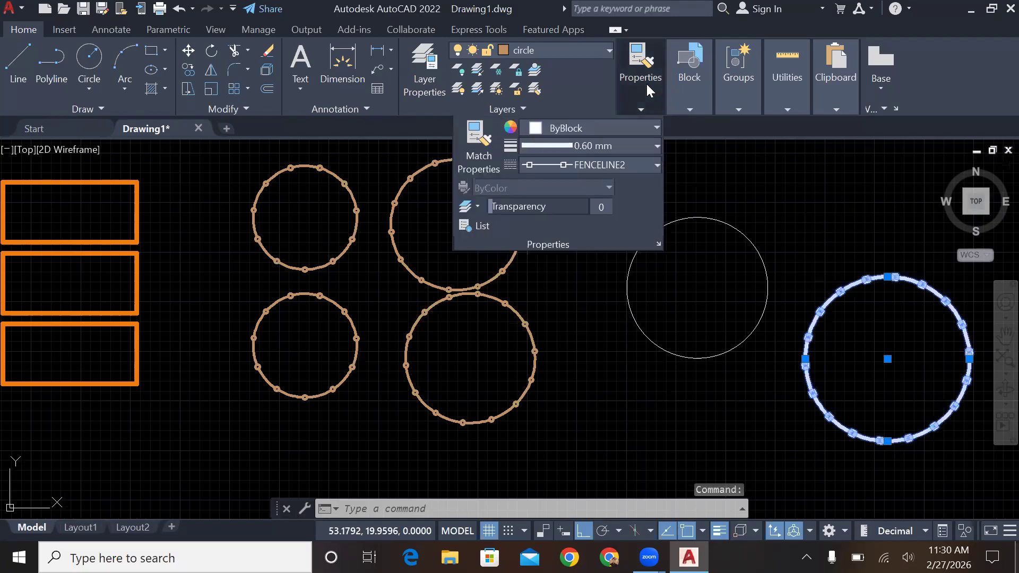
left_click(614, 132)
left_click(600, 150)
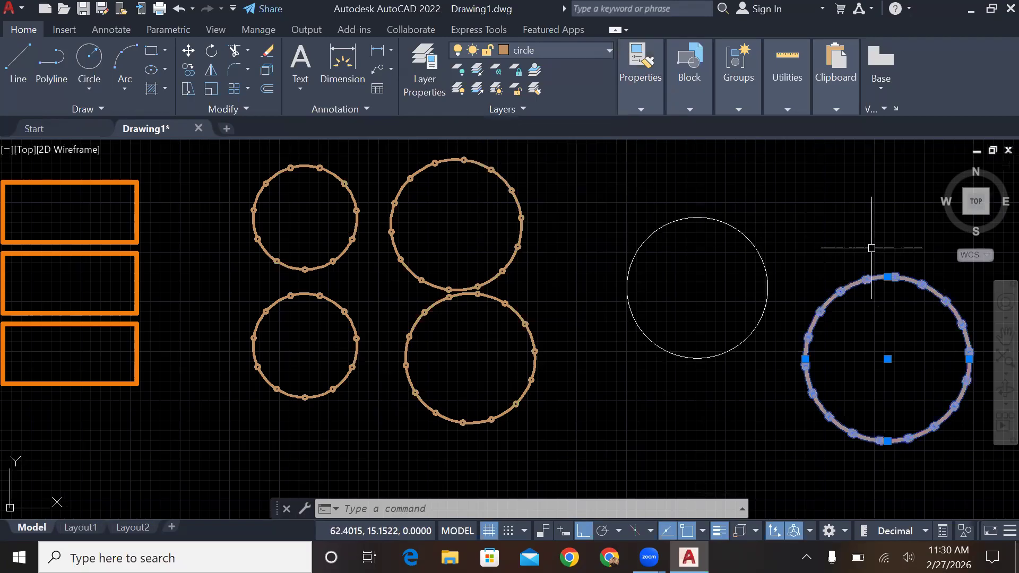
key("Escape")
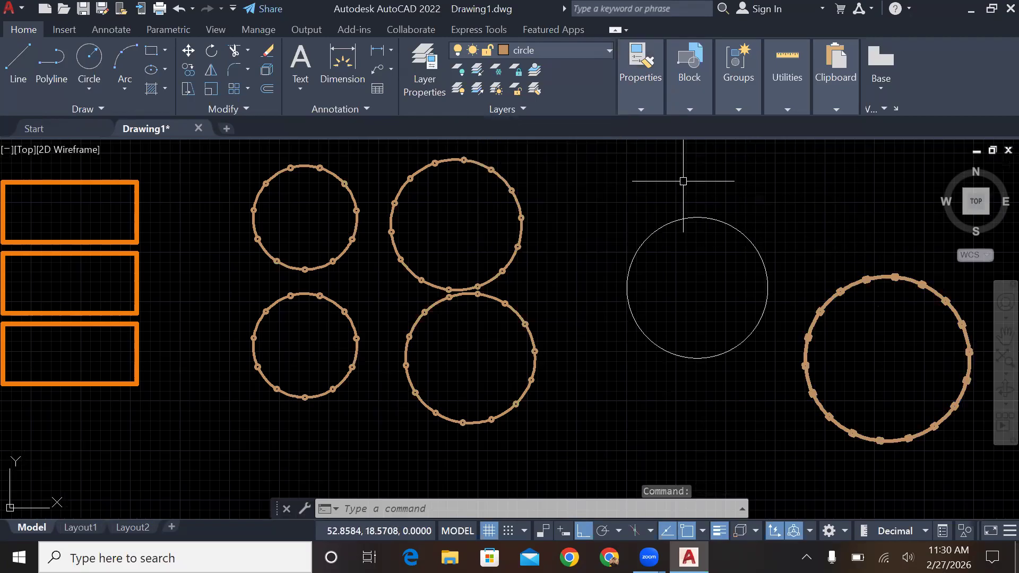
Match the properties of the thin white circle onto the five thick tan FENCELINE2 circles and end the command.
left_click(643, 108)
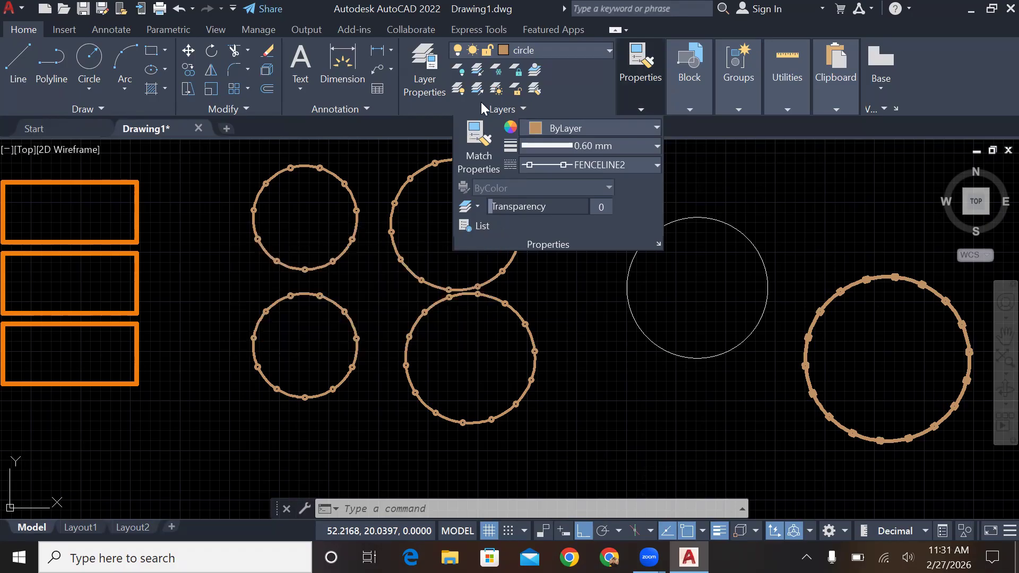
left_click(487, 142)
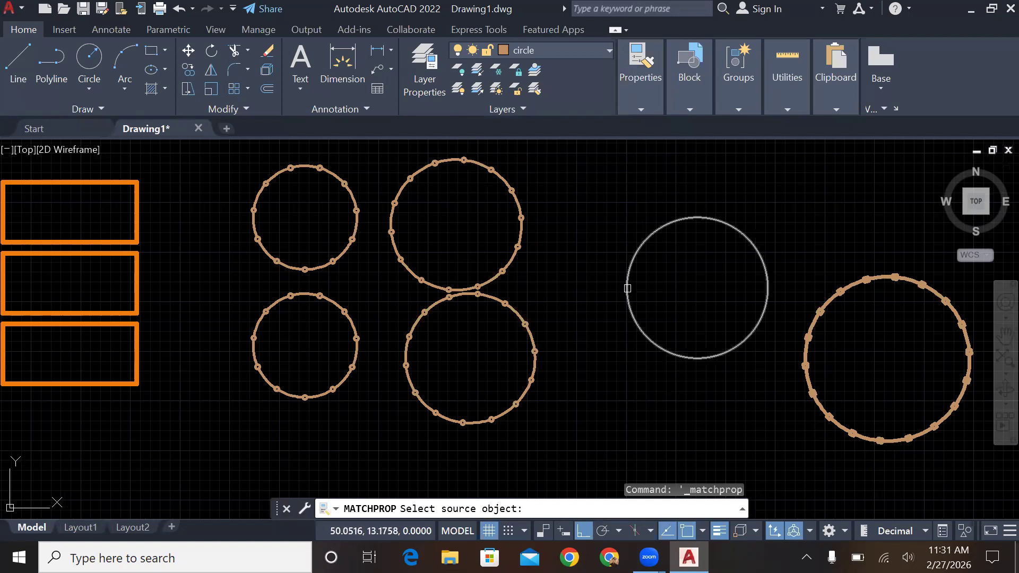
left_click(626, 287)
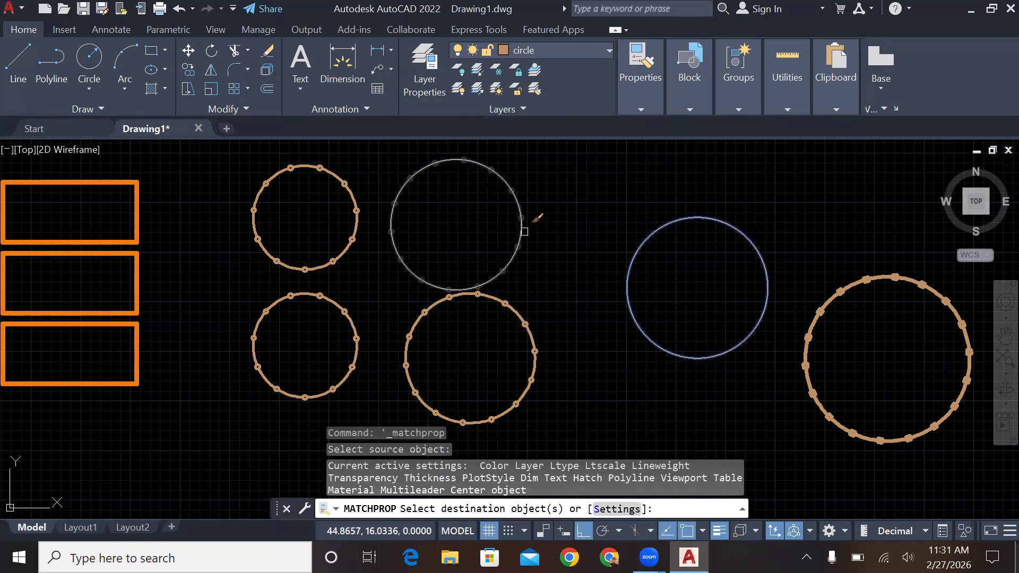
left_click(521, 229)
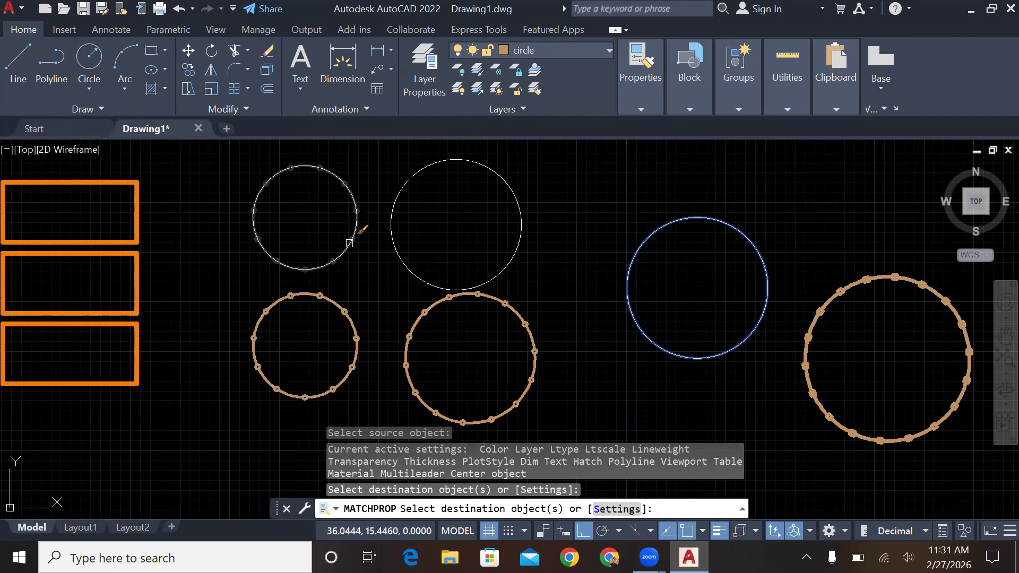
left_click(349, 243)
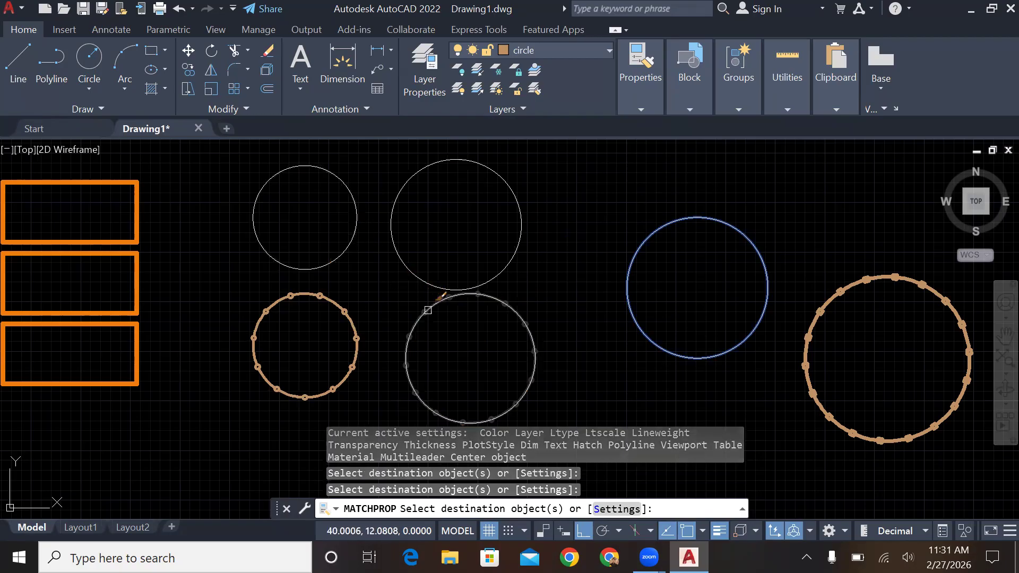
left_click(429, 310)
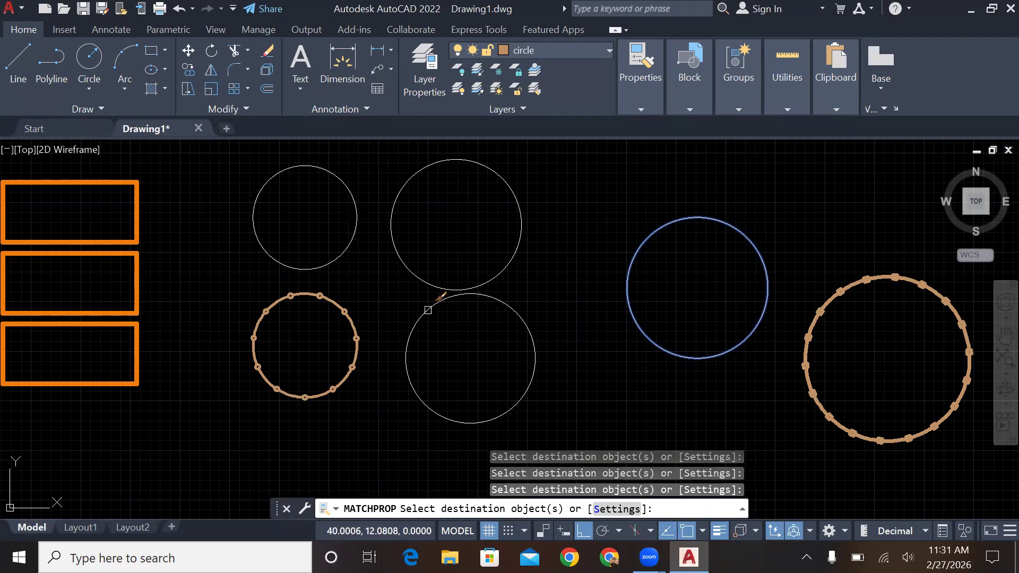
left_click(844, 291)
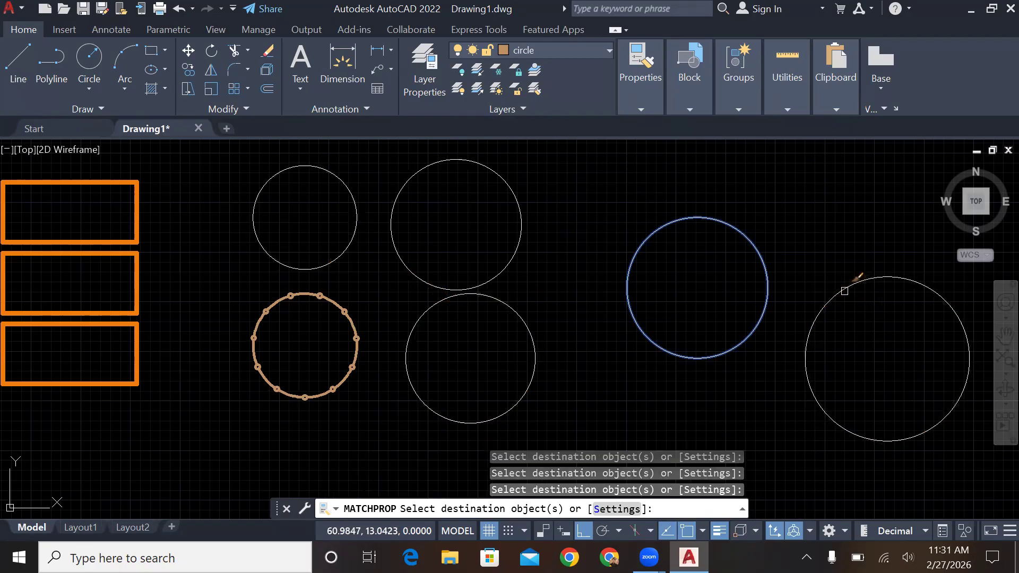
left_click(336, 305)
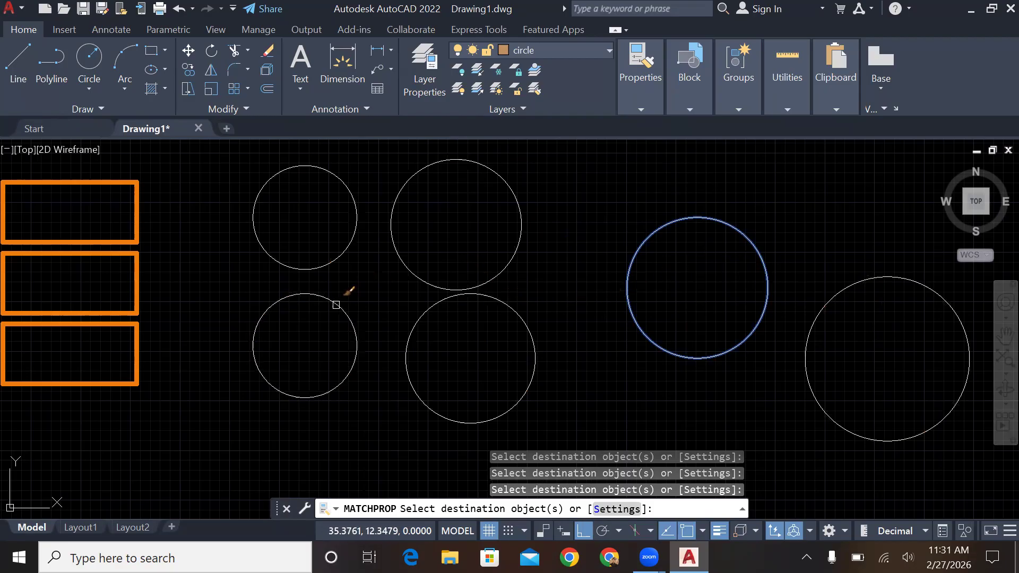
key("Escape")
key("Escape")
key("Escape")
key("Escape")
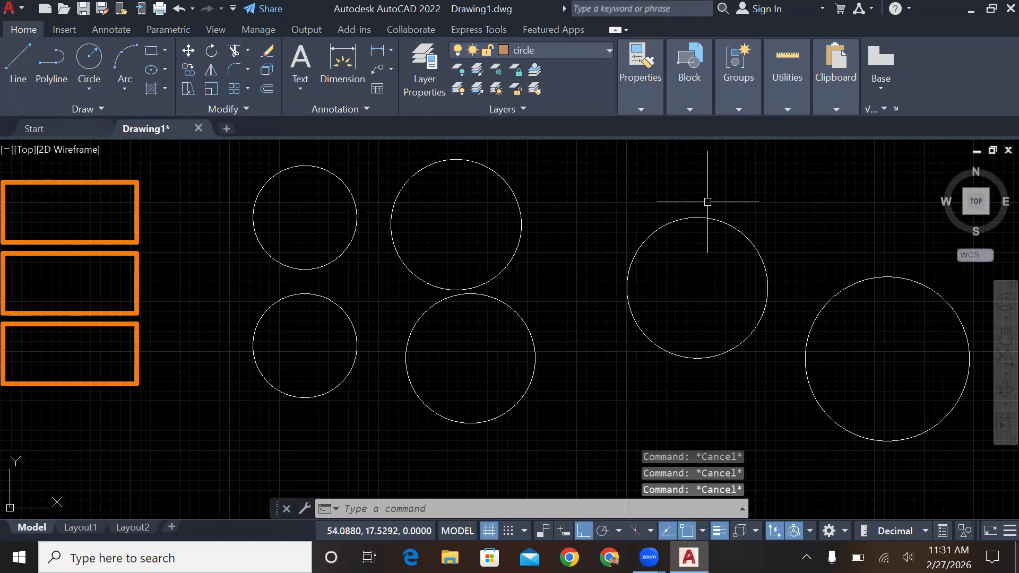
Assign the source circle and the uppermost orange rectangle to the rectangle layer, clear the selection, and fit the whole drawing in view.
left_click(695, 219)
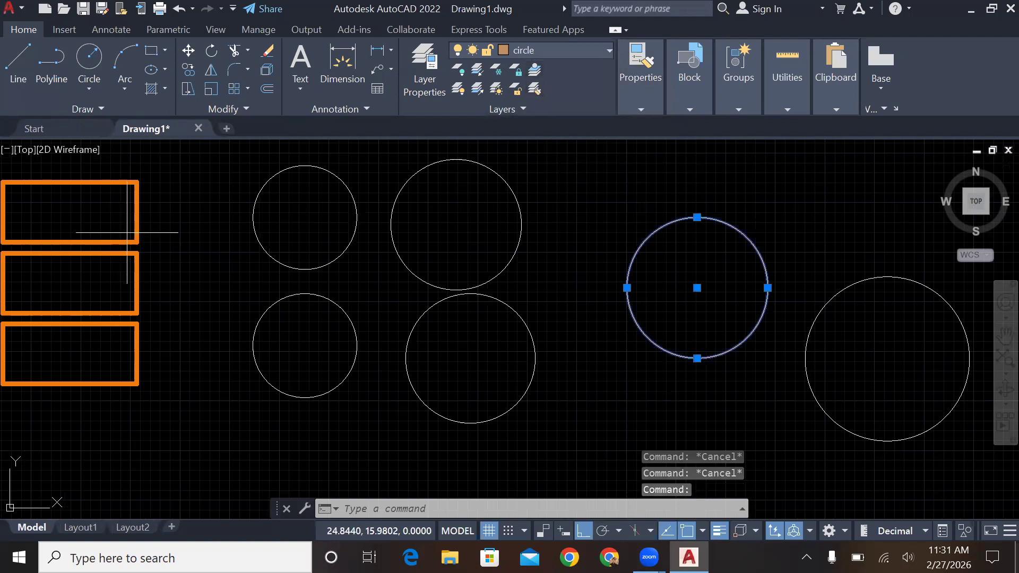
left_click(128, 232)
left_click(141, 229)
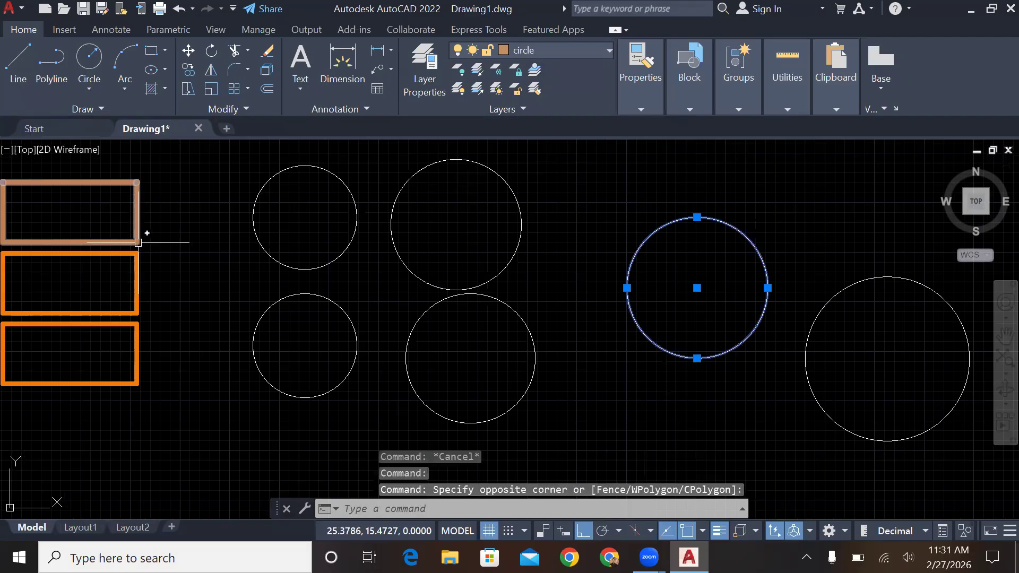
left_click(136, 242)
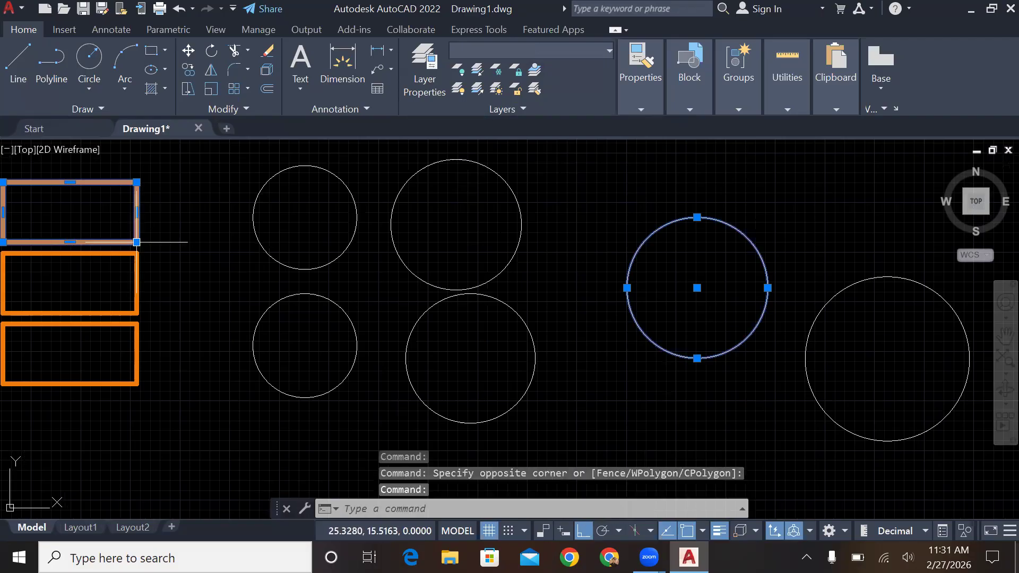
left_click(535, 52)
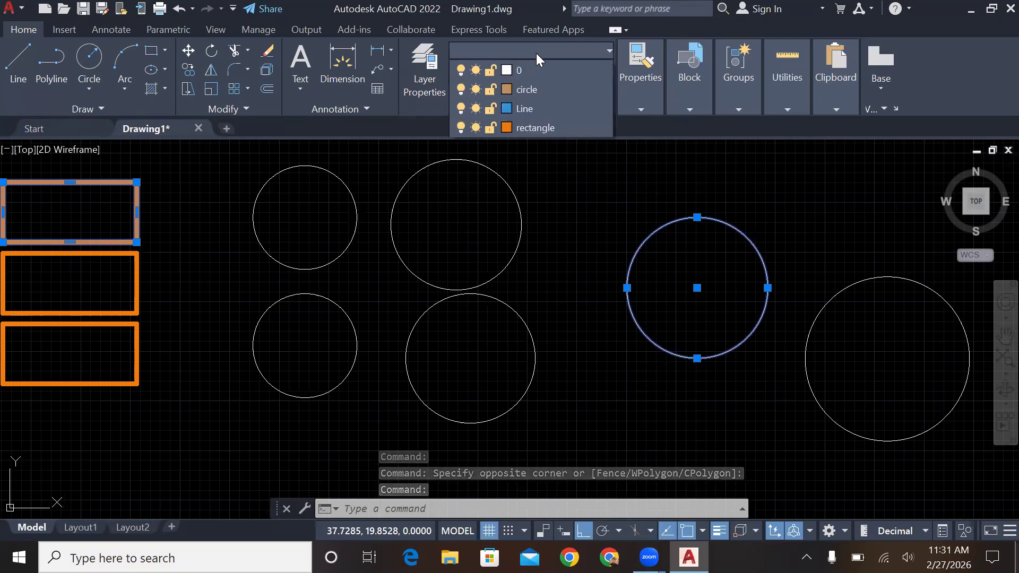
left_click(539, 129)
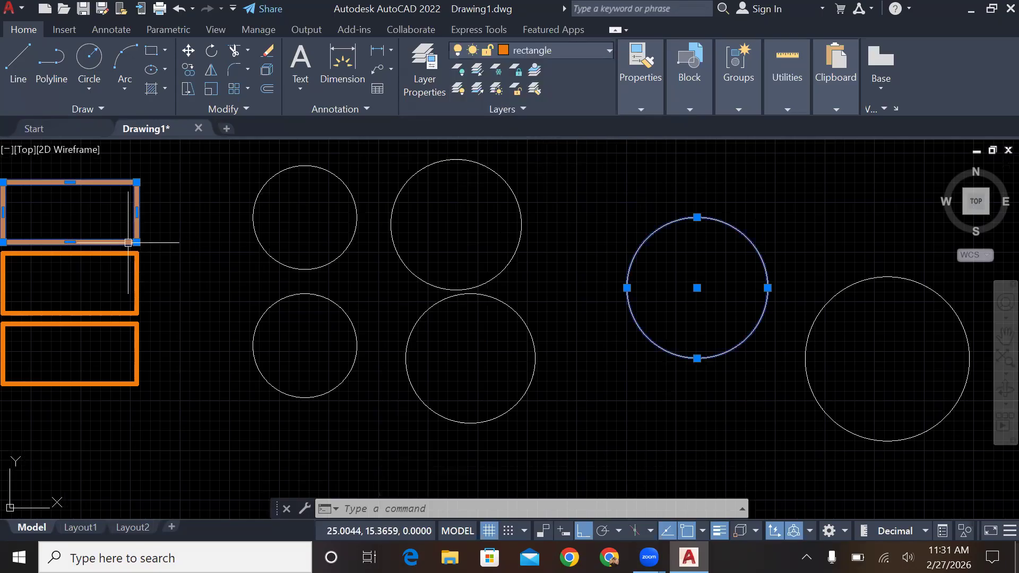
key("Escape")
key("Escape")
key("Escape")
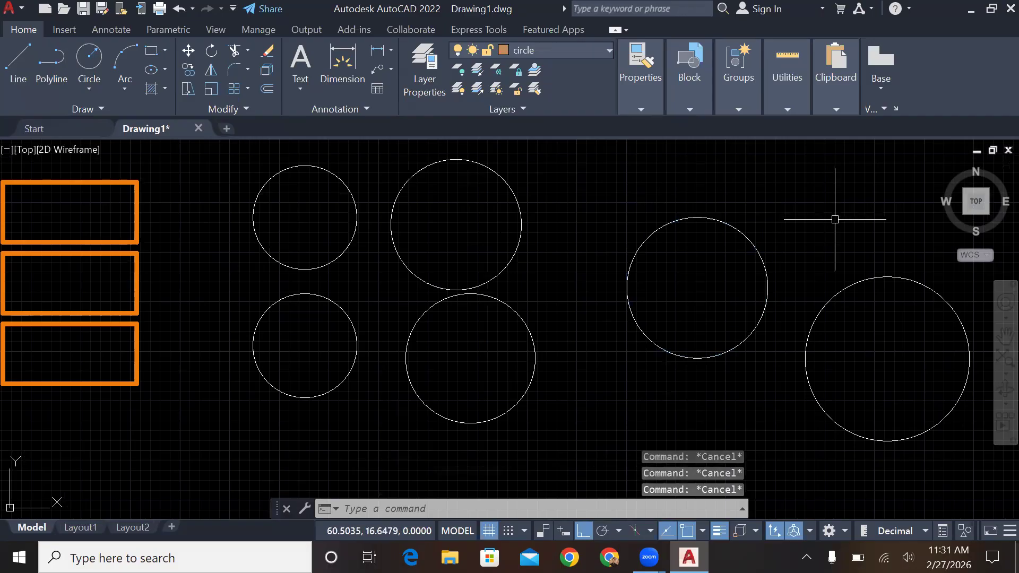
middle_click(835, 219)
middle_click(835, 220)
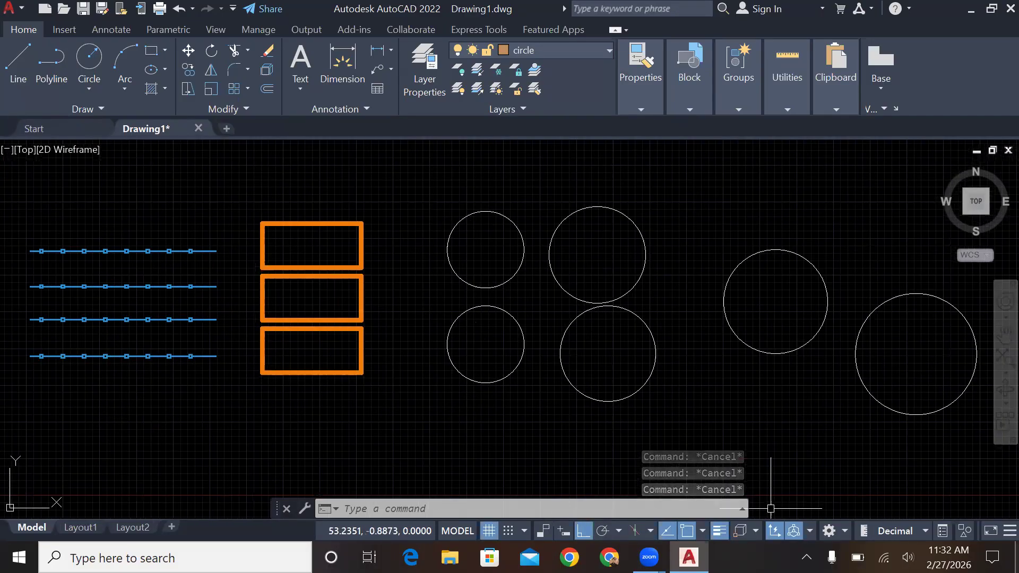
mouse_move(648, 557)
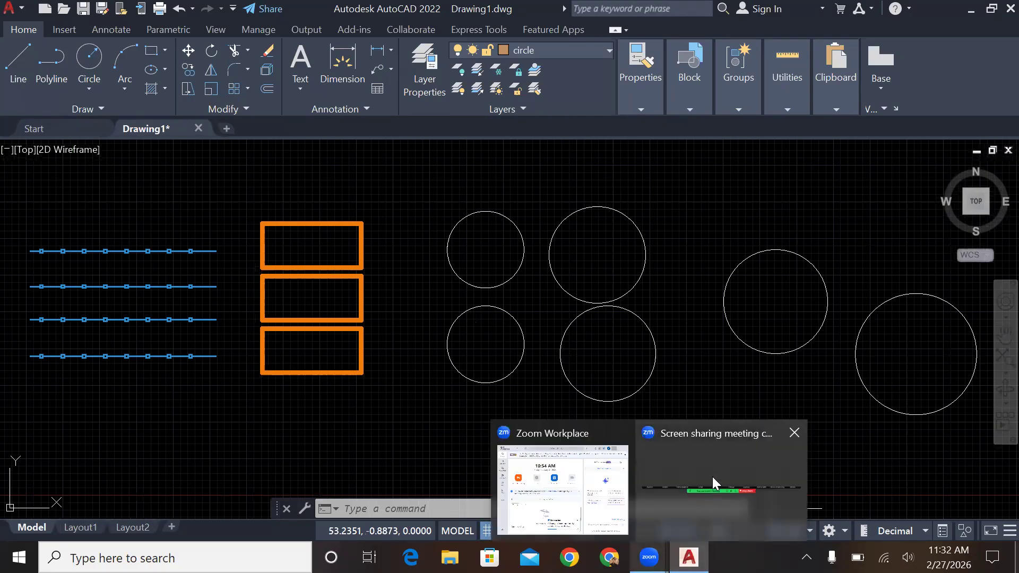
left_click(713, 477)
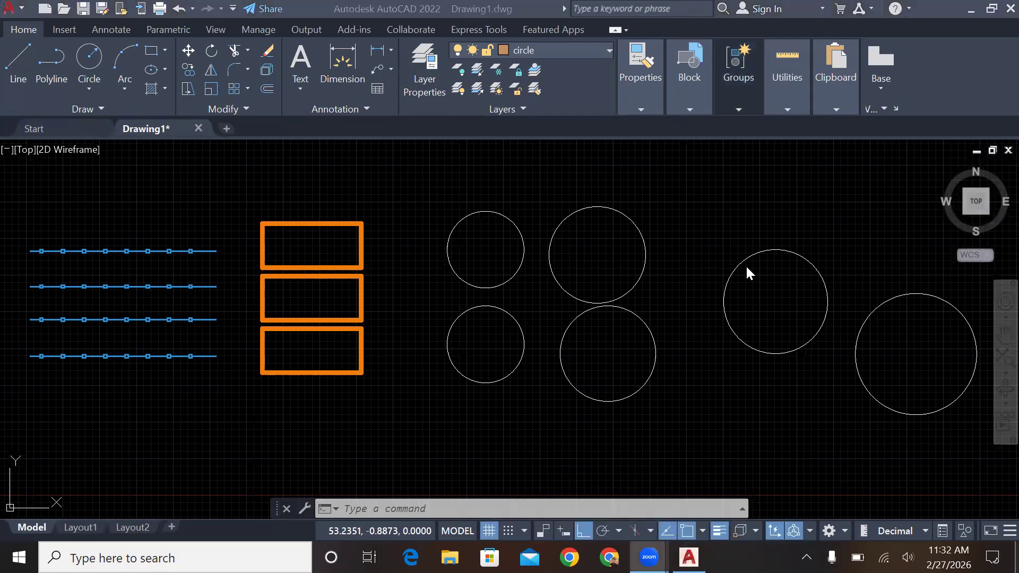